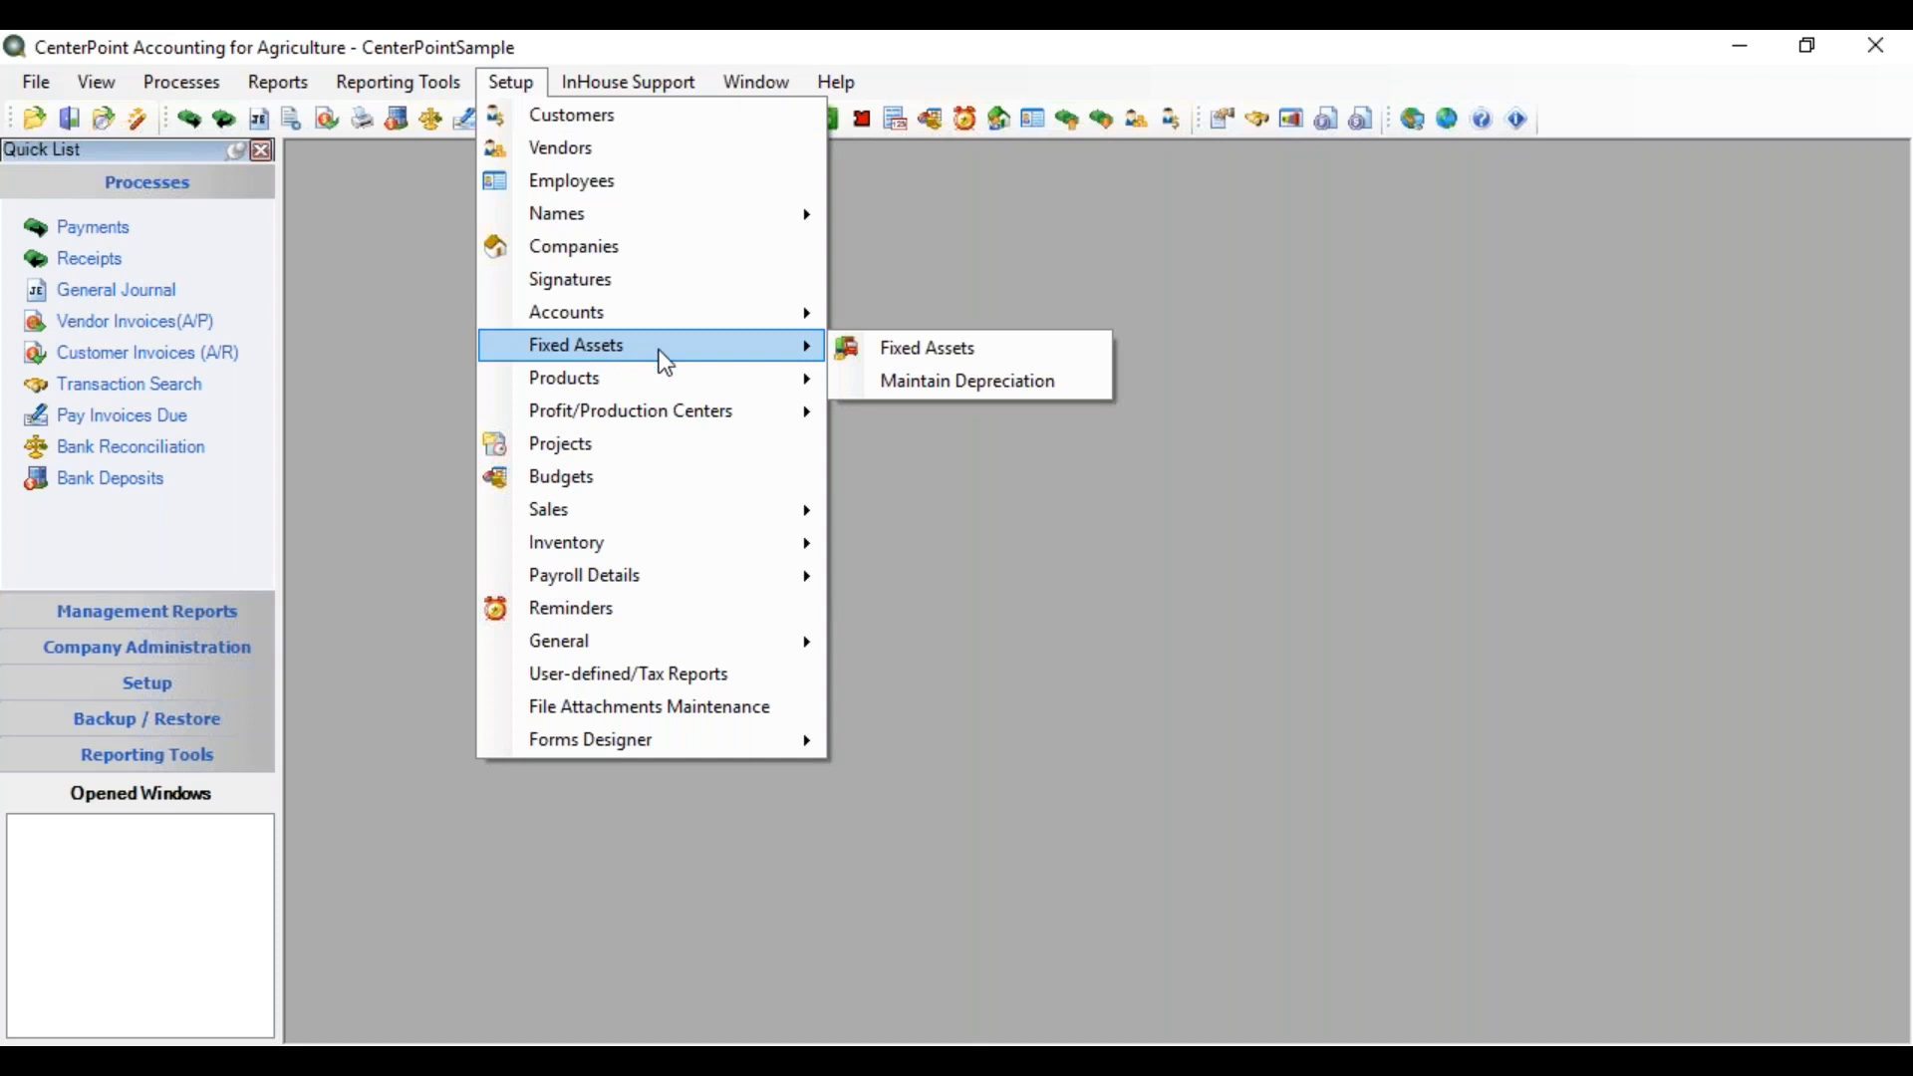
Open the Fixed Assets balances and expand Machinery & Equipment down to the individual tractors
{"action": "left_click", "coordinate": [1023, 351]}
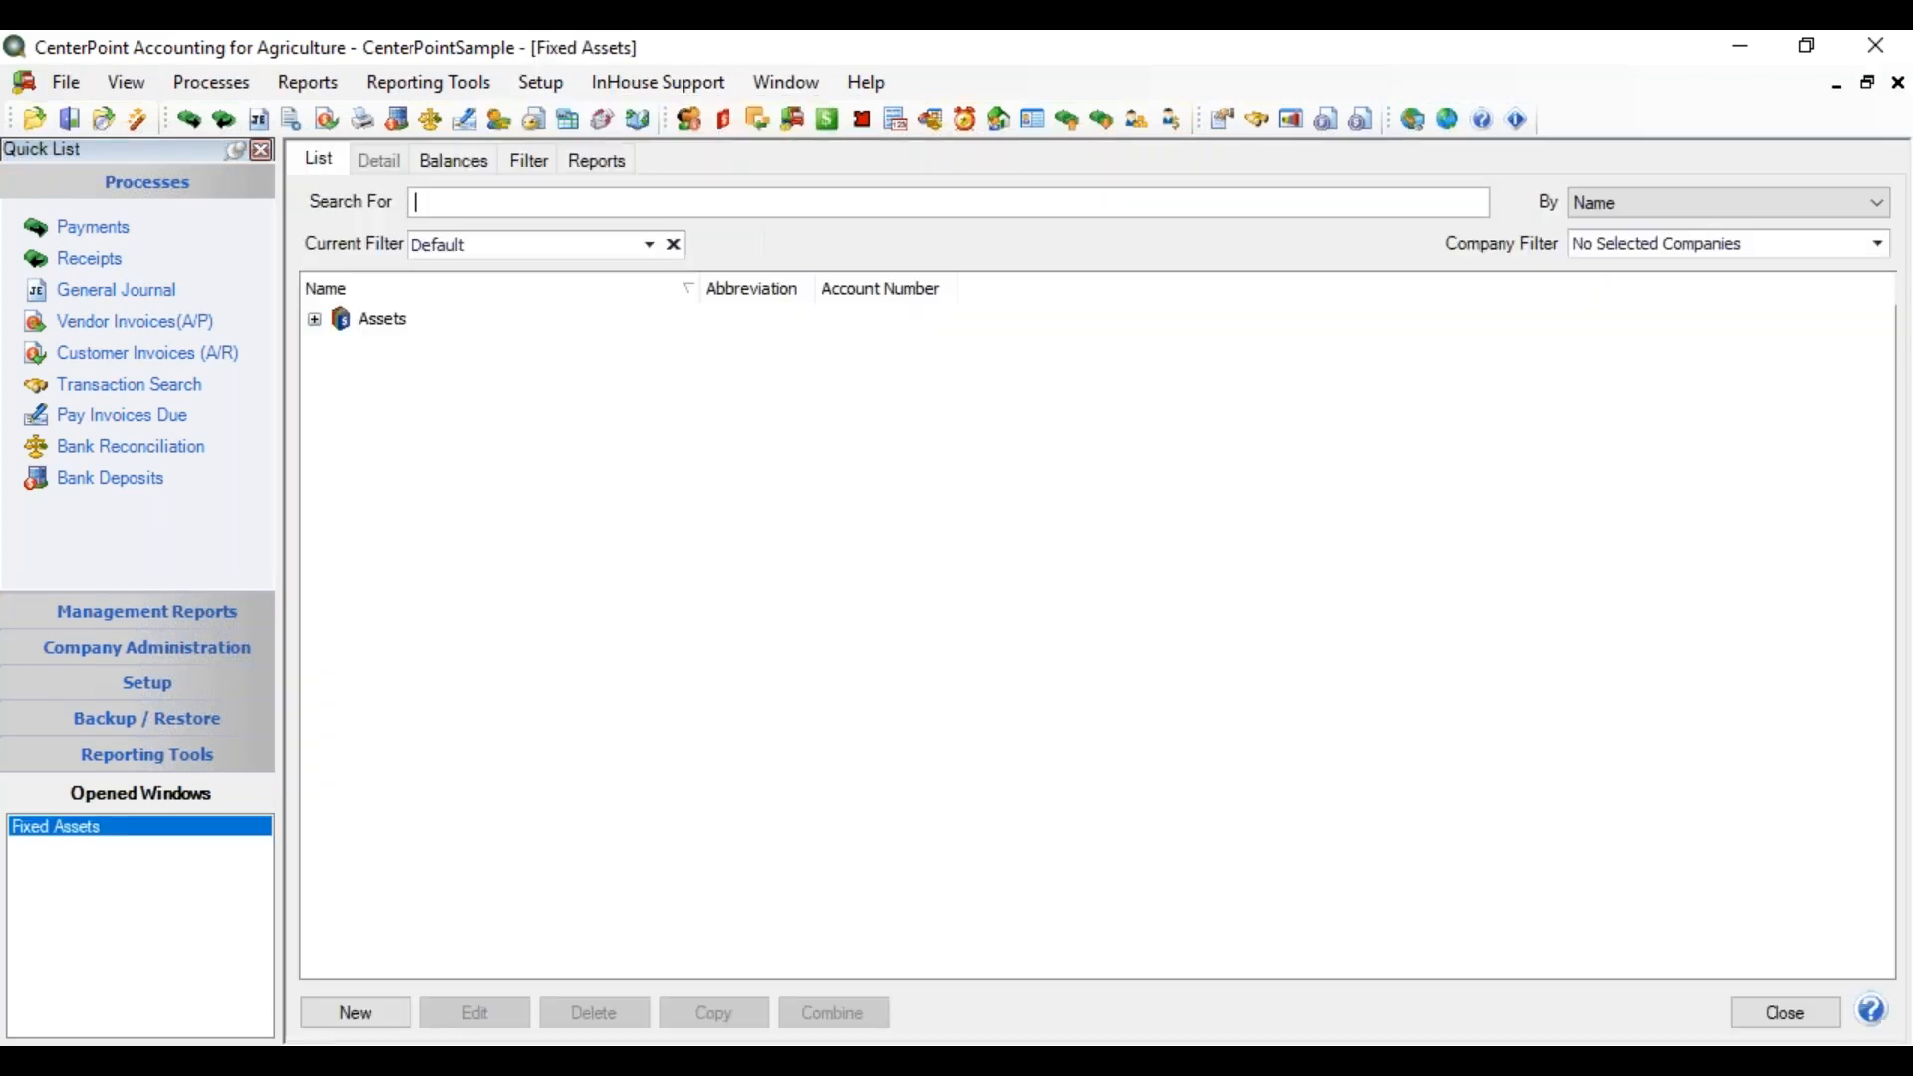
{"action": "left_click", "coordinate": [458, 160]}
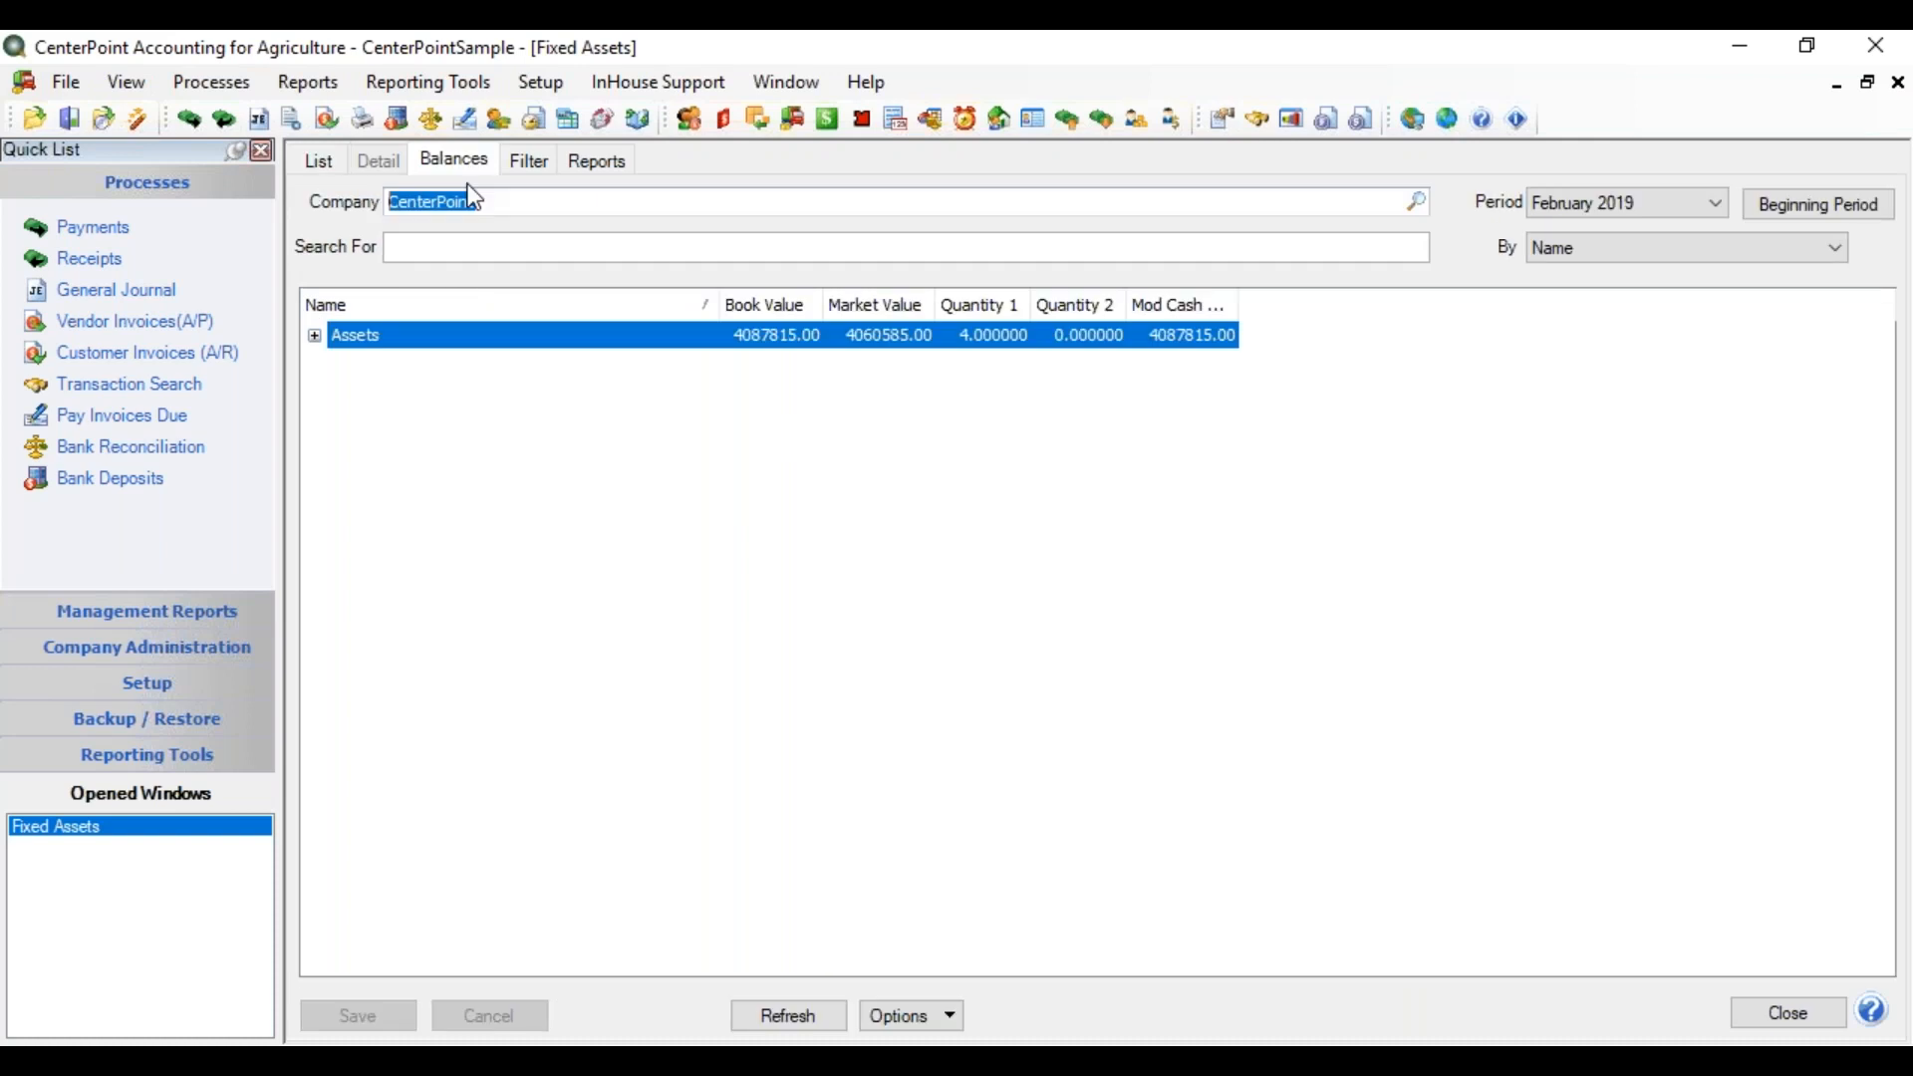
{"action": "left_click", "coordinate": [315, 337]}
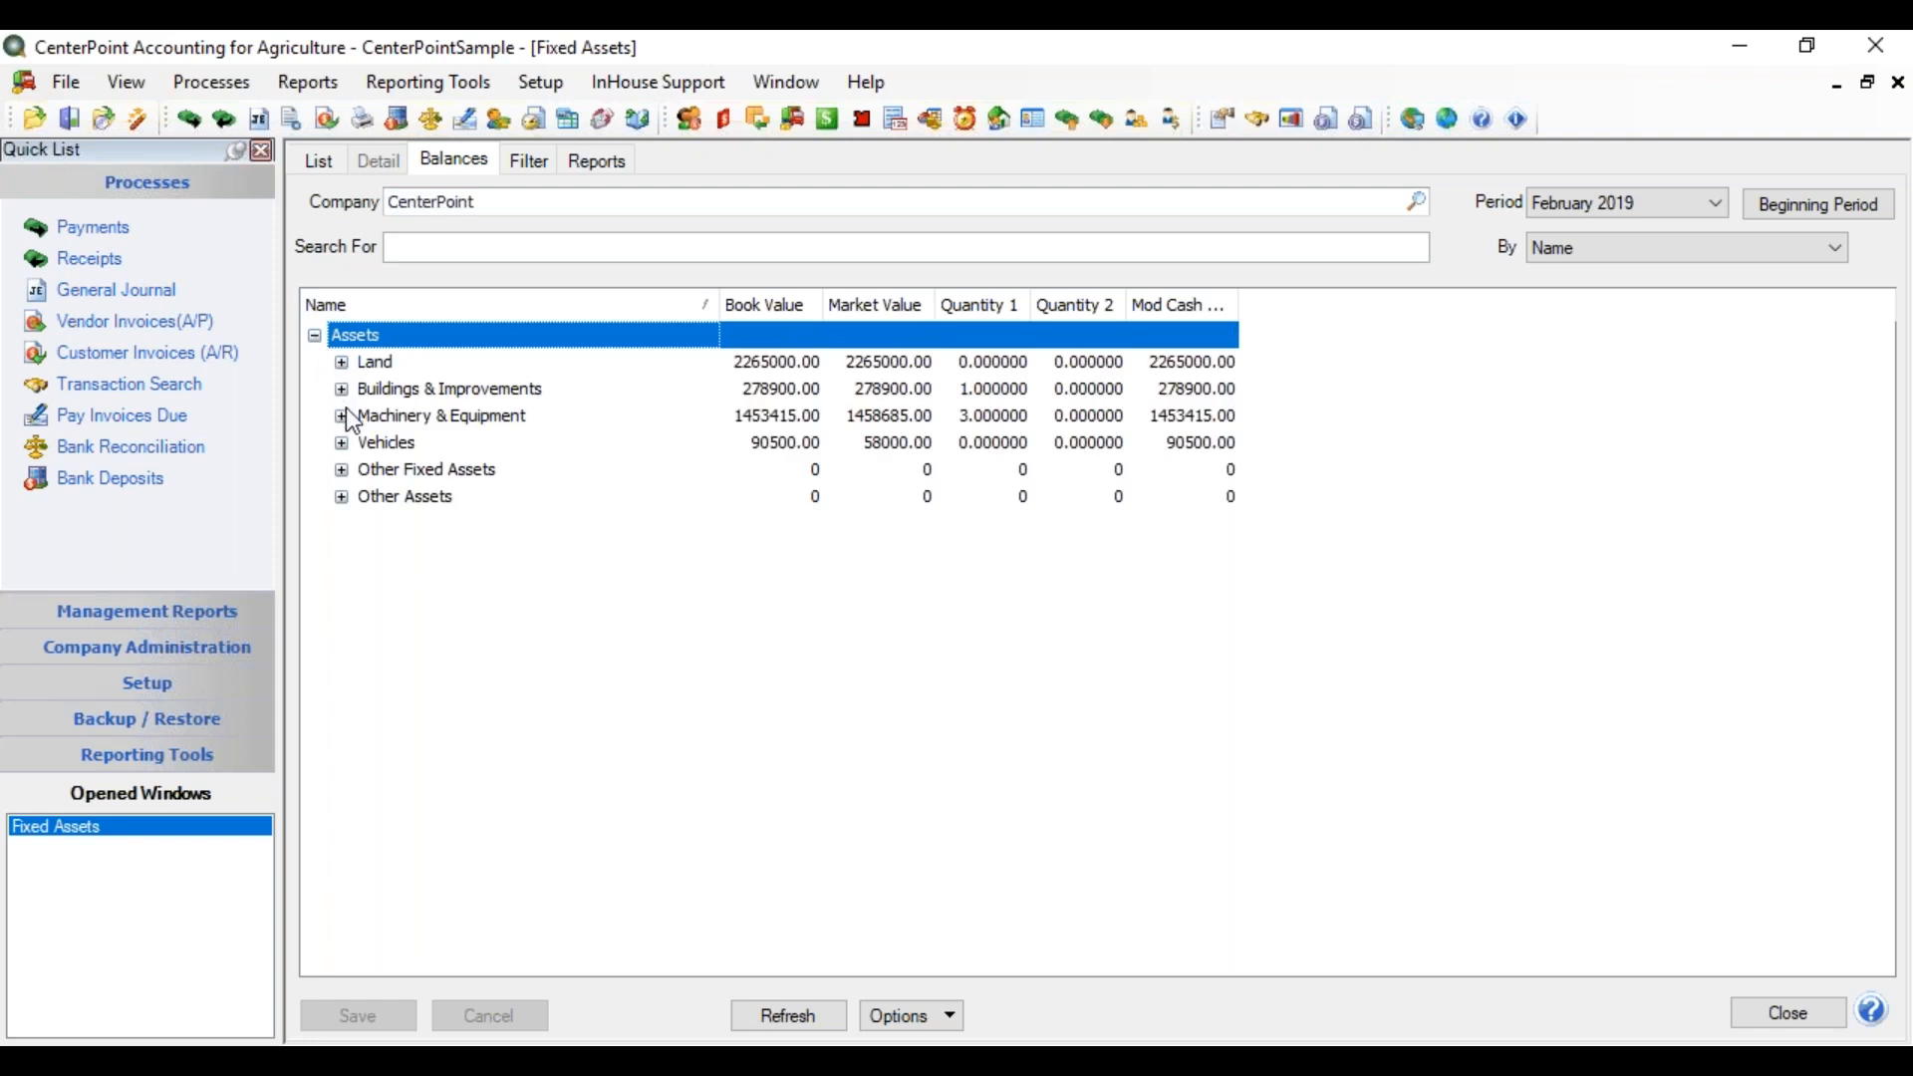
{"action": "right_click", "coordinate": [390, 332]}
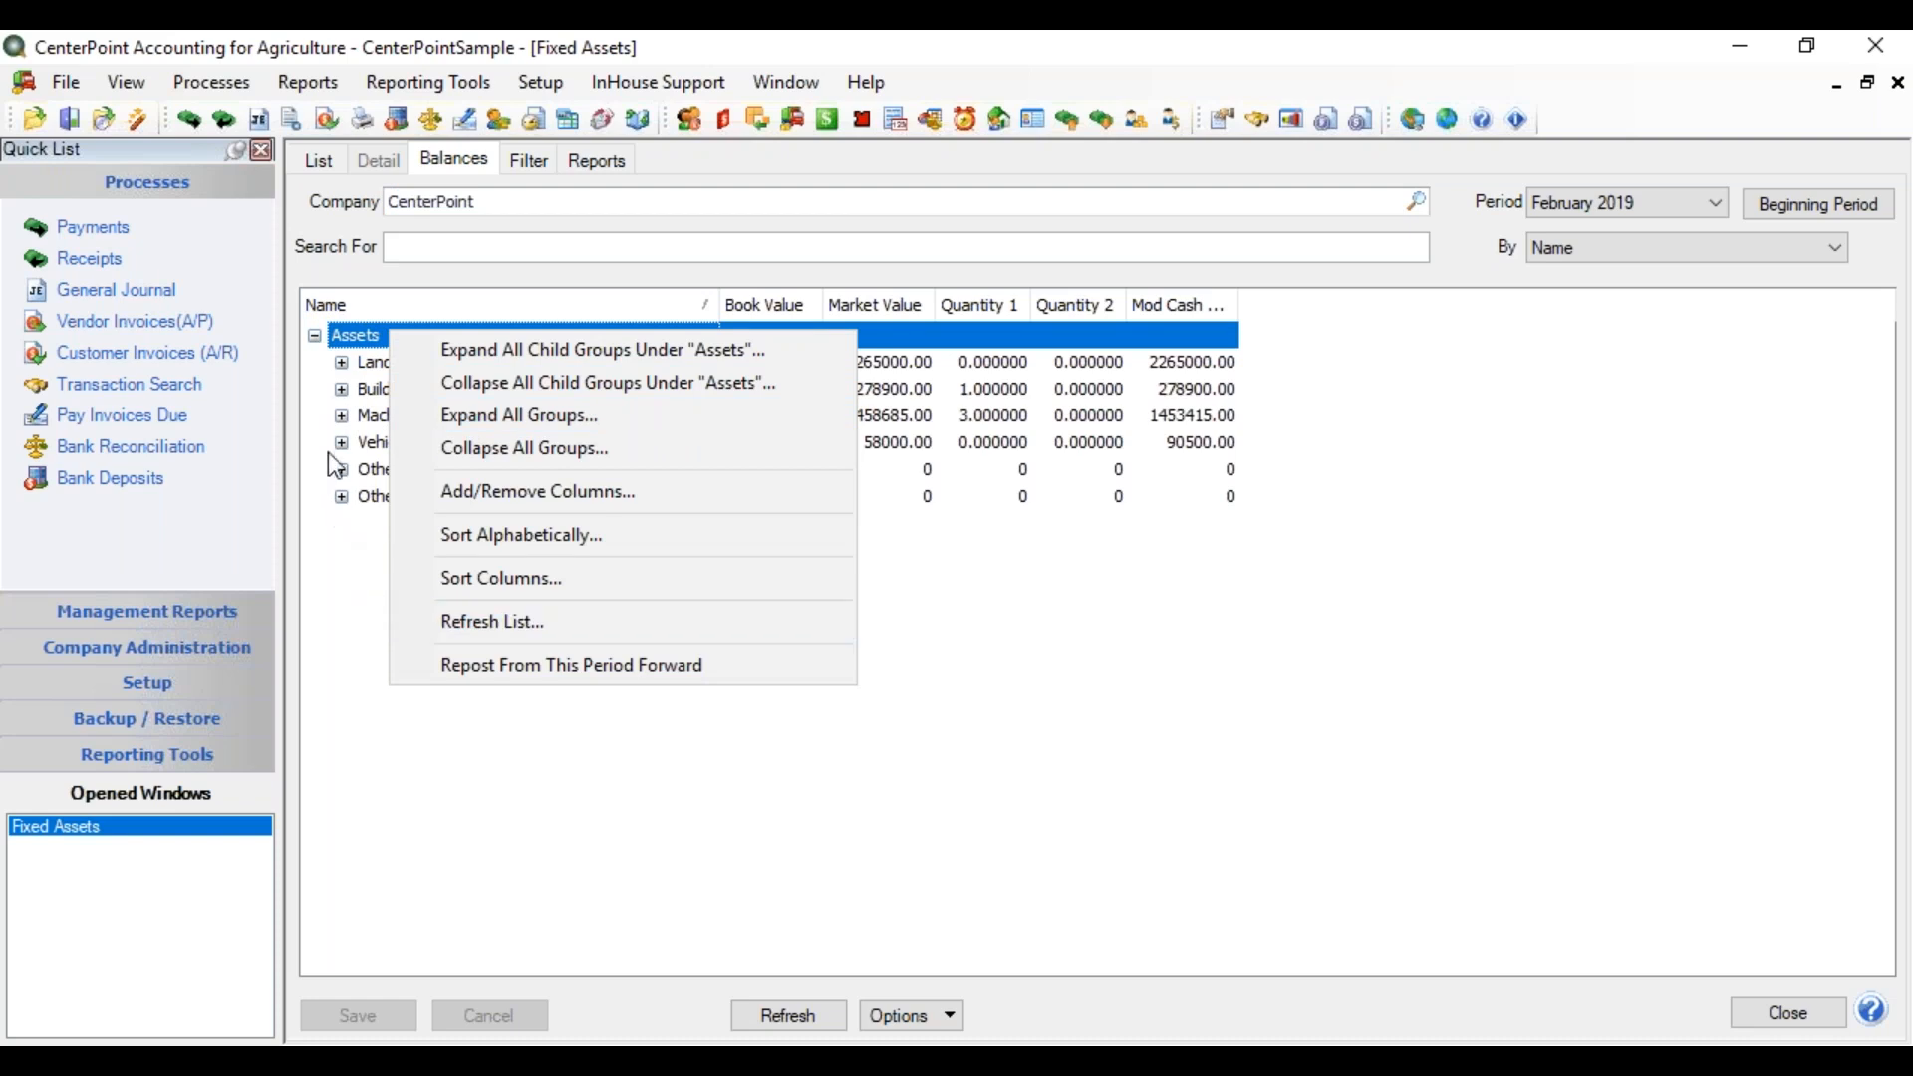
{"action": "left_click", "coordinate": [342, 417]}
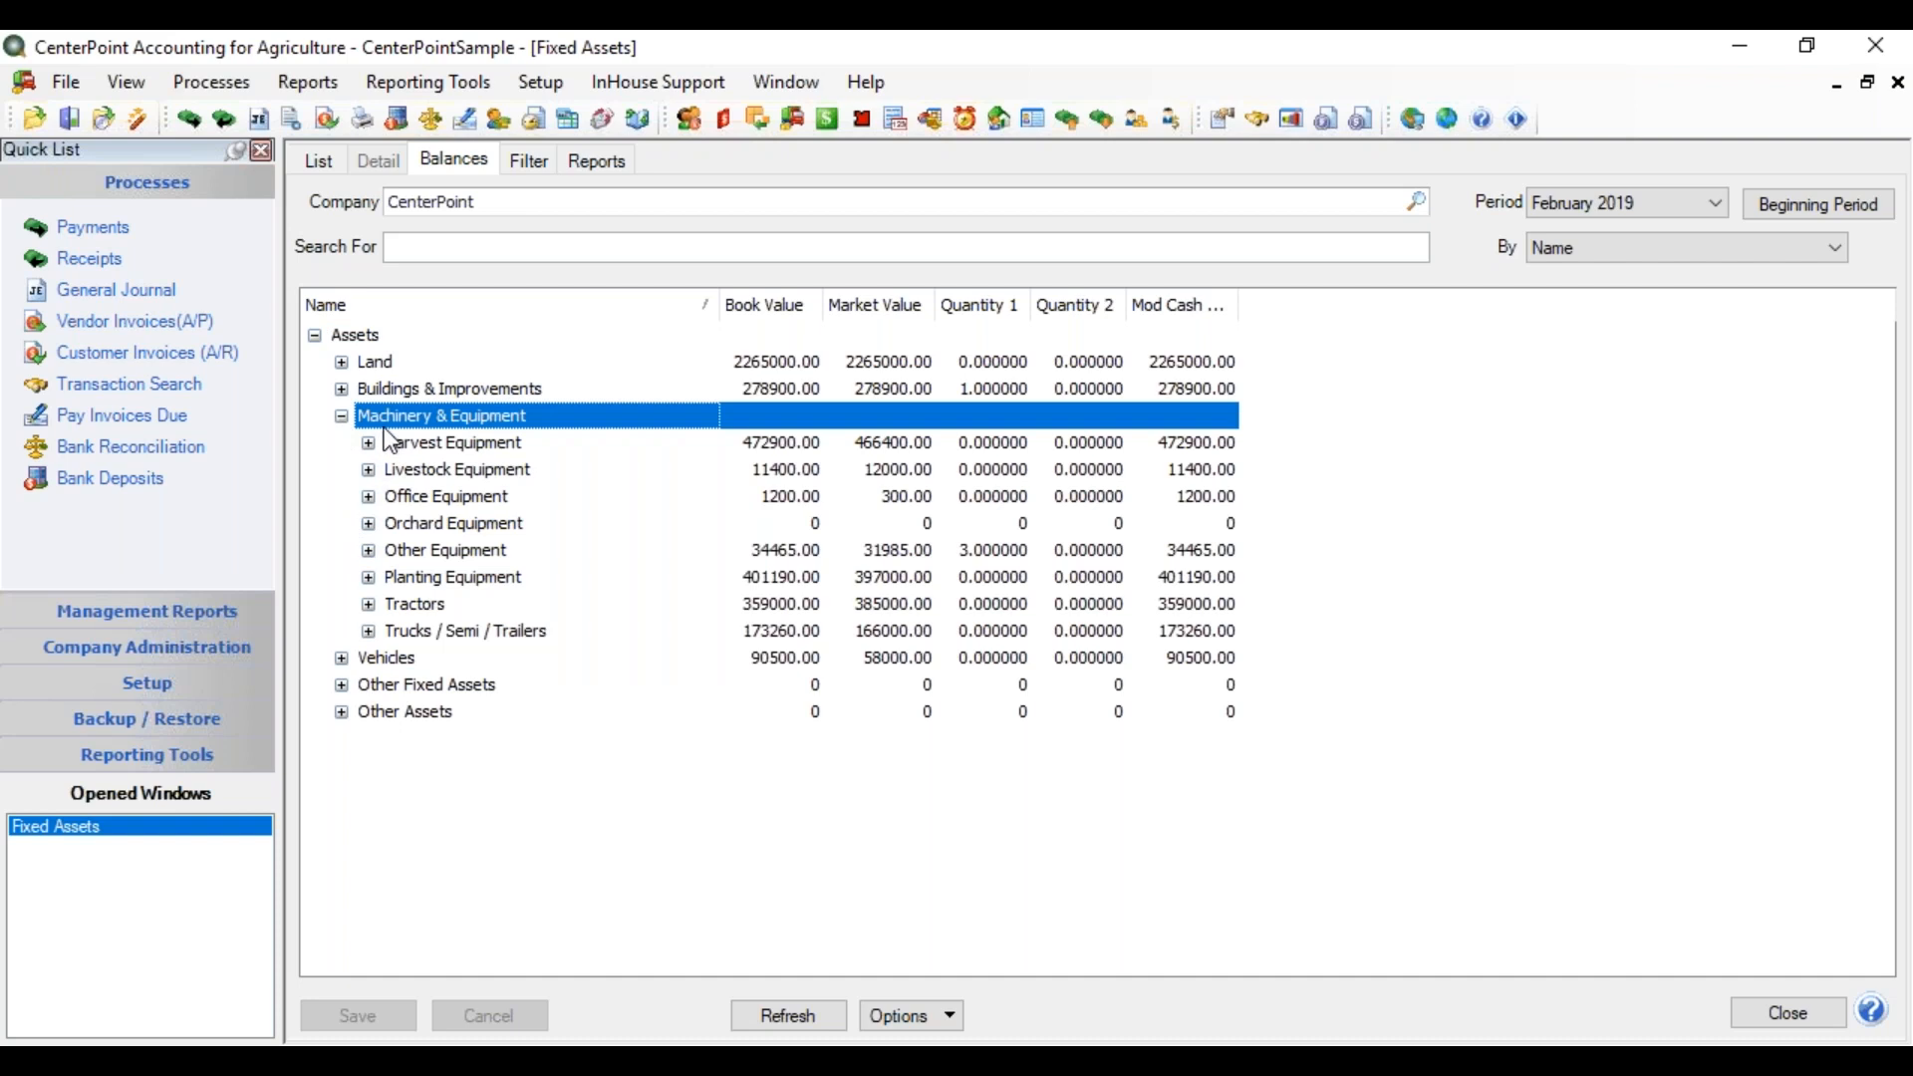
{"action": "left_click", "coordinate": [368, 604]}
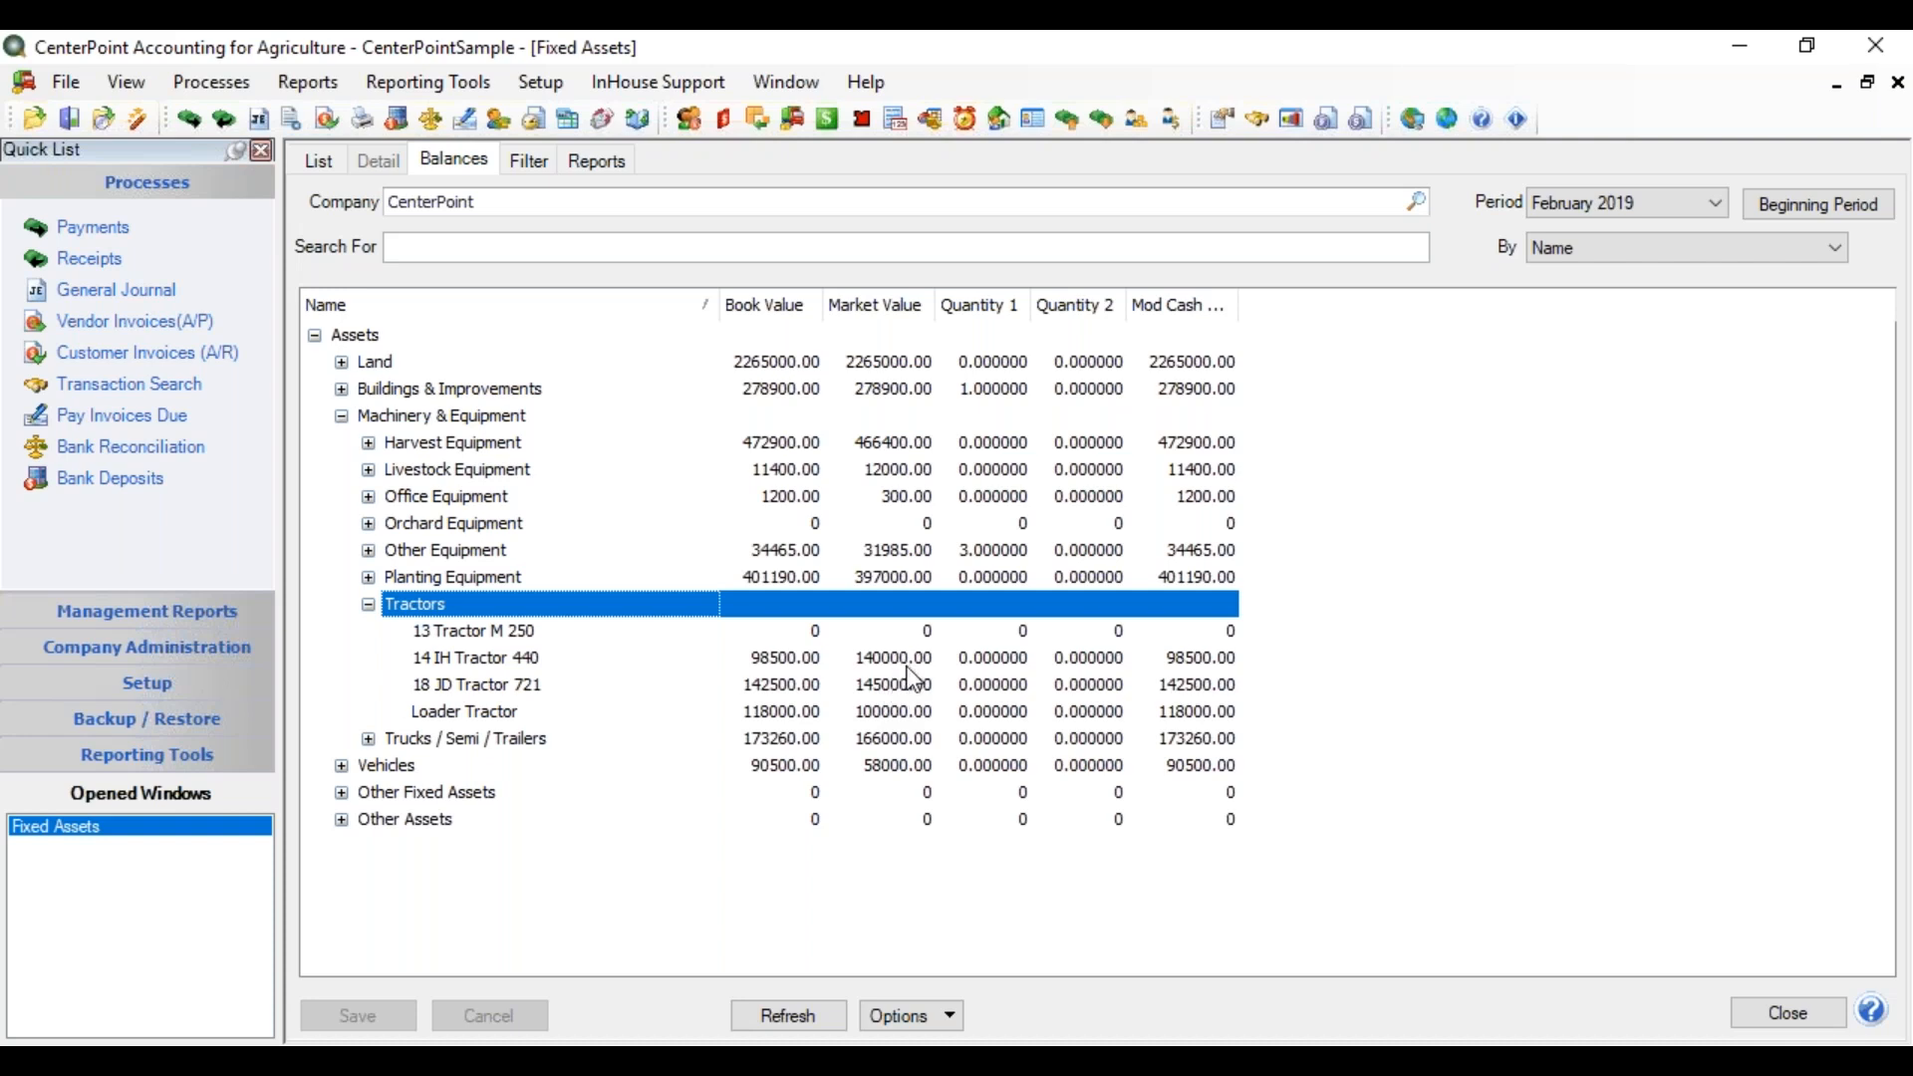
Switch the balances to the December 2018 period and set the market value of 14 IH Tractor 440 to 110000
{"action": "left_click", "coordinate": [1714, 205]}
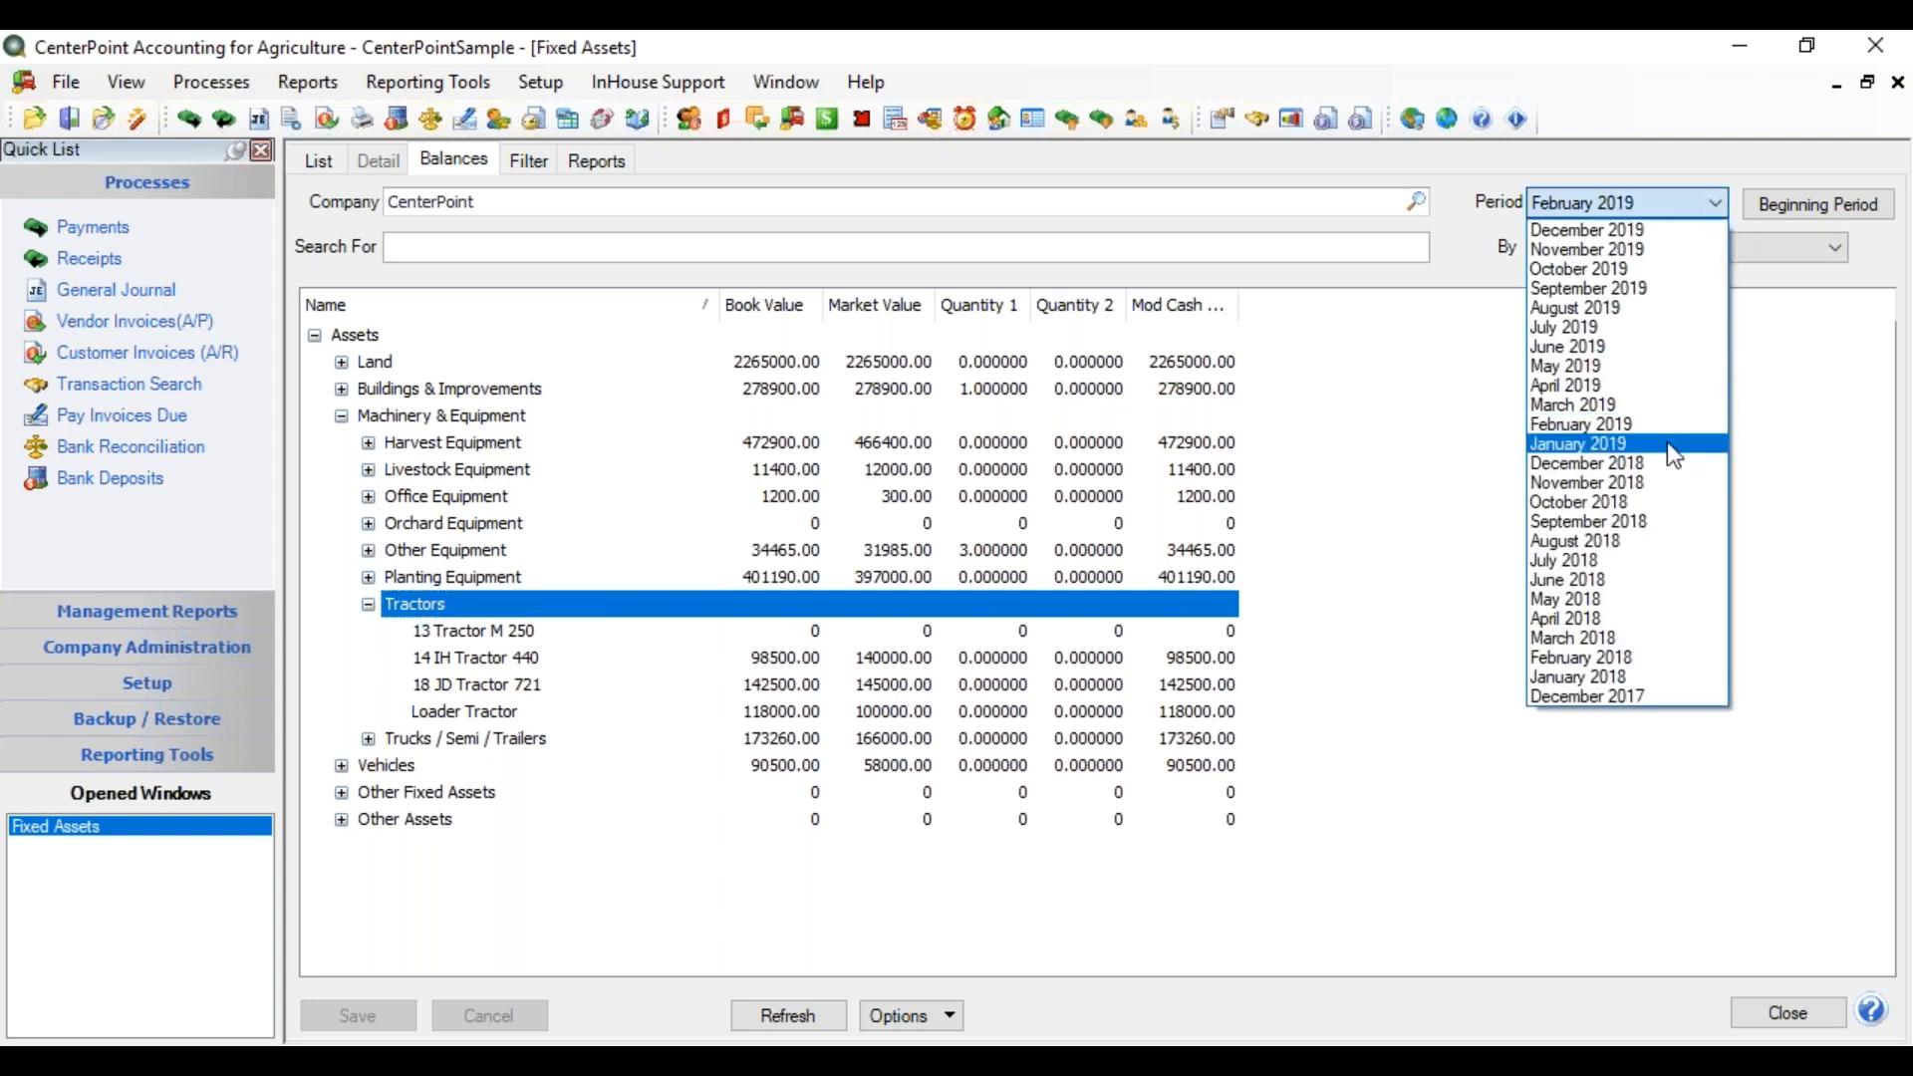
{"action": "left_click", "coordinate": [1646, 465]}
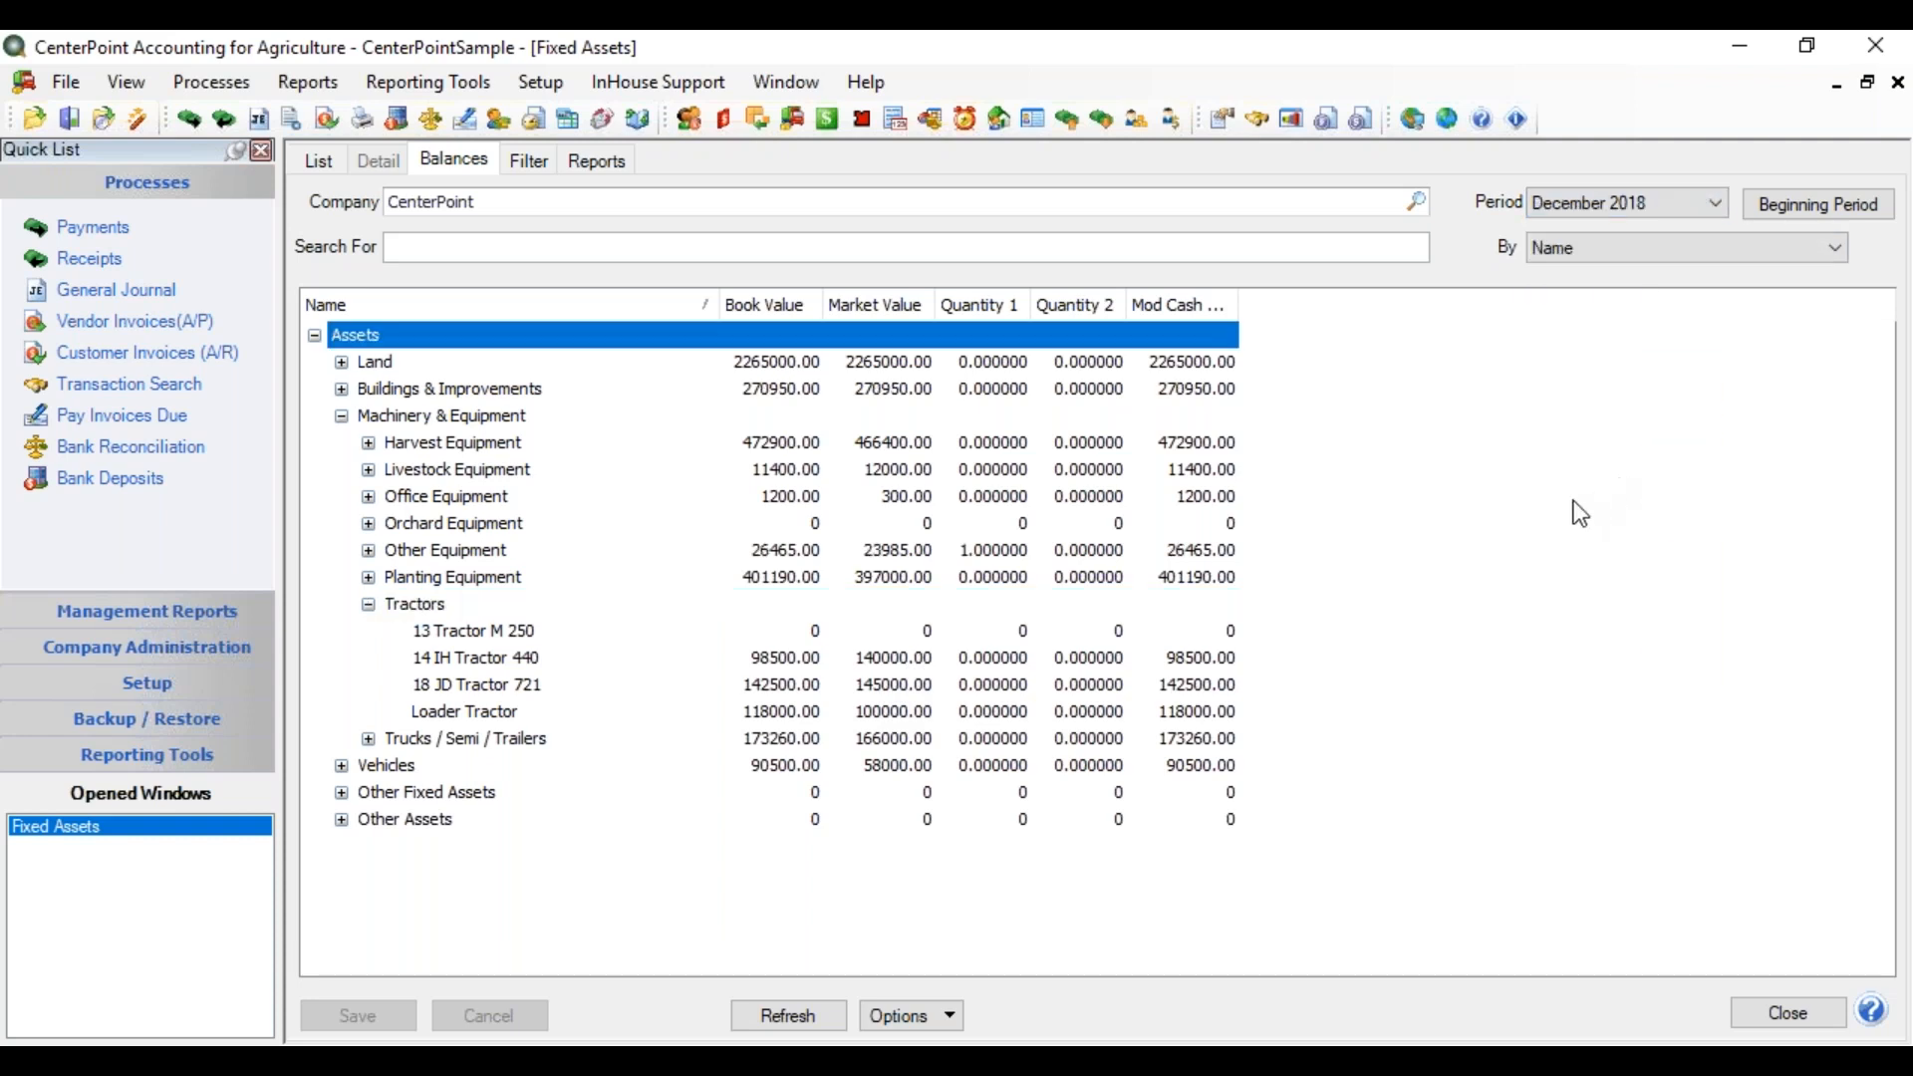
{"action": "left_click", "coordinate": [875, 661]}
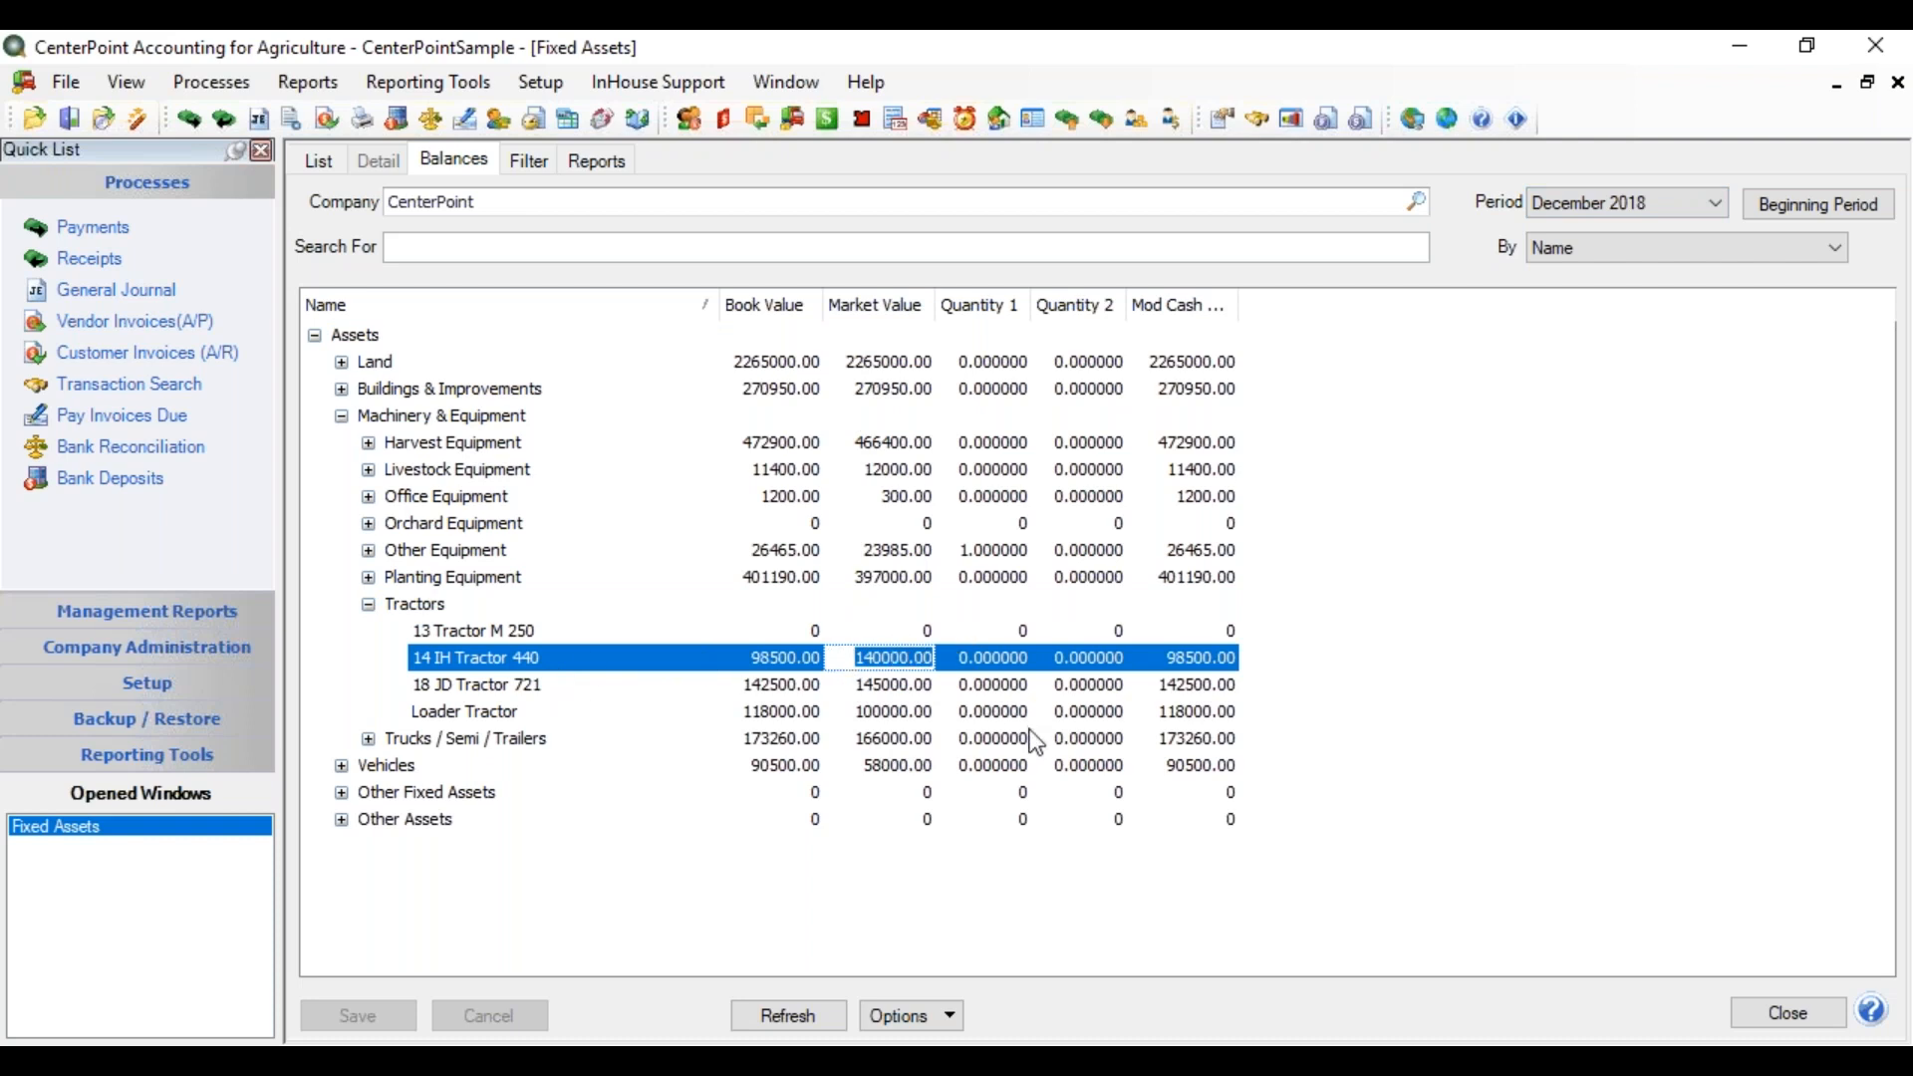
{"action": "type", "text": "110000"}
{"action": "key", "text": "Return"}
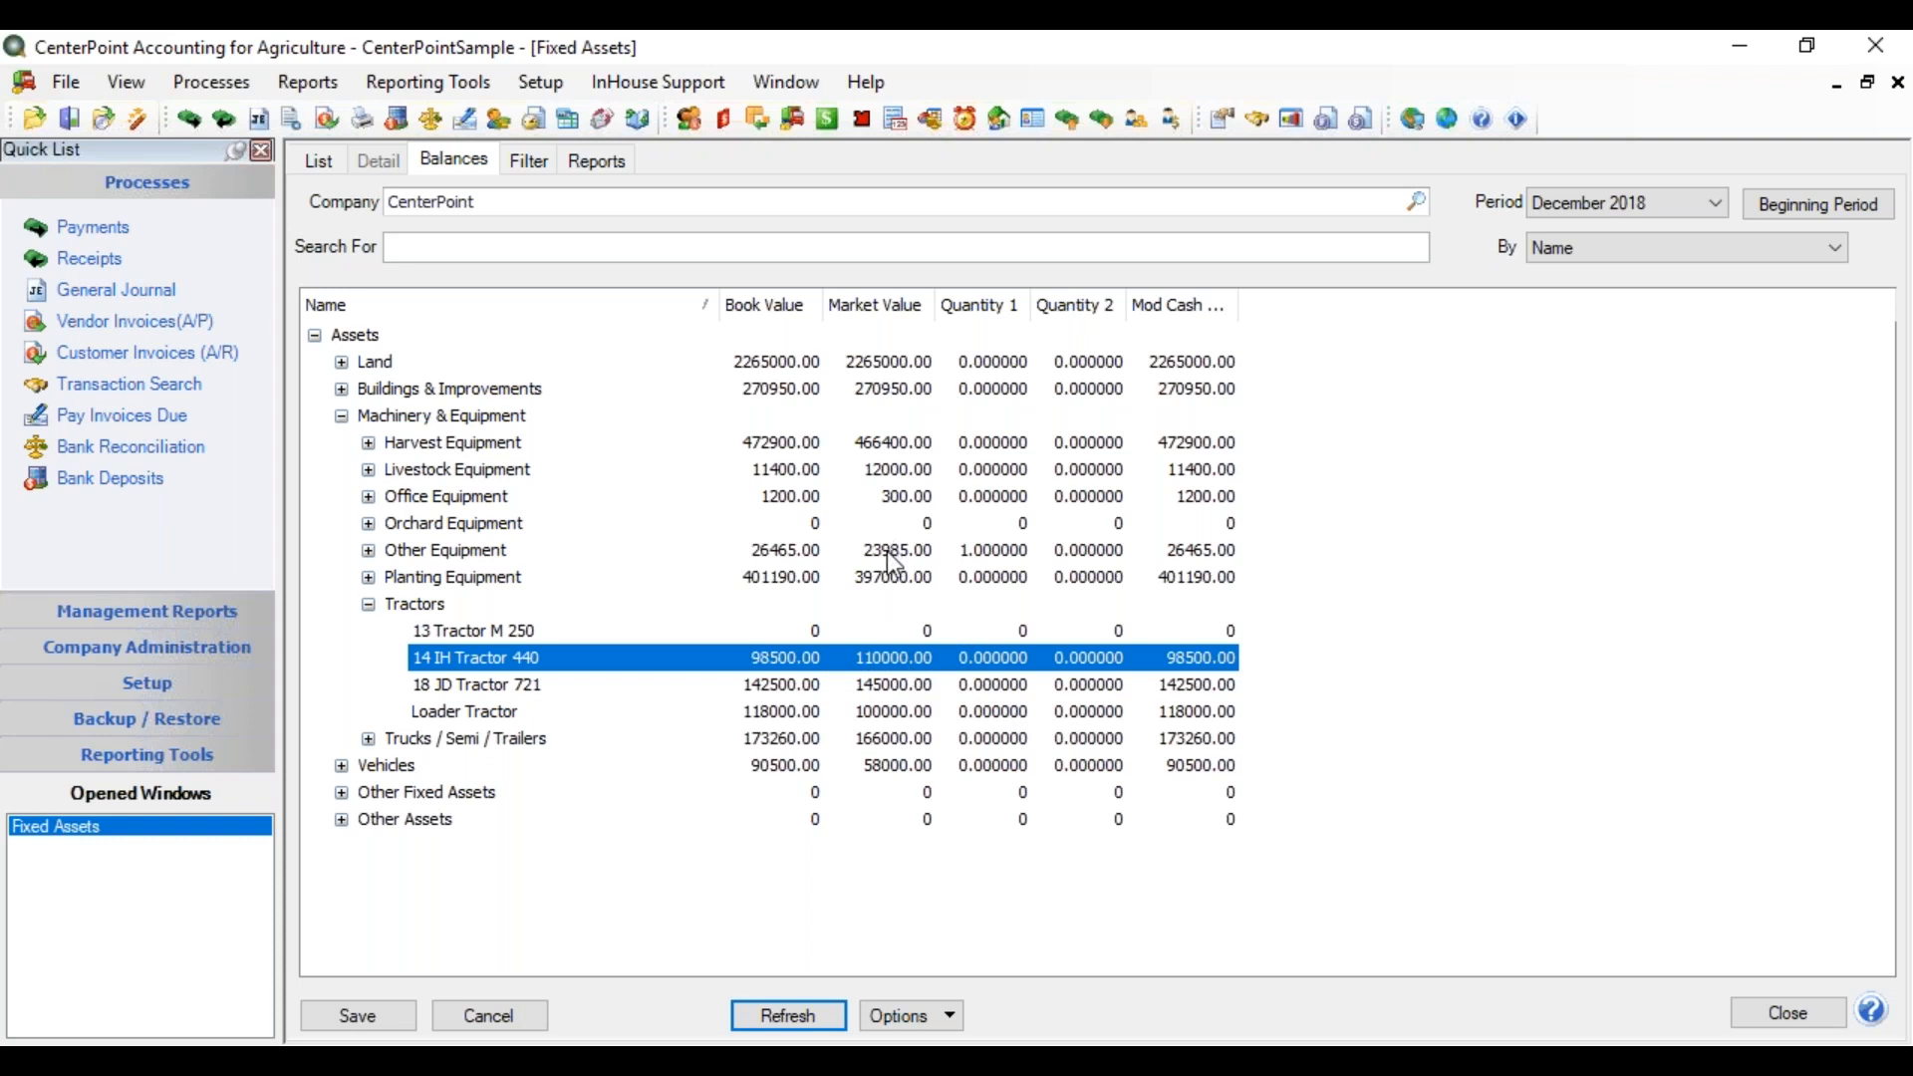
{"action": "left_click", "coordinate": [950, 1023]}
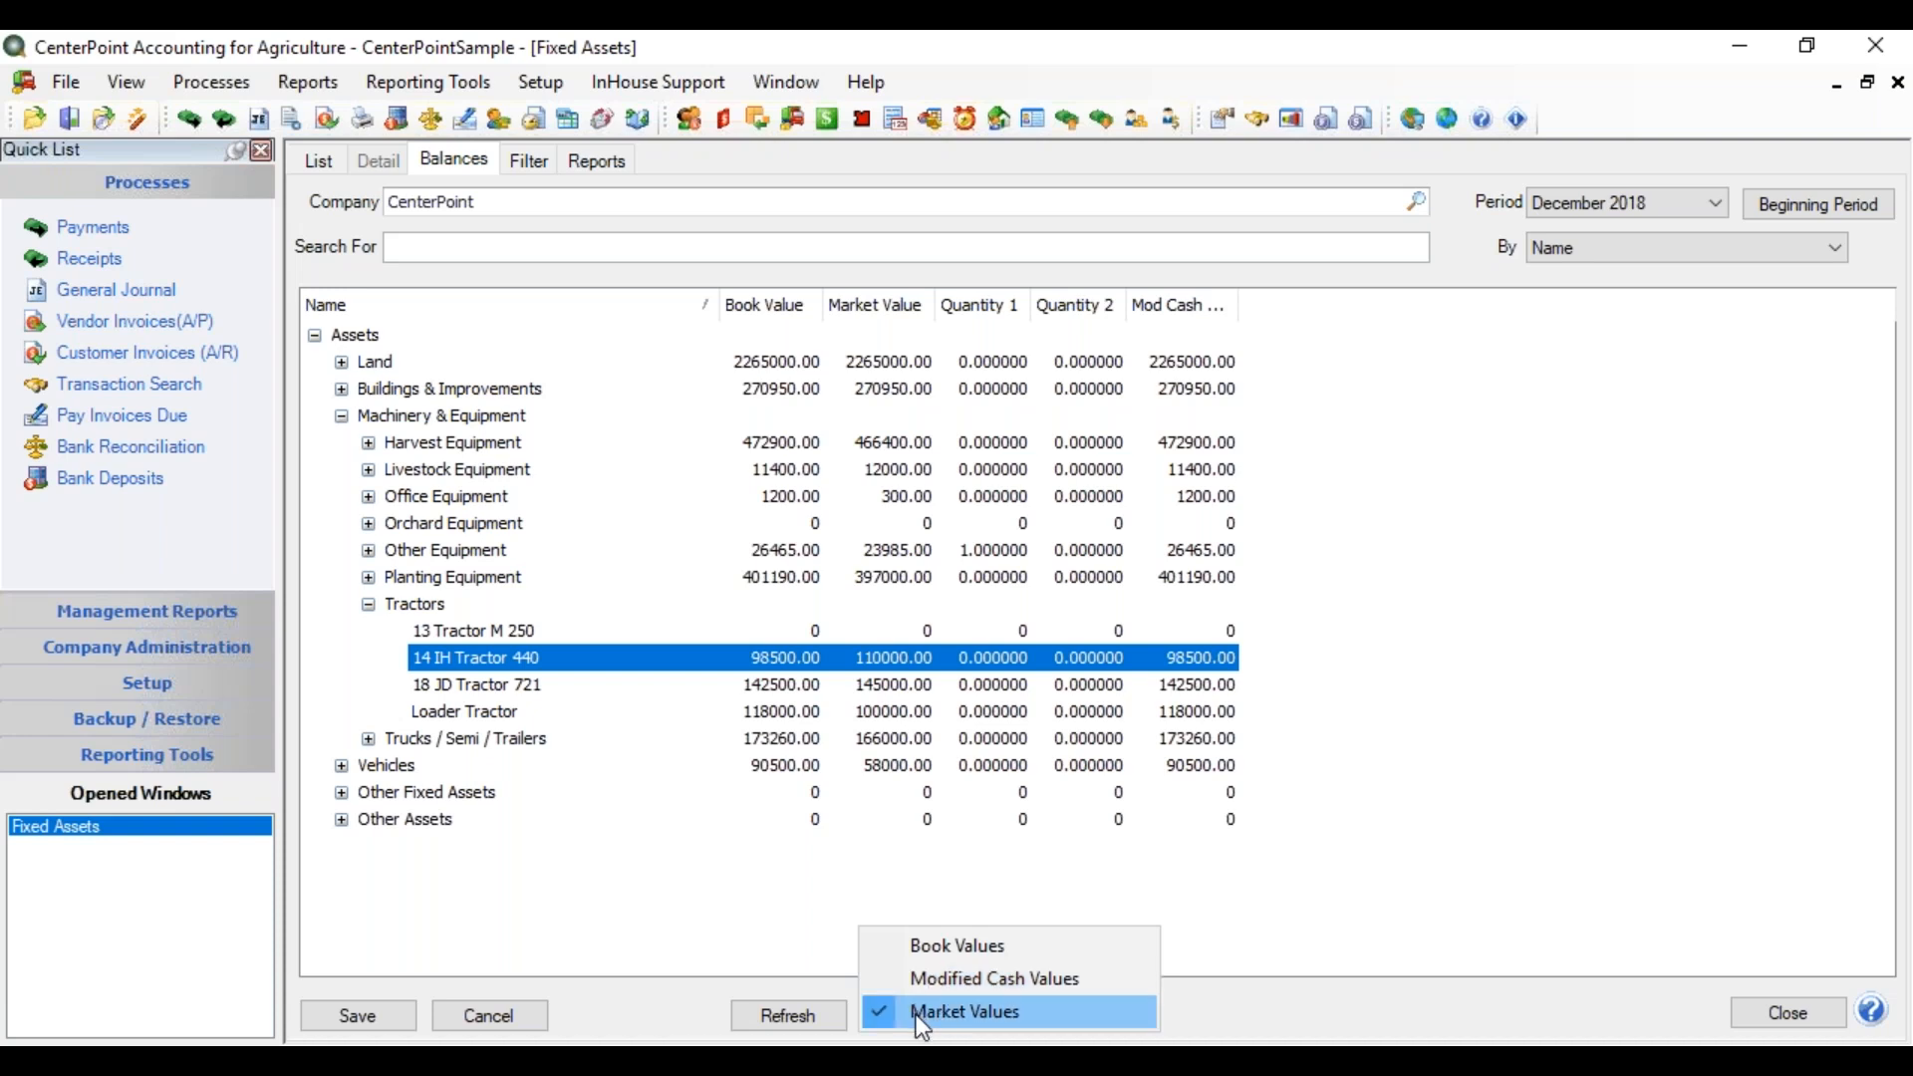
{"action": "left_click", "coordinate": [874, 886]}
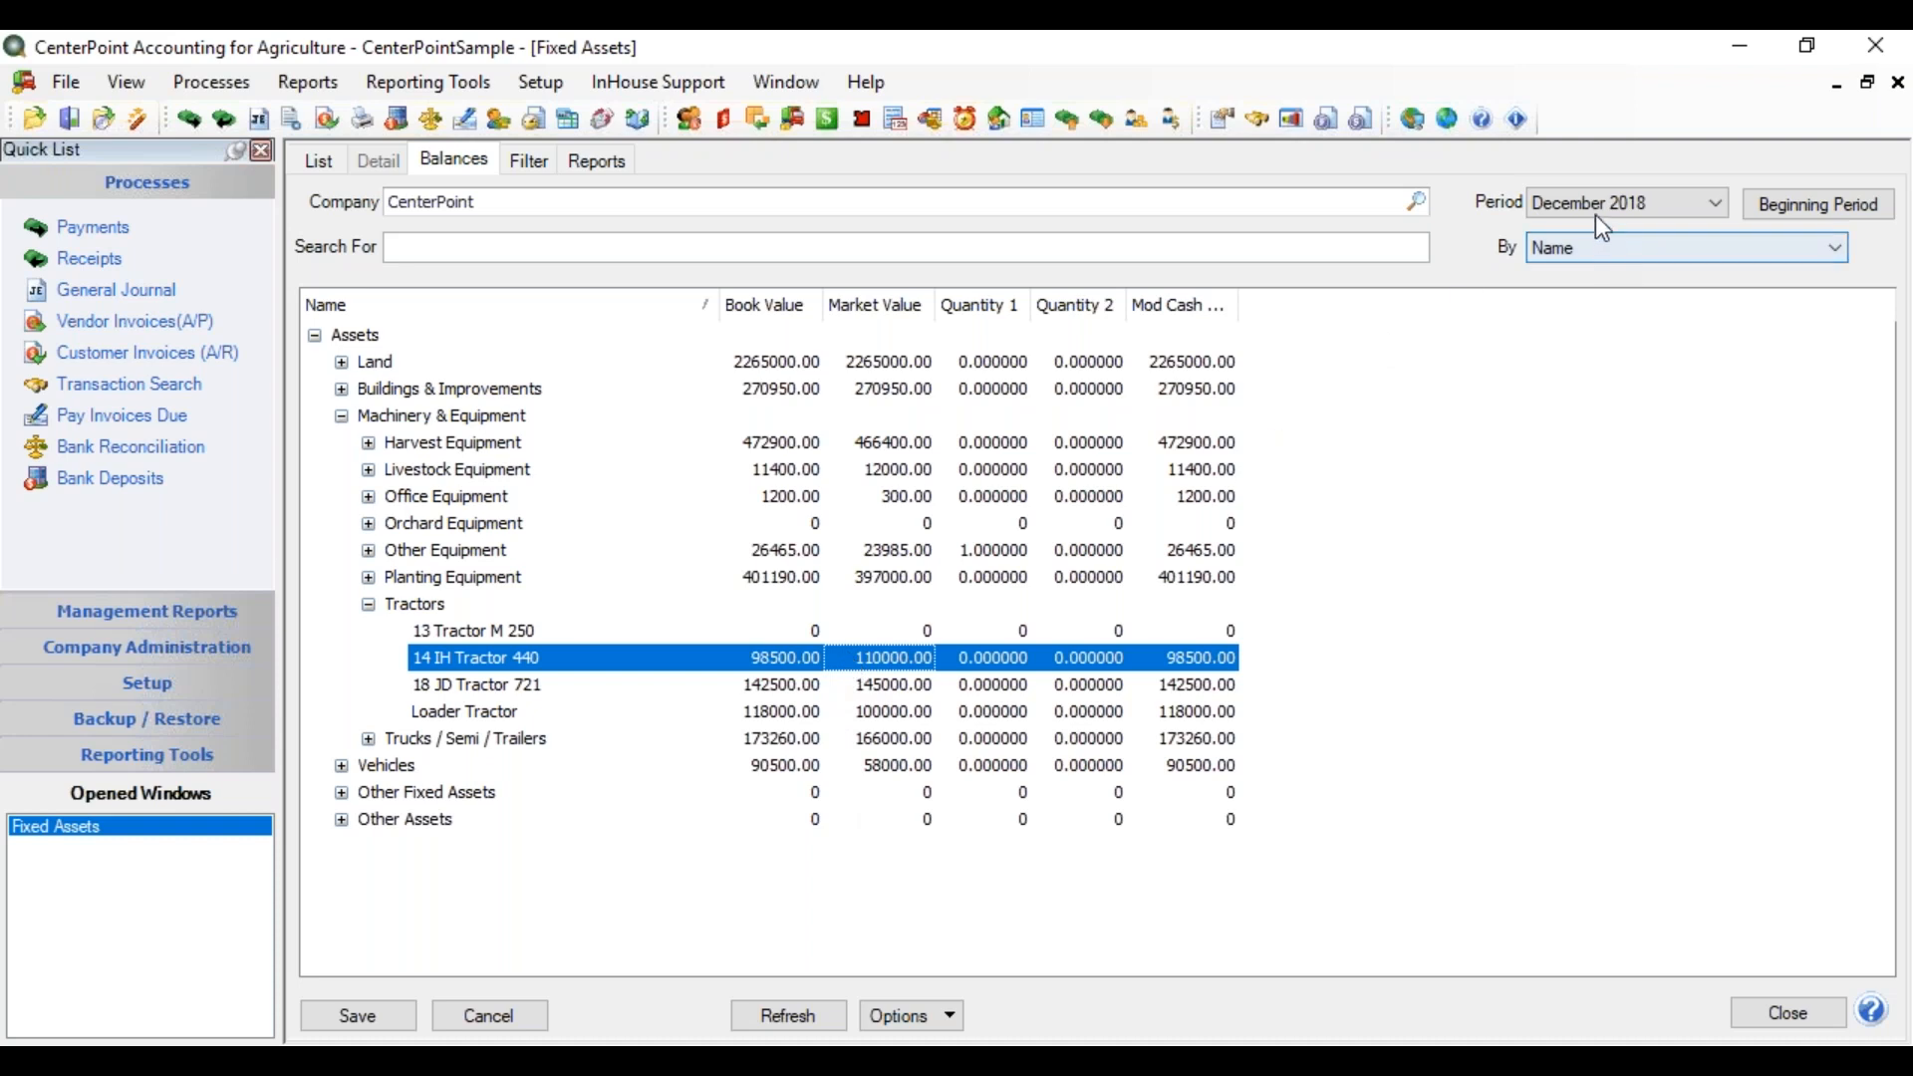
Set the market value of 18 JD Tractor 721 to 130000, then save the balances and close Fixed Assets
{"action": "left_click", "coordinate": [854, 686]}
{"action": "left_click_drag", "start_coordinate": [854, 686], "coordinate": [935, 679]}
{"action": "type", "text": "130000"}
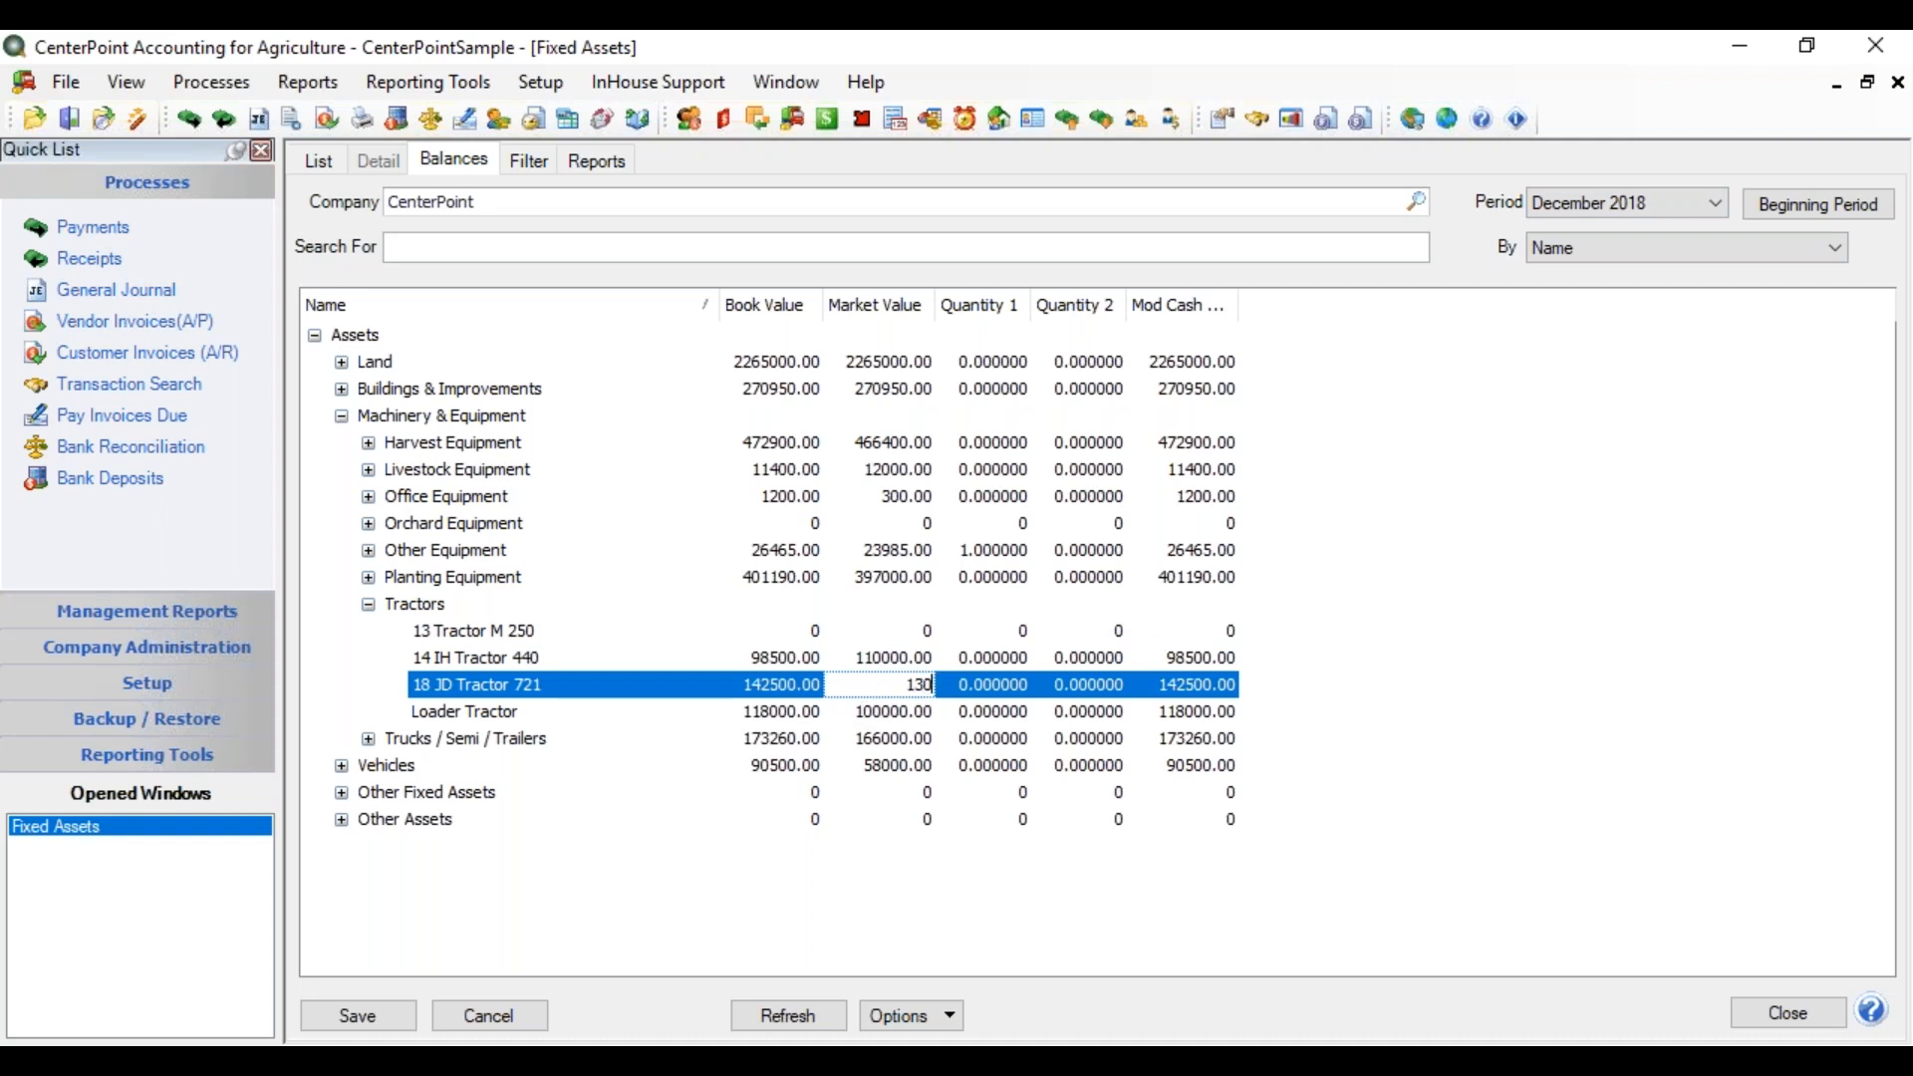
{"action": "key", "text": "Return"}
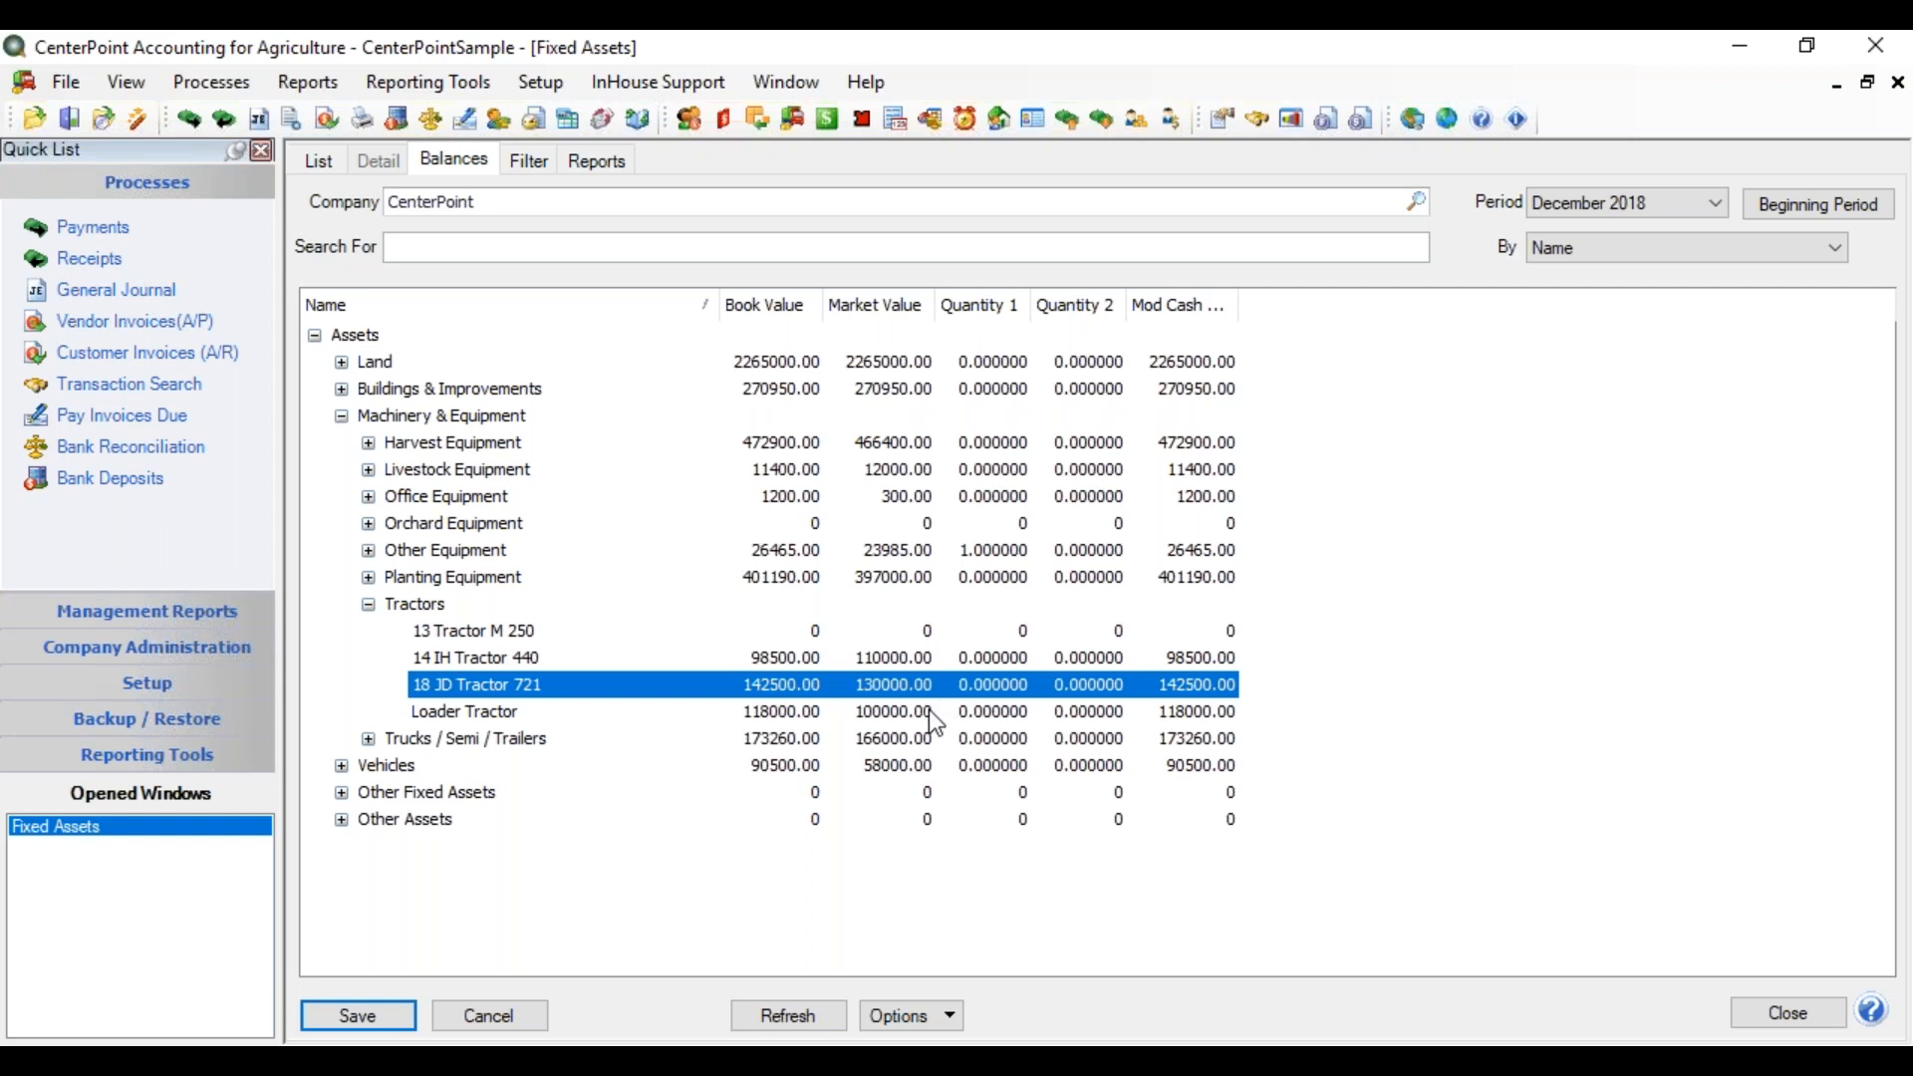
{"action": "left_click", "coordinate": [379, 1017]}
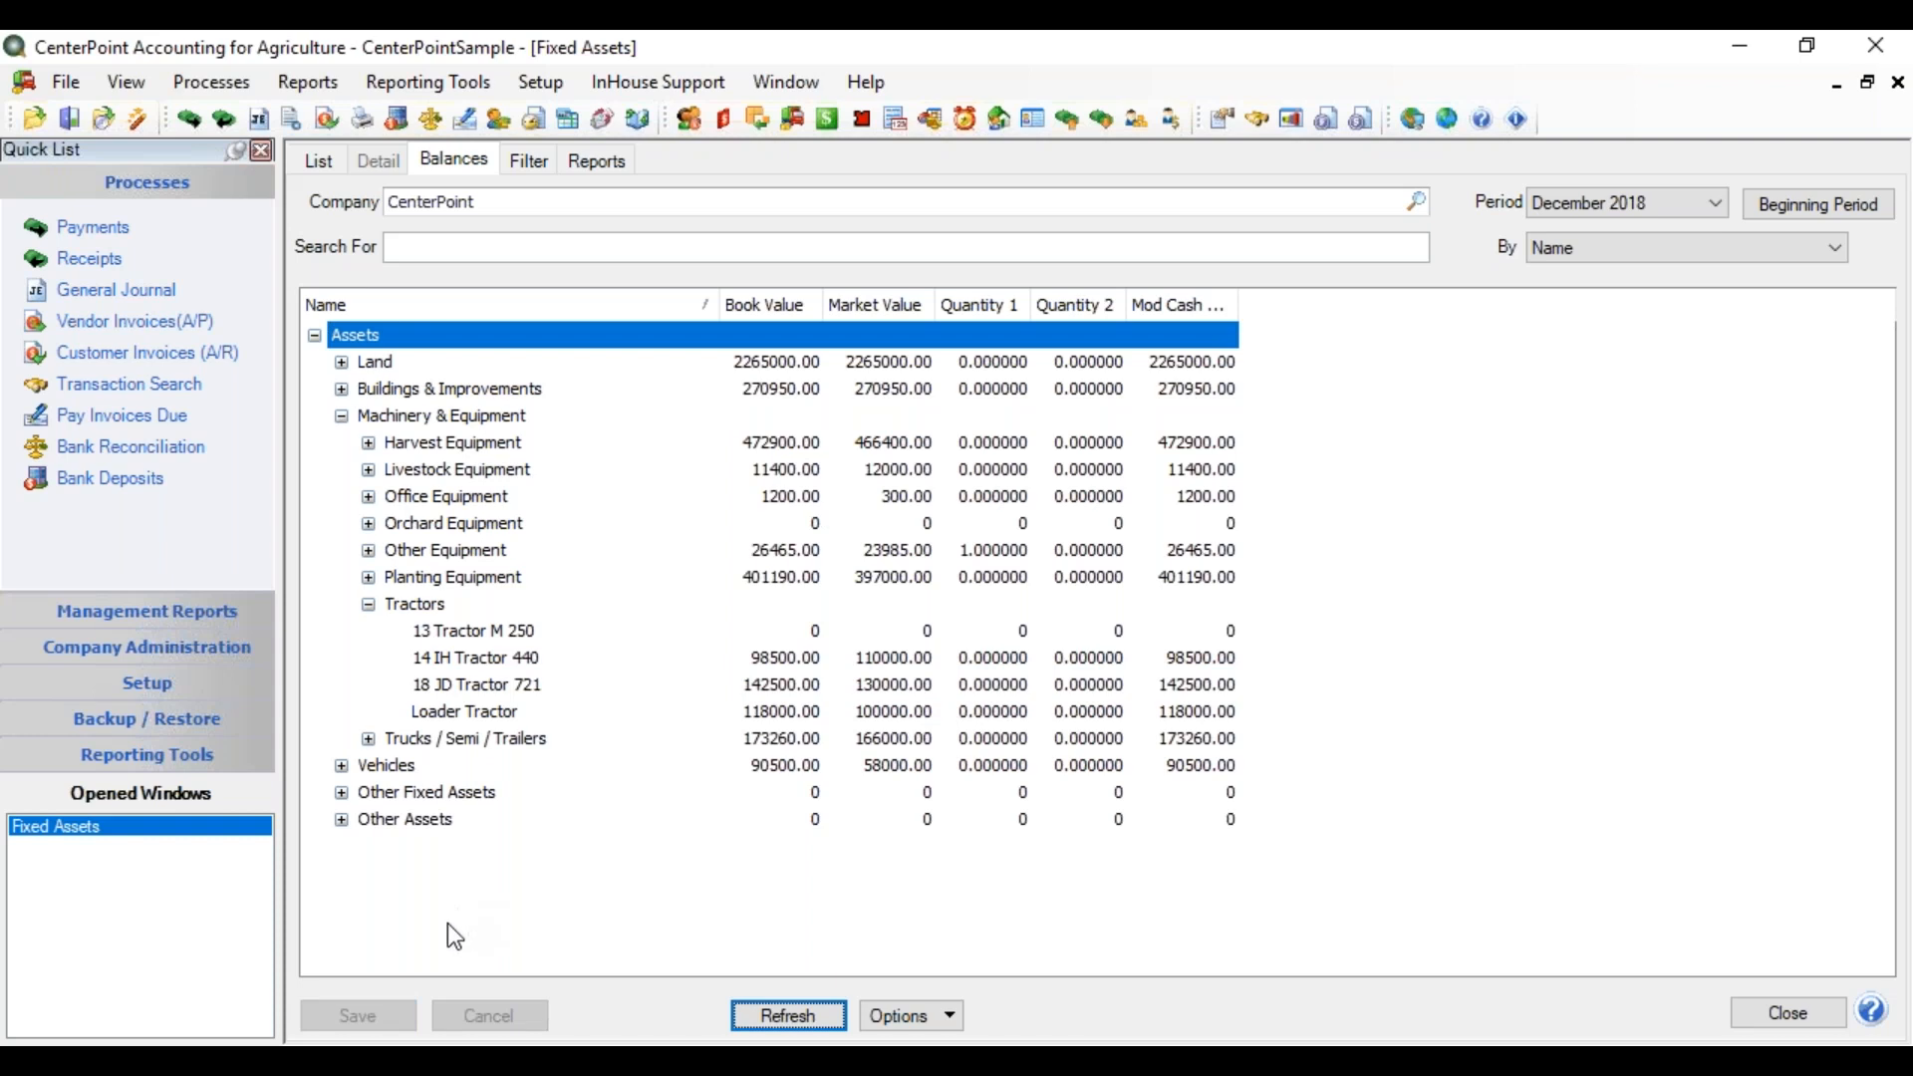
{"action": "left_click", "coordinate": [1780, 1007]}
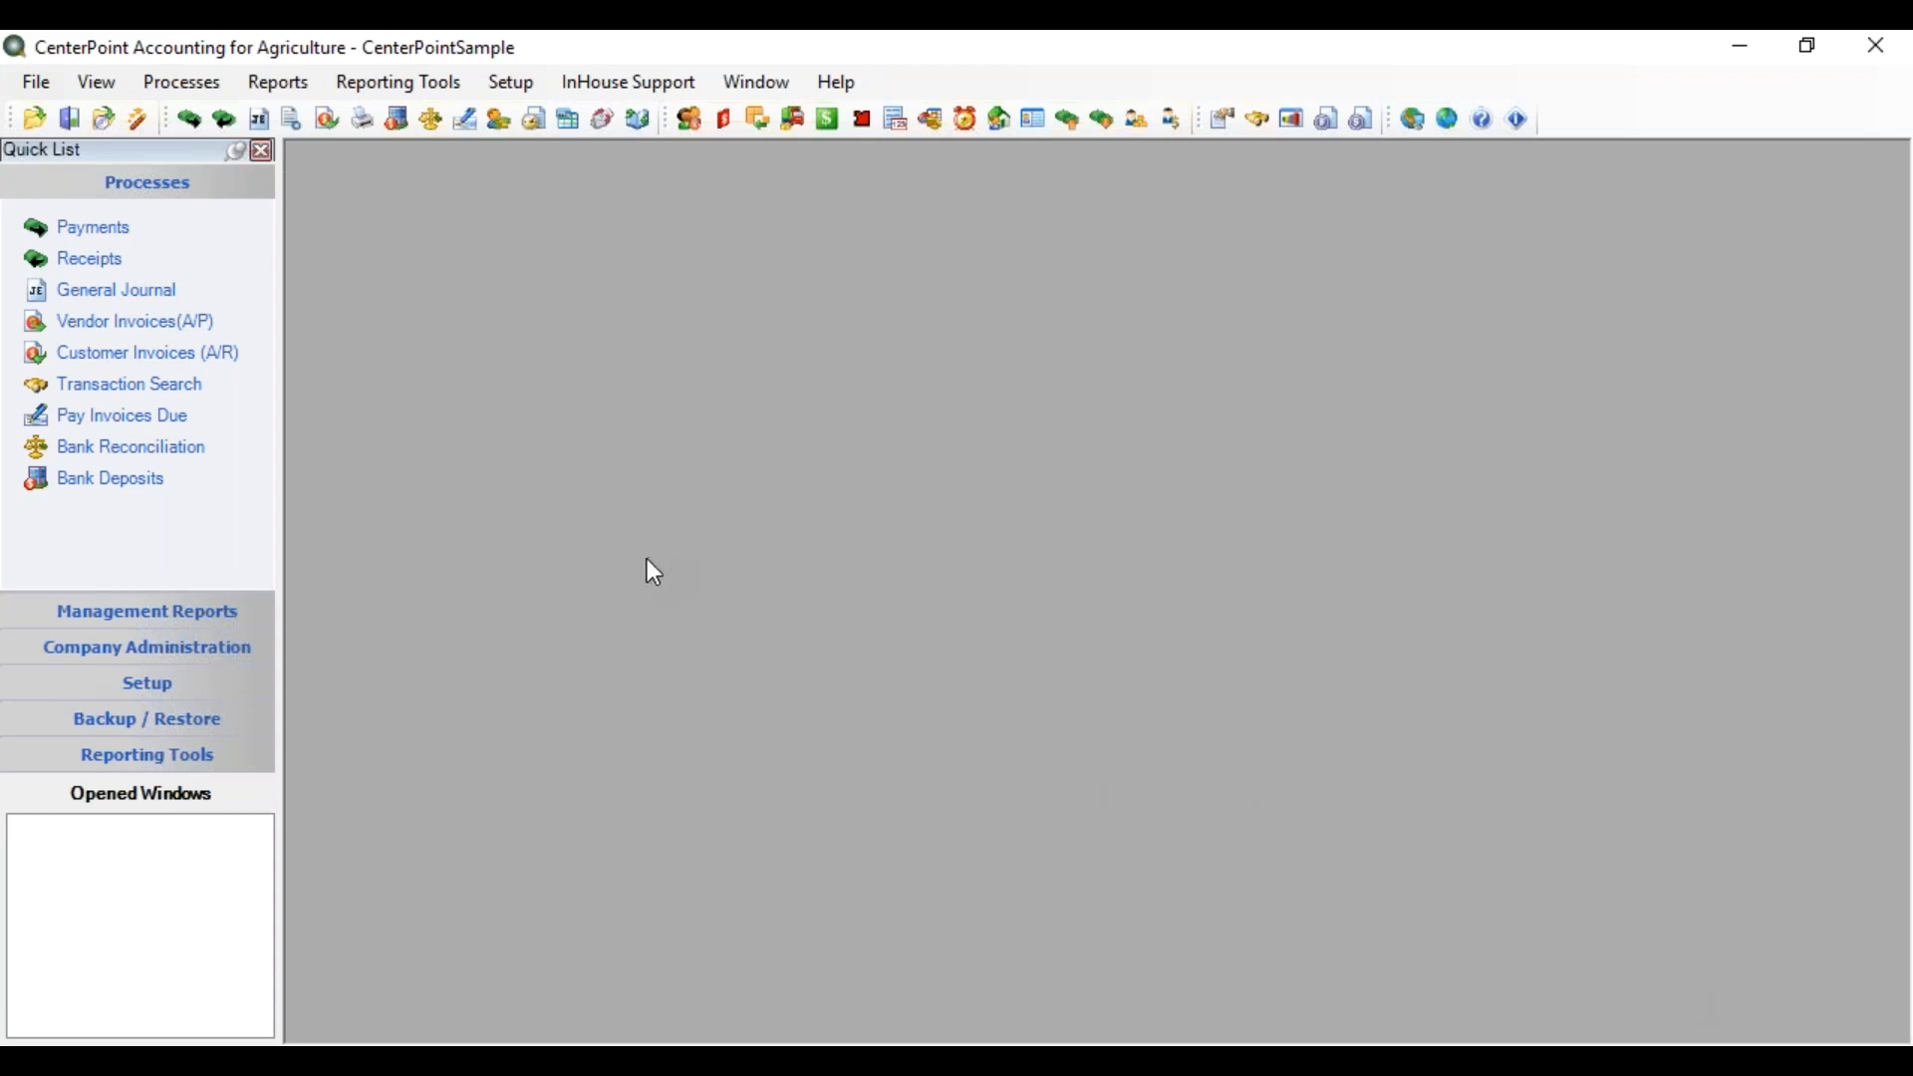
Open a new payment and start adding a new account from the account field of its first detail line
{"action": "left_click", "coordinate": [100, 230]}
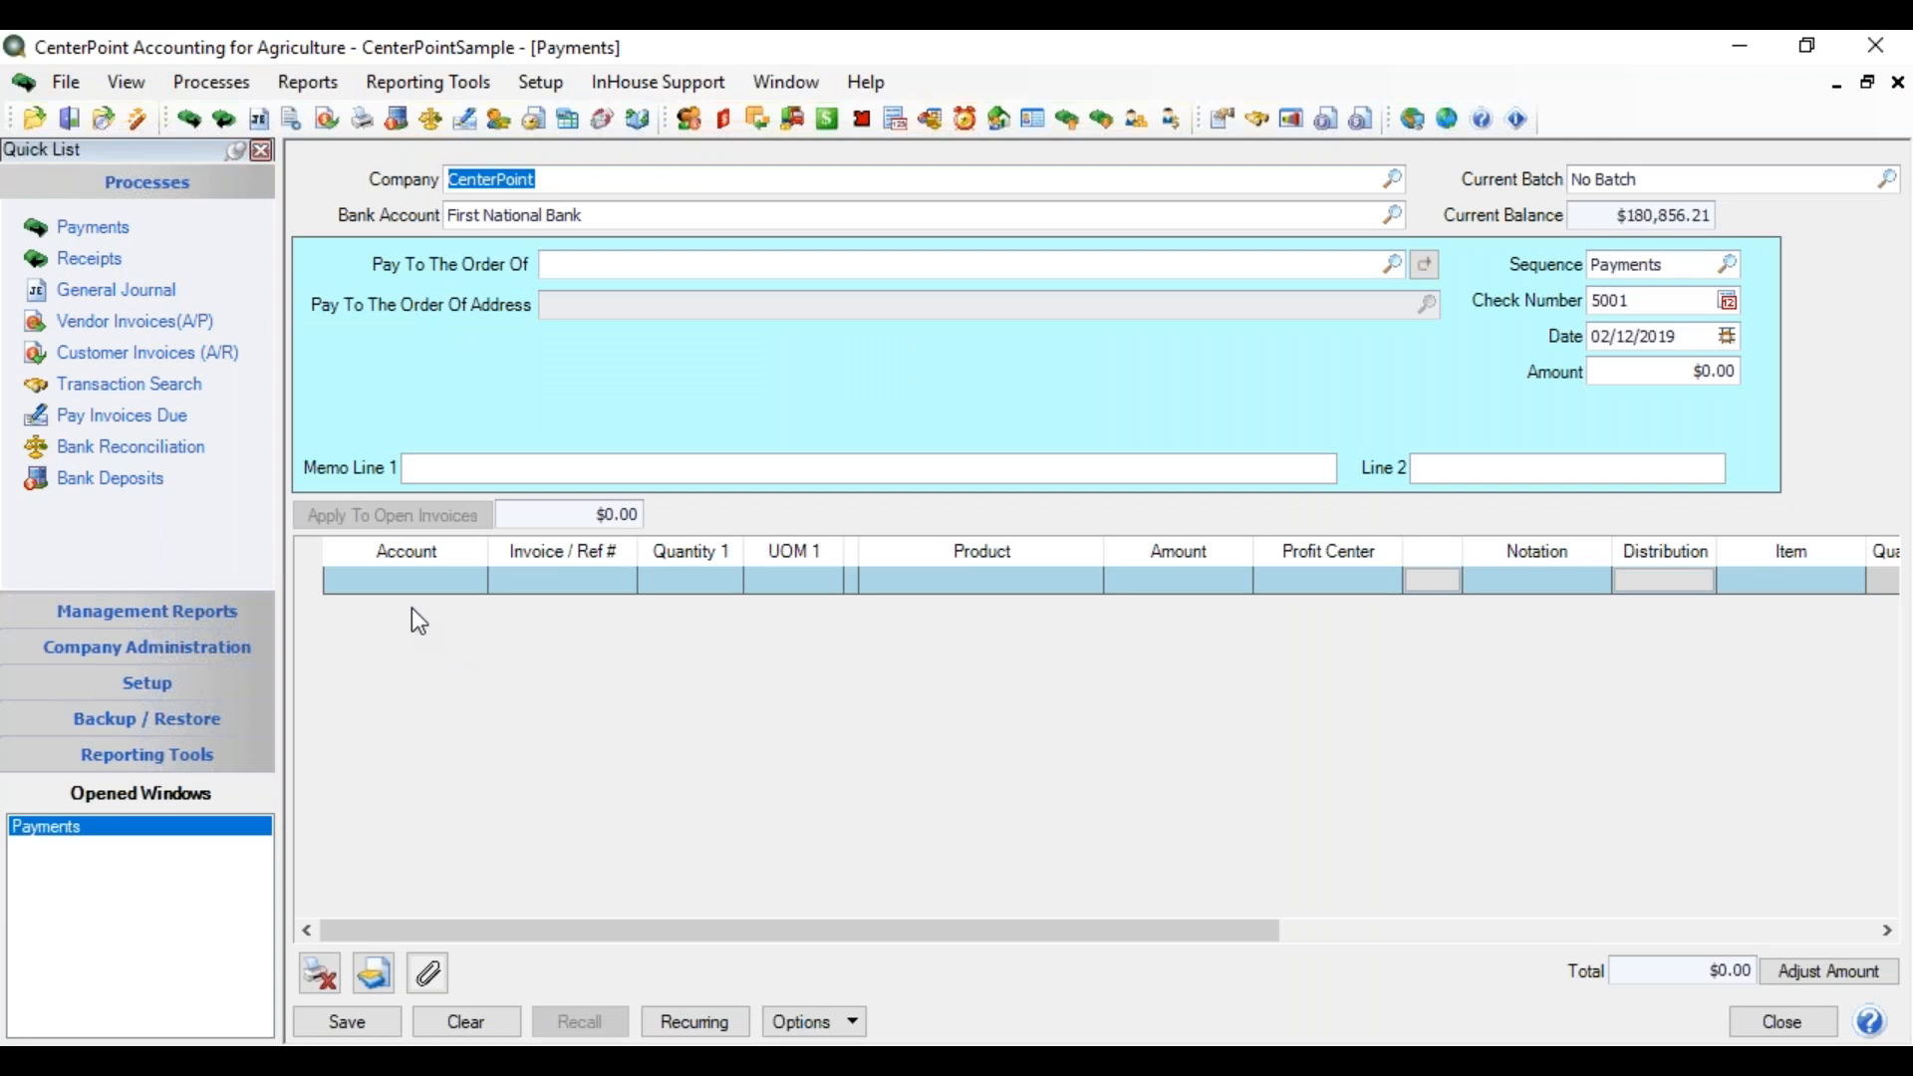
{"action": "left_click", "coordinate": [409, 578]}
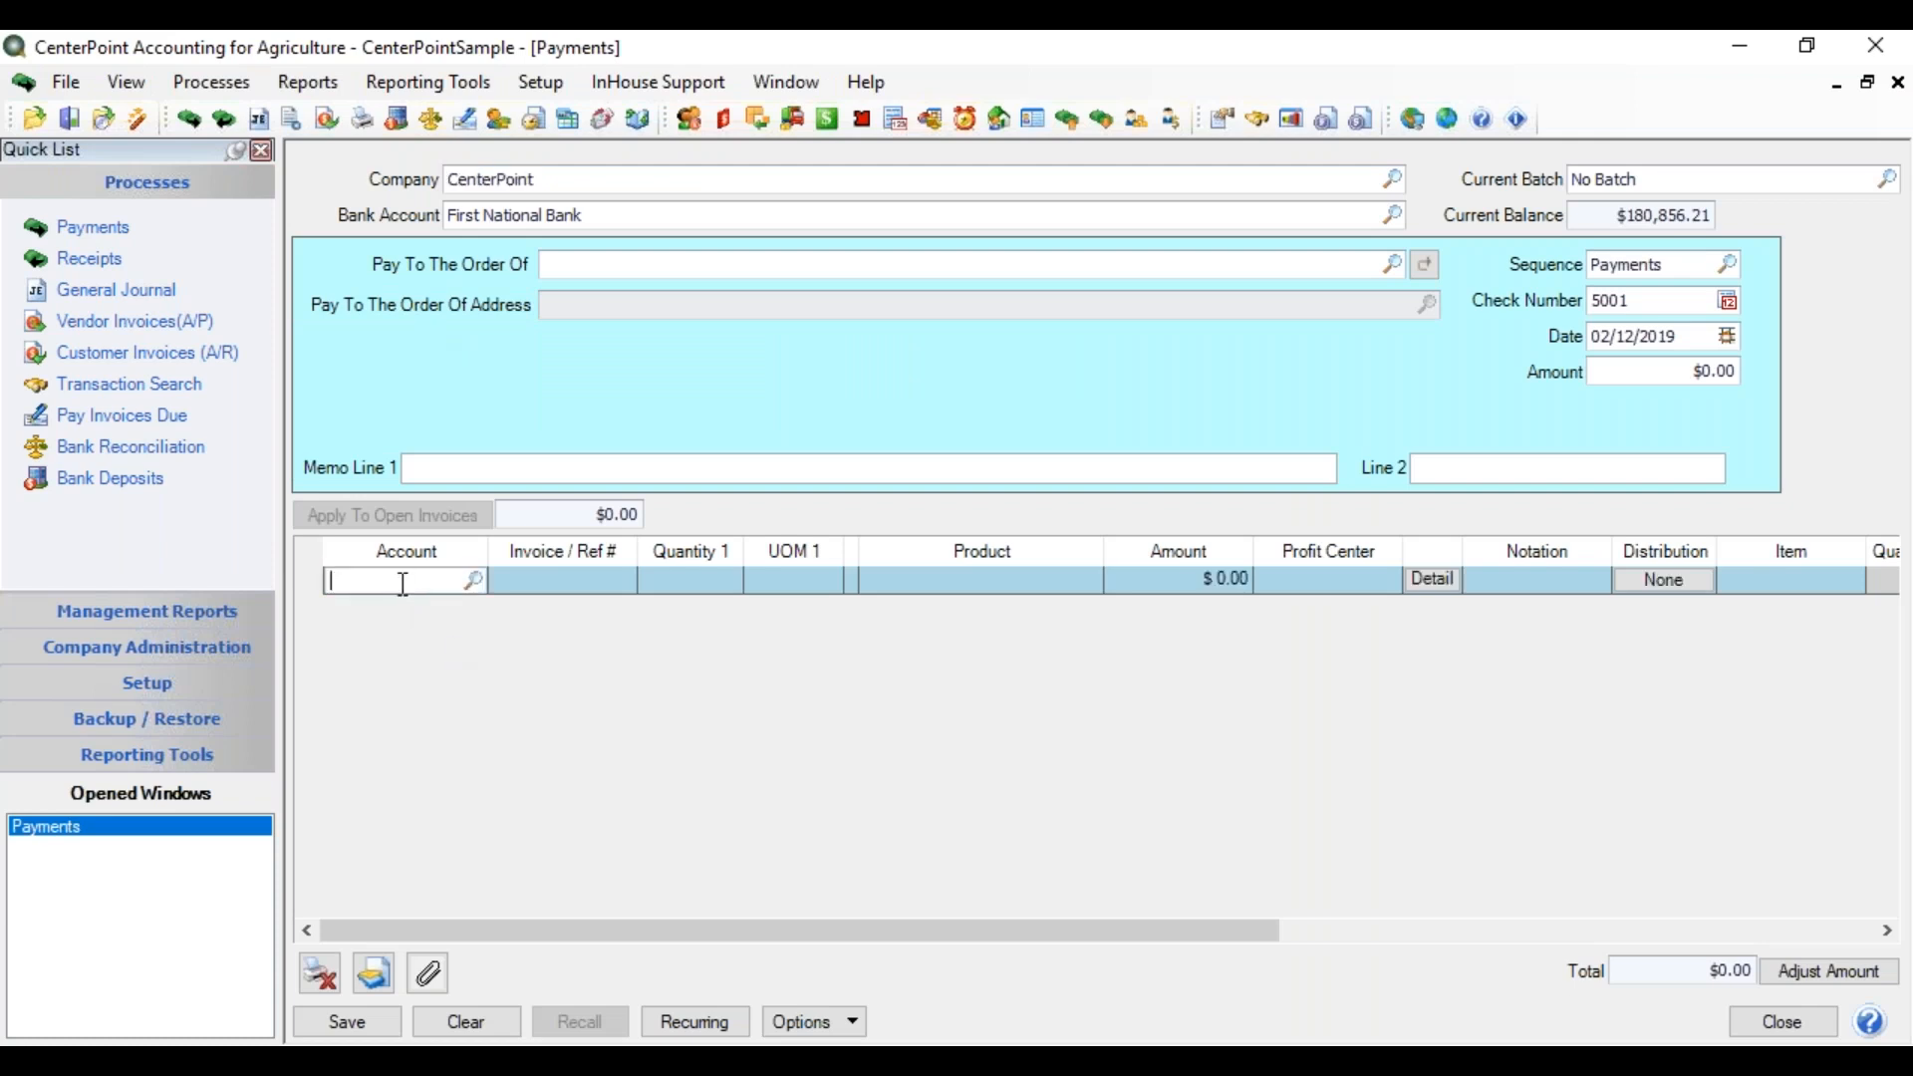
{"action": "right_click", "coordinate": [402, 586]}
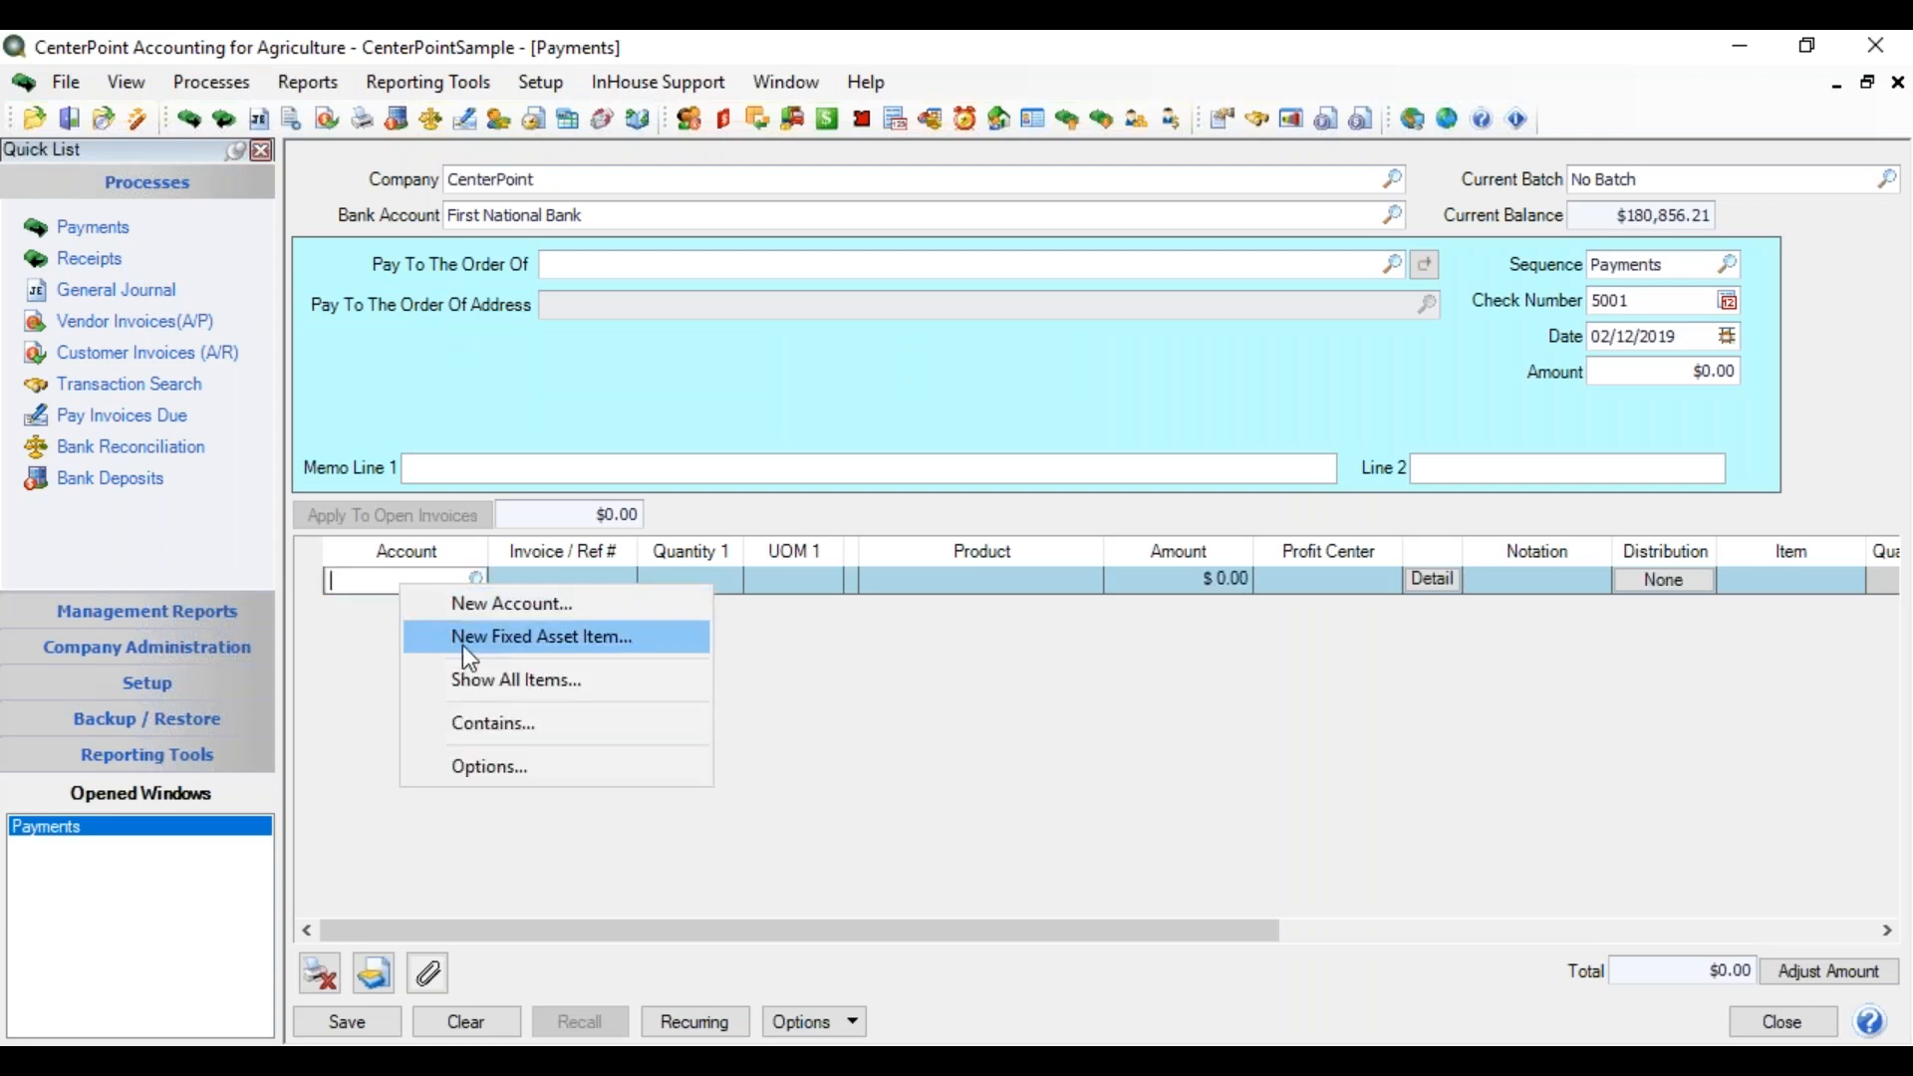
{"action": "left_click", "coordinate": [480, 606]}
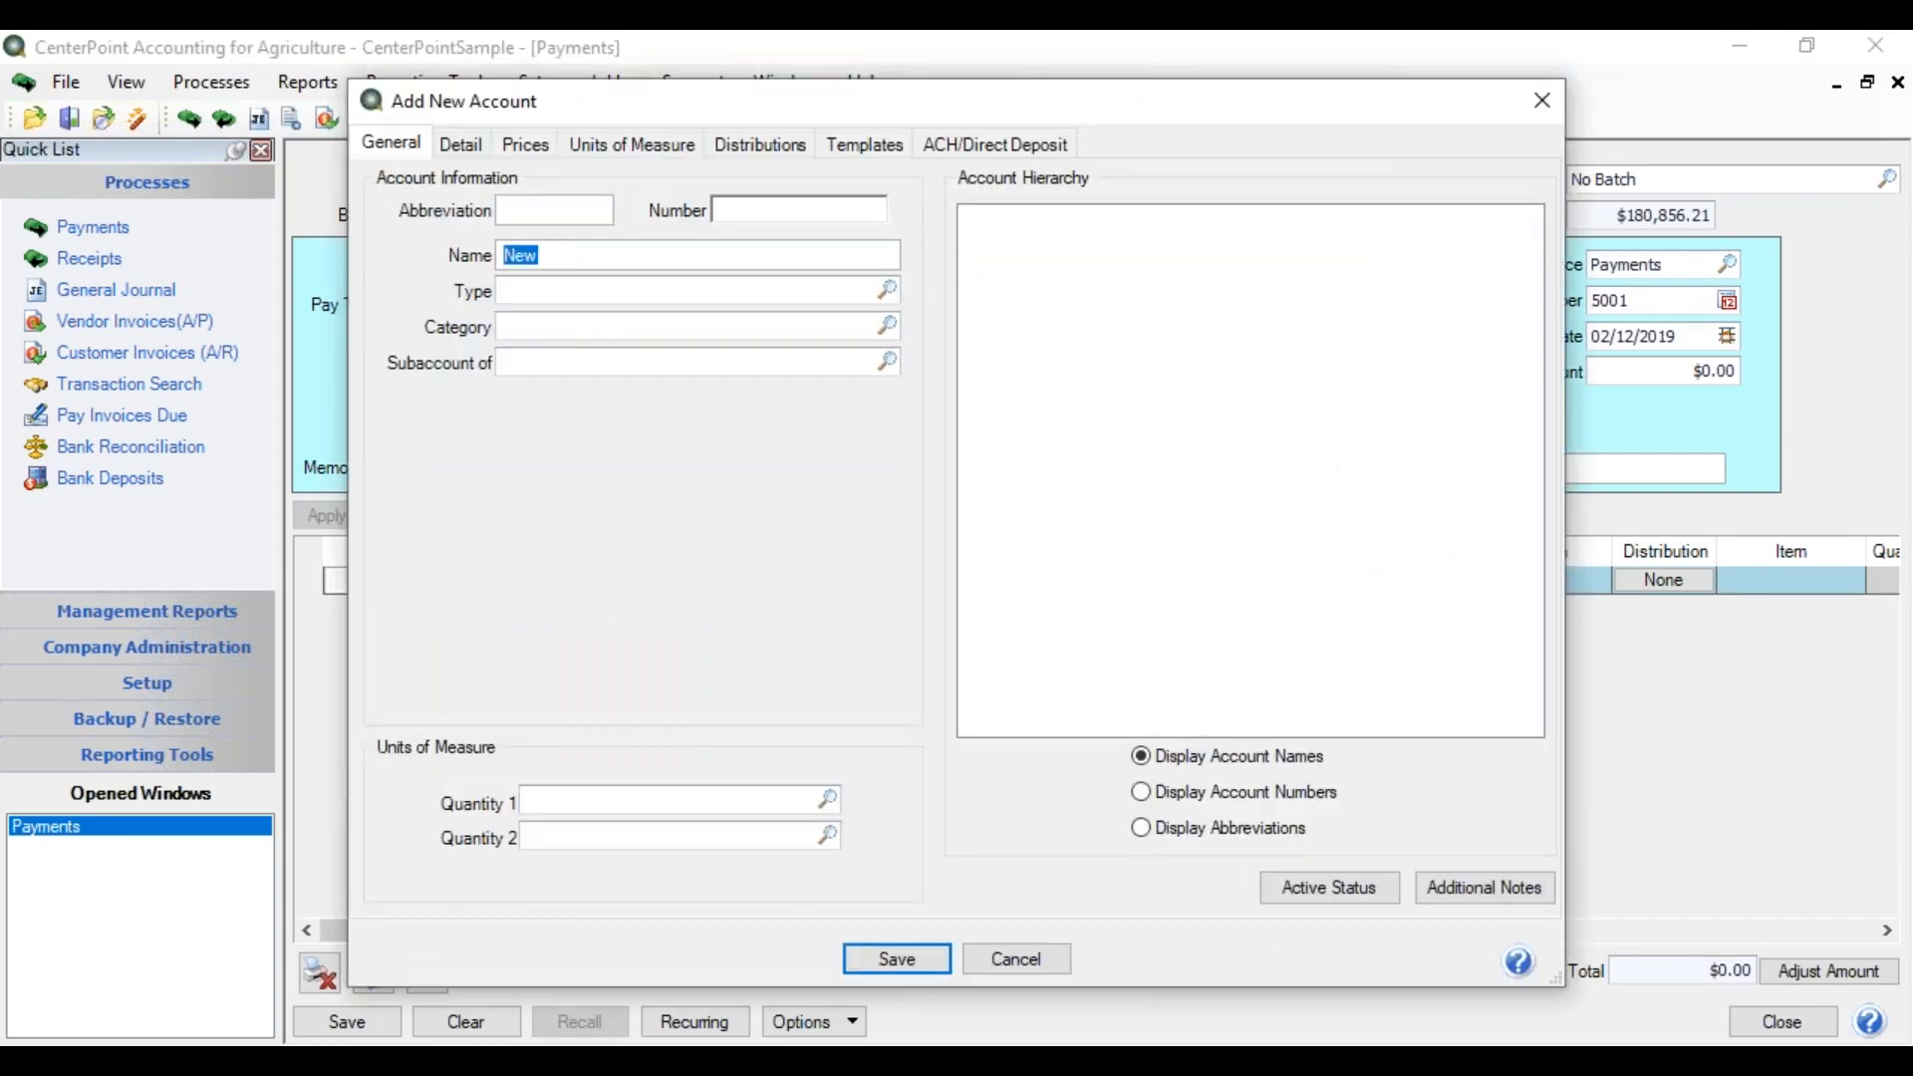
Name the new account Skid Steer Bucket, with type Assets and category Machinery & Equipment
{"action": "type", "text": "Skid Steer Bucket"}
{"action": "key", "text": "Tab"}
{"action": "type", "text": "a"}
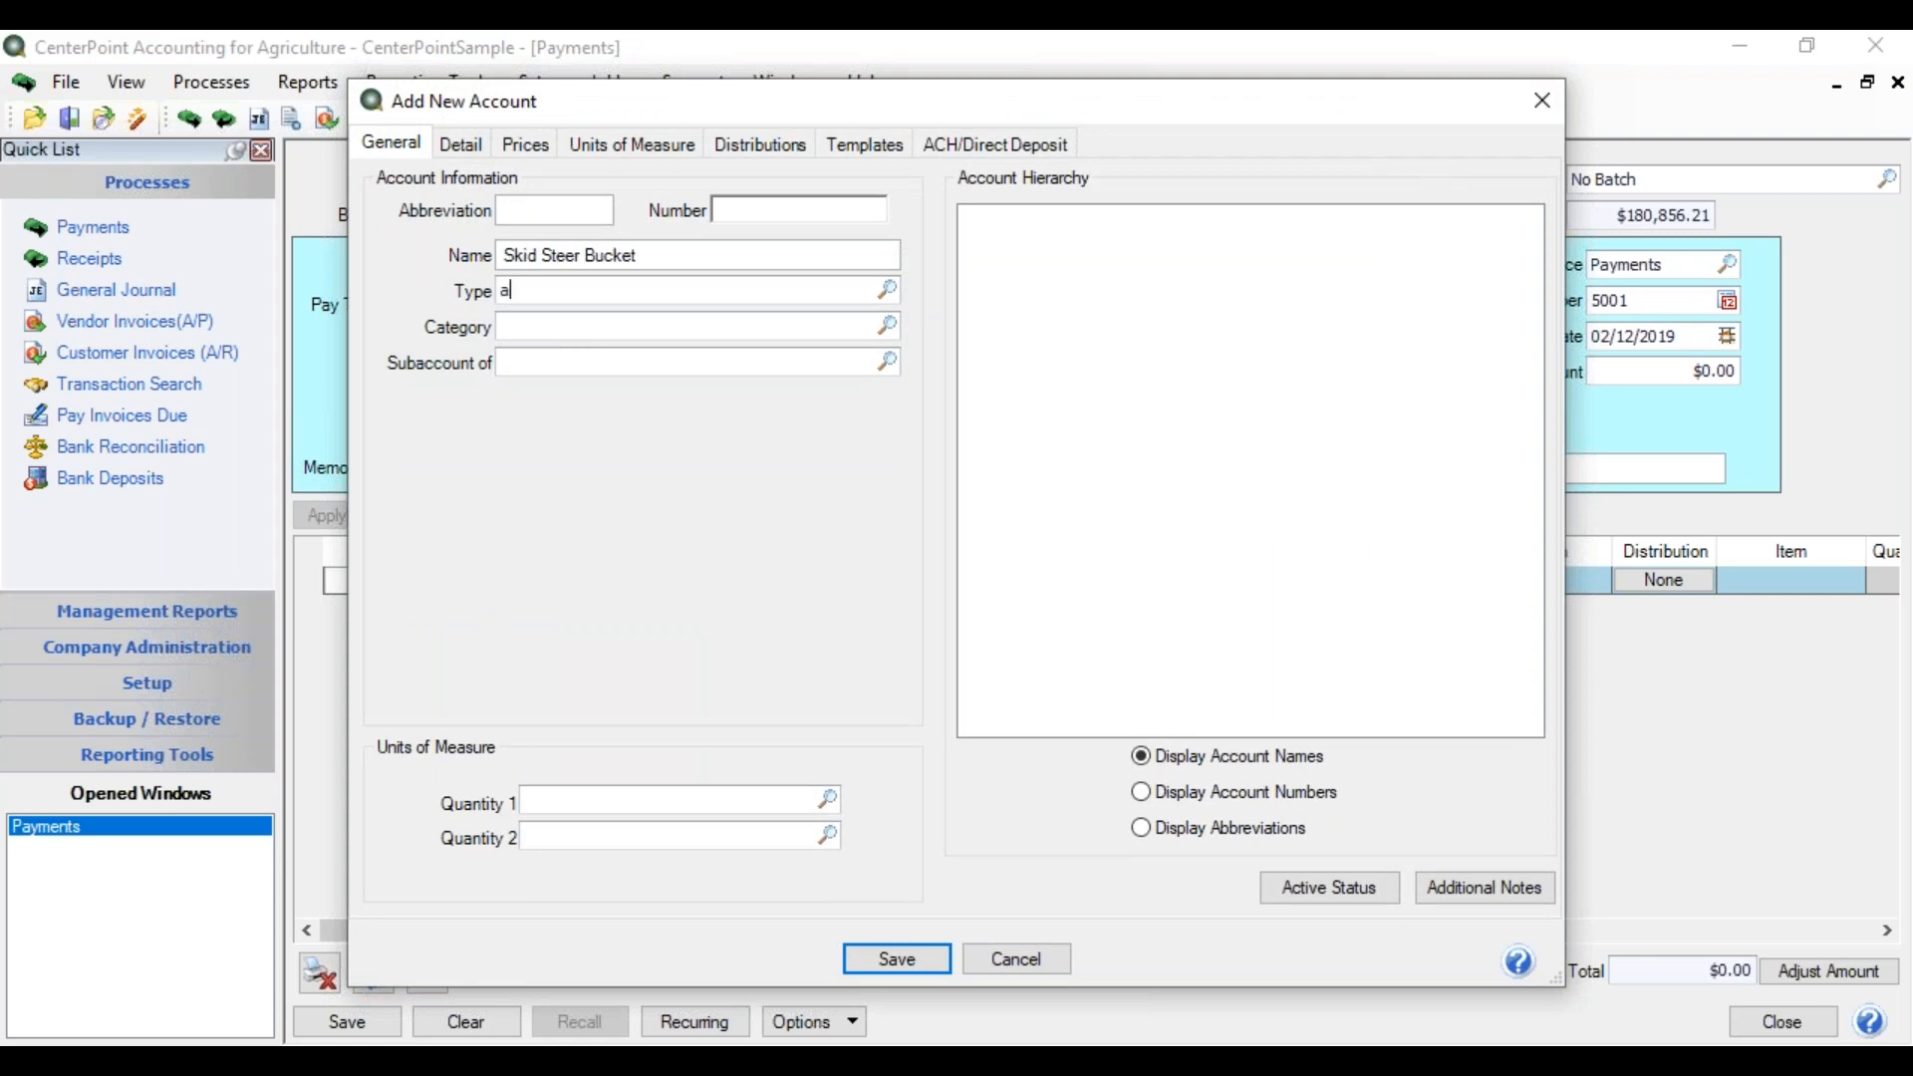
{"action": "key", "text": "Tab"}
{"action": "type", "text": "mach"}
{"action": "key", "text": "Tab"}
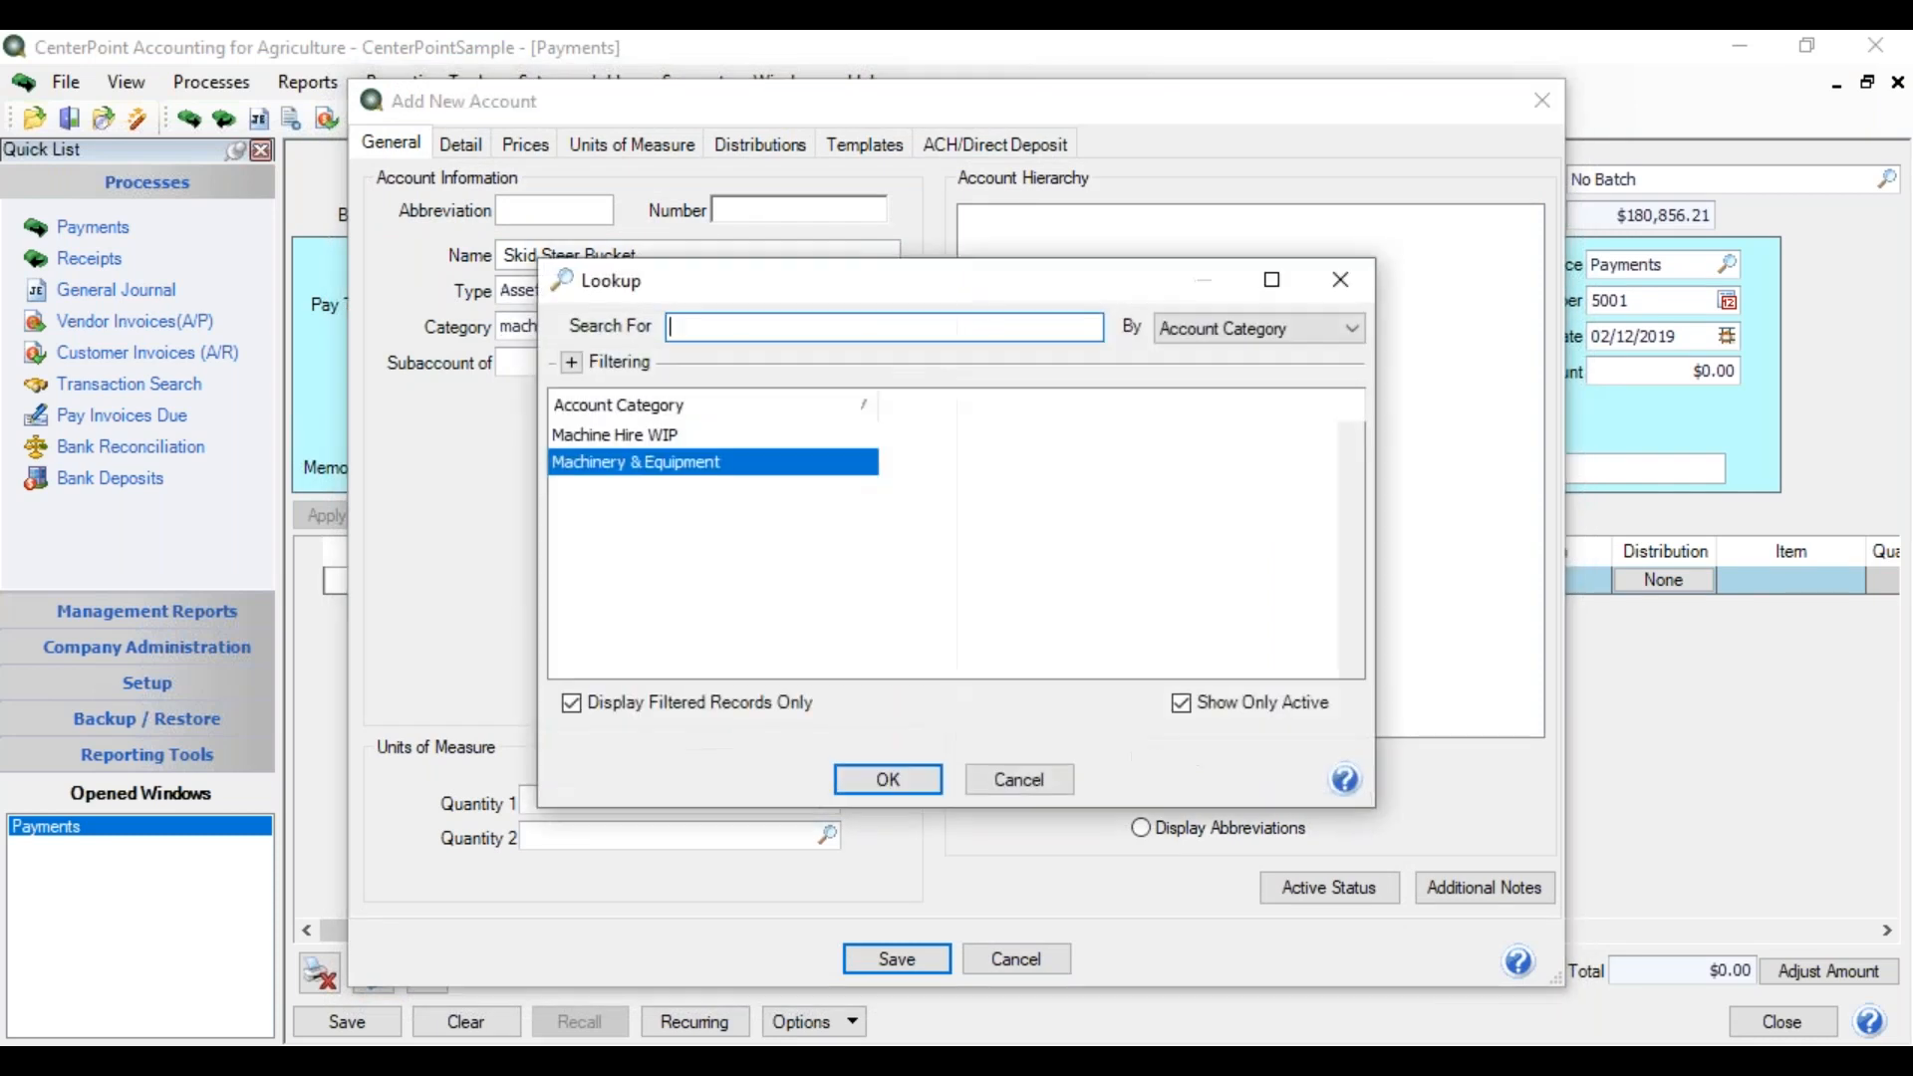
{"action": "double_click", "coordinate": [576, 464]}
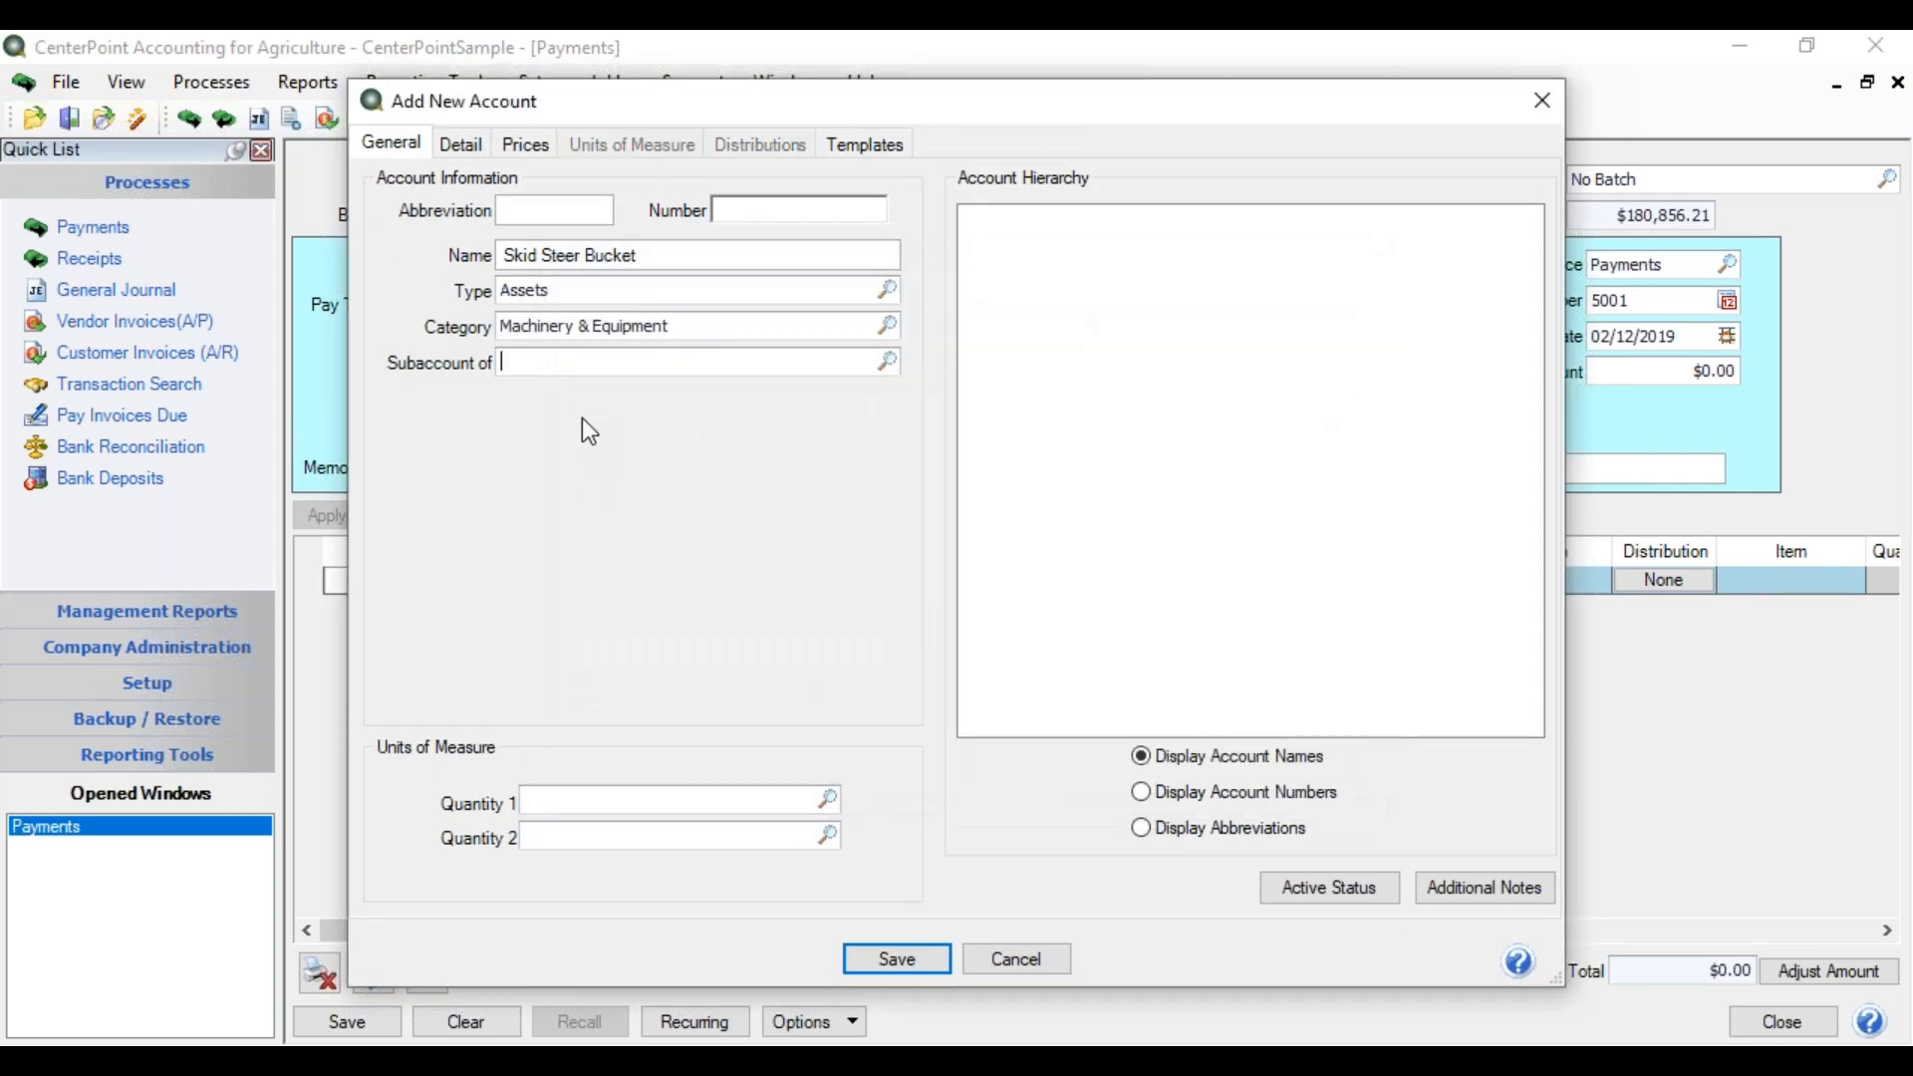
Check the lookup of possible parent accounts, leave the subaccount field blank and save the new account
{"action": "left_click", "coordinate": [878, 366]}
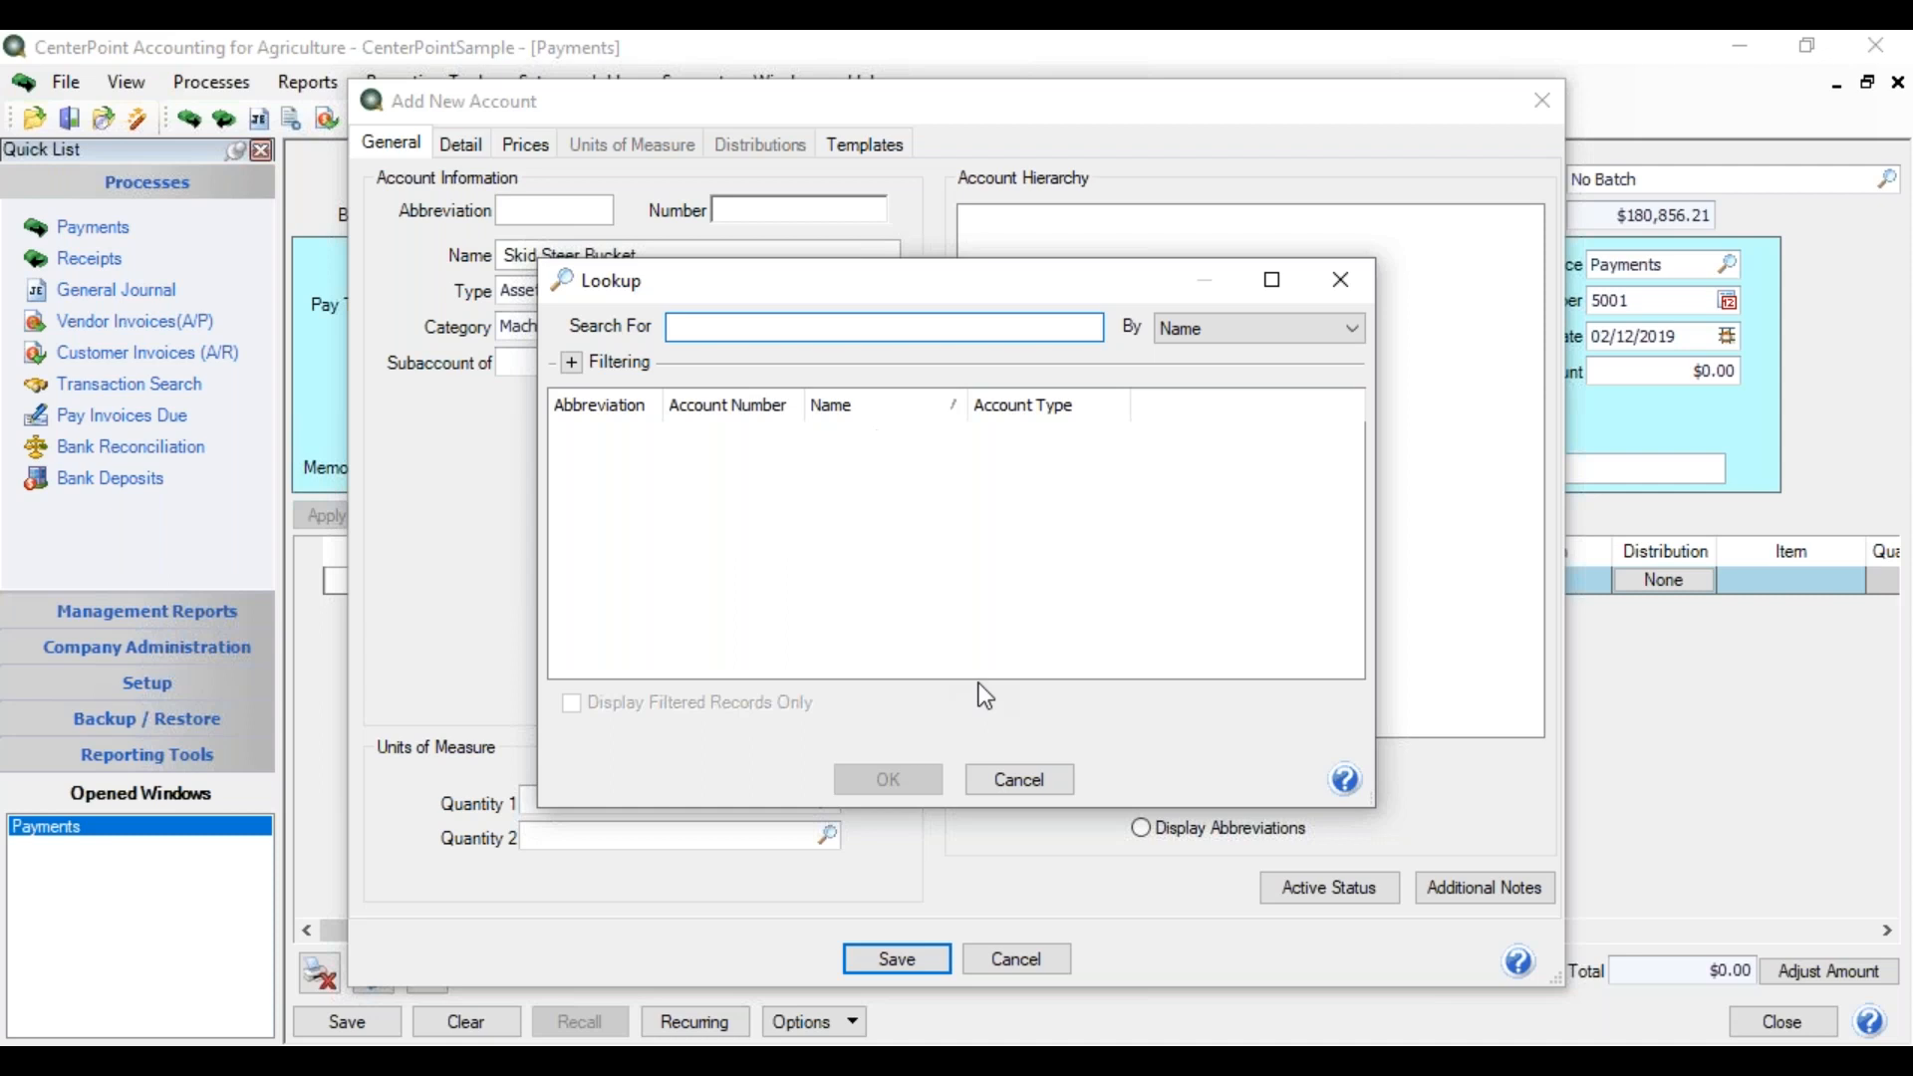
{"action": "left_click", "coordinate": [1014, 786]}
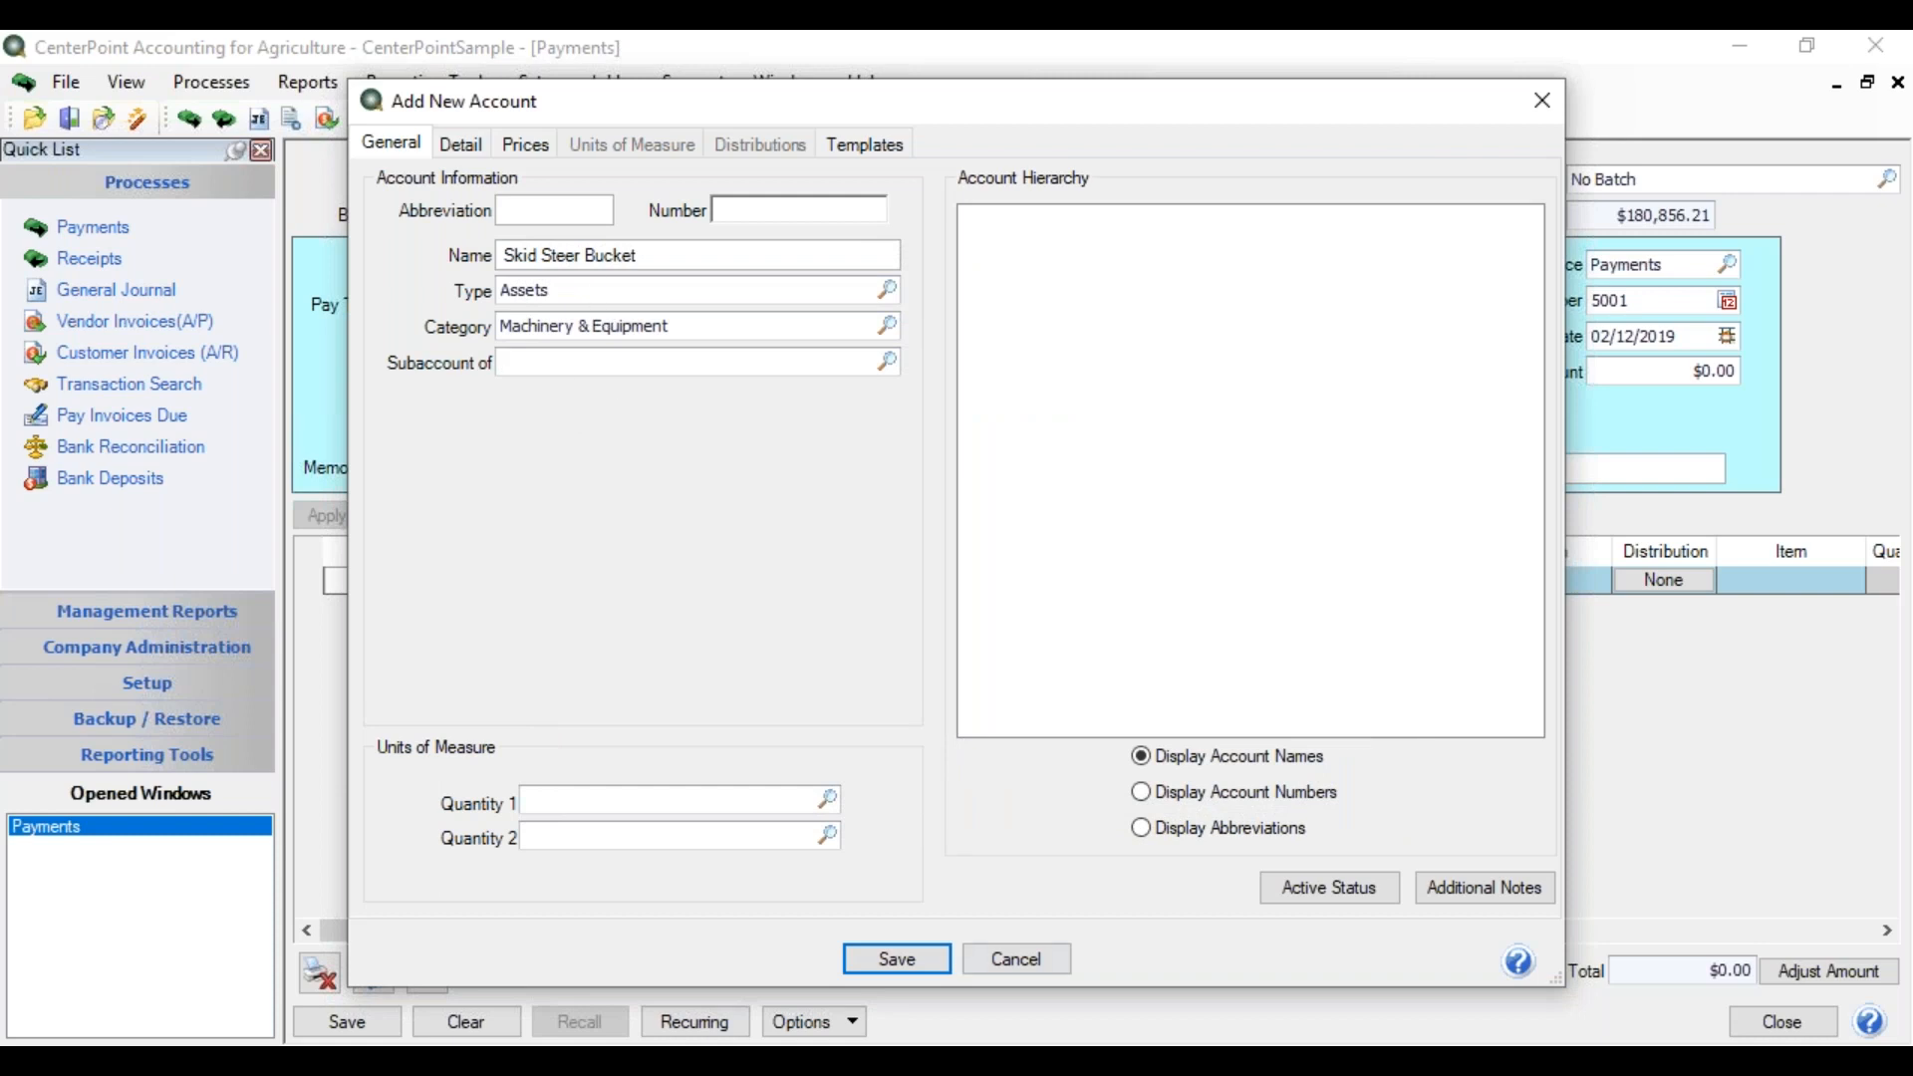
{"action": "left_click", "coordinate": [925, 961]}
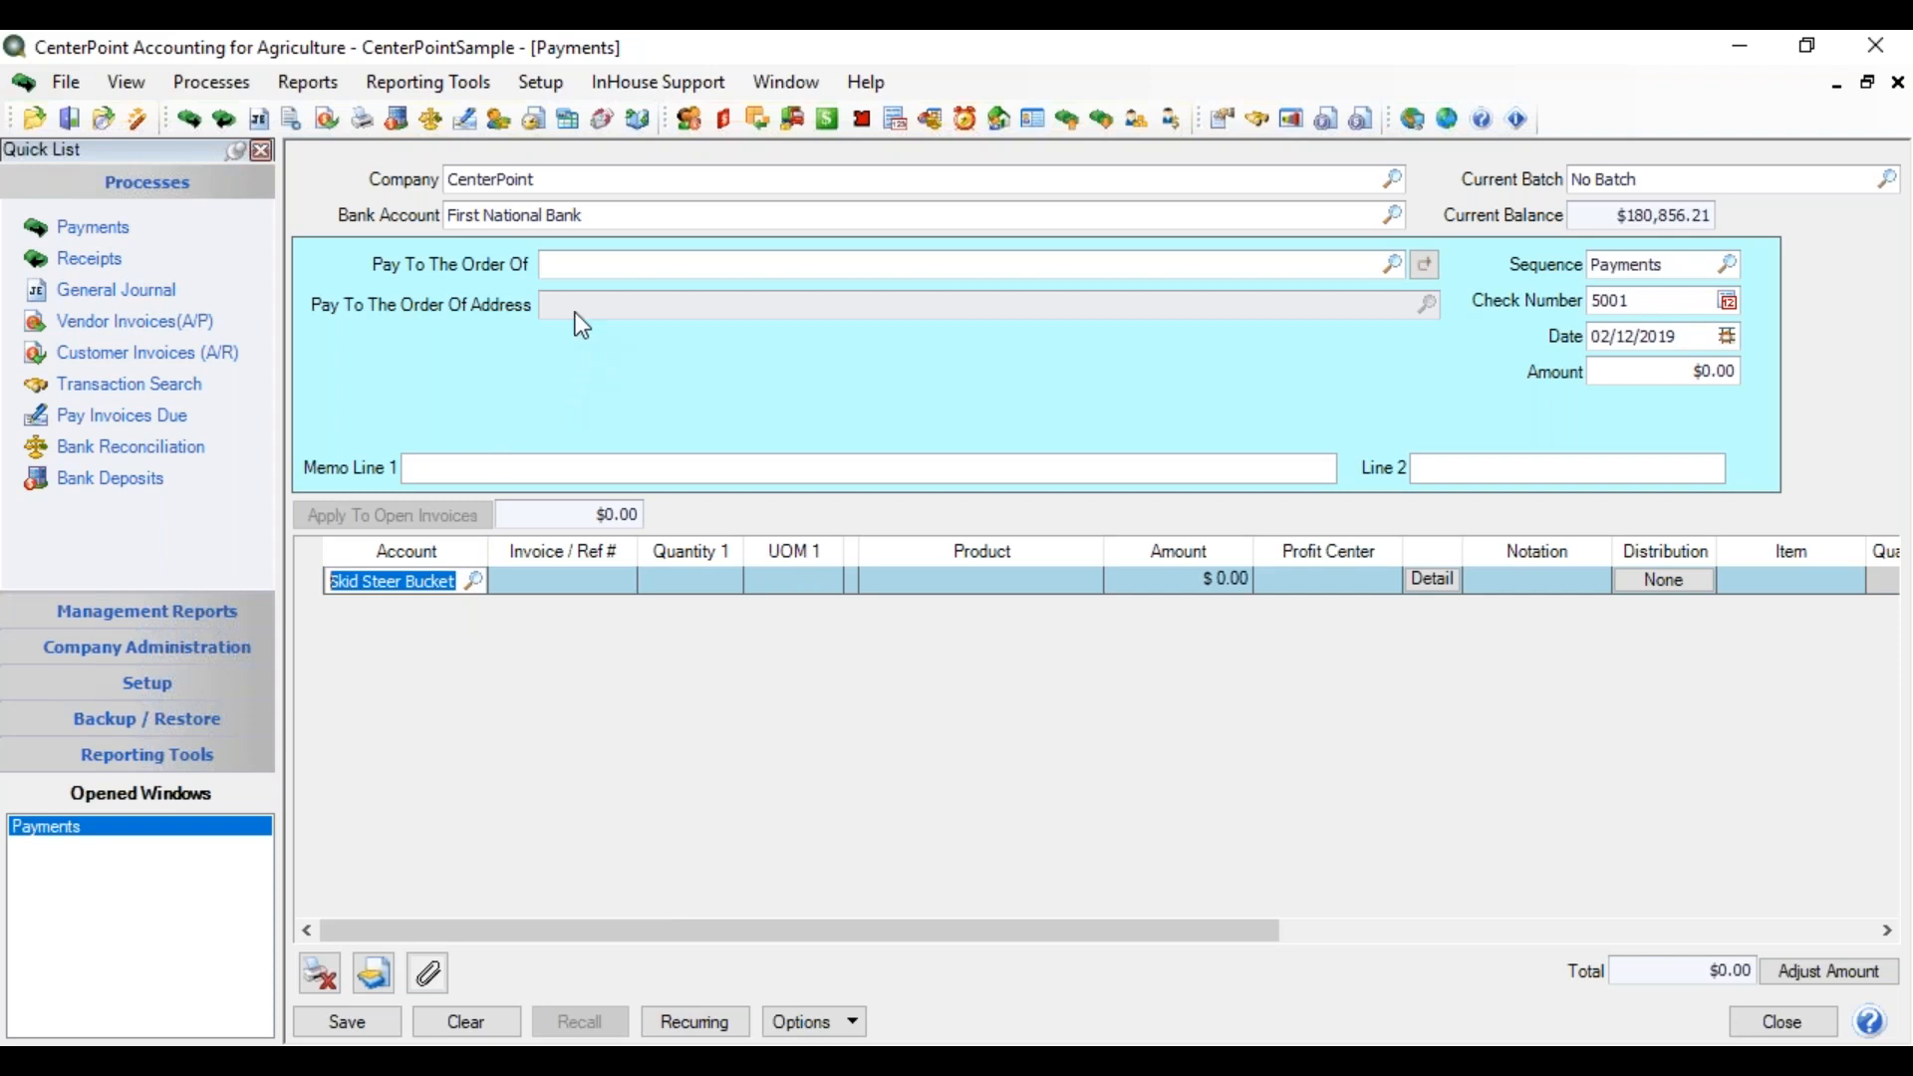
Open the Accounts list and expand the Machinery & Equipment category under Assets to locate the Skid Steer Bucket account
{"action": "left_click", "coordinate": [533, 90]}
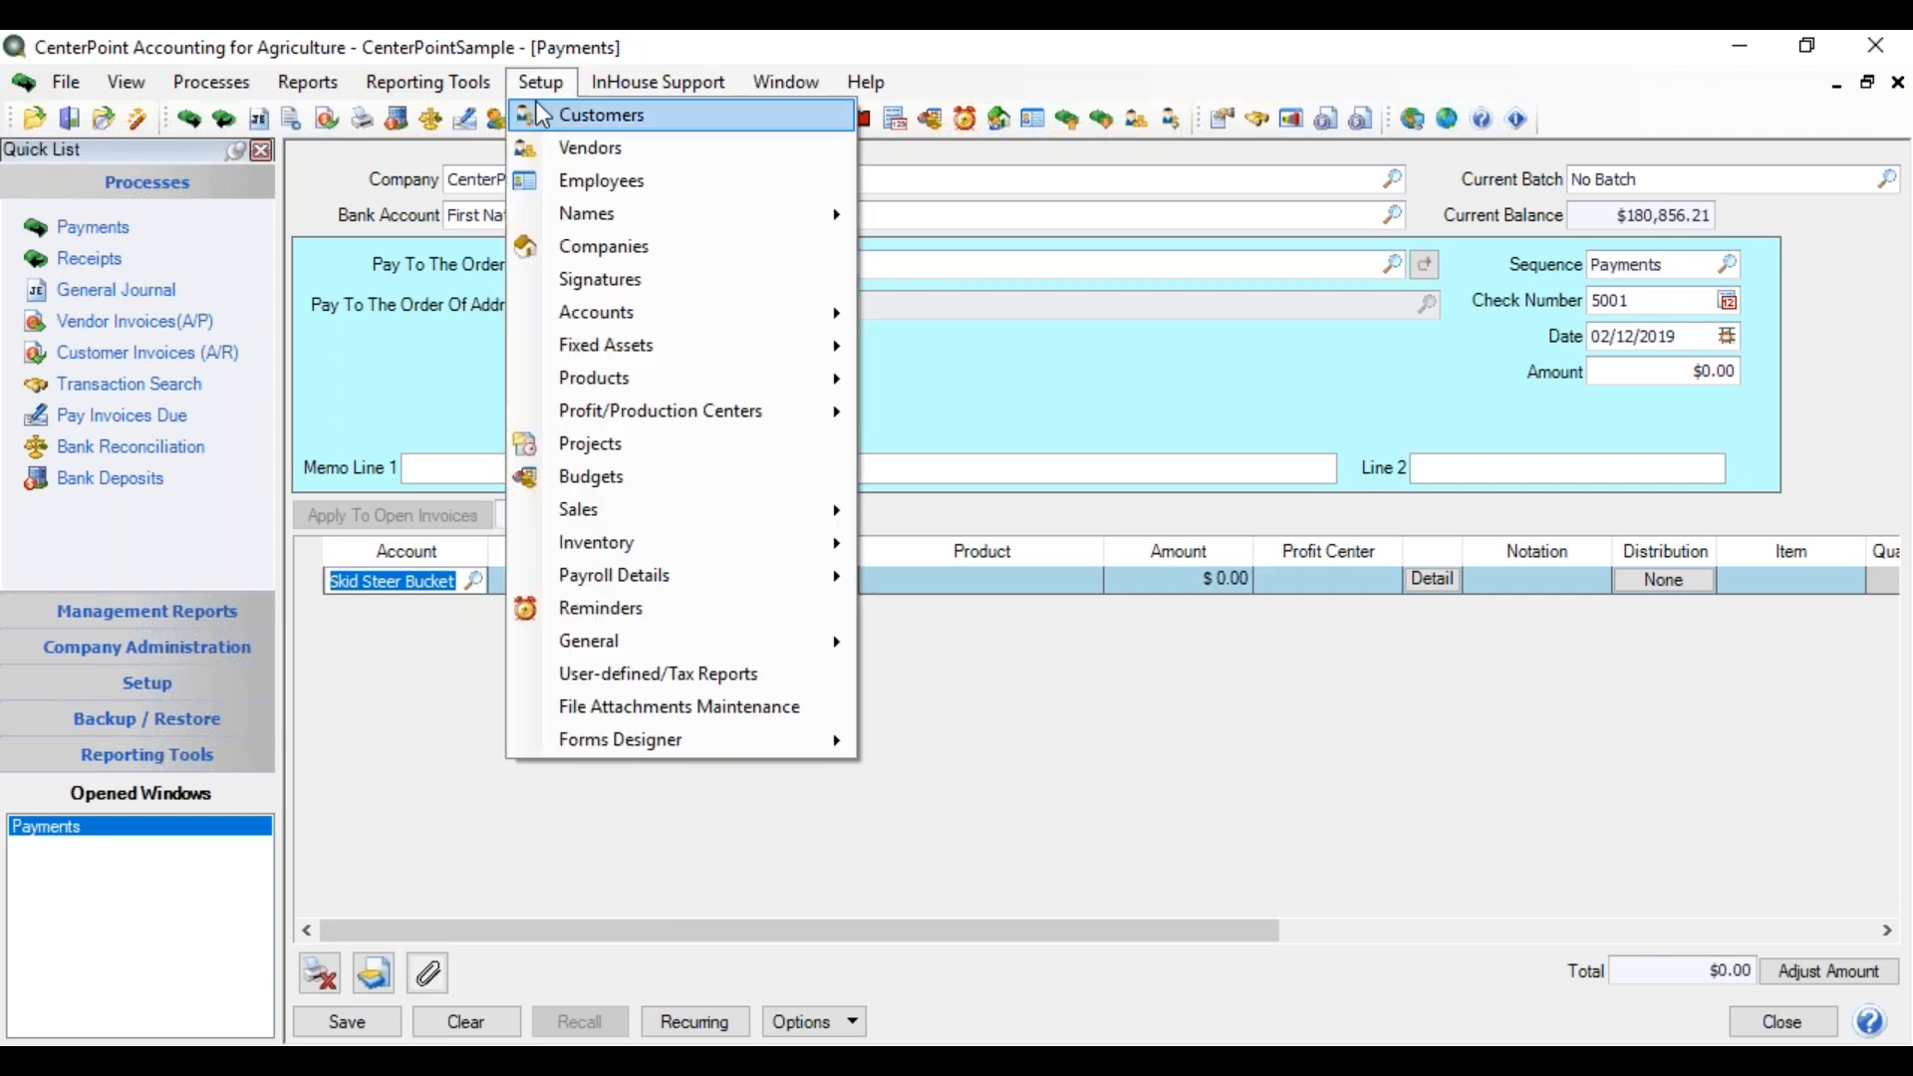
{"action": "mouse_move", "coordinate": [638, 319]}
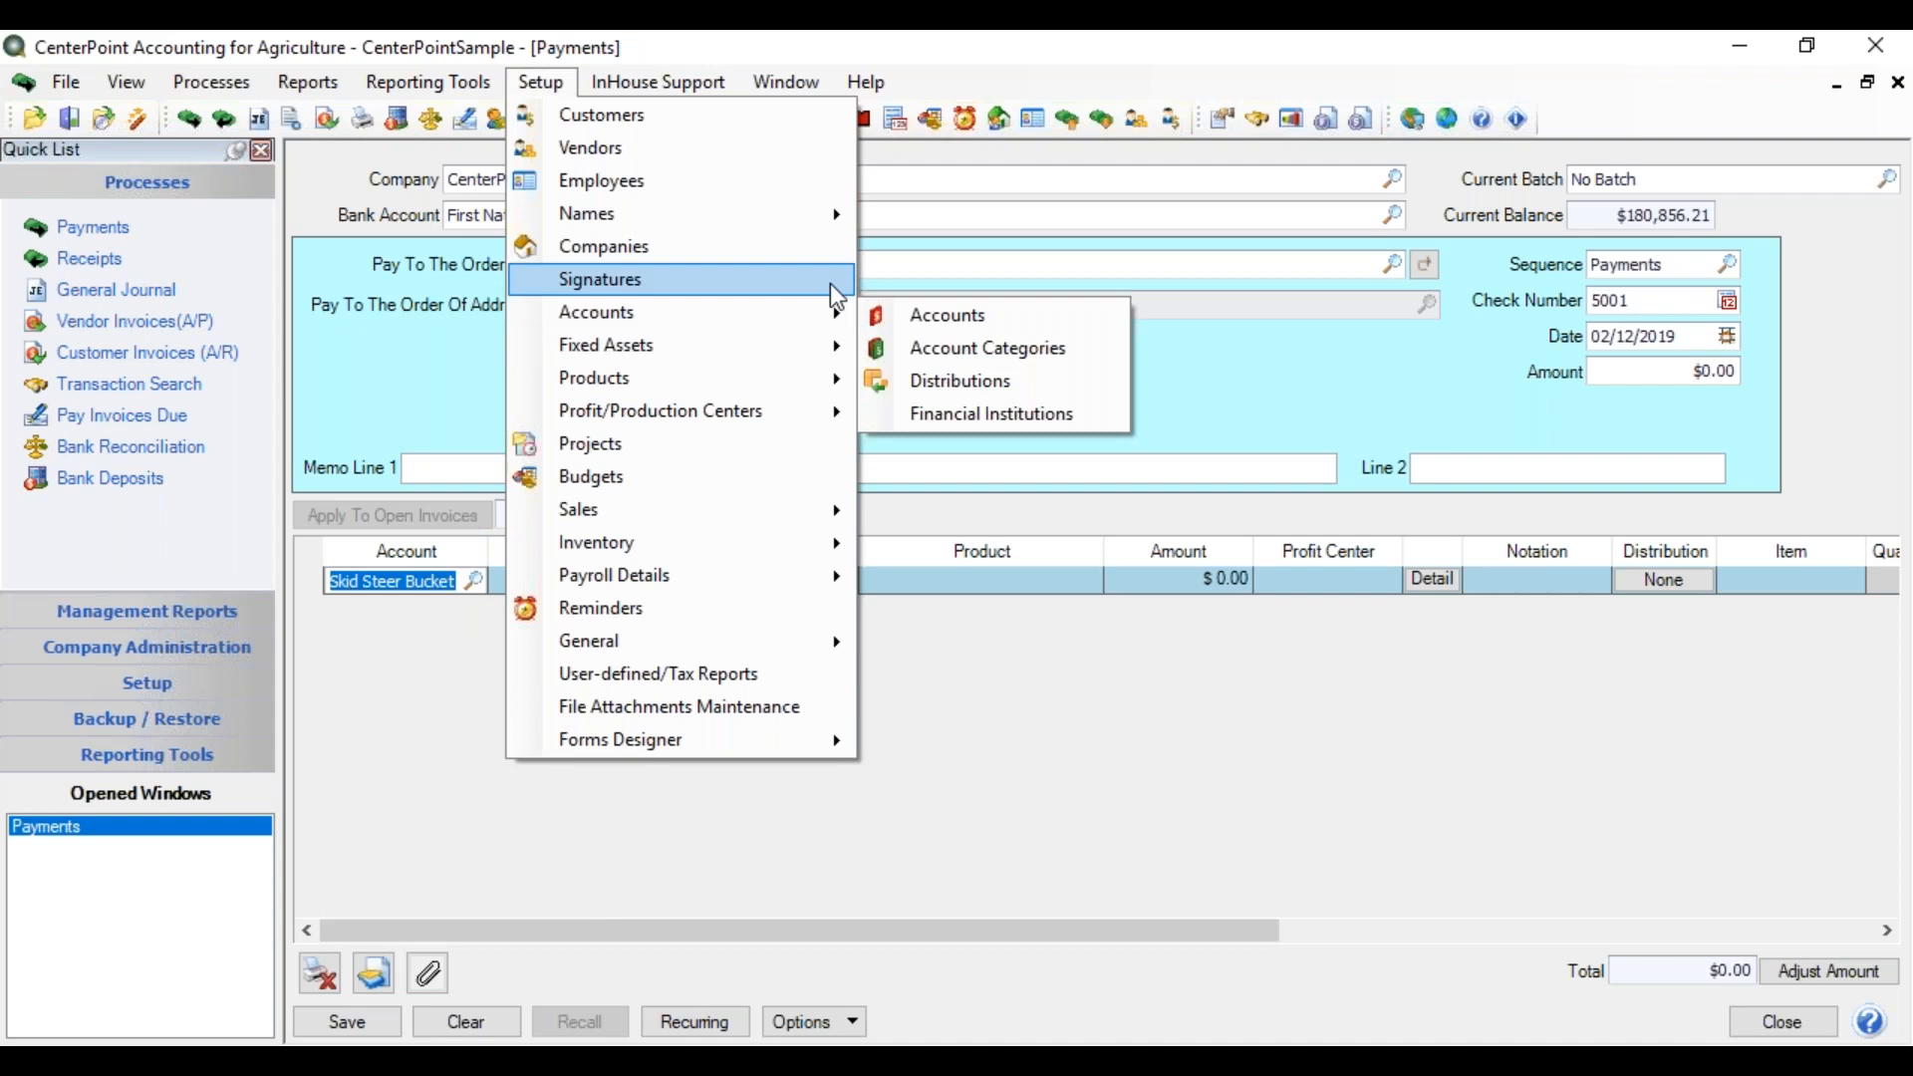
{"action": "left_click", "coordinate": [907, 315]}
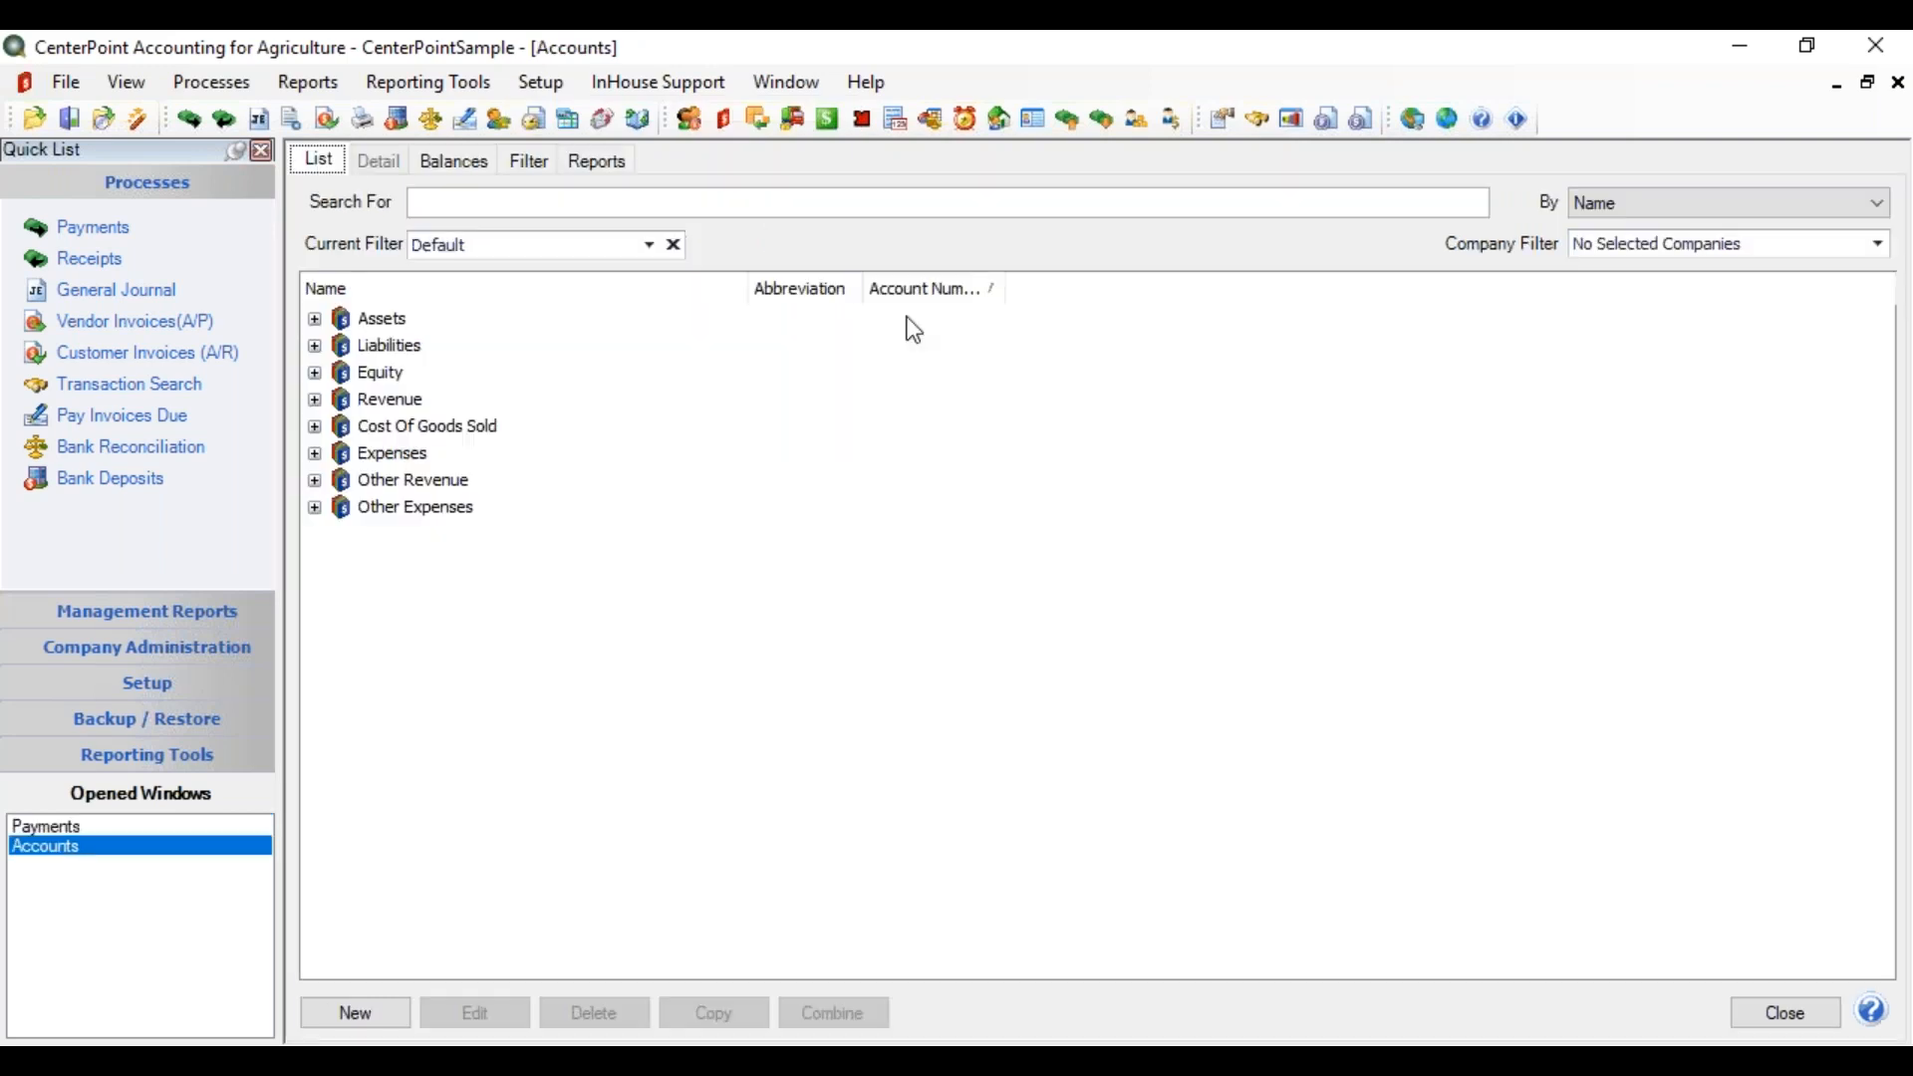
{"action": "left_click", "coordinate": [315, 319]}
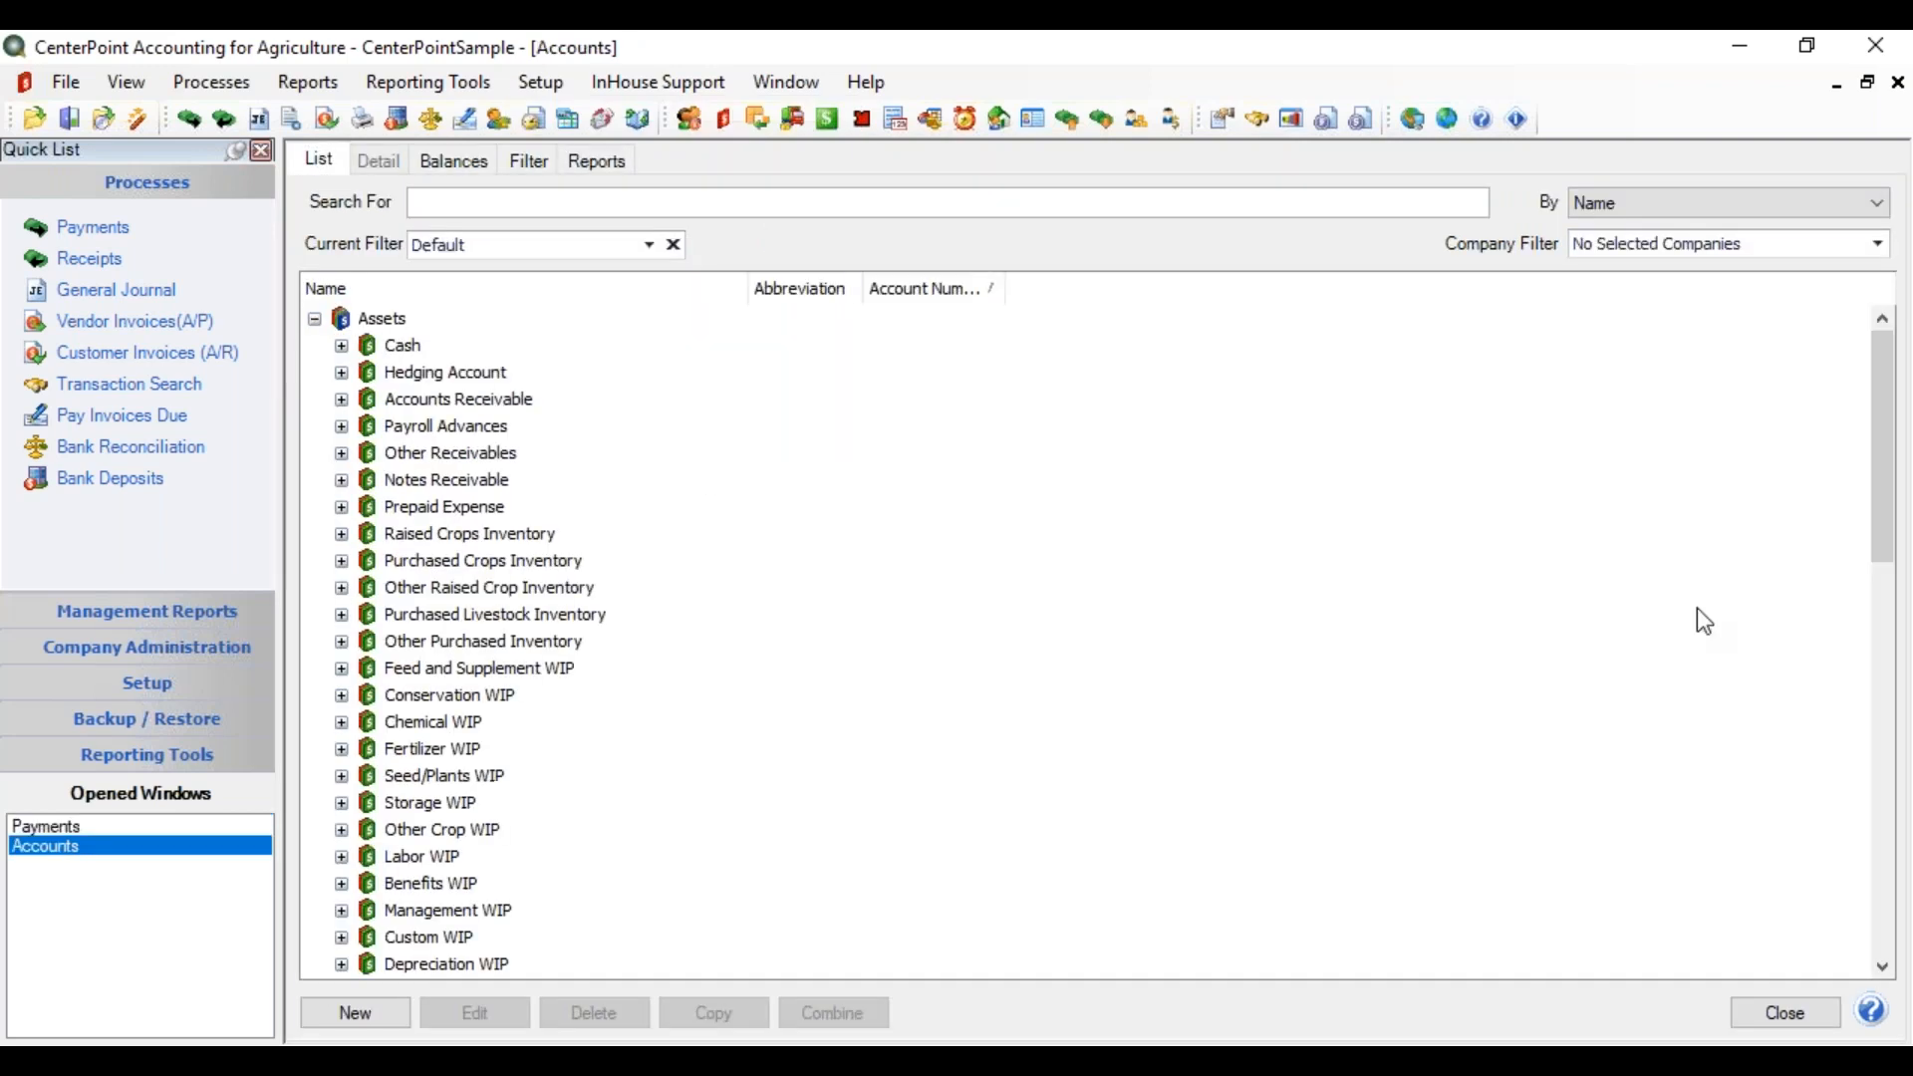
{"action": "left_click_drag", "start_coordinate": [1879, 446], "coordinate": [1905, 877]}
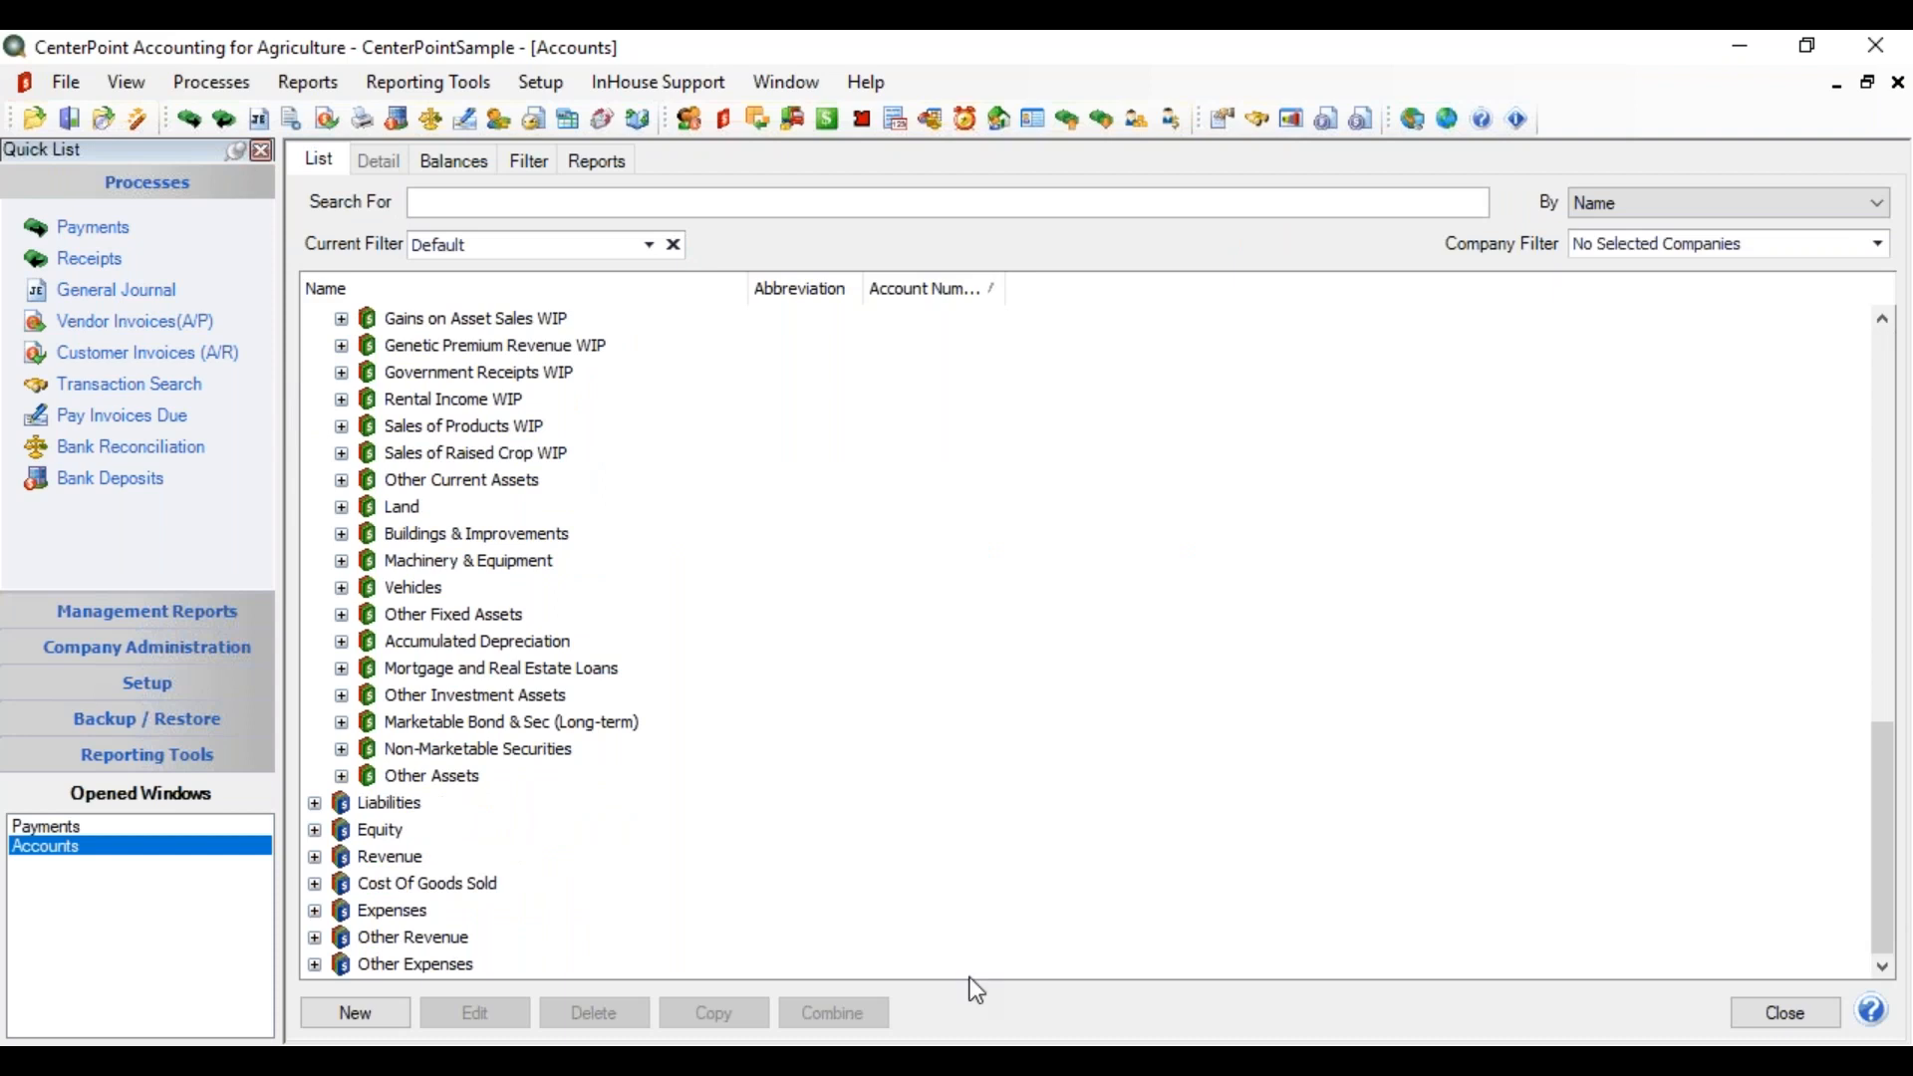
{"action": "left_click", "coordinate": [342, 561]}
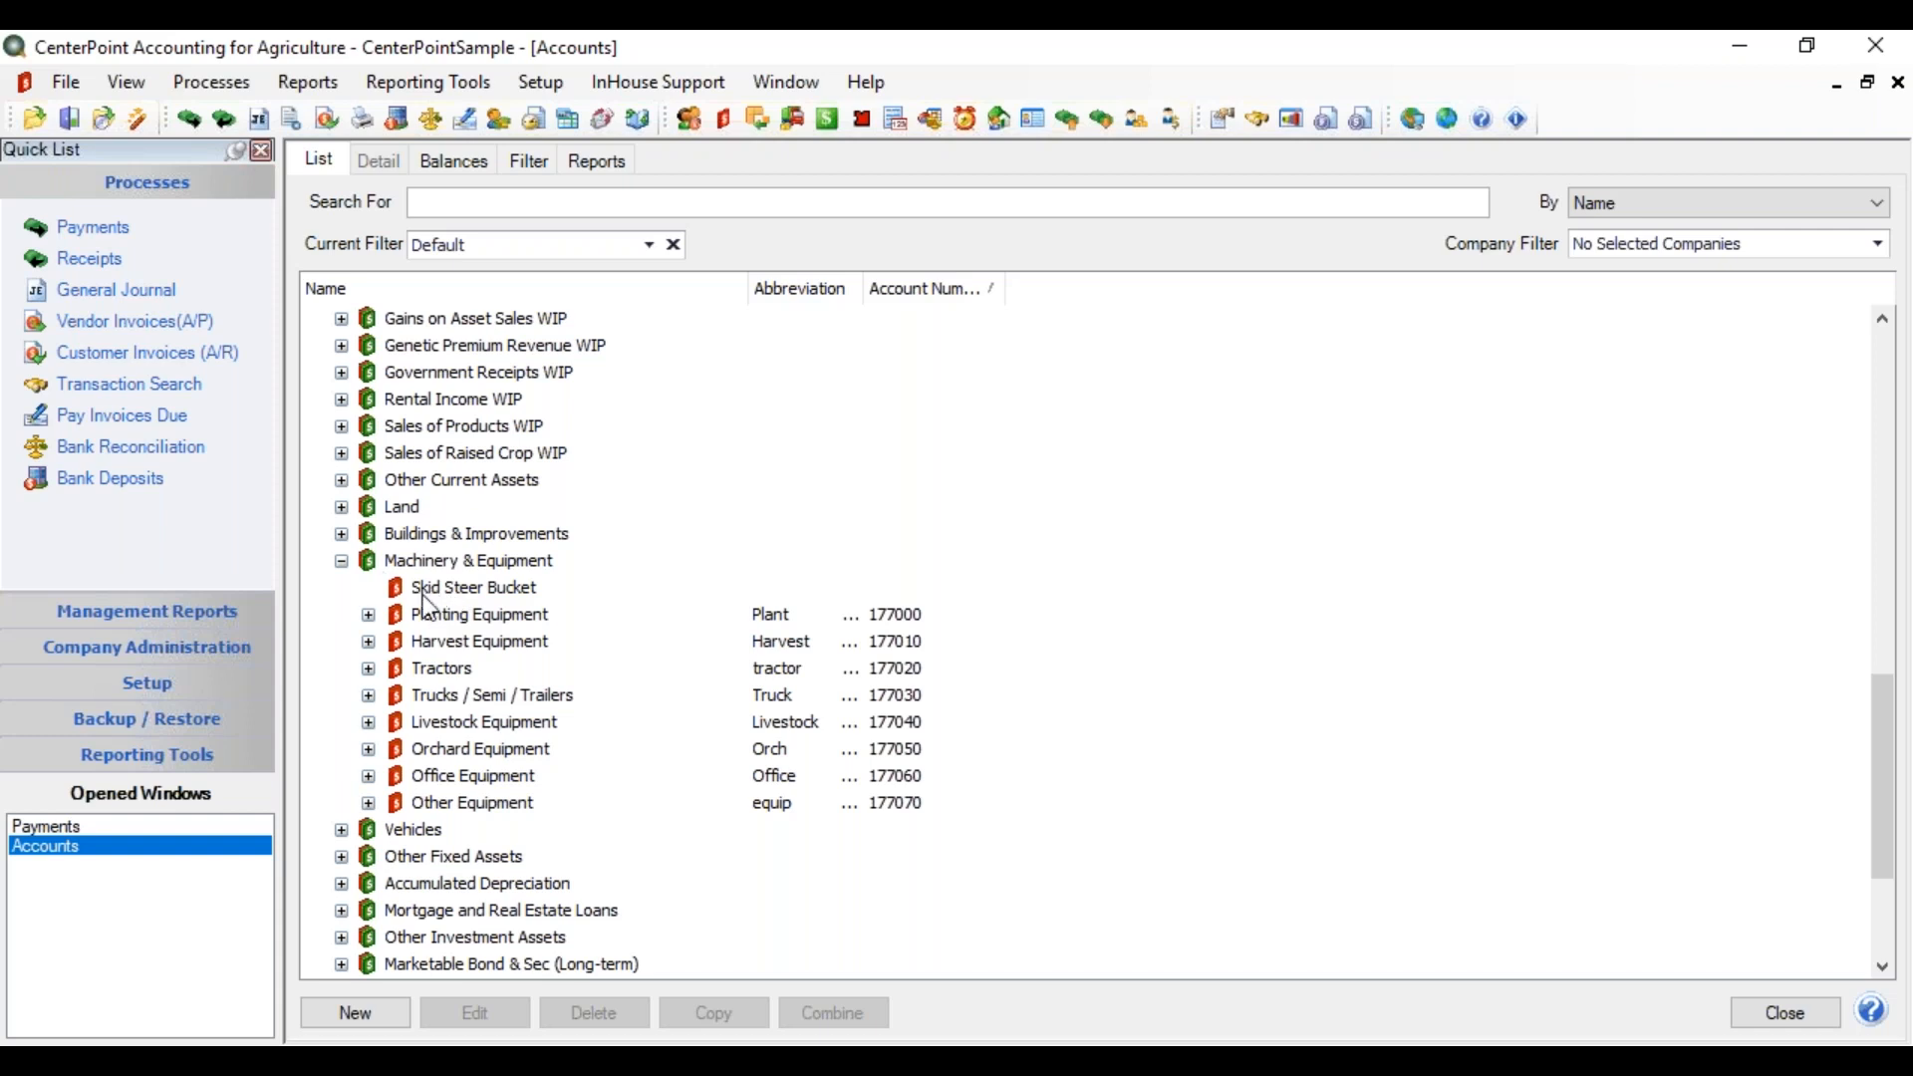
Expand Planting Equipment and compare its 10 Disc Chisel fixed asset item with the Skid Steer Bucket account
{"action": "left_click", "coordinate": [368, 616]}
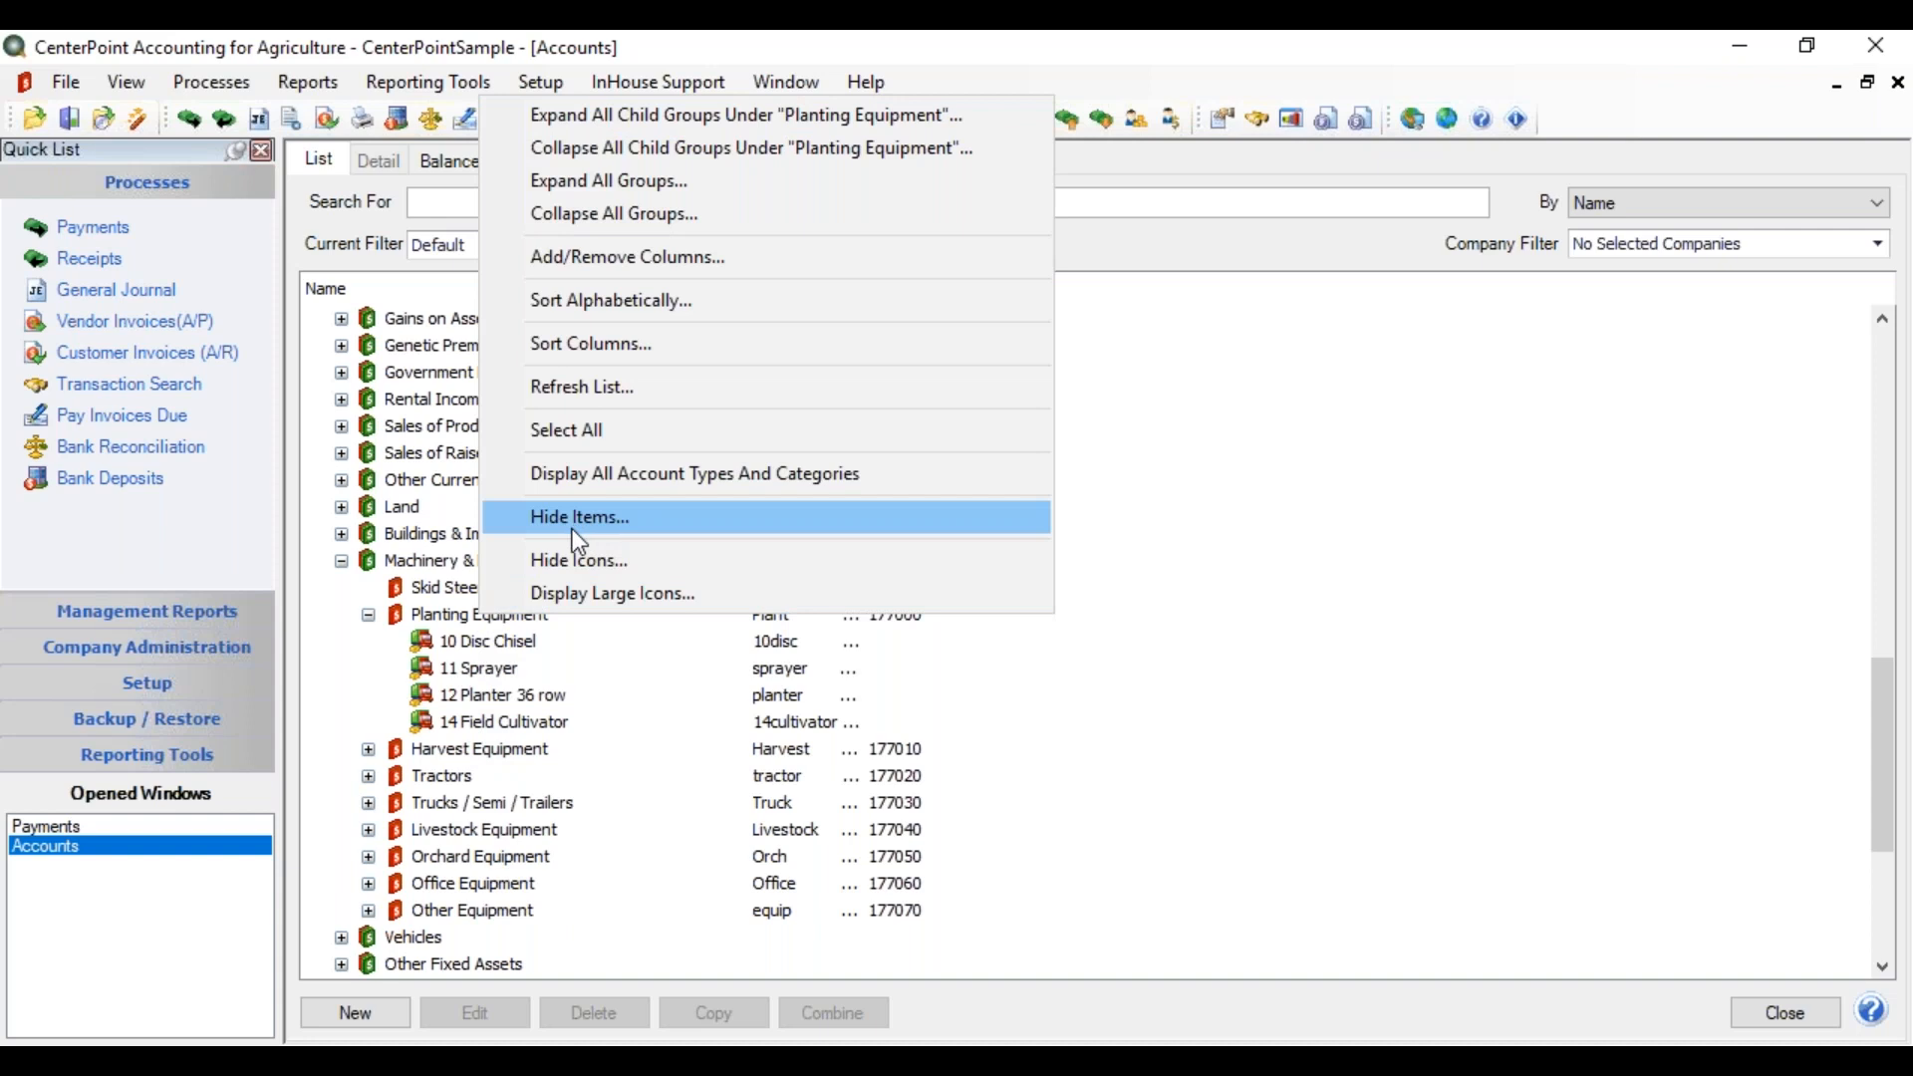
{"action": "left_click", "coordinate": [488, 646]}
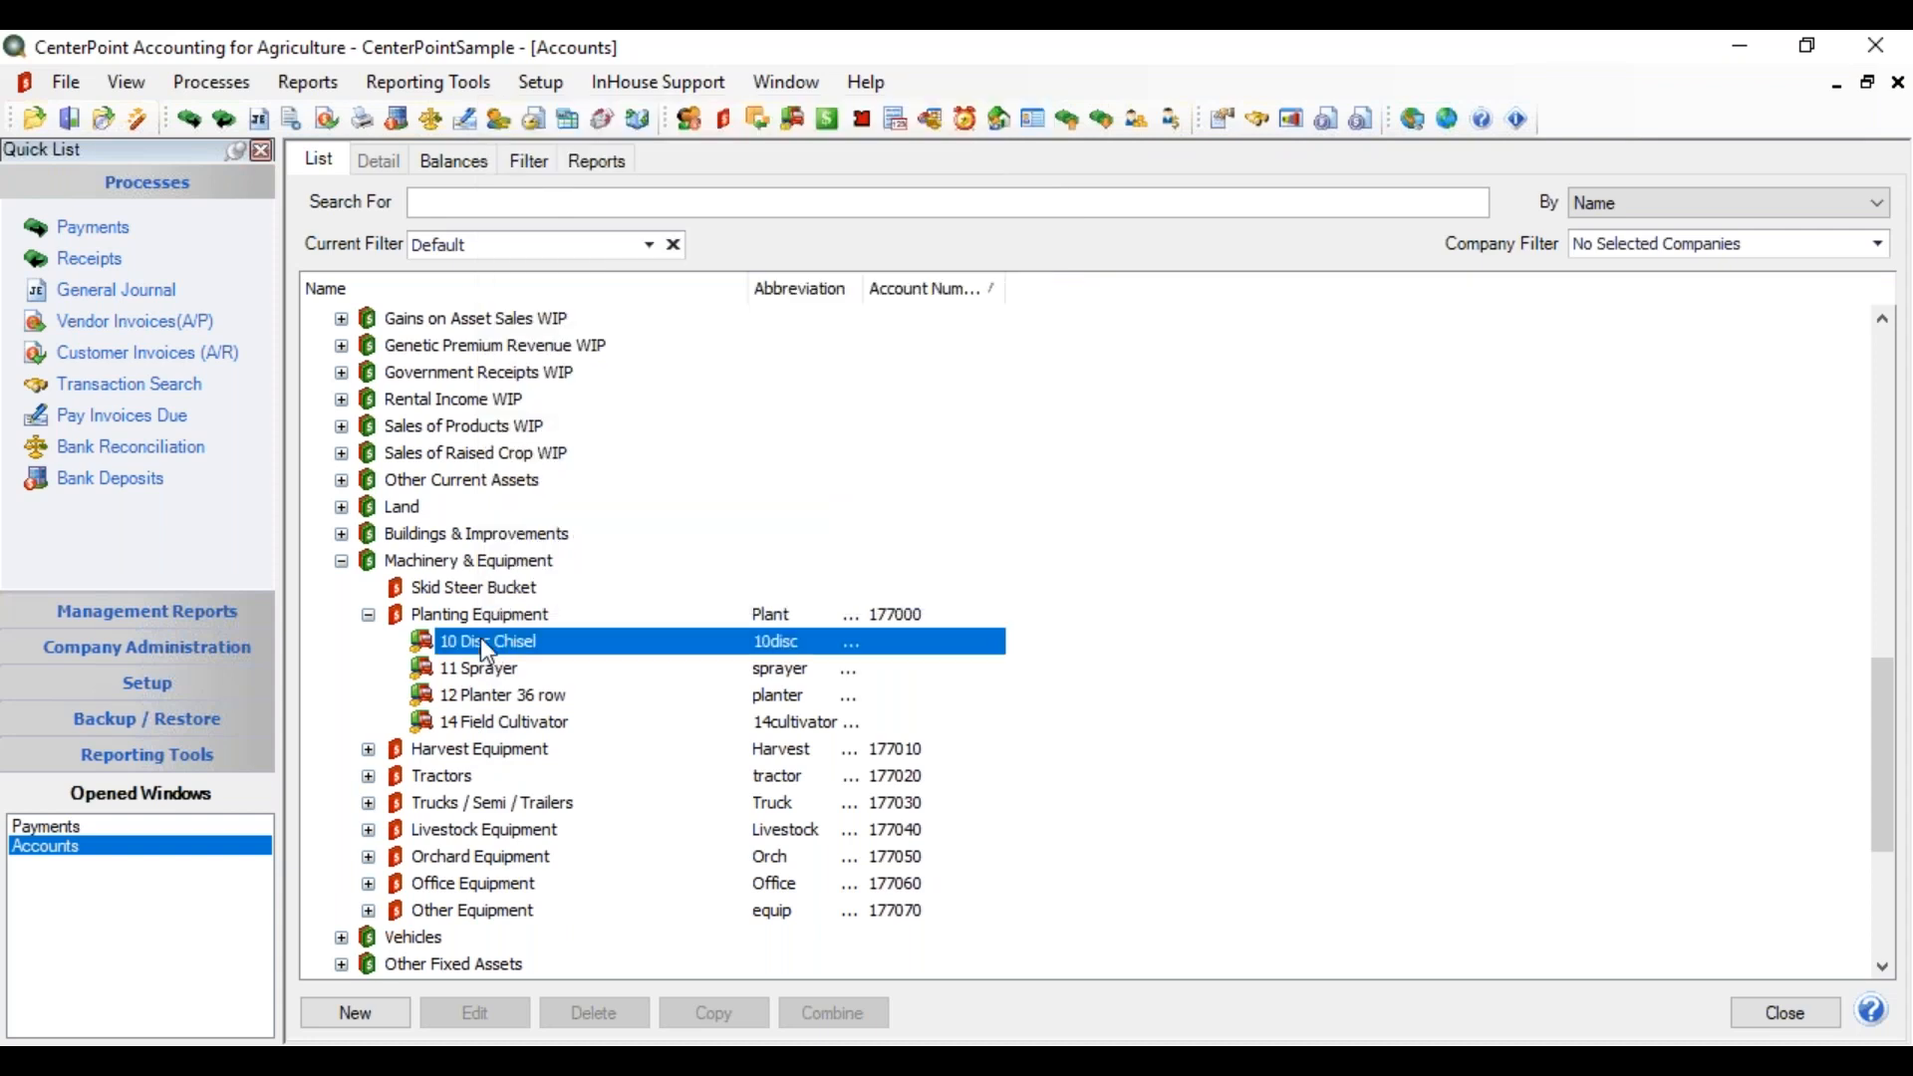
{"action": "left_click", "coordinate": [464, 590]}
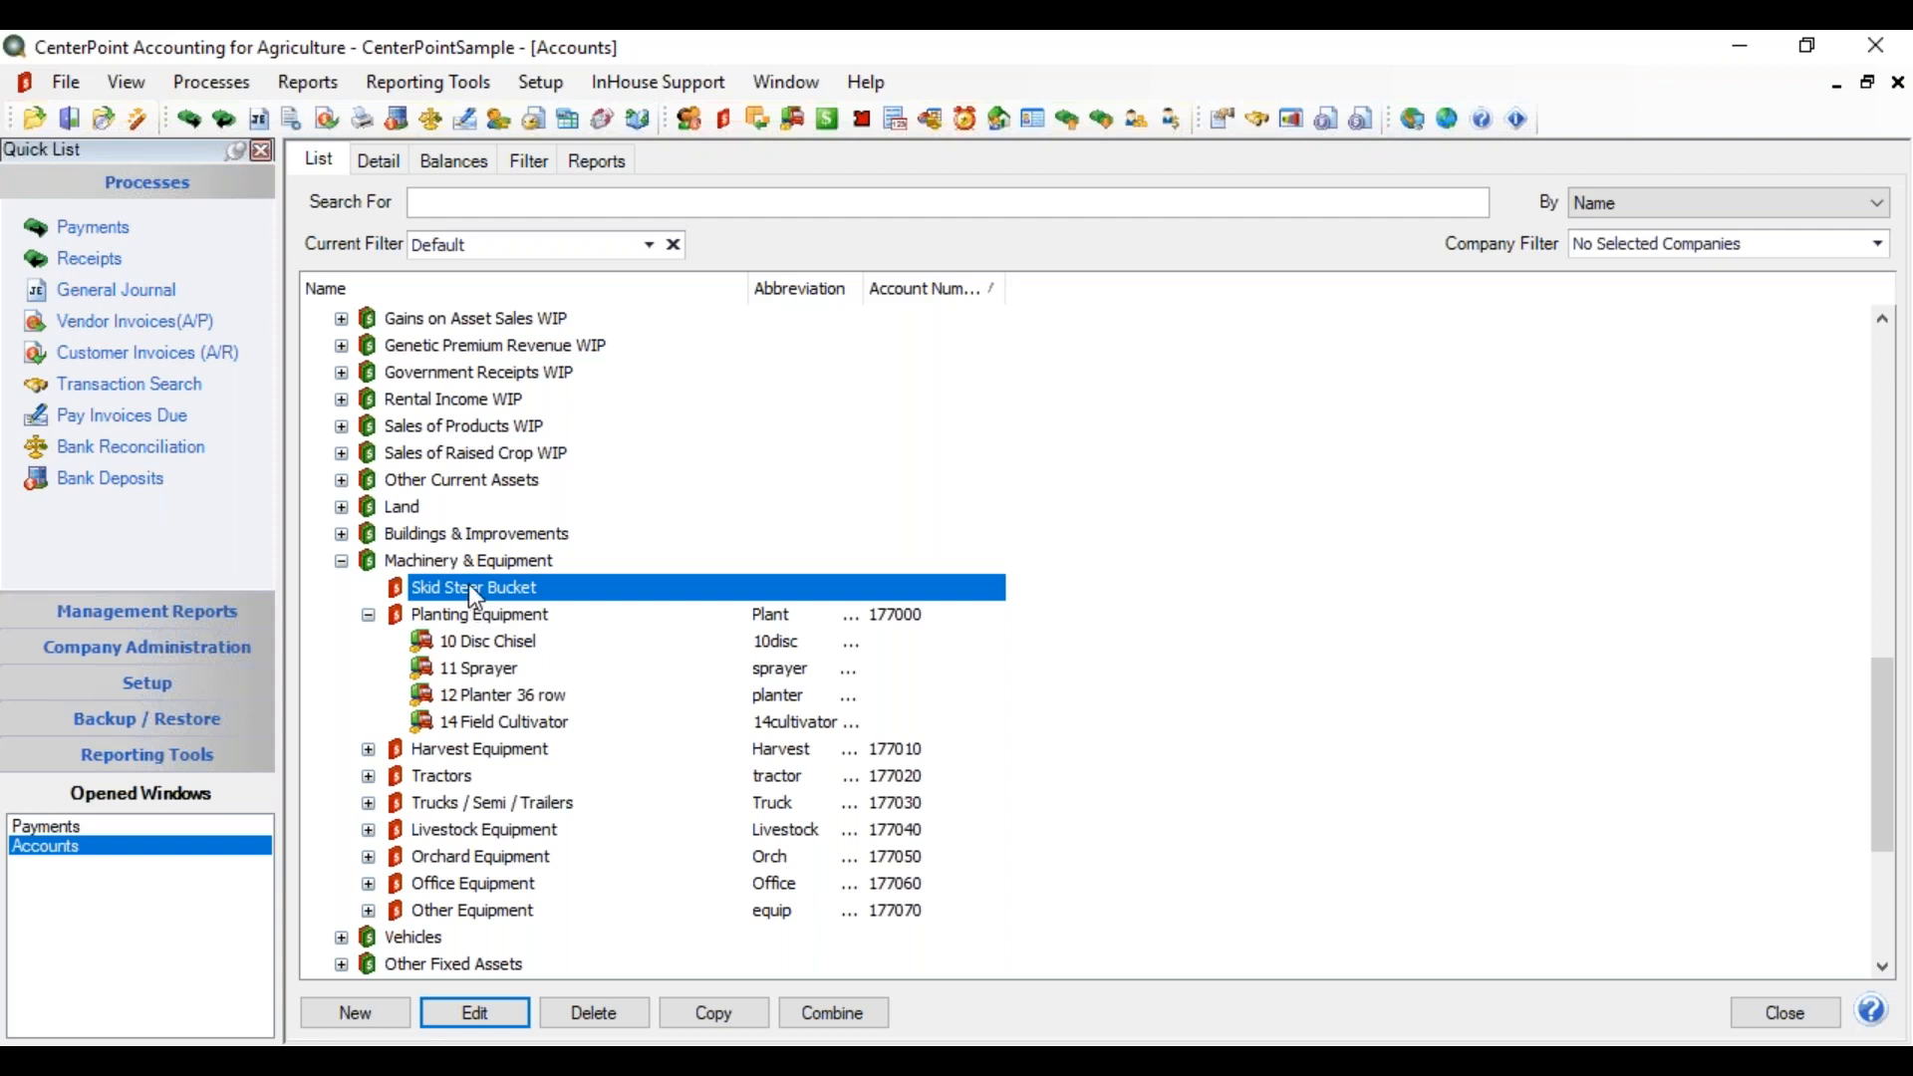
Create and save a new account named Make an Item, with type Assets and category Machinery & Equipment
{"action": "left_click", "coordinate": [390, 1012]}
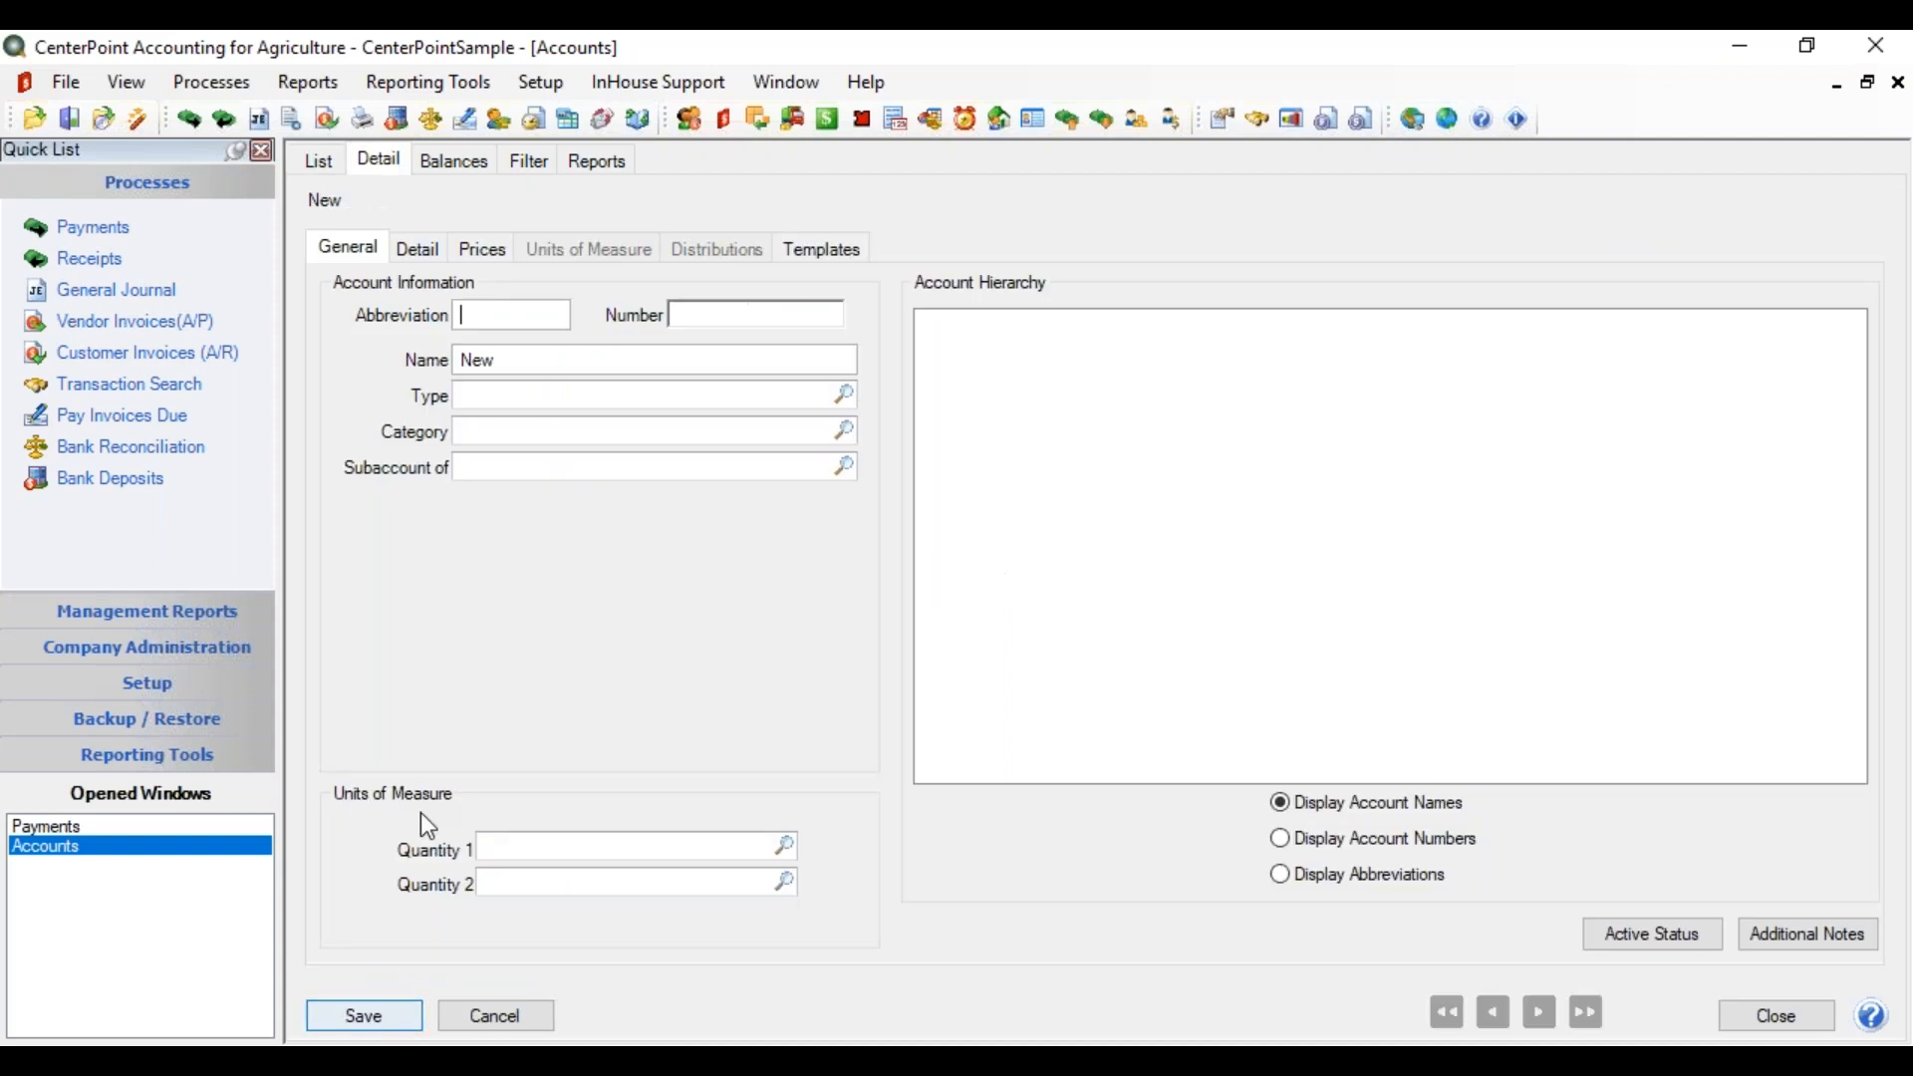
{"action": "left_click_drag", "start_coordinate": [518, 367], "coordinate": [456, 397]}
{"action": "type", "text": "M"}
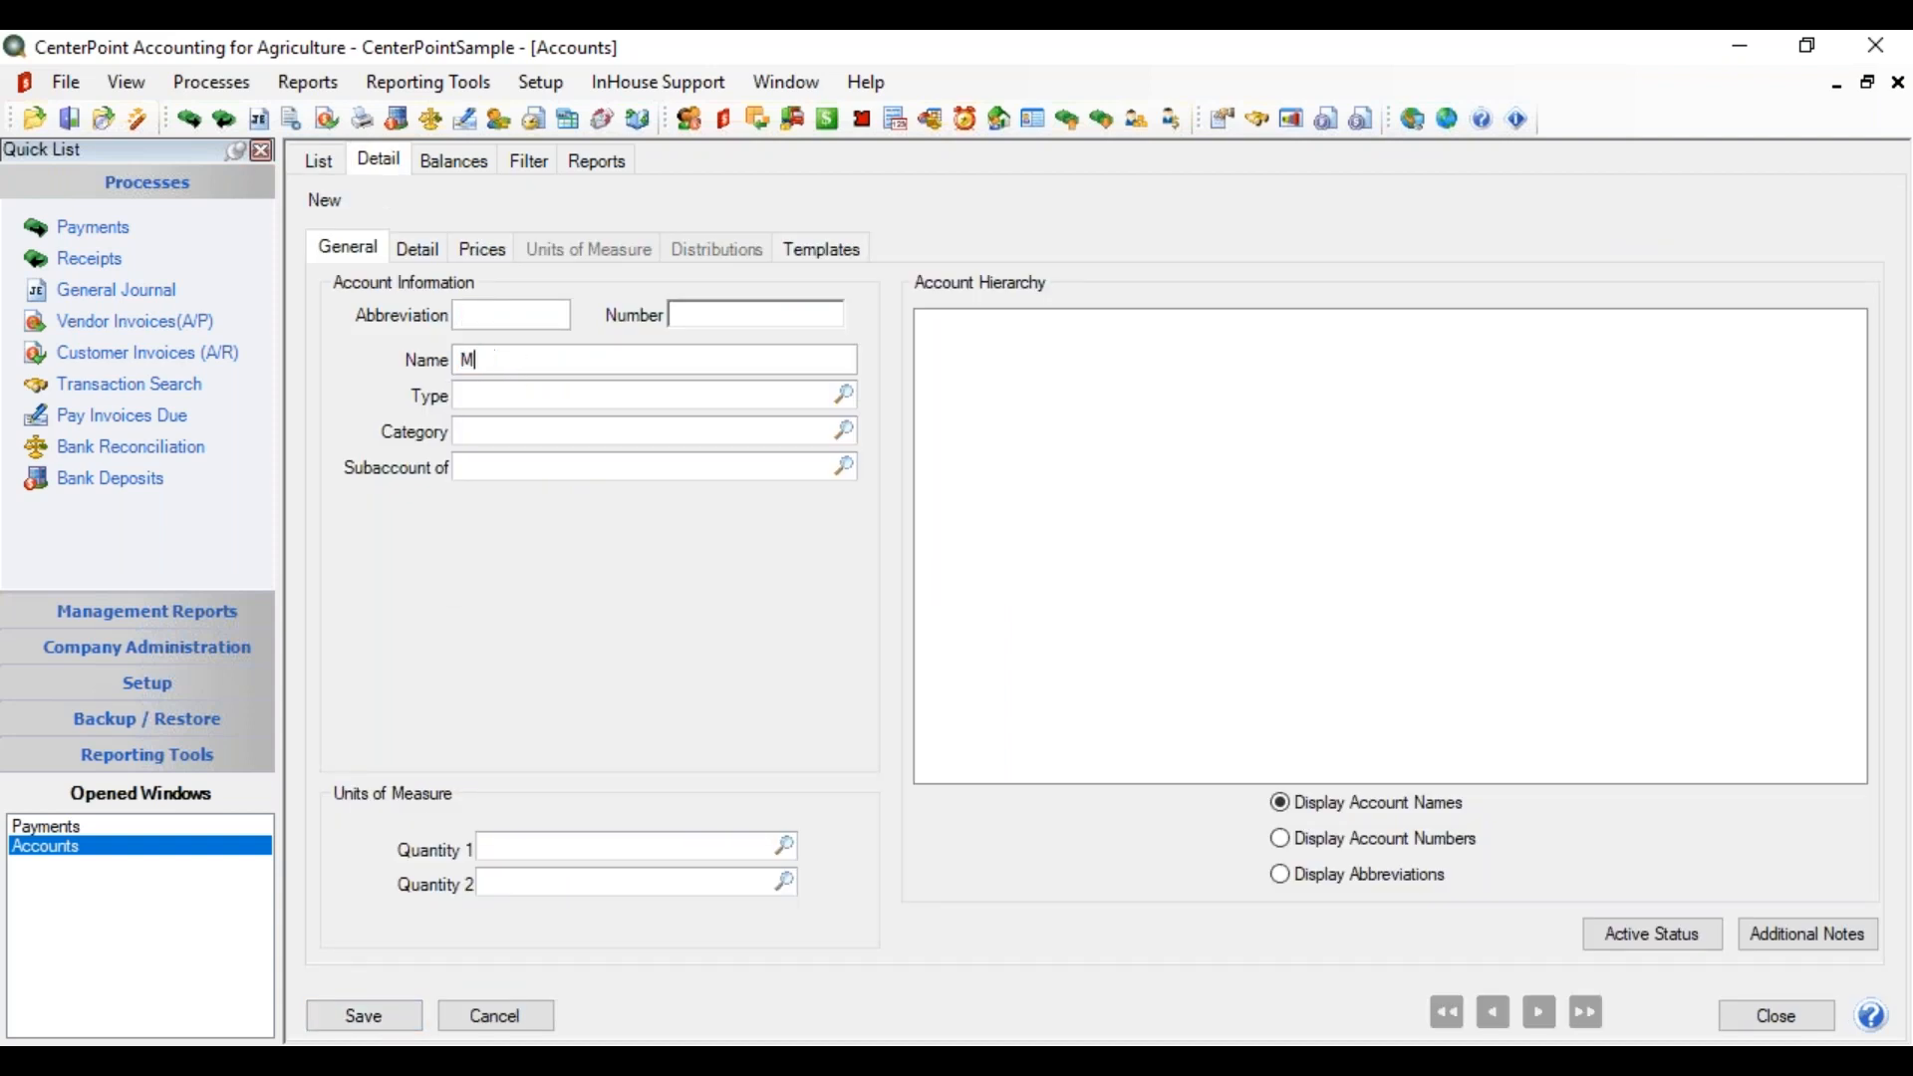
{"action": "type", "text": "ake an Item"}
{"action": "key", "text": "Tab"}
{"action": "type", "text": "Assets"}
{"action": "key", "text": "Tab"}
{"action": "type", "text": "mach"}
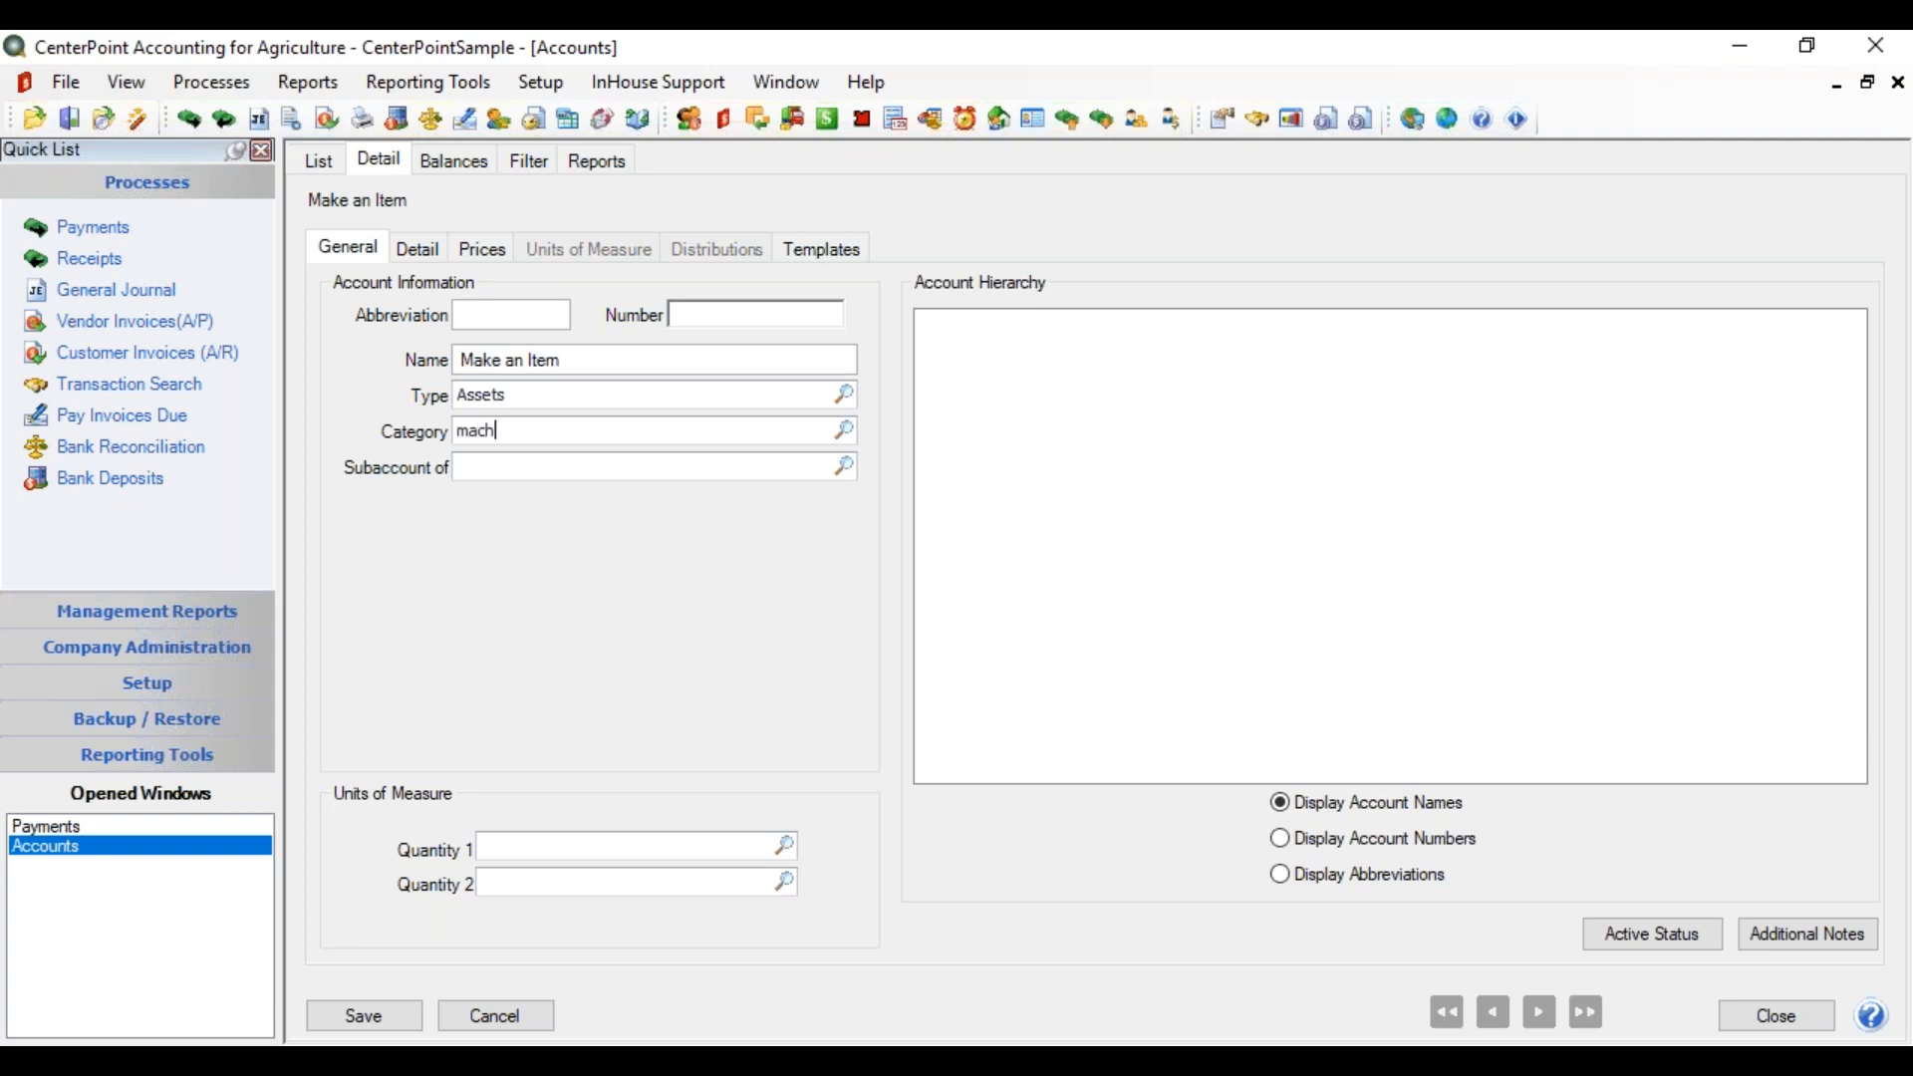
{"action": "key", "text": "Tab"}
{"action": "double_click", "coordinate": [688, 464]}
{"action": "left_click", "coordinate": [403, 1028]}
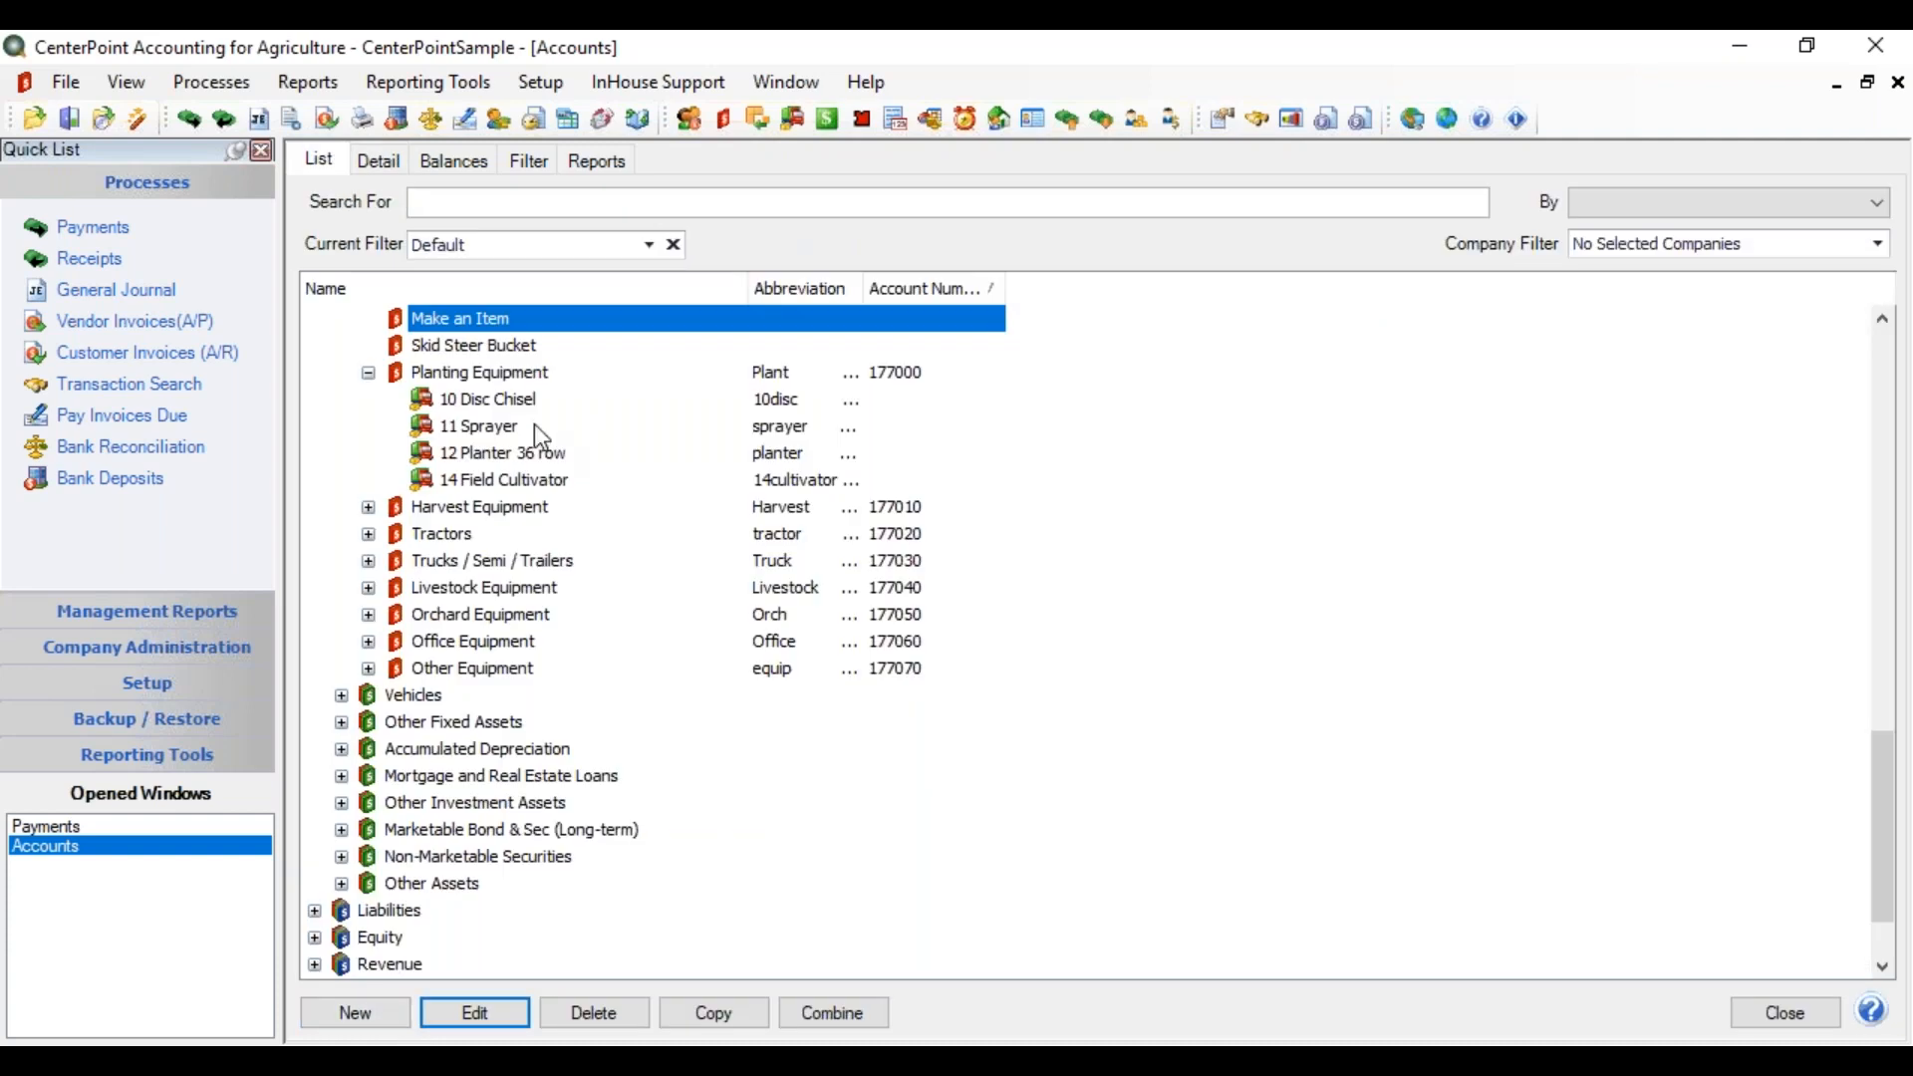
Make the Skid Steer Bucket account a subaccount of Make an Item and save it
{"action": "left_click", "coordinate": [515, 349]}
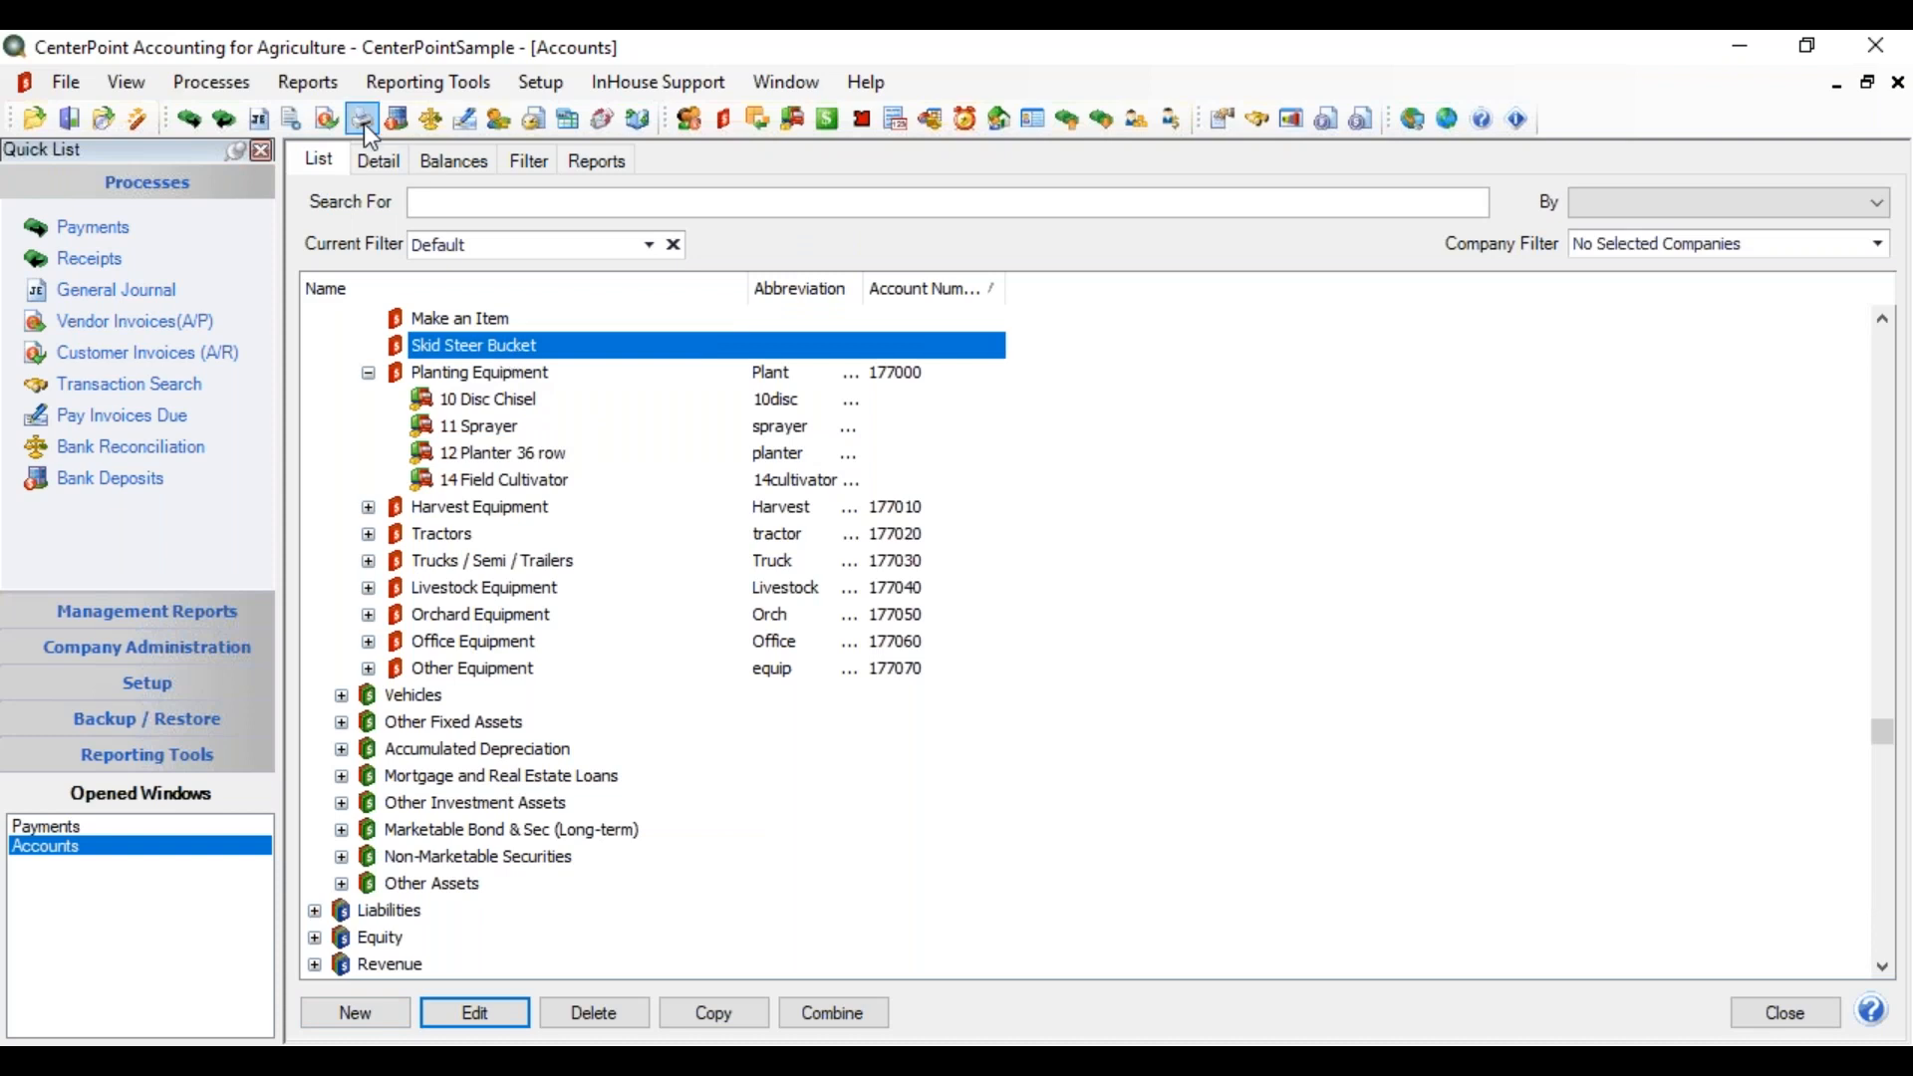
{"action": "left_click", "coordinate": [391, 165]}
{"action": "left_click", "coordinate": [484, 465]}
{"action": "type", "text": "make"}
{"action": "key", "text": "Tab"}
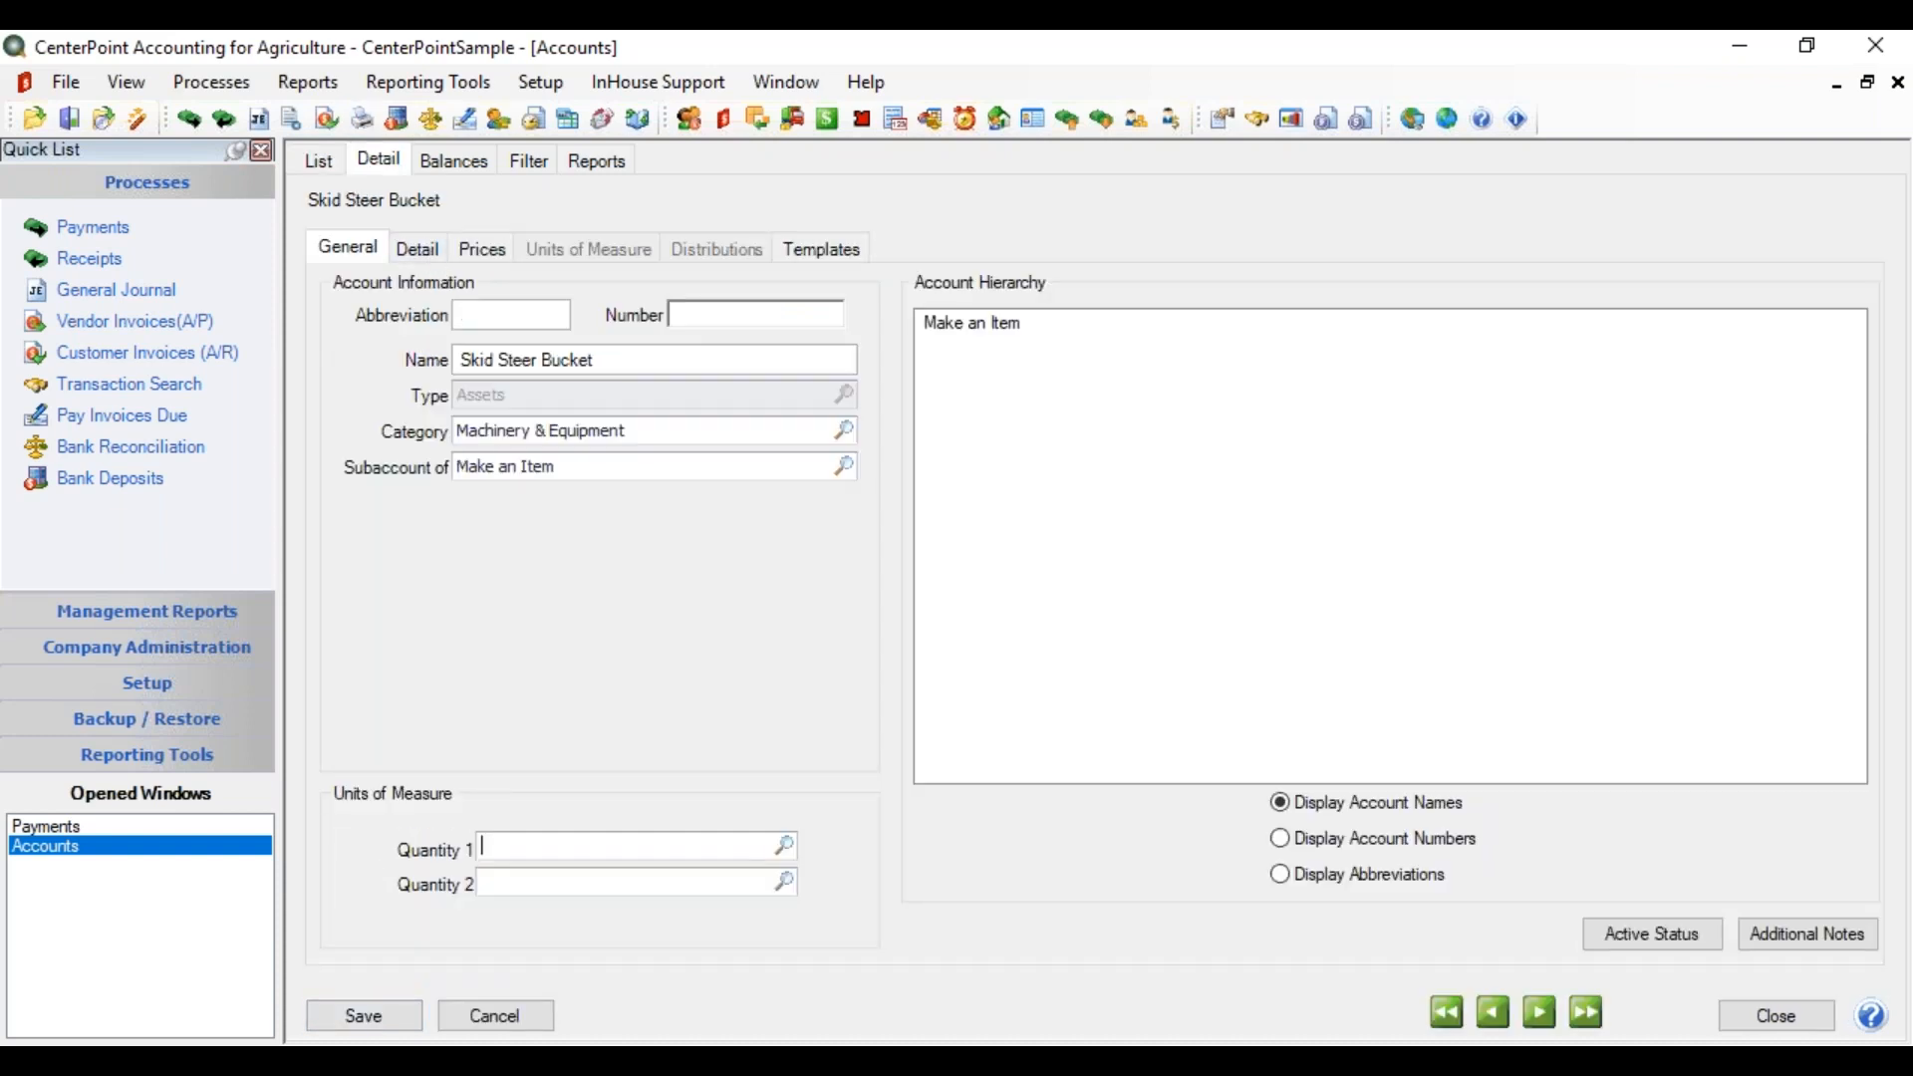
{"action": "left_click", "coordinate": [392, 1021]}
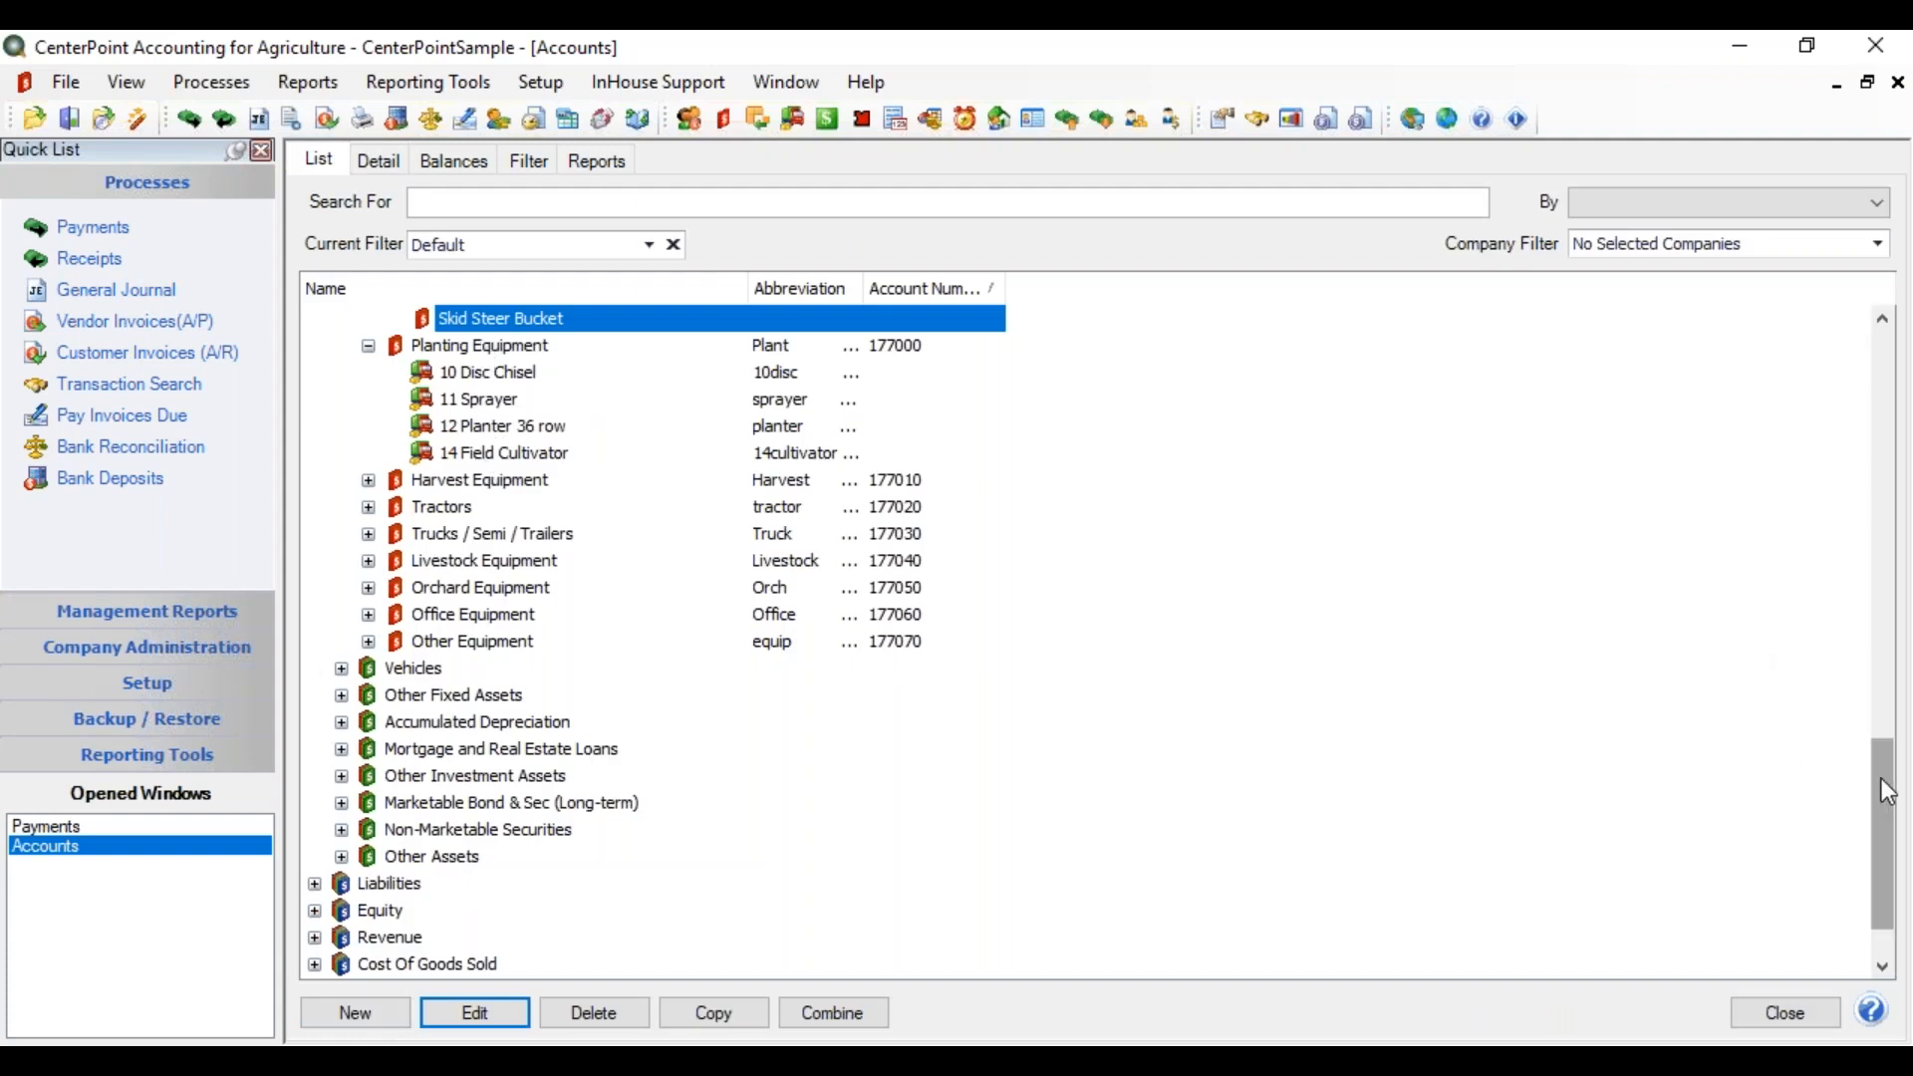
Convert the Skid Steer Bucket account under Make an Item into an item
{"action": "scroll", "coordinate": [1882, 779], "scroll_direction": "up", "scroll_amount": 2}
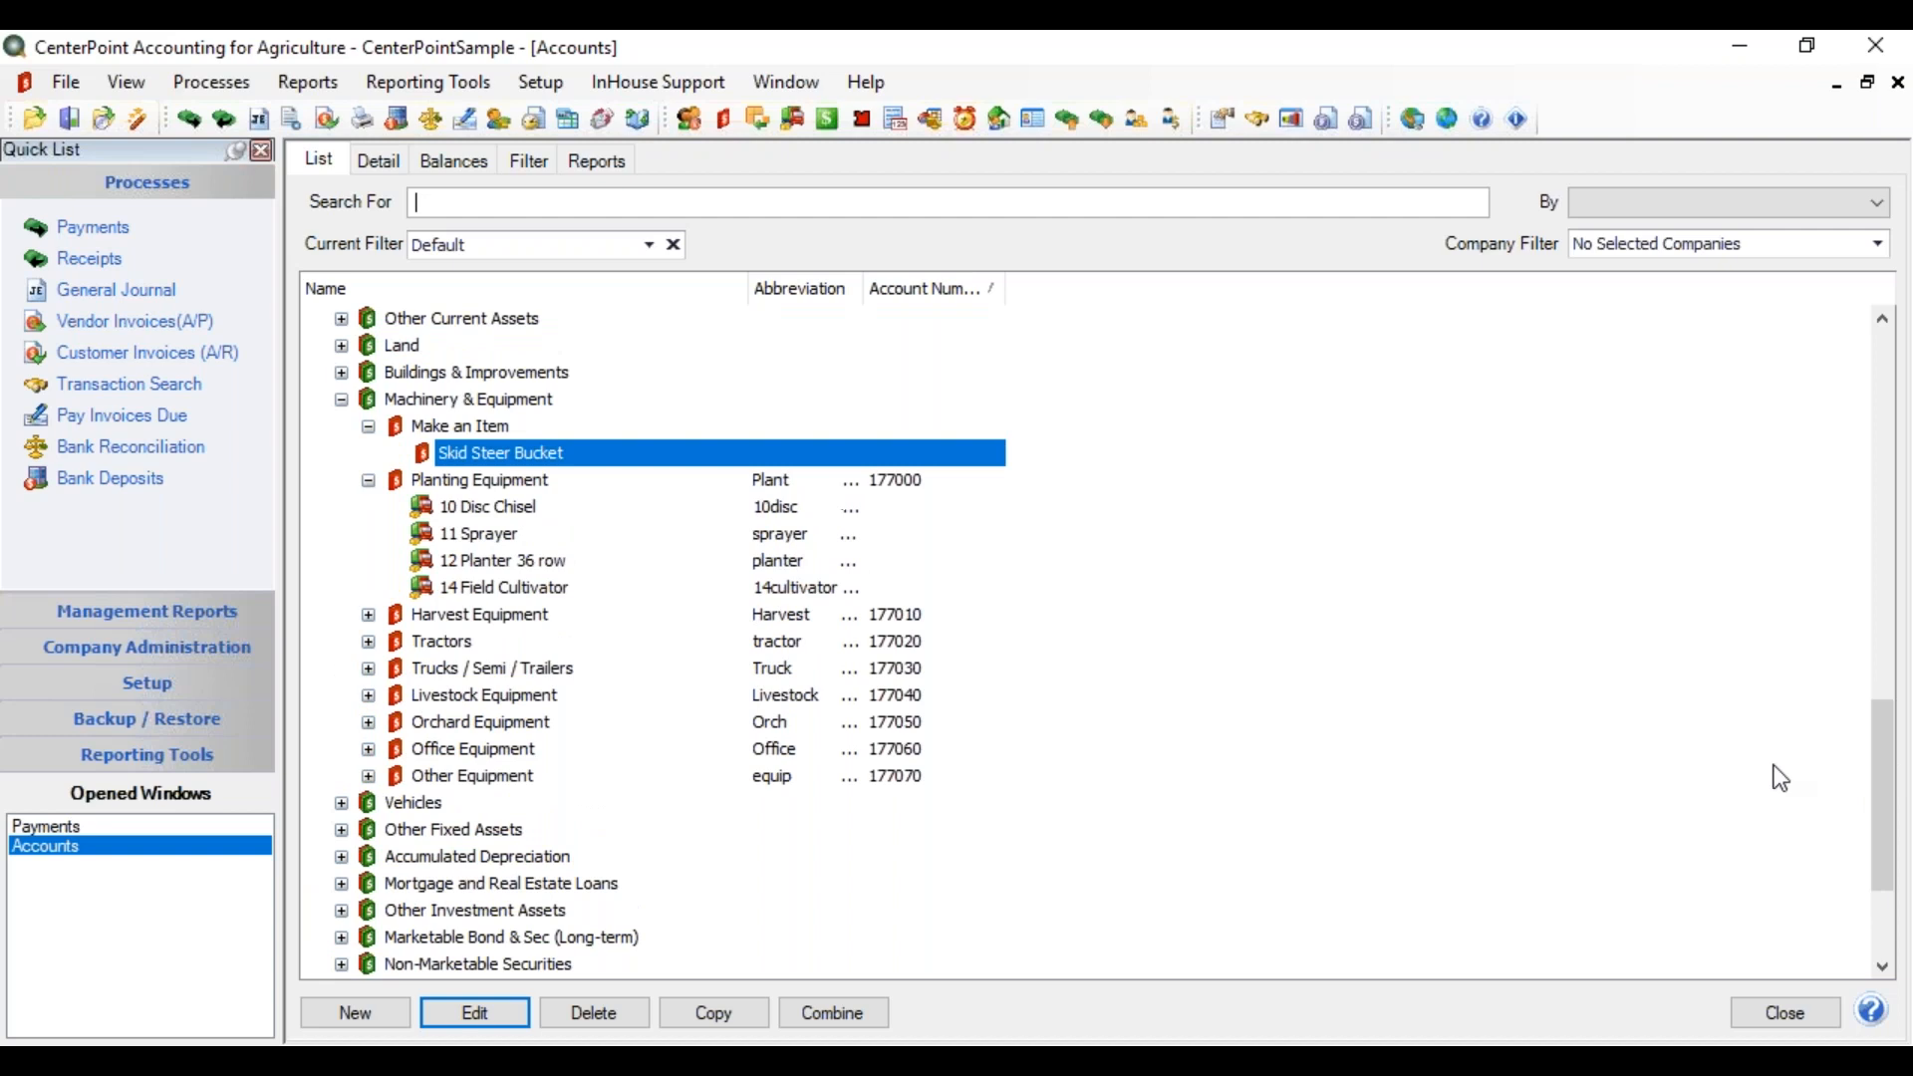
{"action": "right_click", "coordinate": [499, 468]}
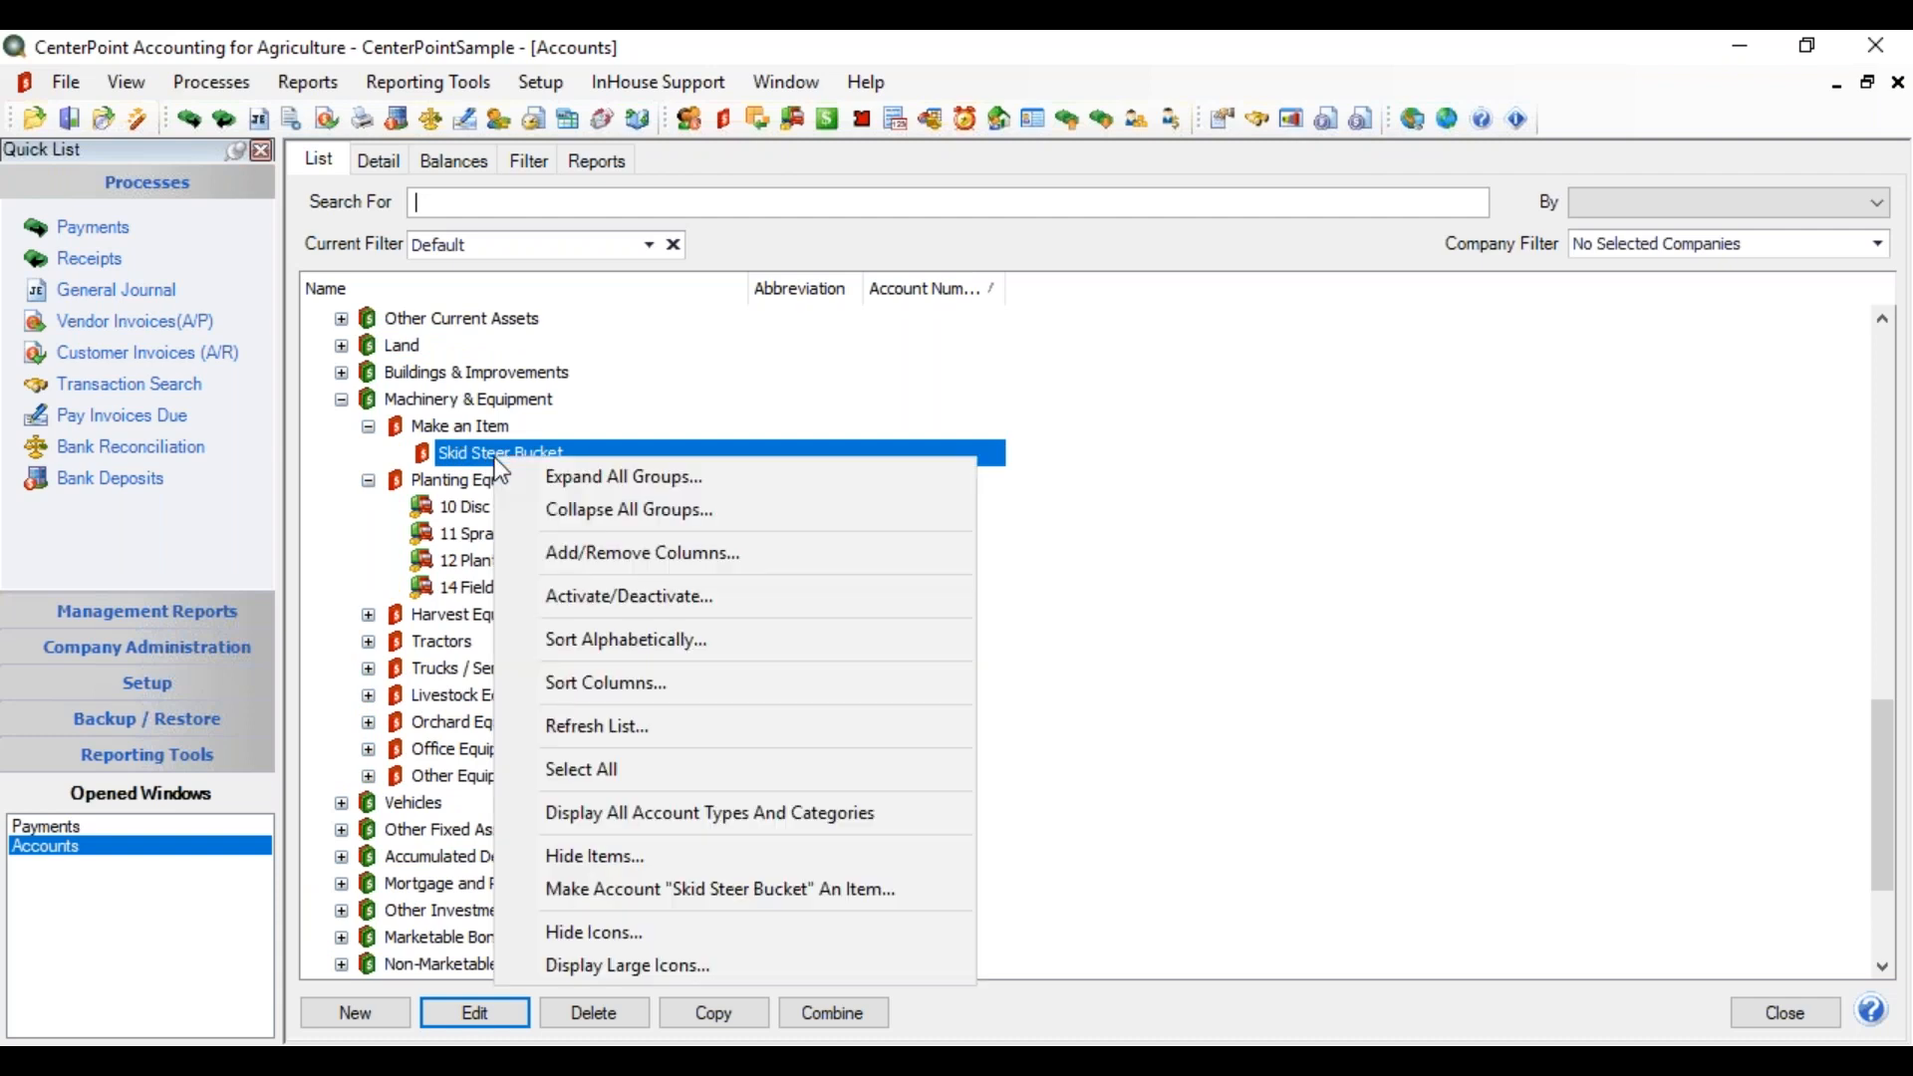
{"action": "left_click", "coordinate": [710, 897]}
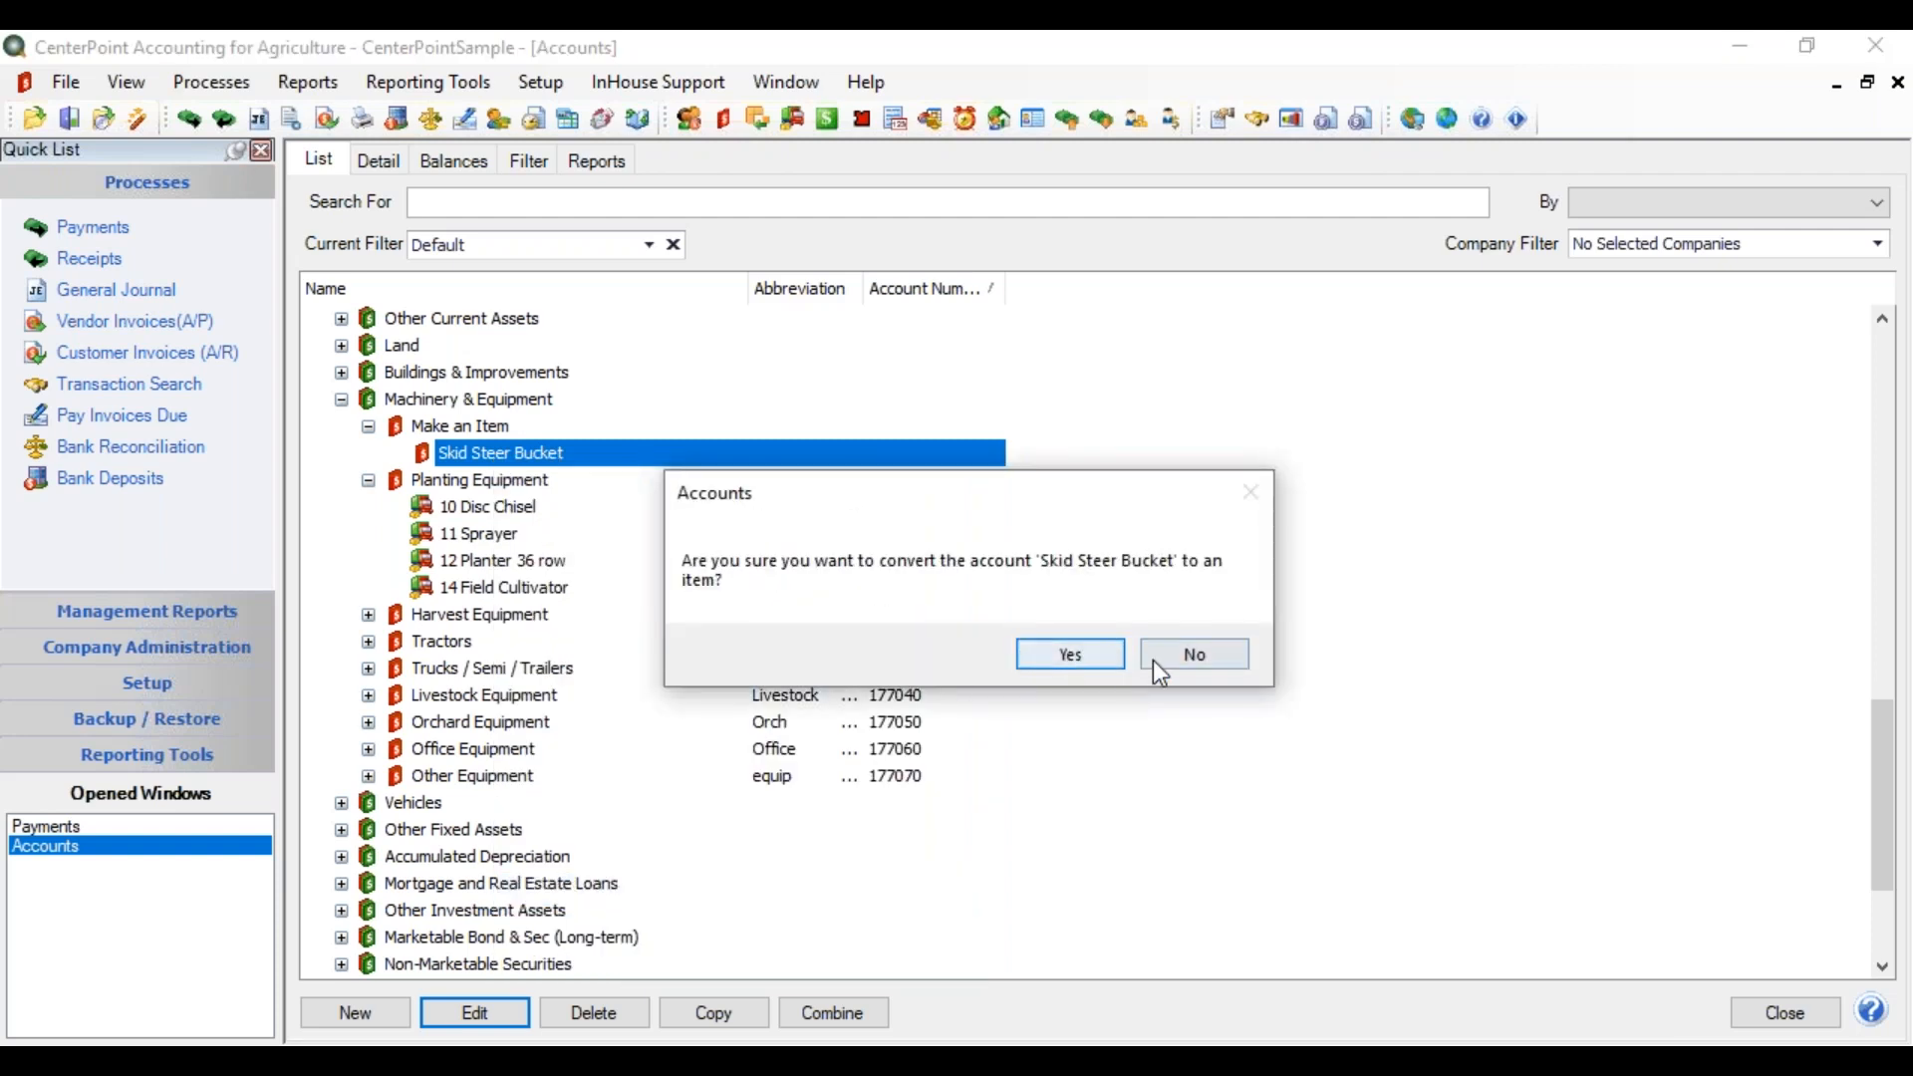
{"action": "left_click", "coordinate": [1098, 657]}
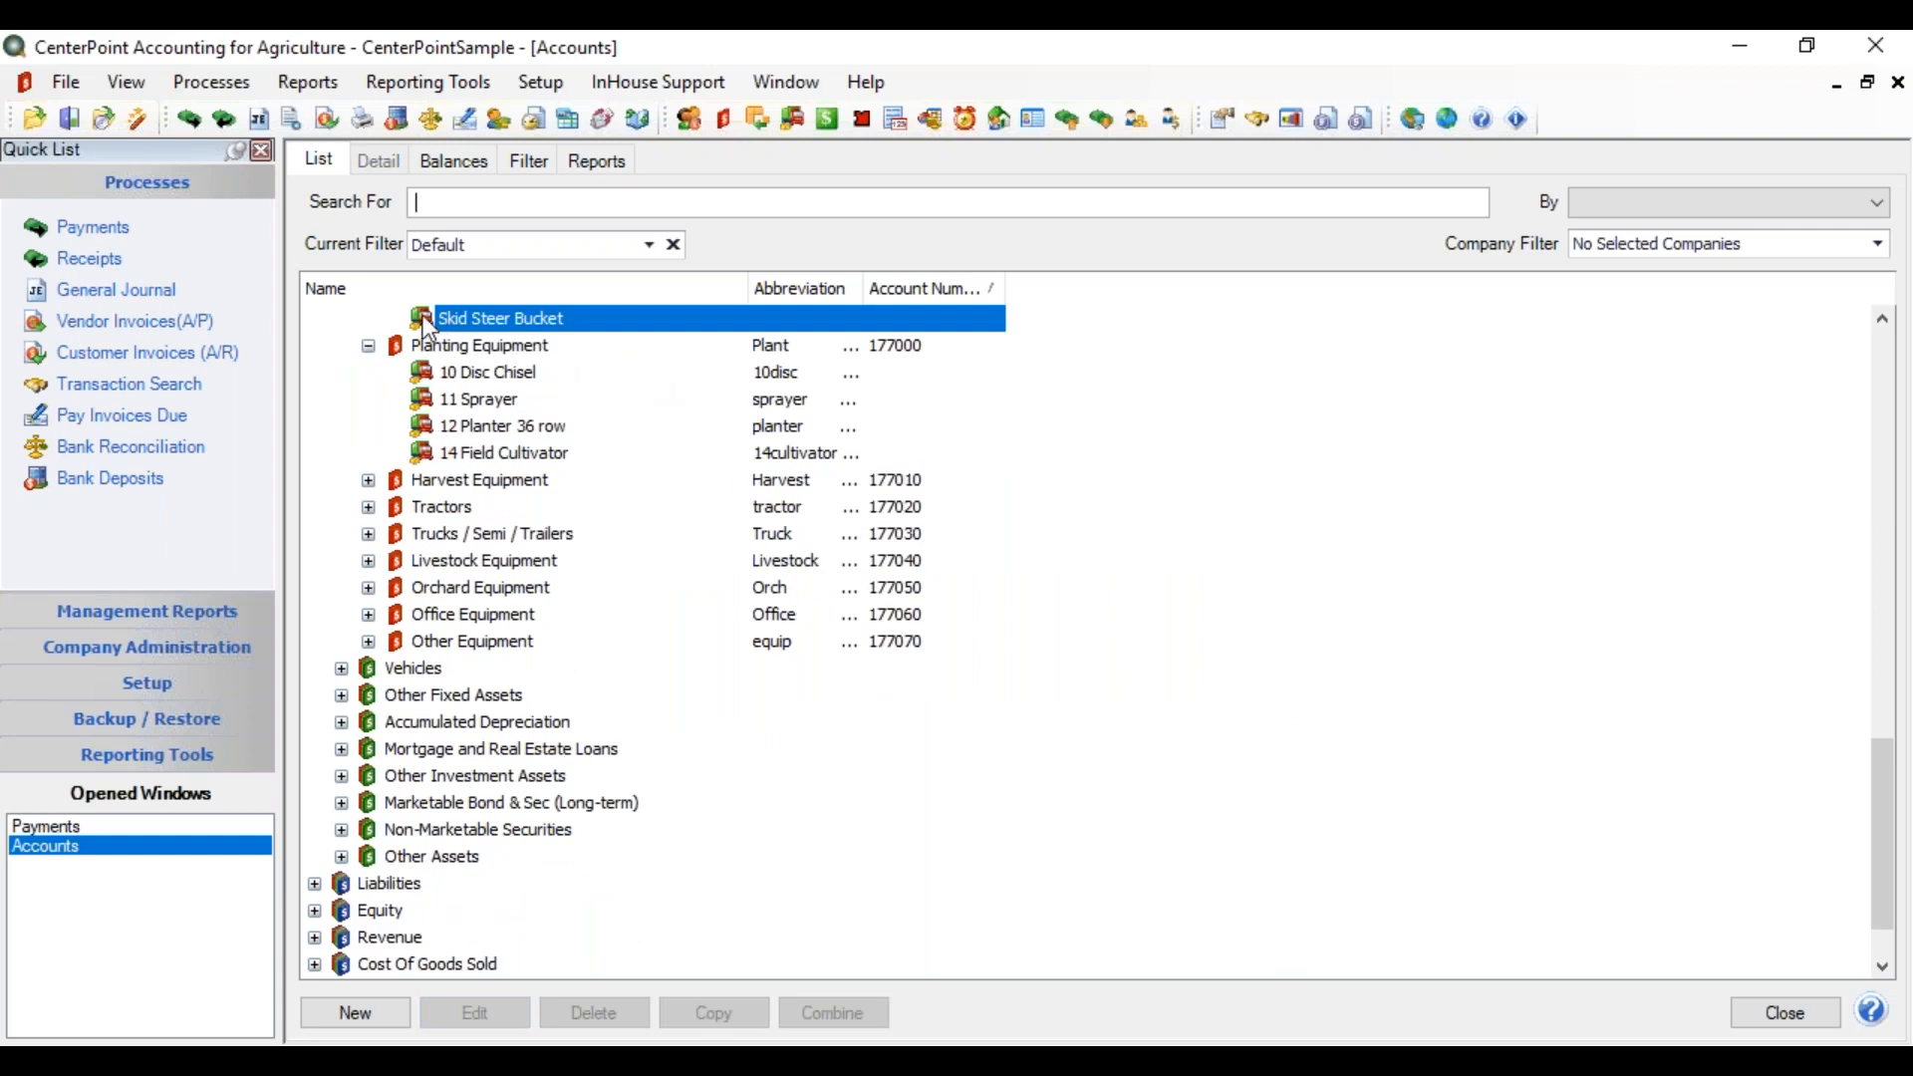
Open the Fixed Assets setup and show the details of Skid Steer Bucket, found under Machinery & Equipment, Make an Item
{"action": "left_click", "coordinate": [570, 92]}
{"action": "mouse_move", "coordinate": [620, 348]}
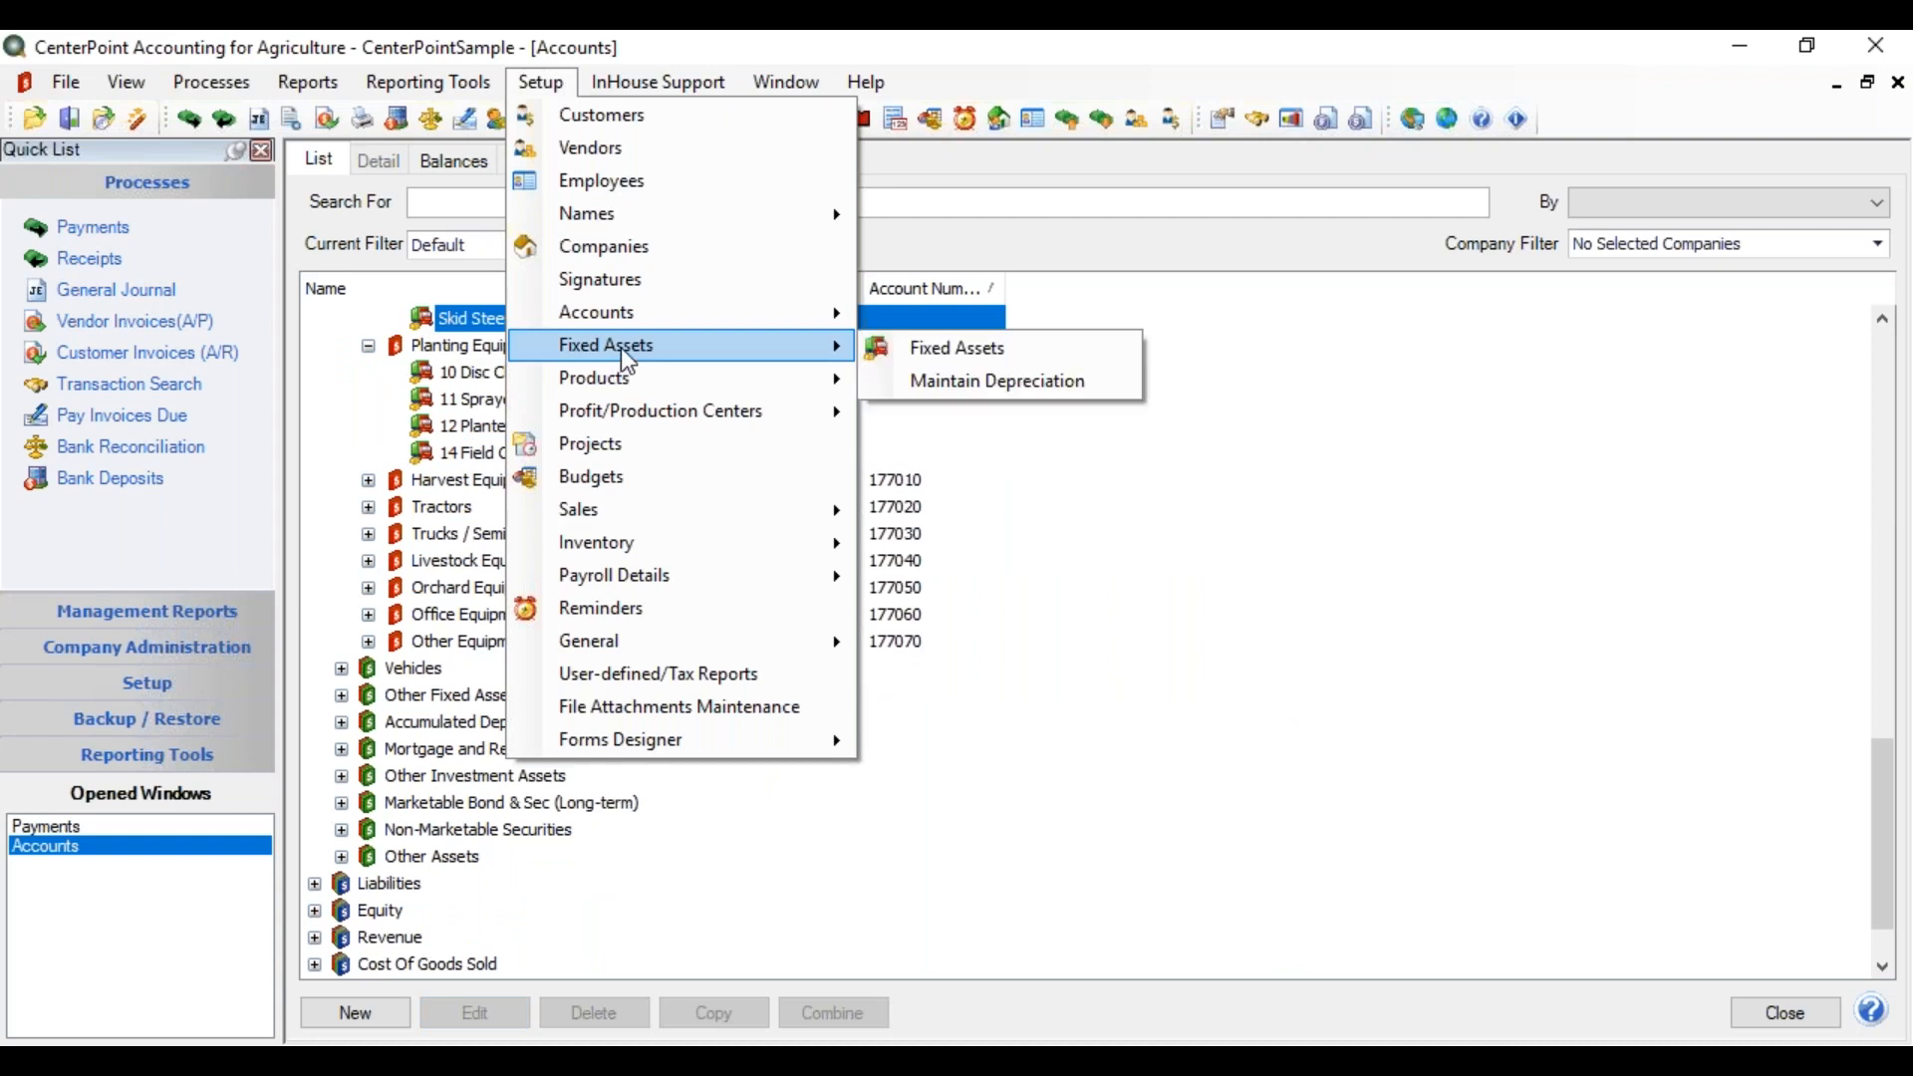
{"action": "left_click", "coordinate": [919, 354]}
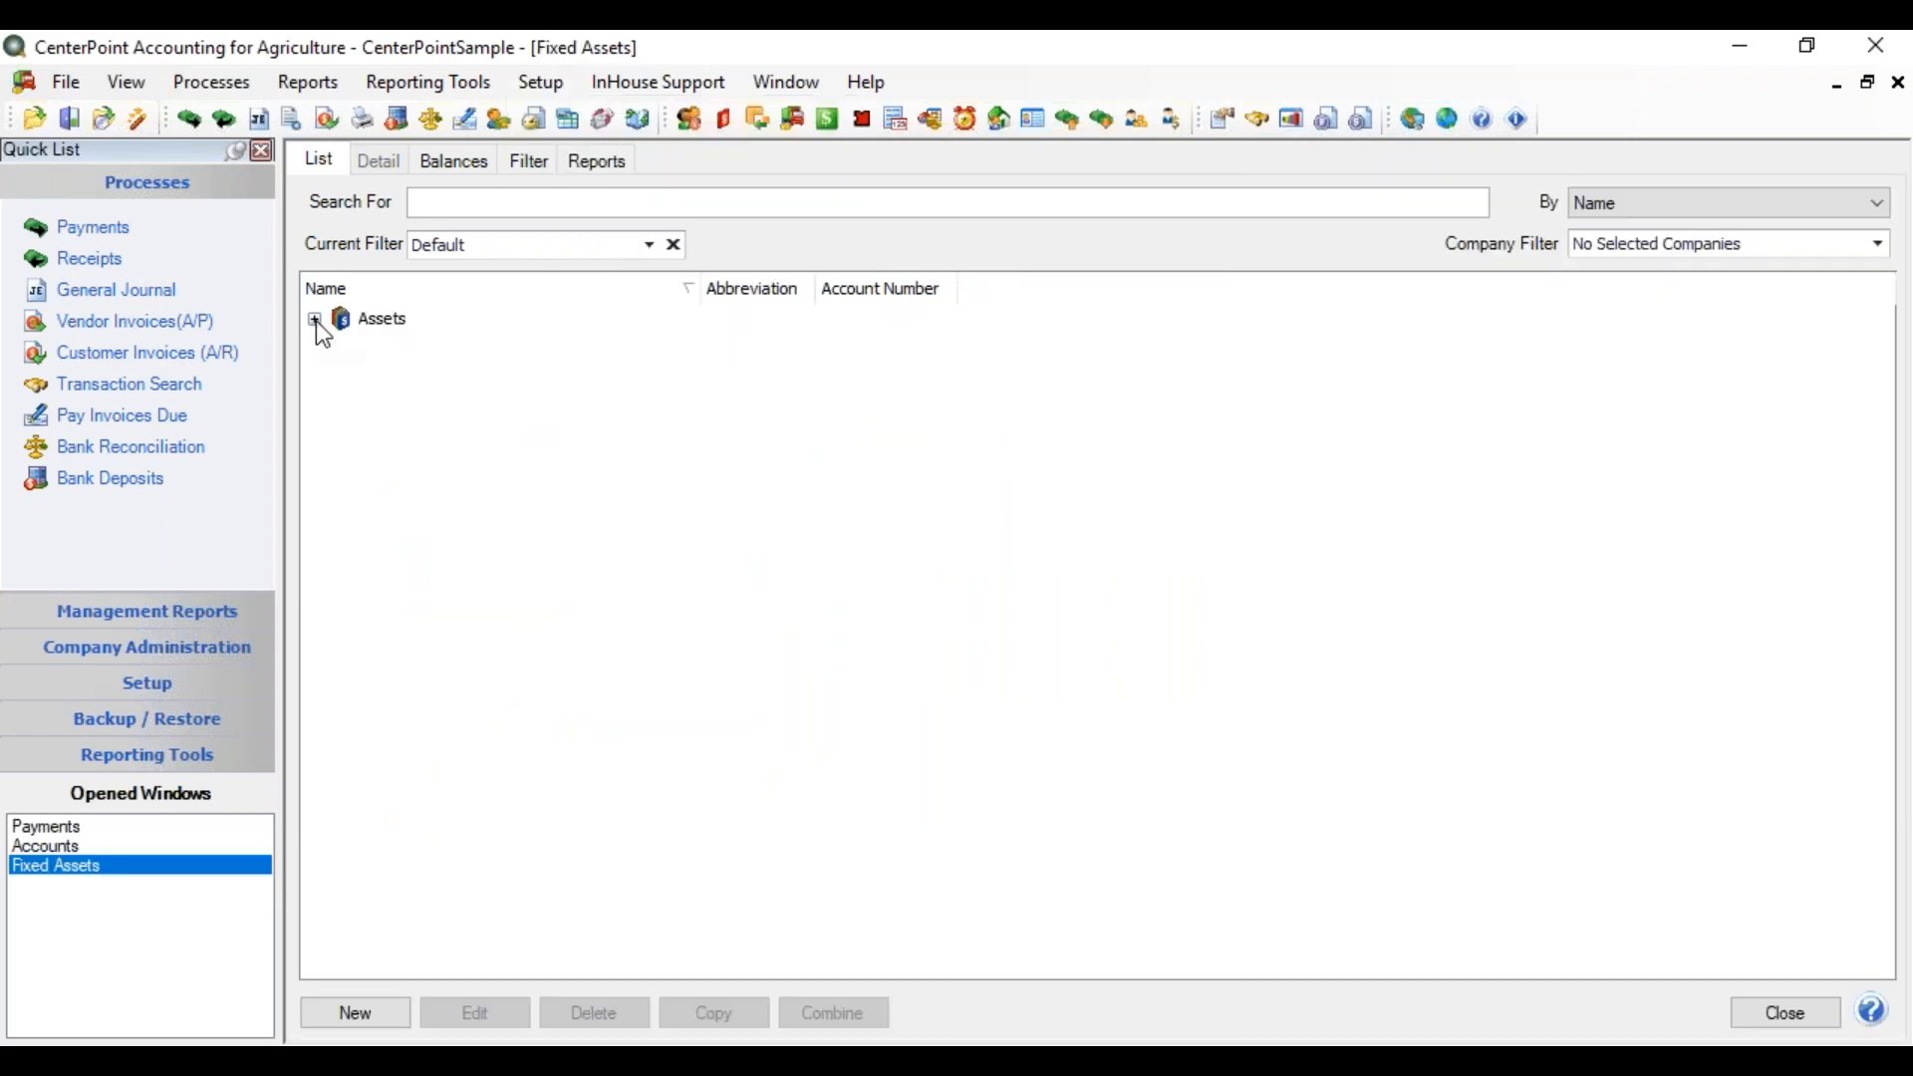
{"action": "left_click", "coordinate": [315, 320]}
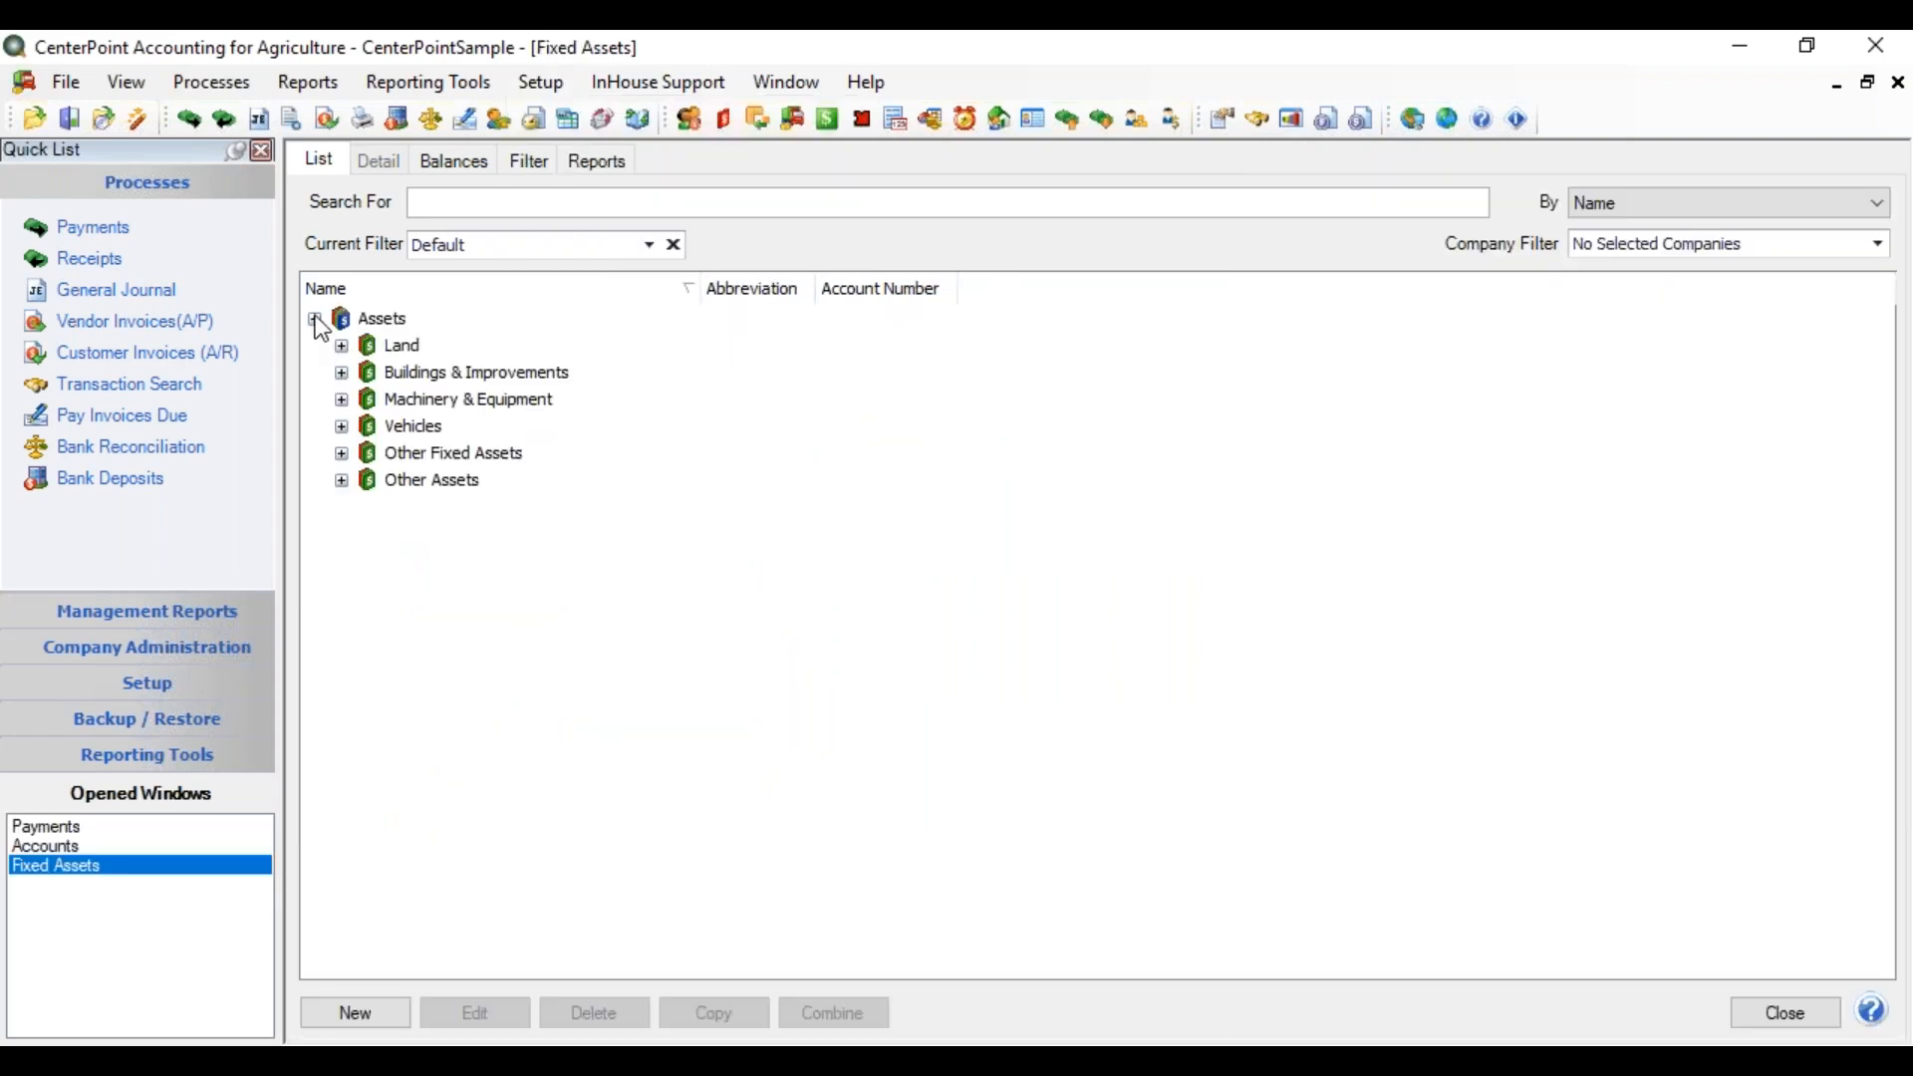
{"action": "left_click", "coordinate": [340, 400]}
{"action": "left_click", "coordinate": [369, 588]}
{"action": "left_click", "coordinate": [490, 615]}
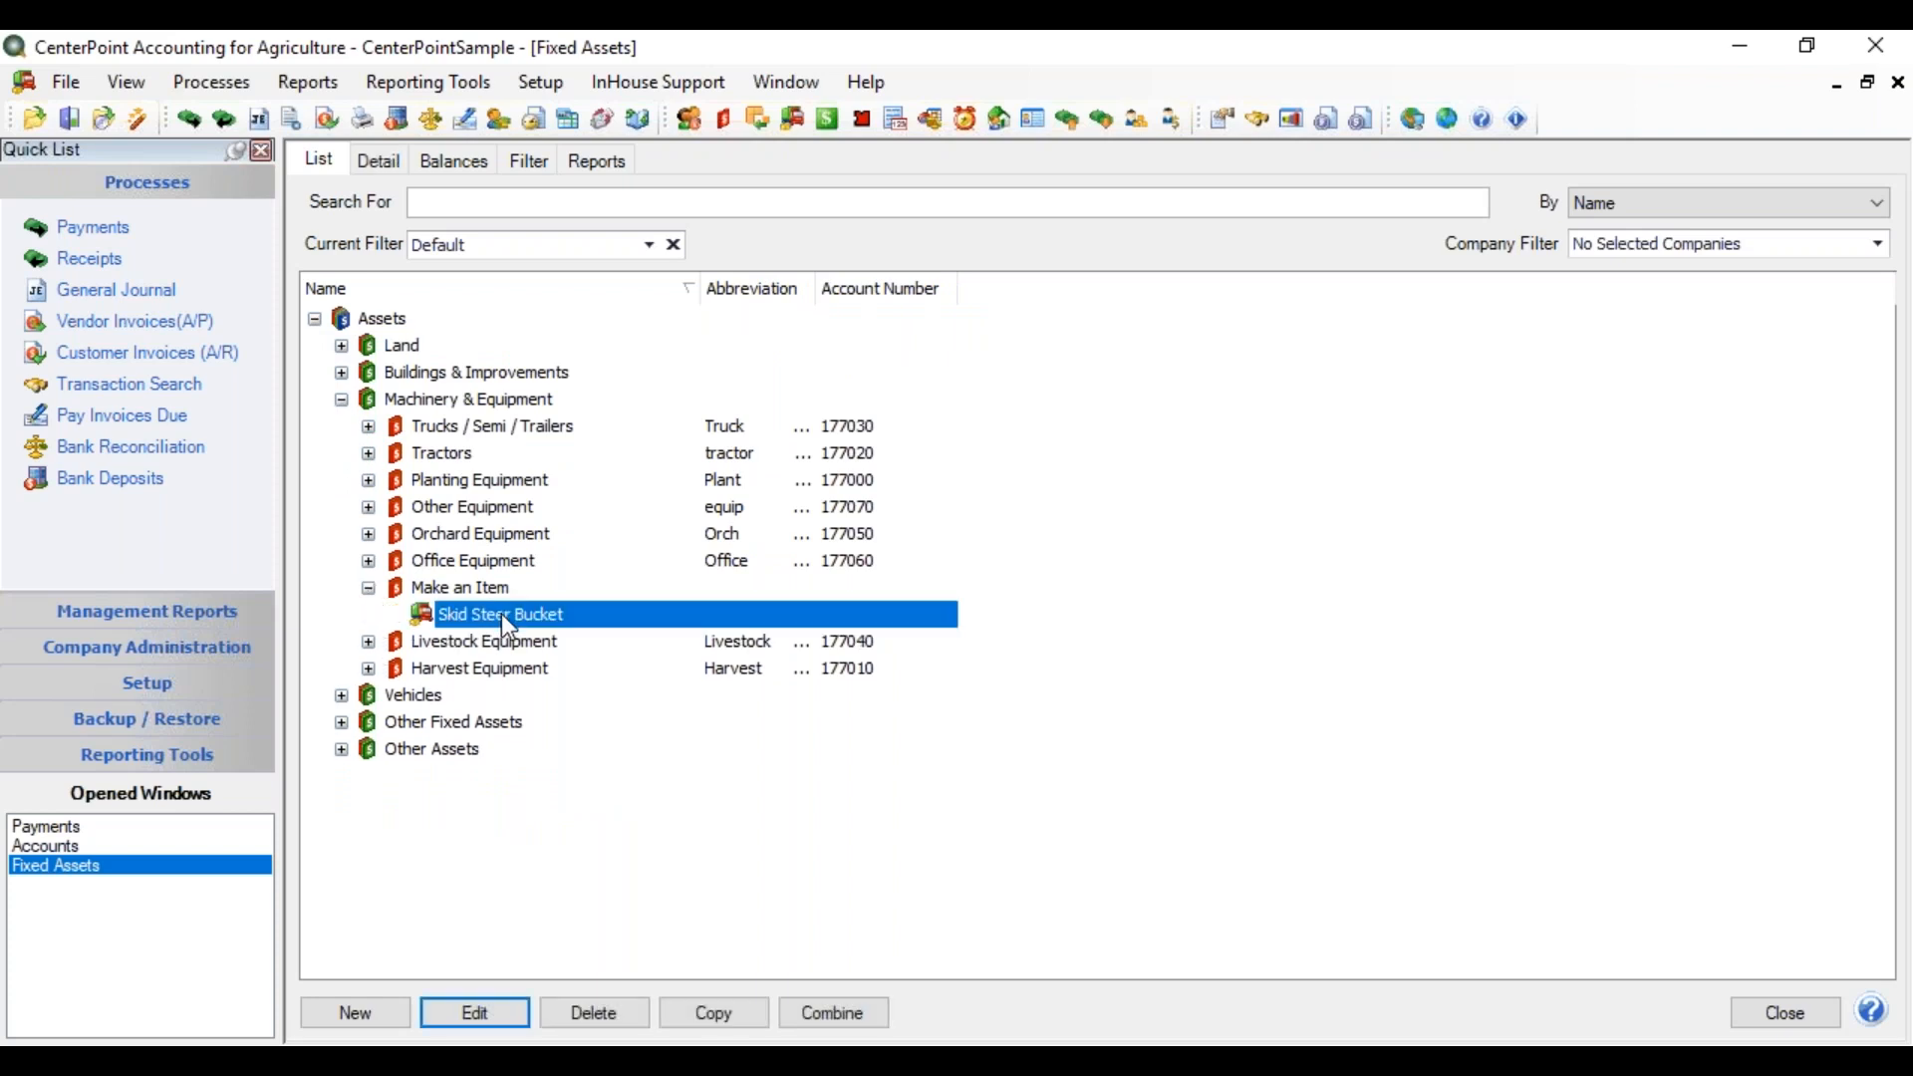
{"action": "left_click", "coordinate": [380, 162]}
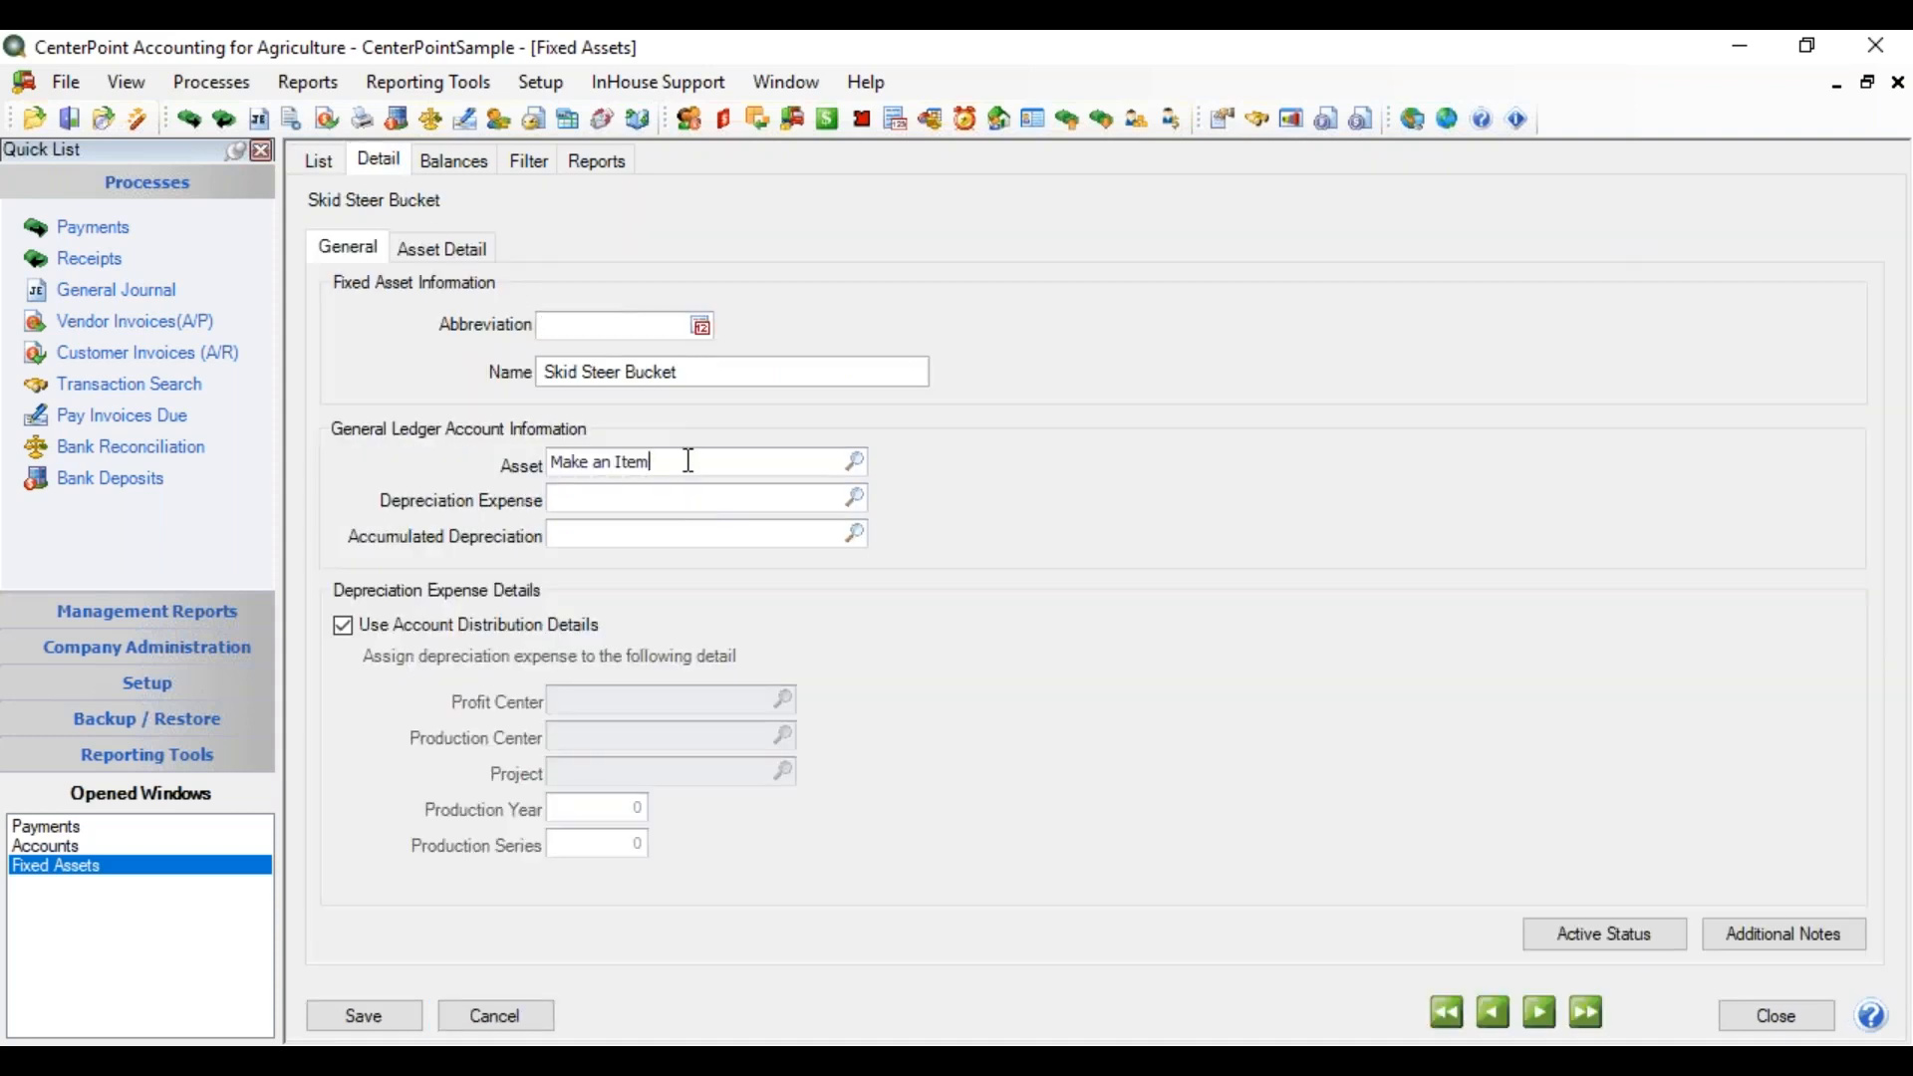
Set the bucket's asset account to Other Equipment, depreciation expense to Depreciation Expense and accumulated depreciation to Accumulated Depr - Machinery, and save
{"action": "left_click_drag", "start_coordinate": [688, 462], "coordinate": [473, 473]}
{"action": "type", "text": "other e"}
{"action": "key", "text": "Tab"}
{"action": "type", "text": "dep"}
{"action": "key", "text": "Tab"}
{"action": "type", "text": "accu"}
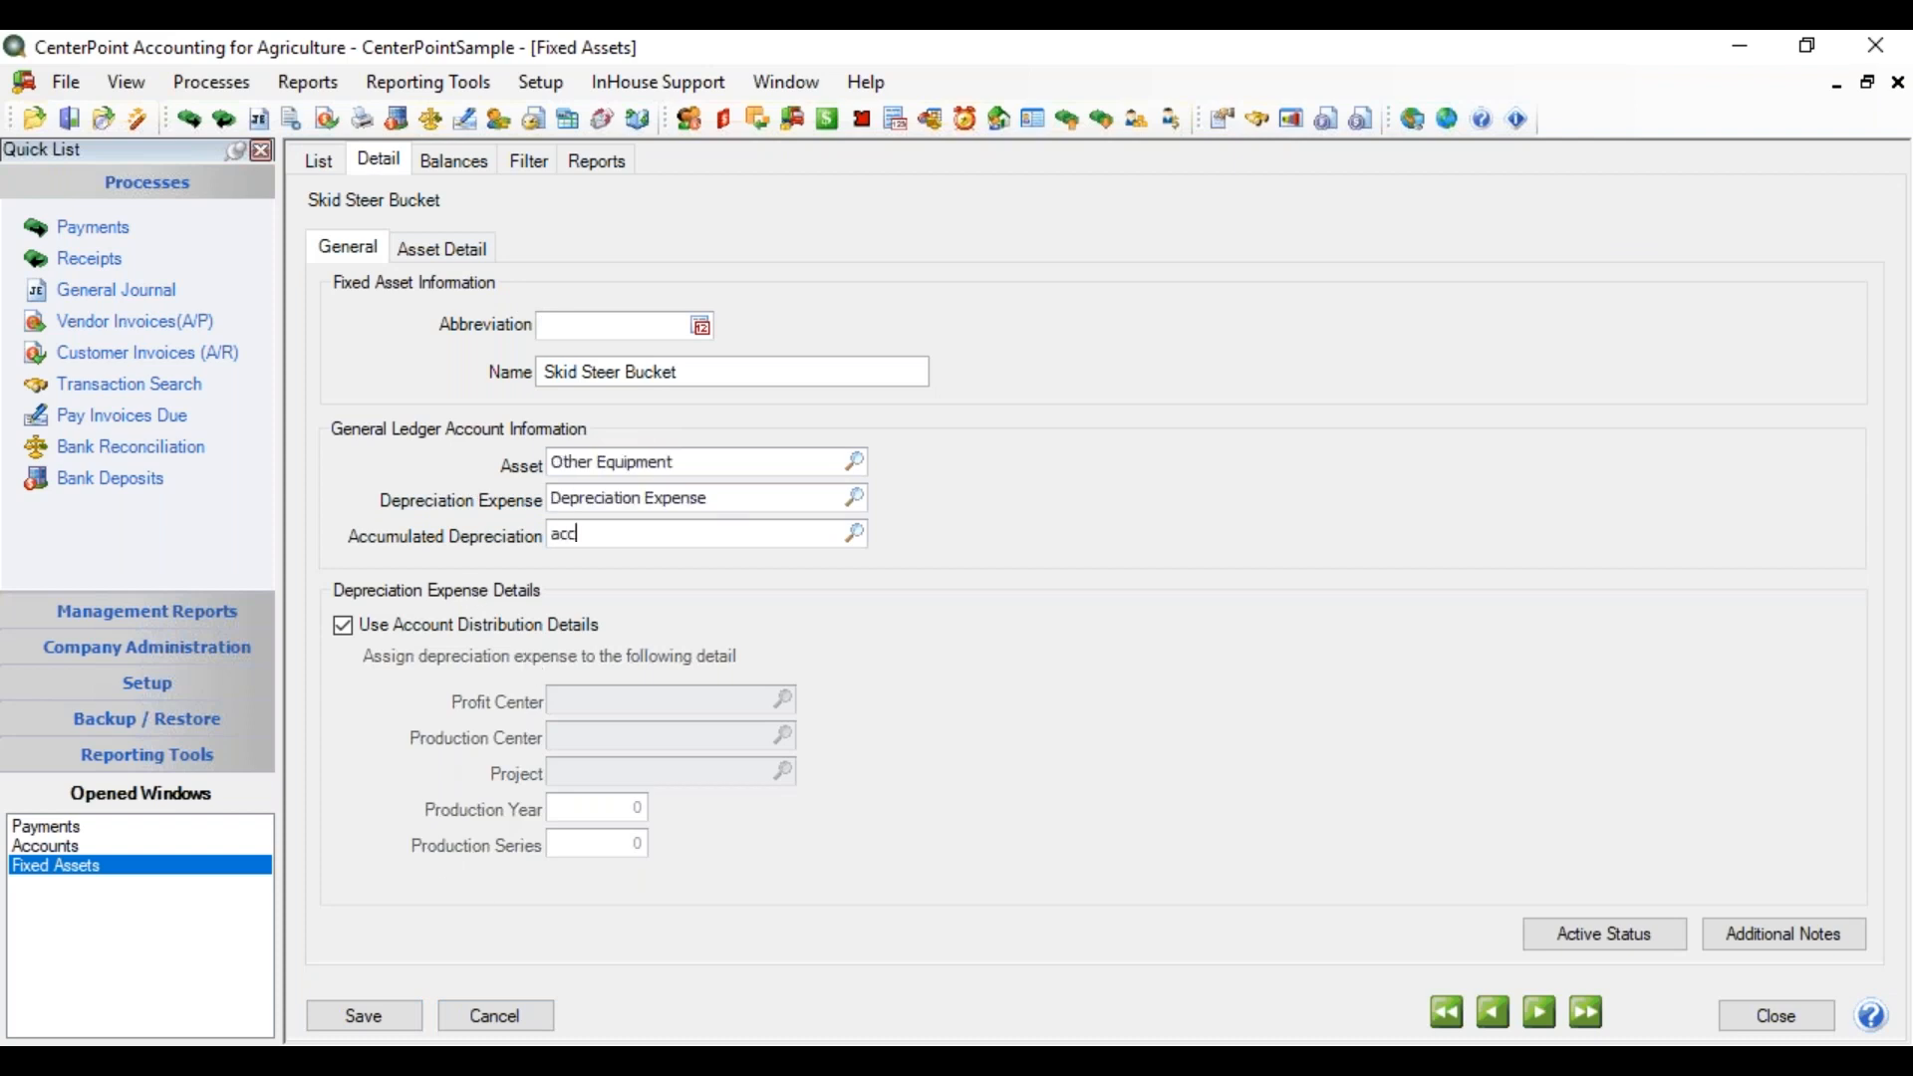
{"action": "key", "text": "Tab"}
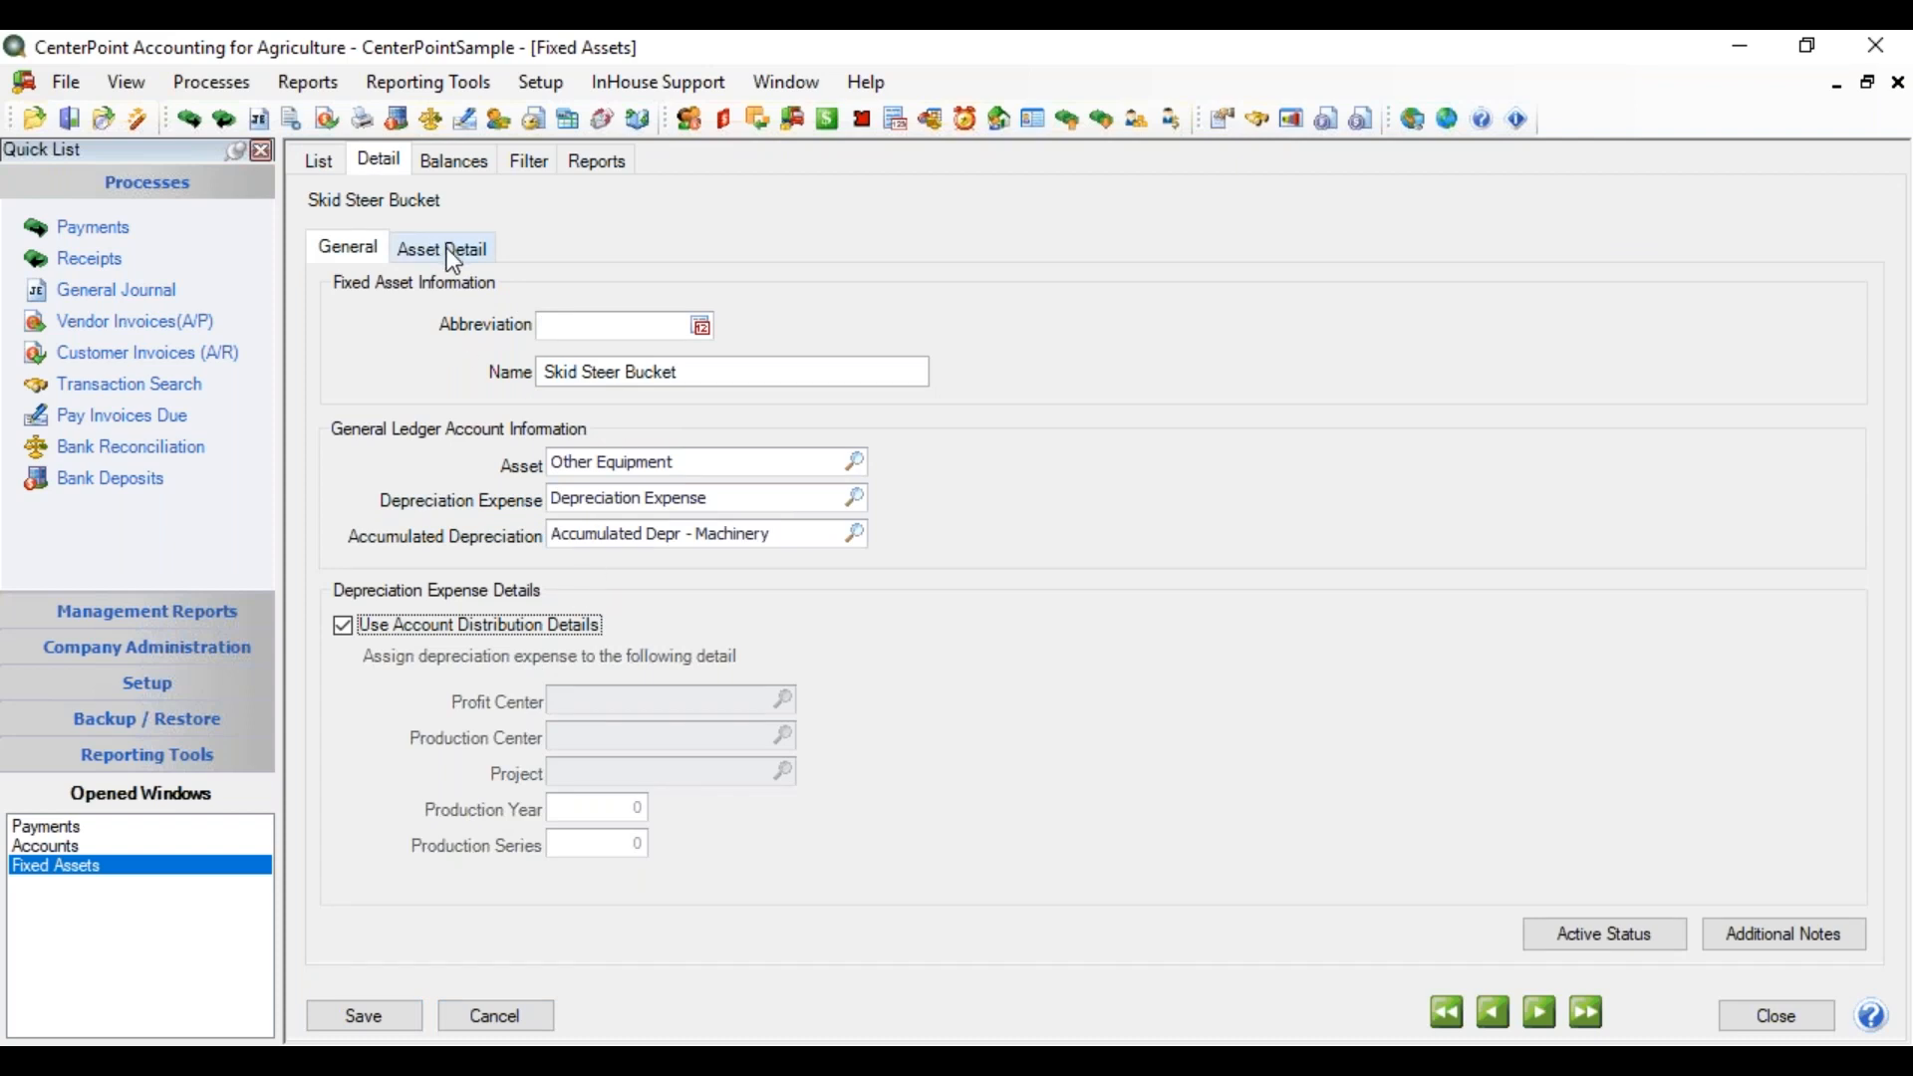
{"action": "left_click", "coordinate": [413, 1015]}
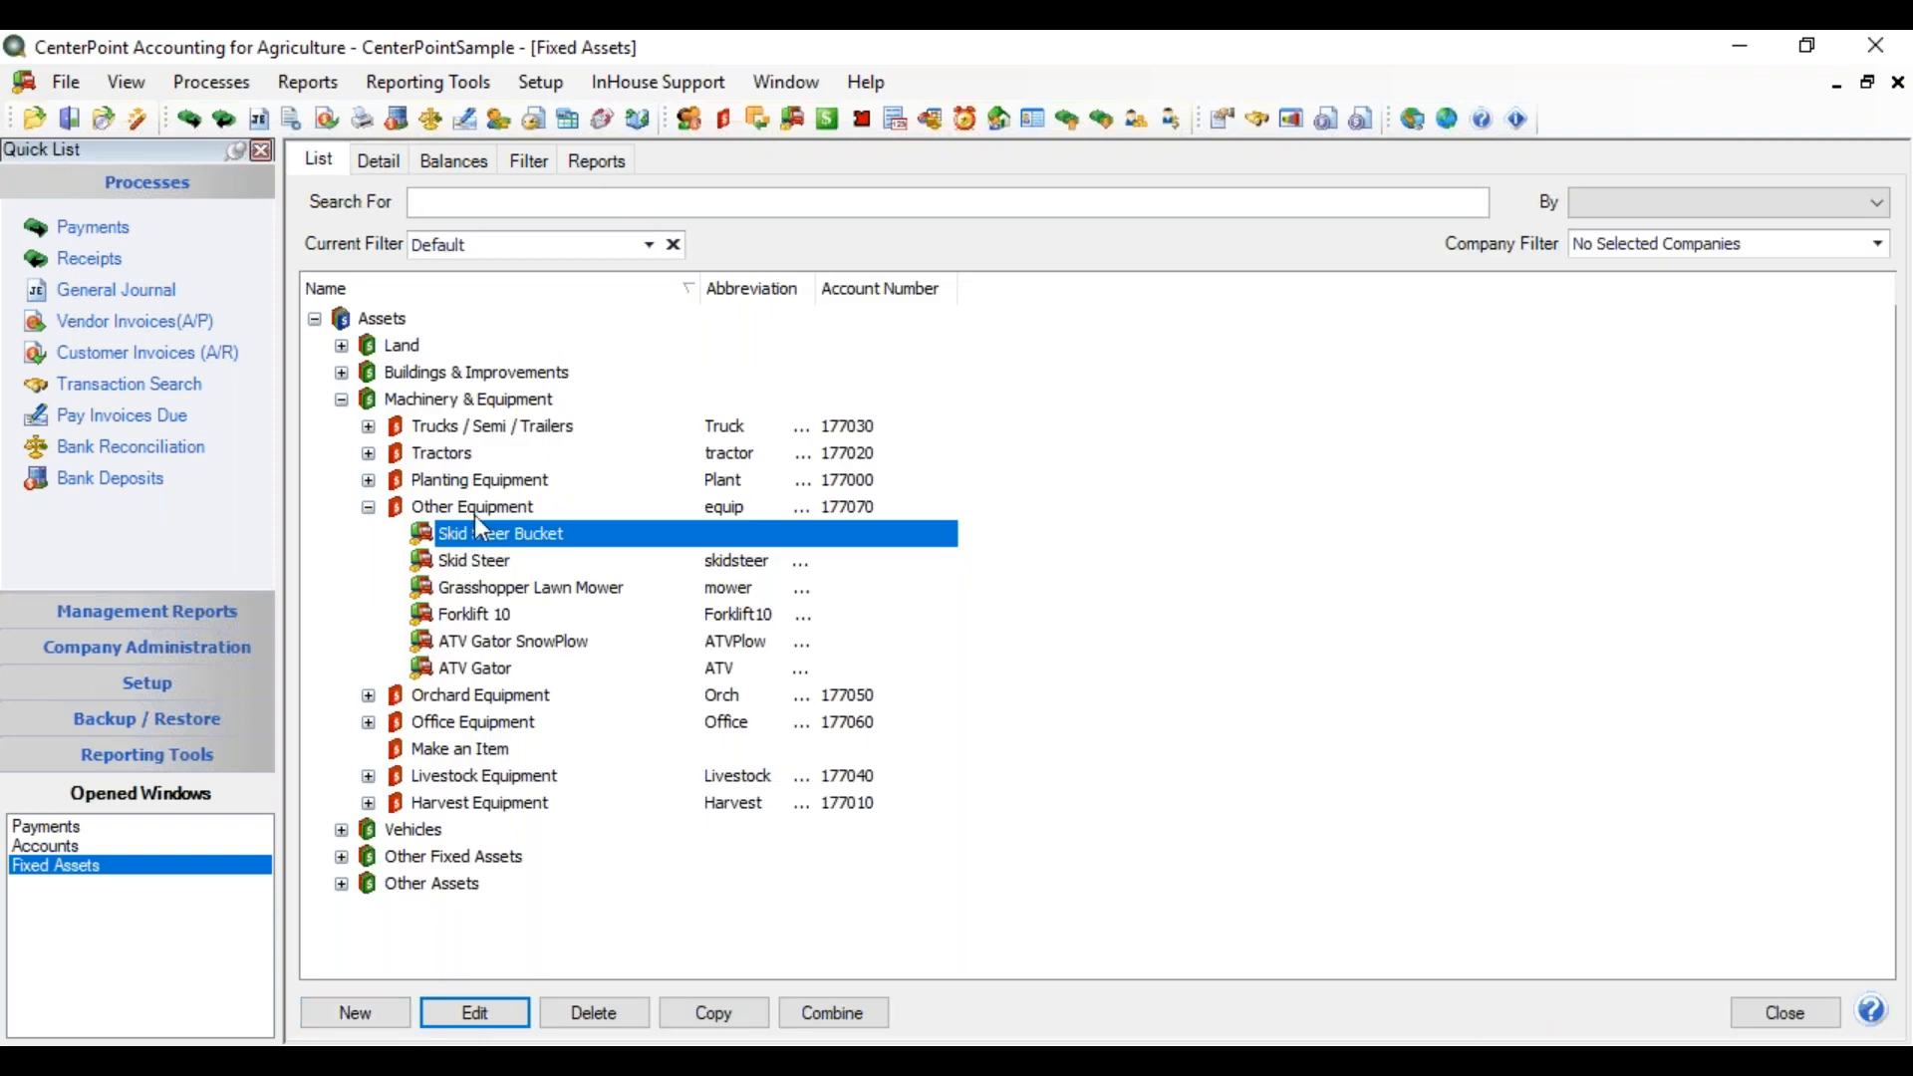
Return to the Accounts list and delete the Make an Item account under Machinery & Equipment
{"action": "left_click", "coordinate": [86, 847]}
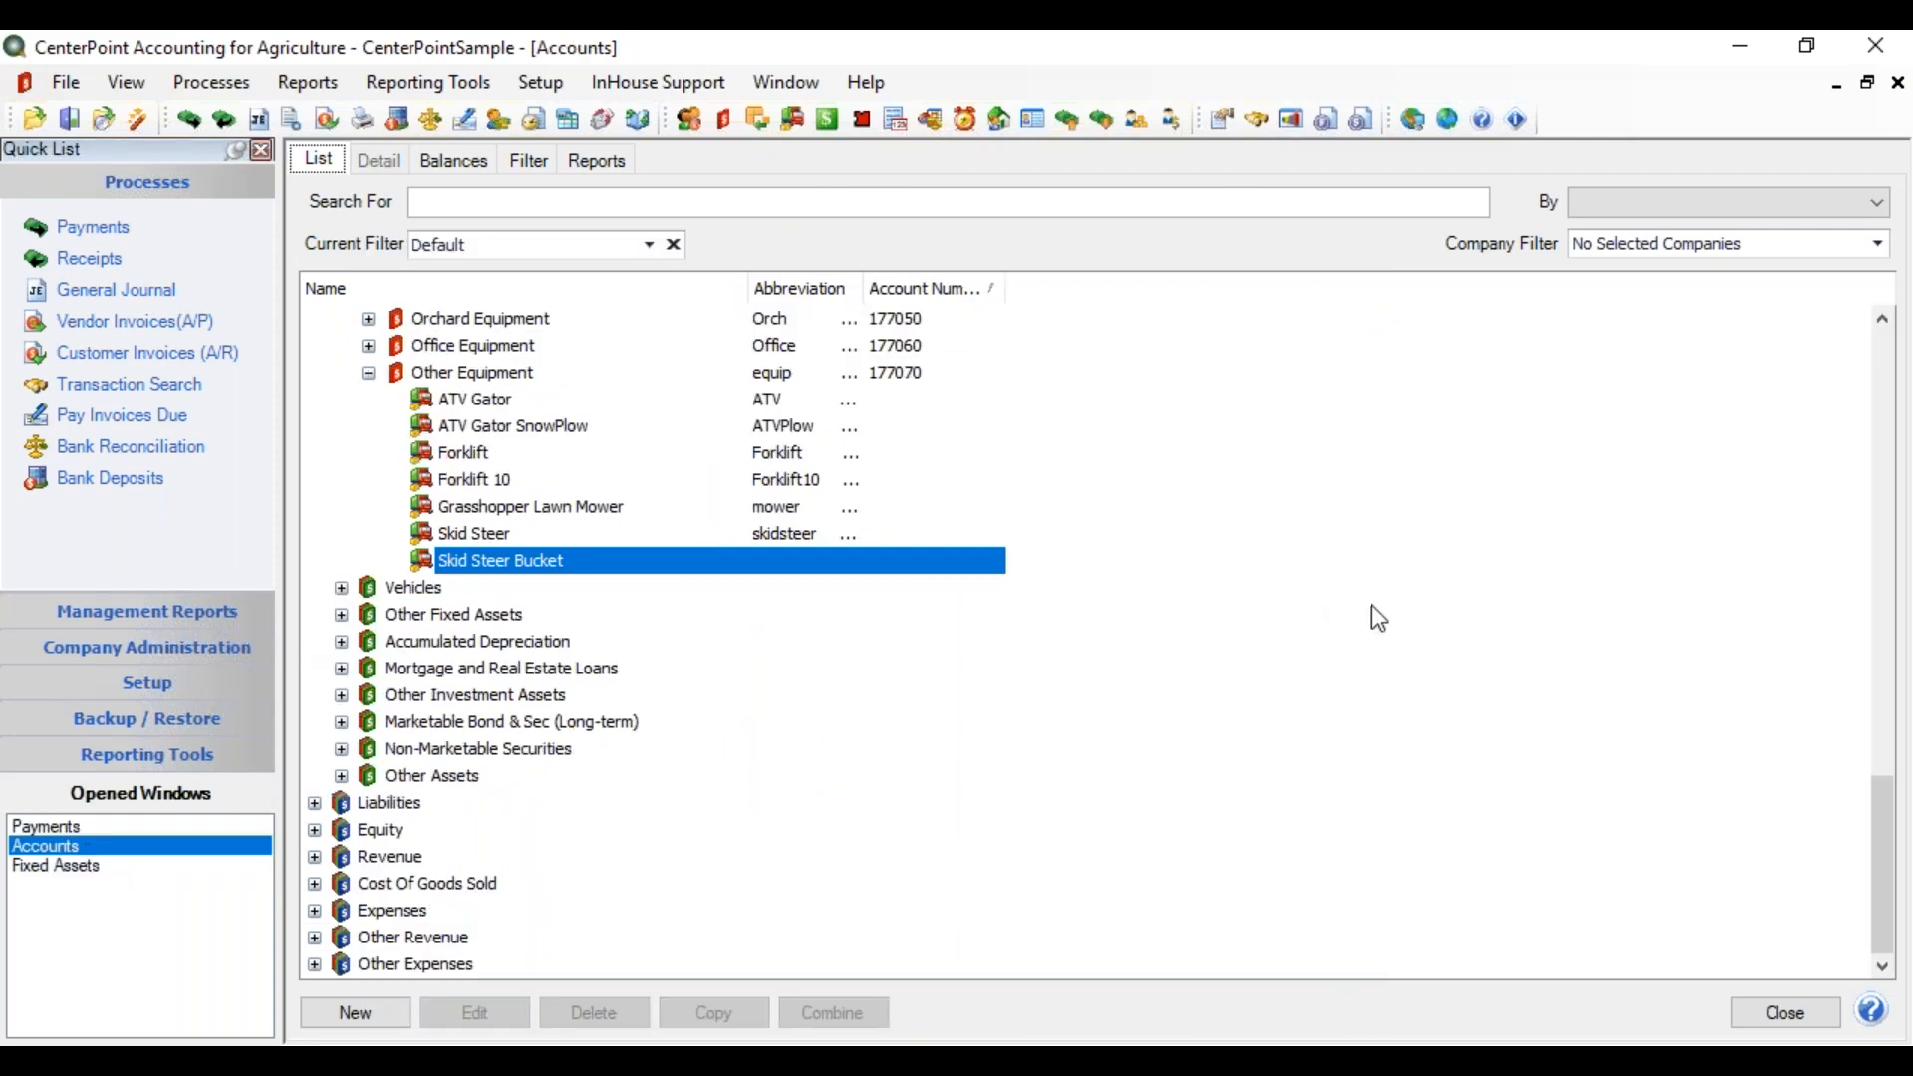
{"action": "left_click_drag", "start_coordinate": [1880, 837], "coordinate": [1864, 725]}
{"action": "left_click", "coordinate": [501, 429]}
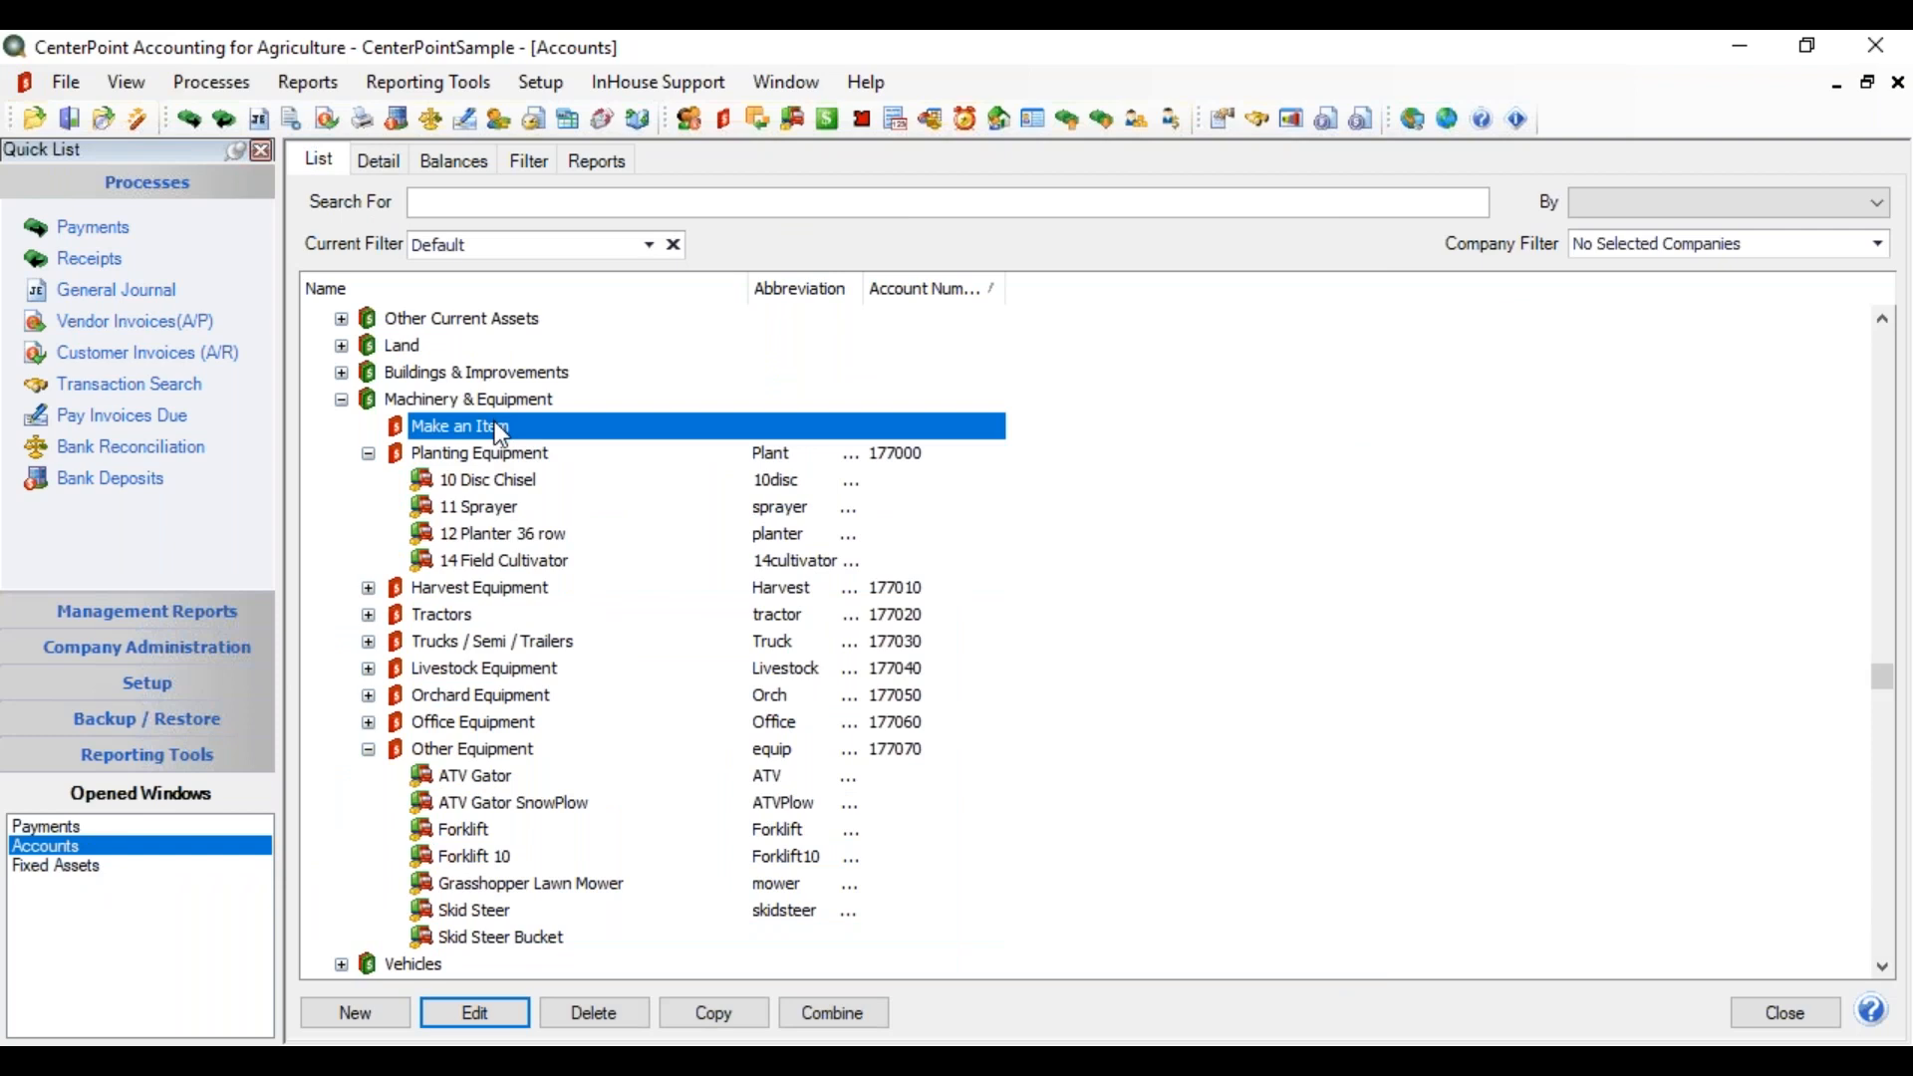
{"action": "left_click", "coordinate": [622, 1016]}
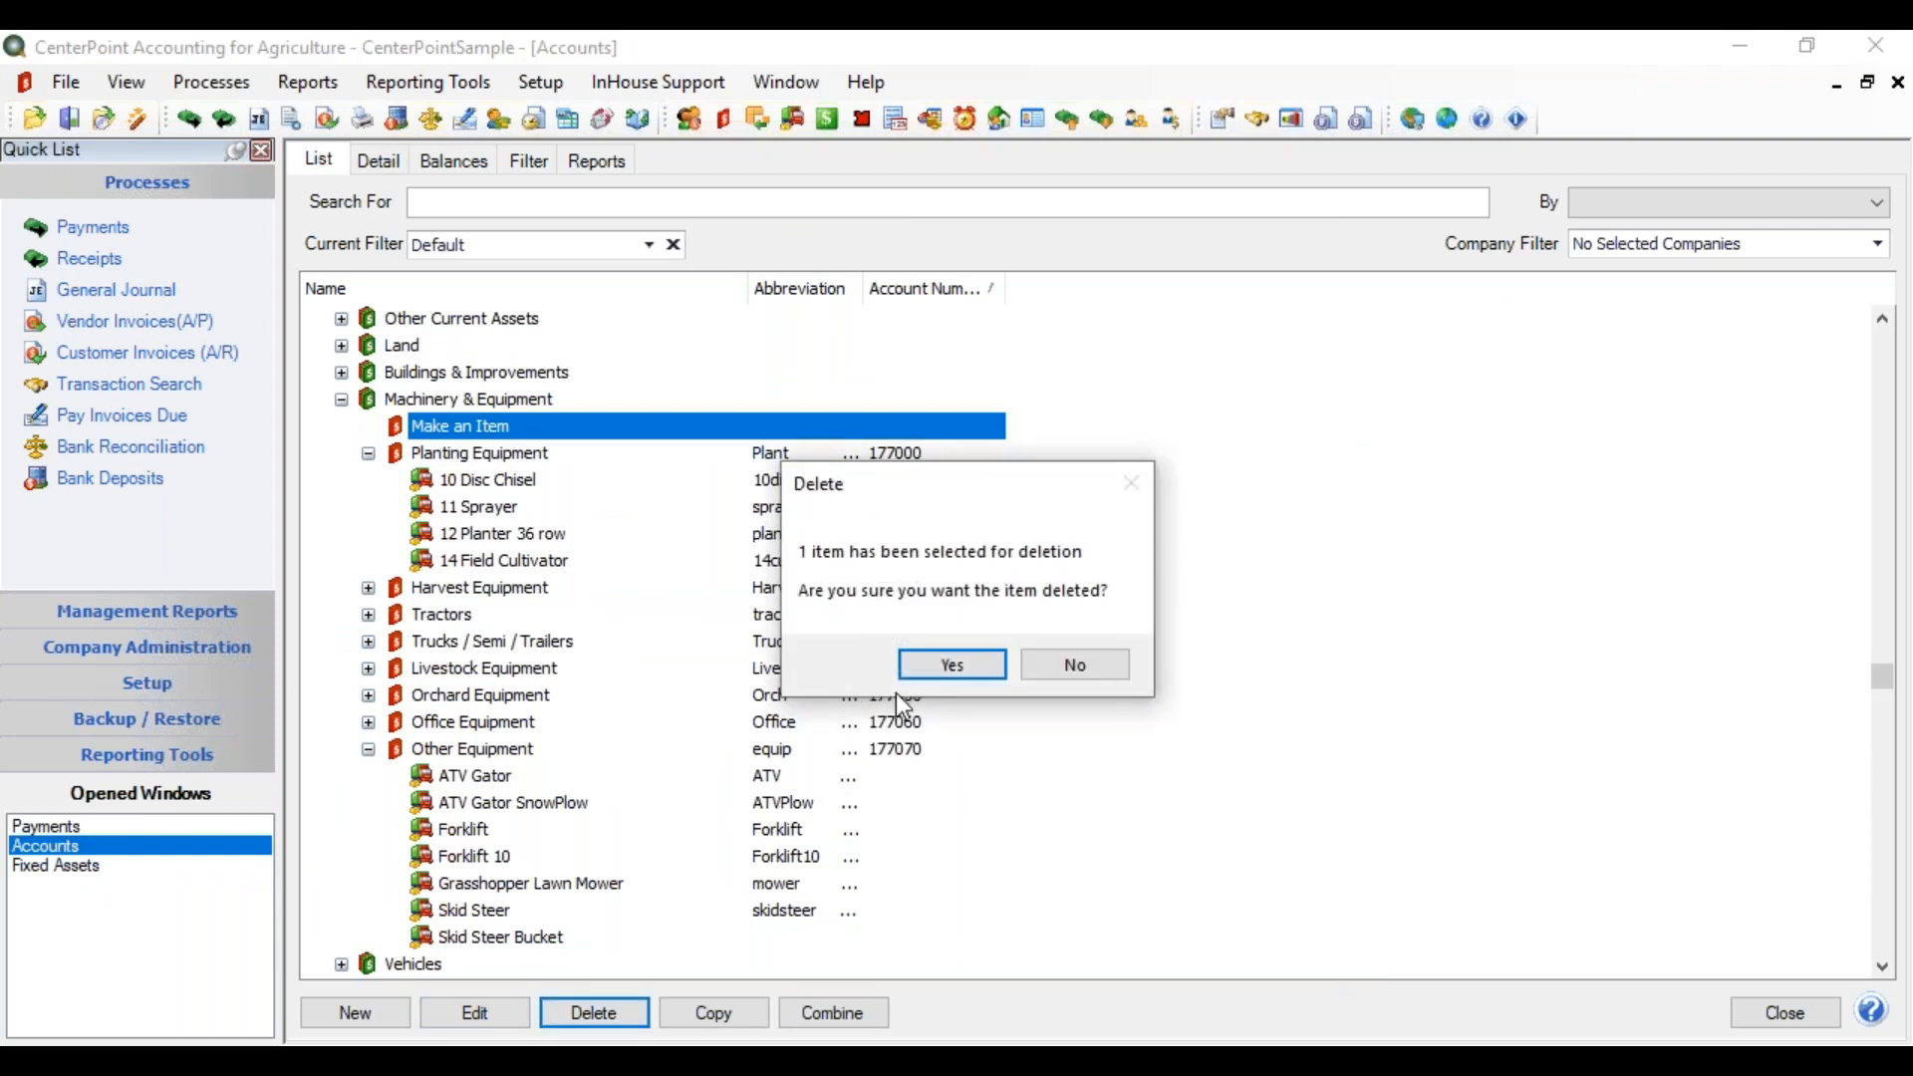
{"action": "left_click", "coordinate": [942, 660]}
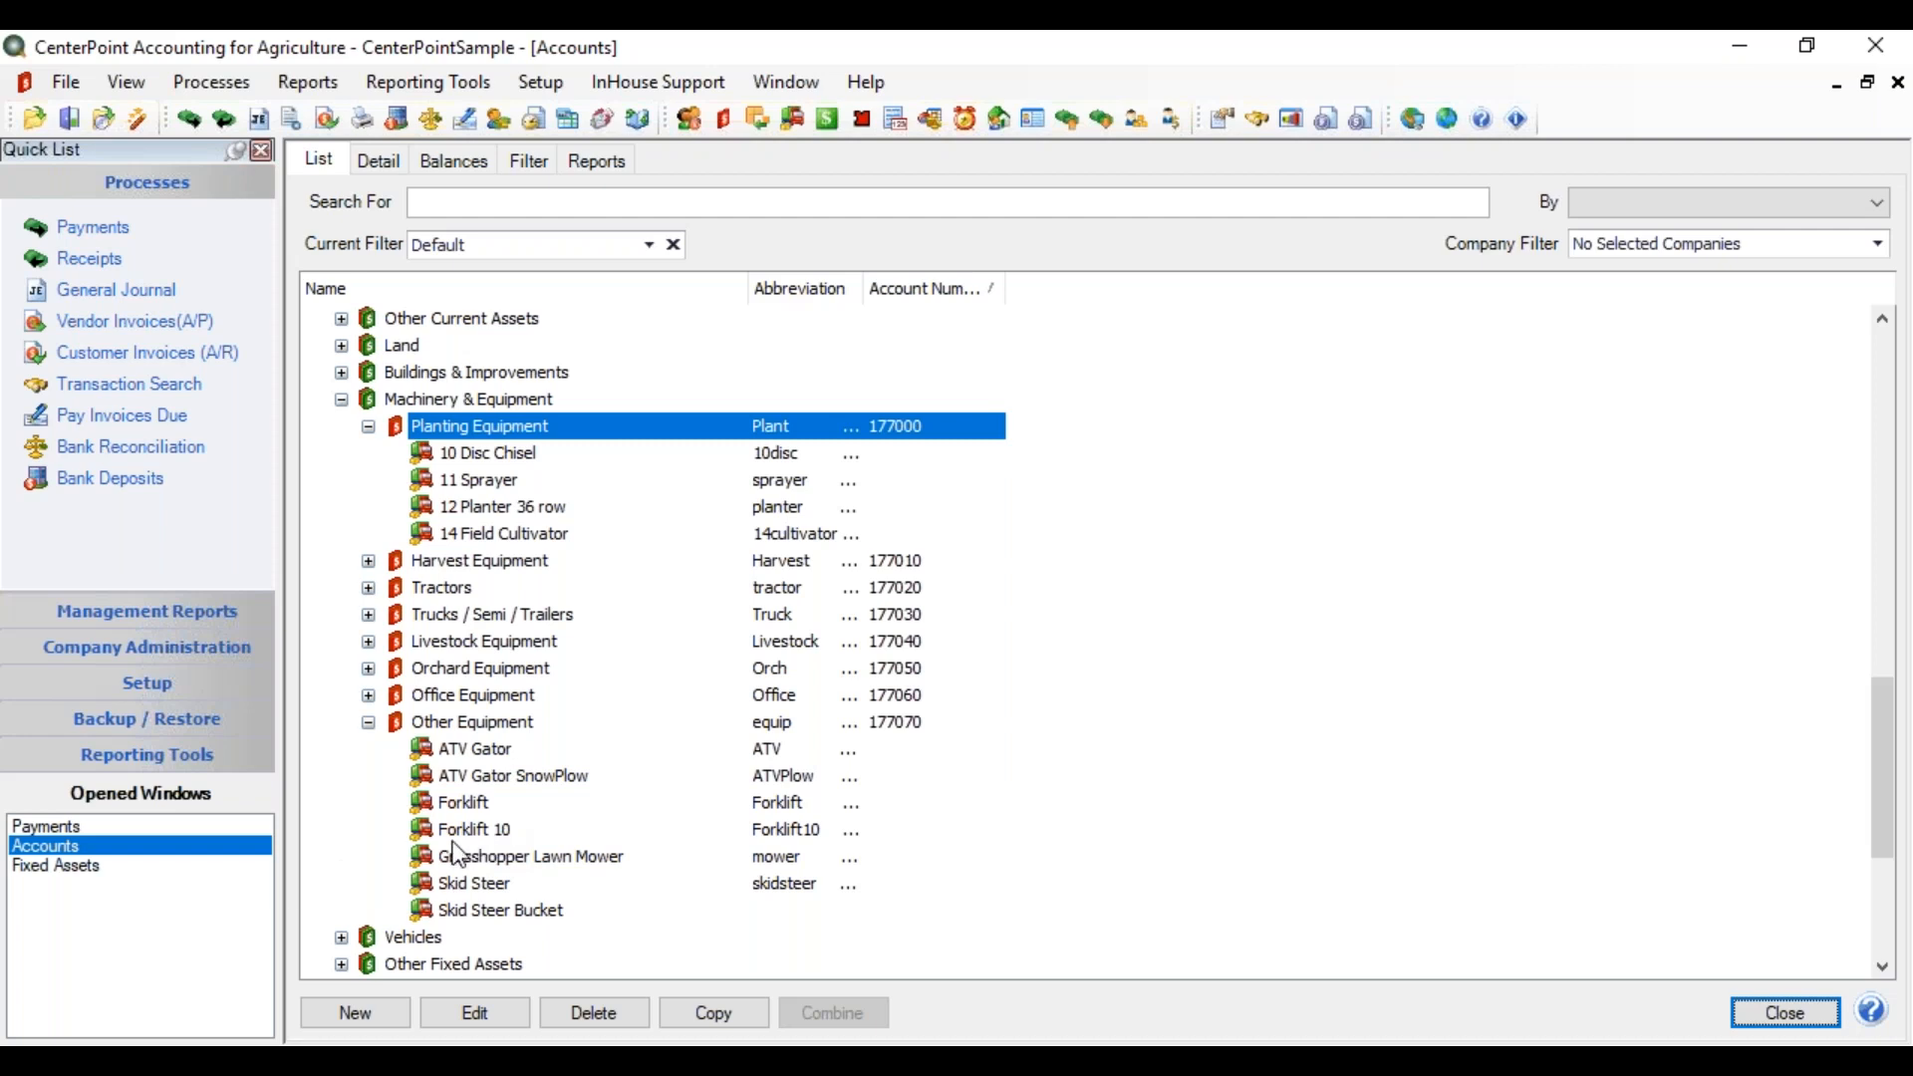
Clear the Active = Yes criterion from the Fixed Assets filter and apply the filter to the list
{"action": "left_click", "coordinate": [80, 869]}
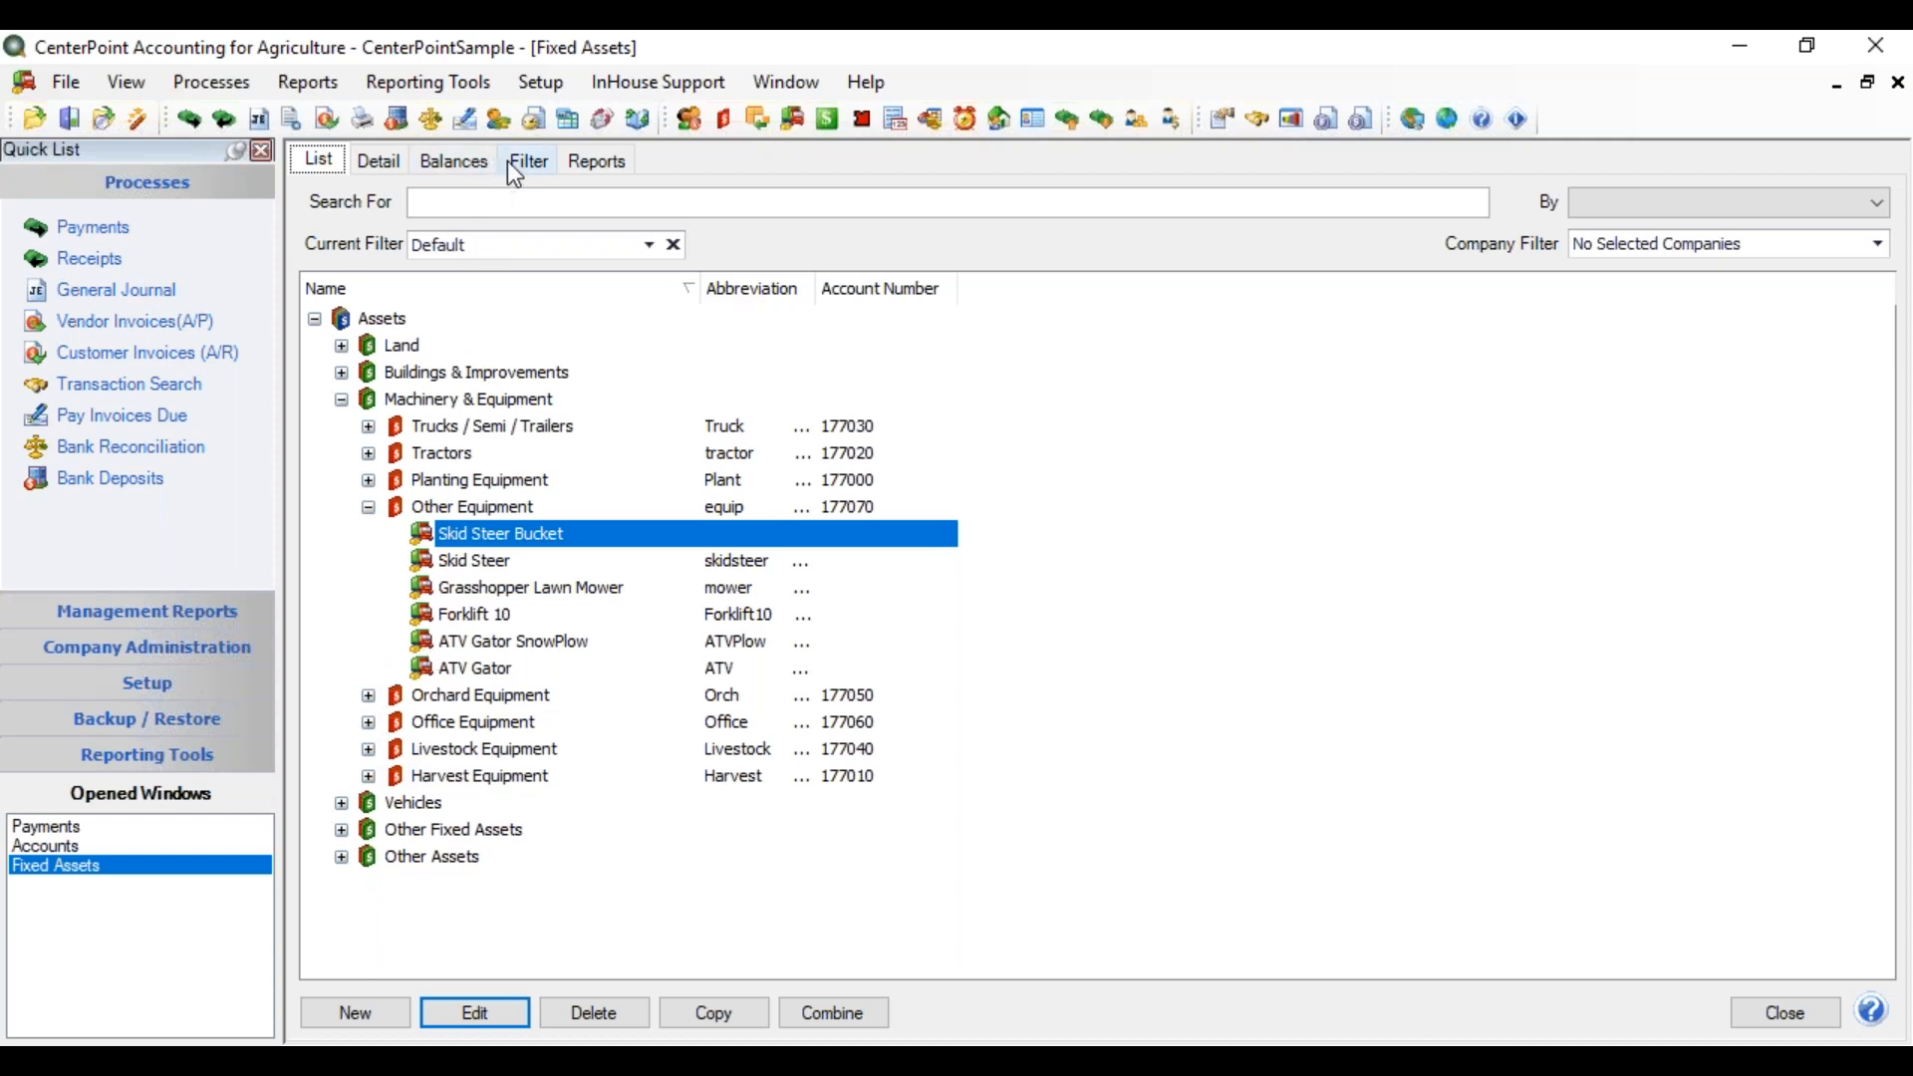
{"action": "left_click", "coordinate": [532, 170]}
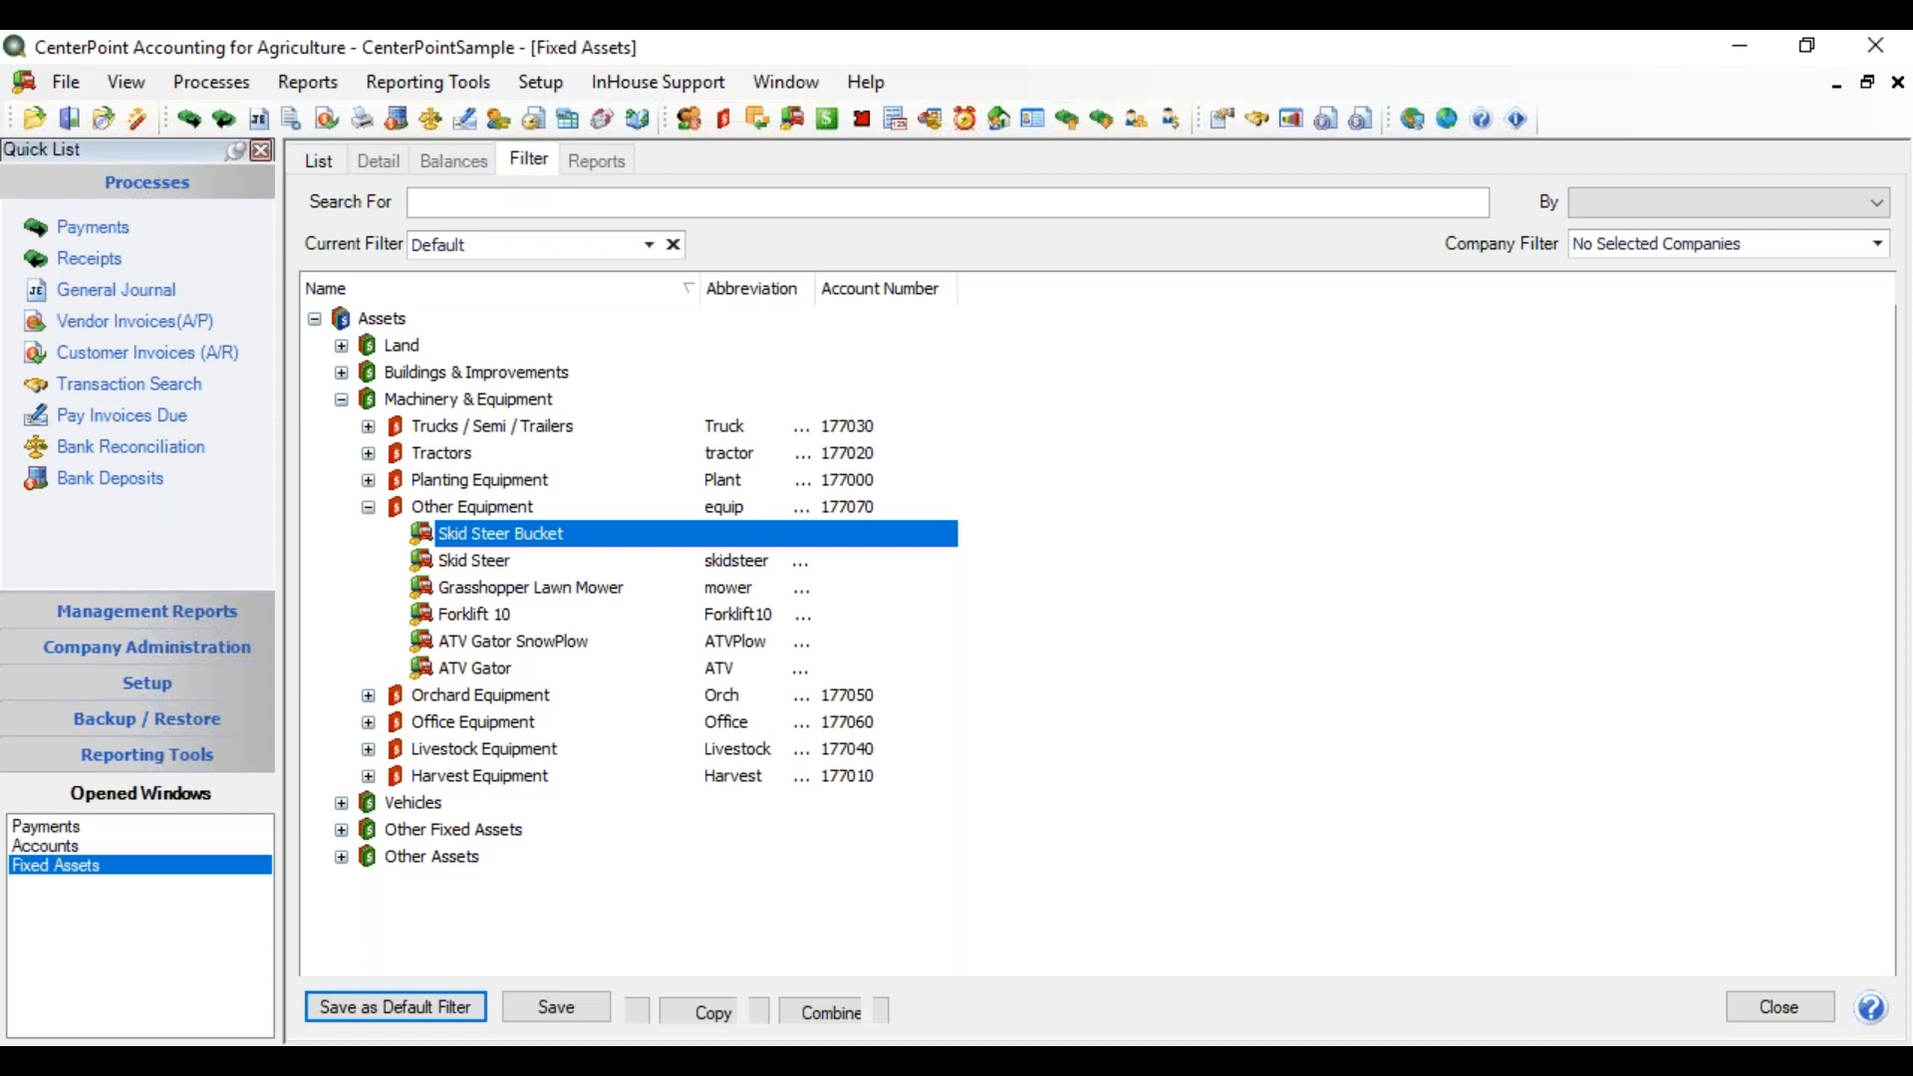
{"action": "left_click", "coordinate": [441, 758]}
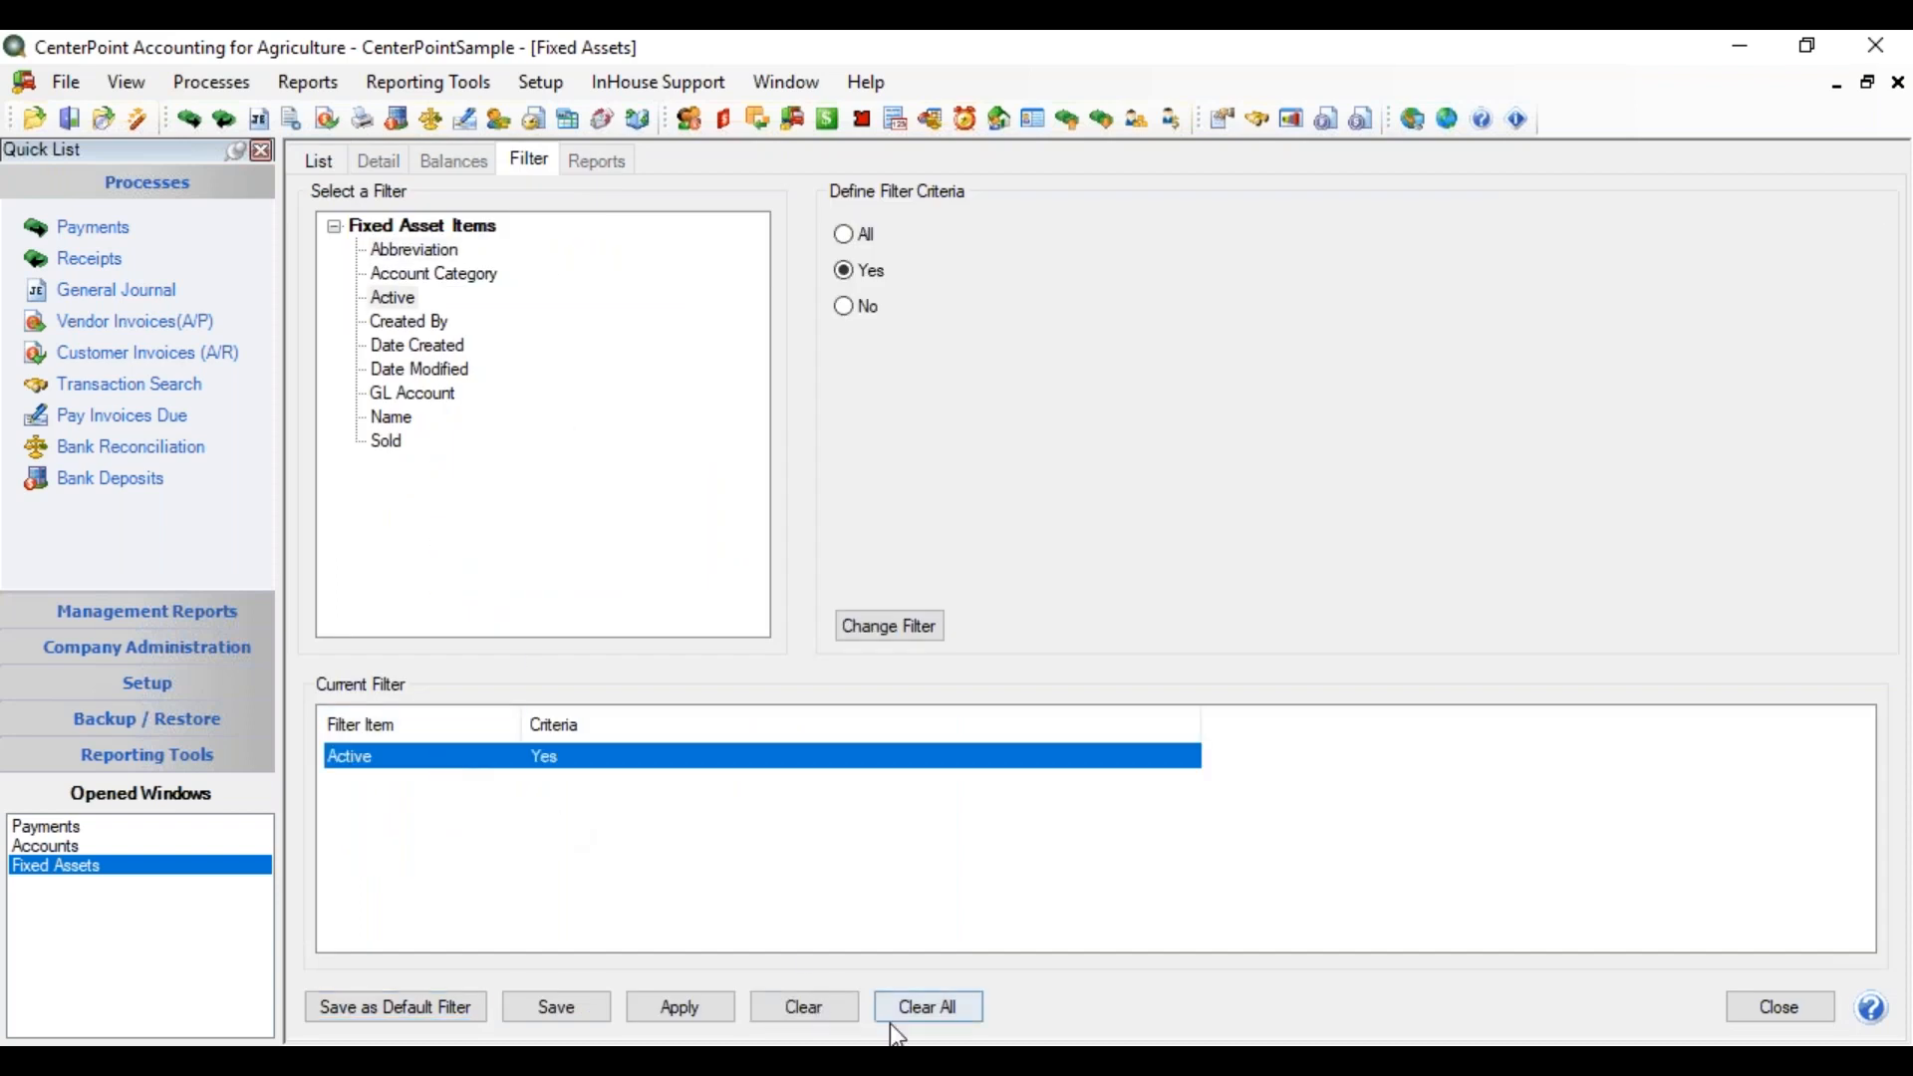
{"action": "left_click", "coordinate": [803, 1008]}
{"action": "left_click", "coordinate": [695, 1008]}
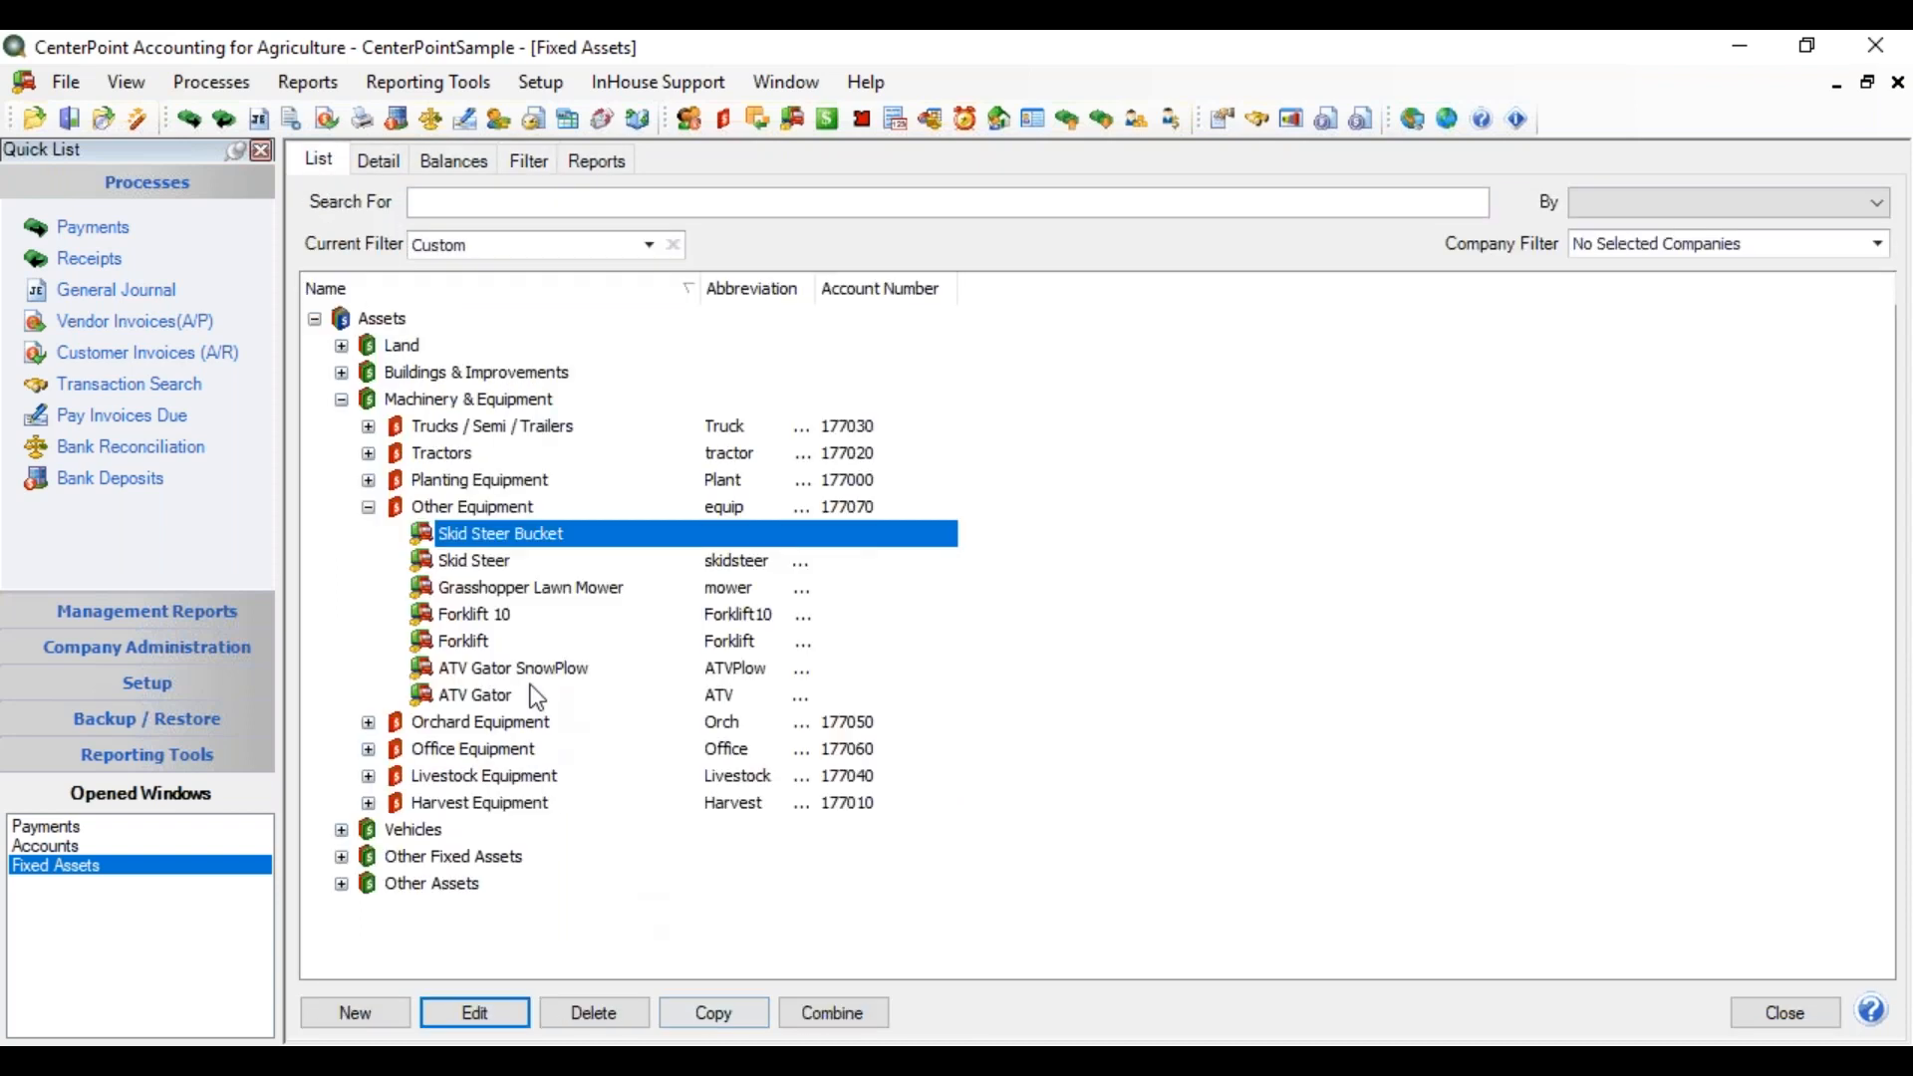
Open the Forklift 10 item and examine its asset detail for the company CenterPoint Distribution
{"action": "left_click", "coordinate": [470, 614]}
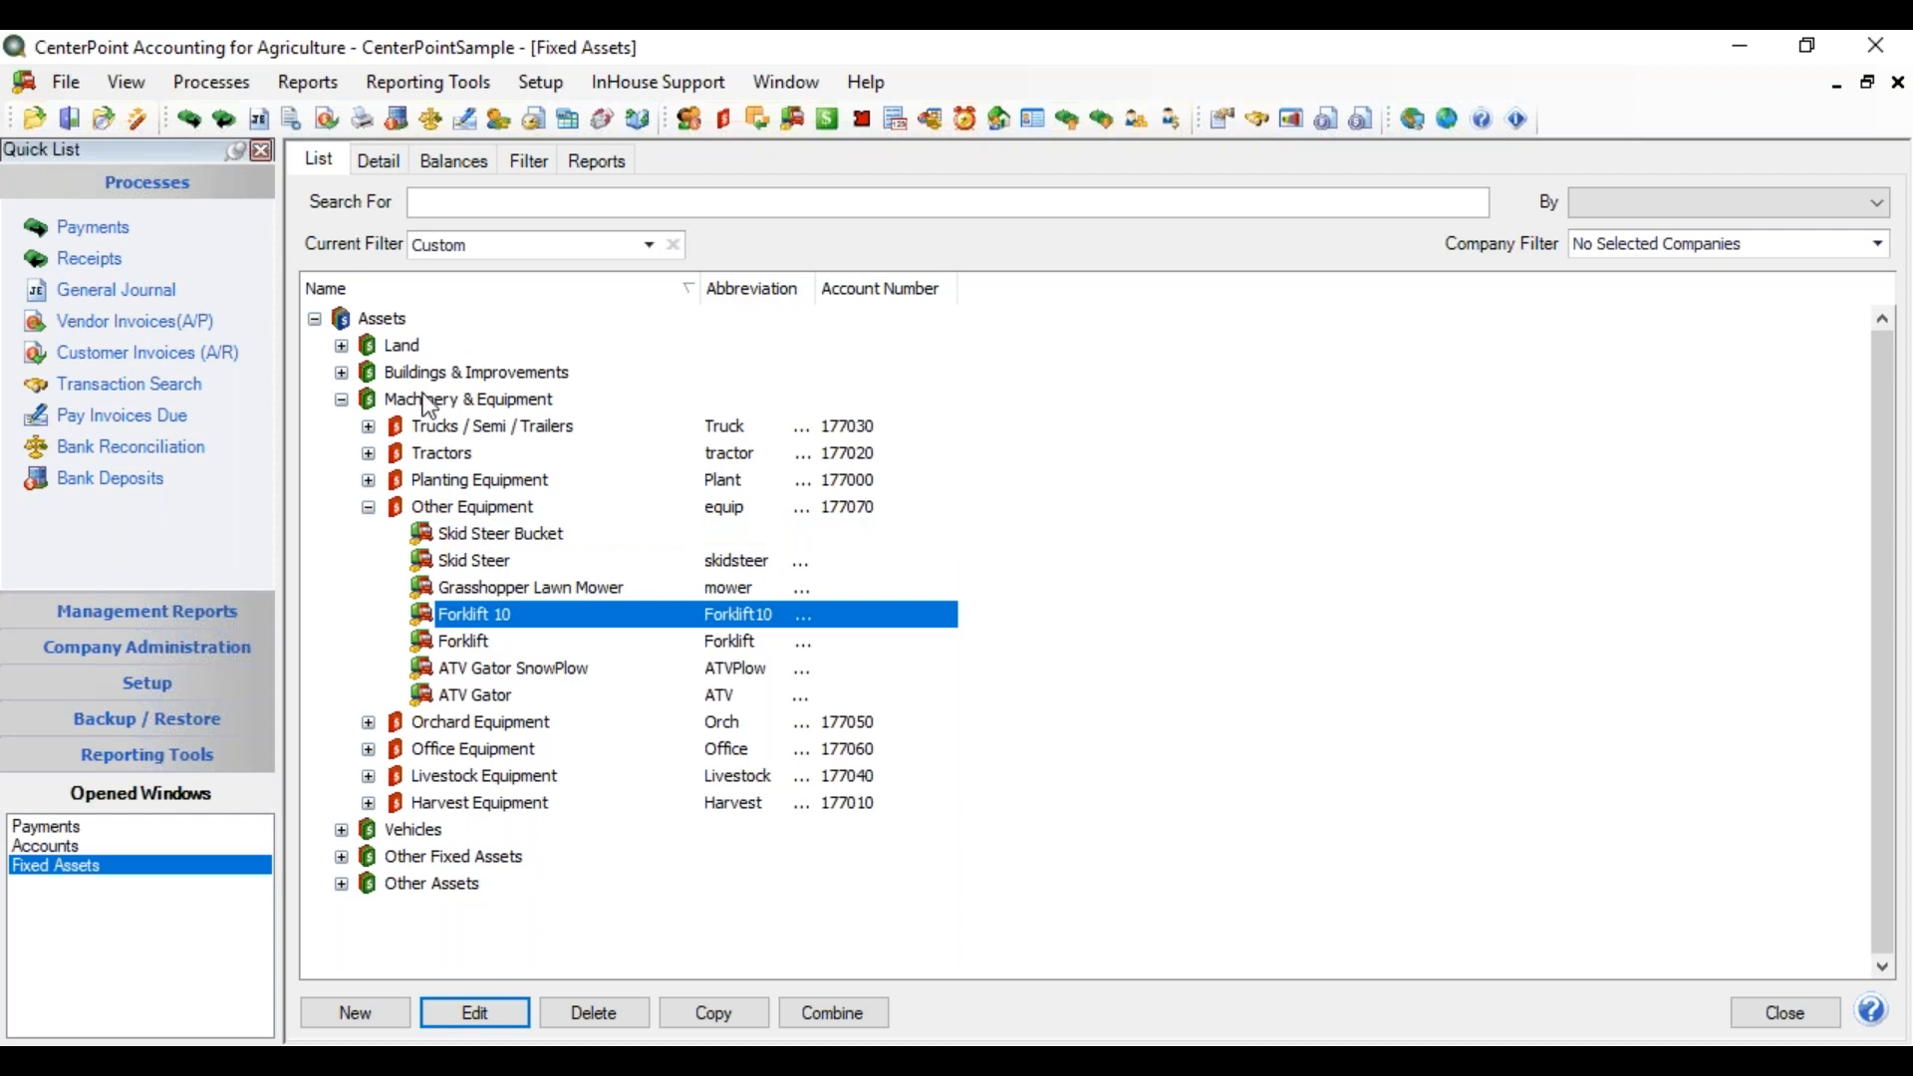
{"action": "left_click", "coordinate": [381, 159]}
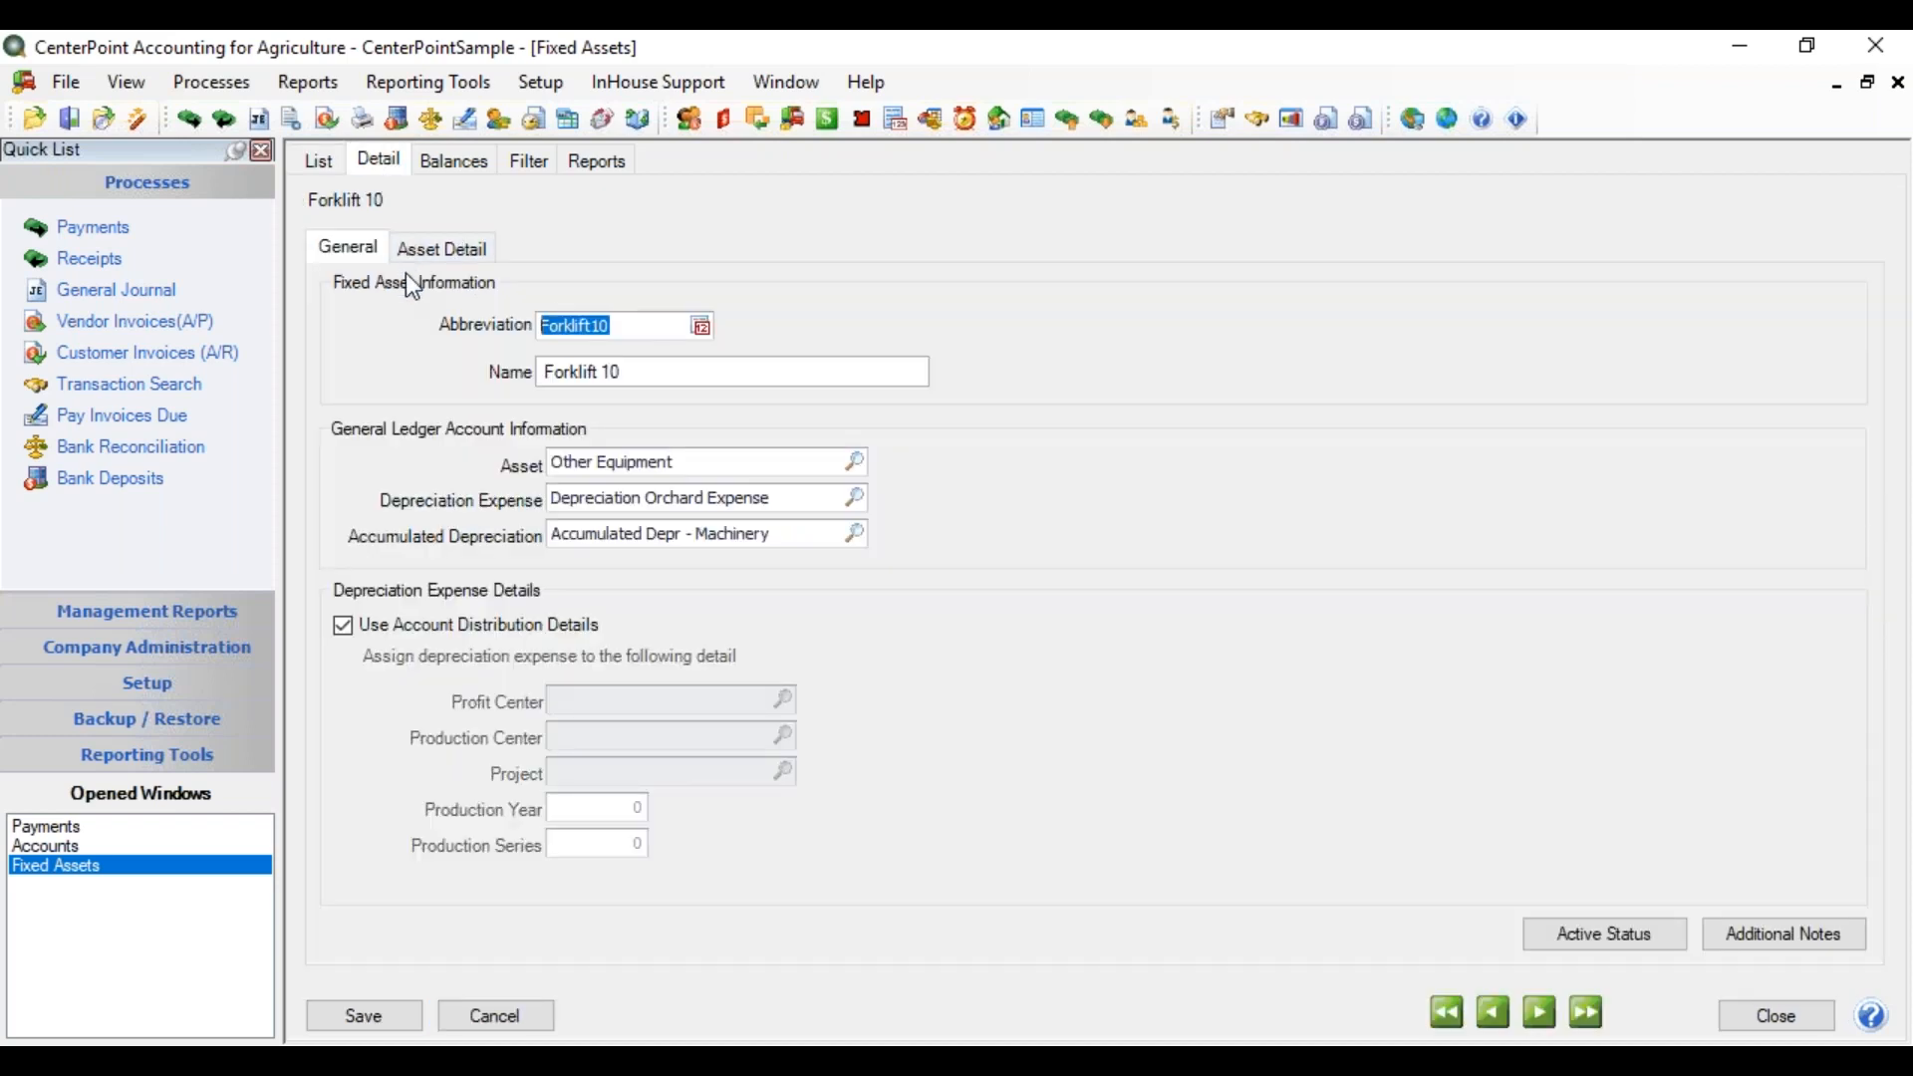
{"action": "left_click", "coordinate": [444, 251]}
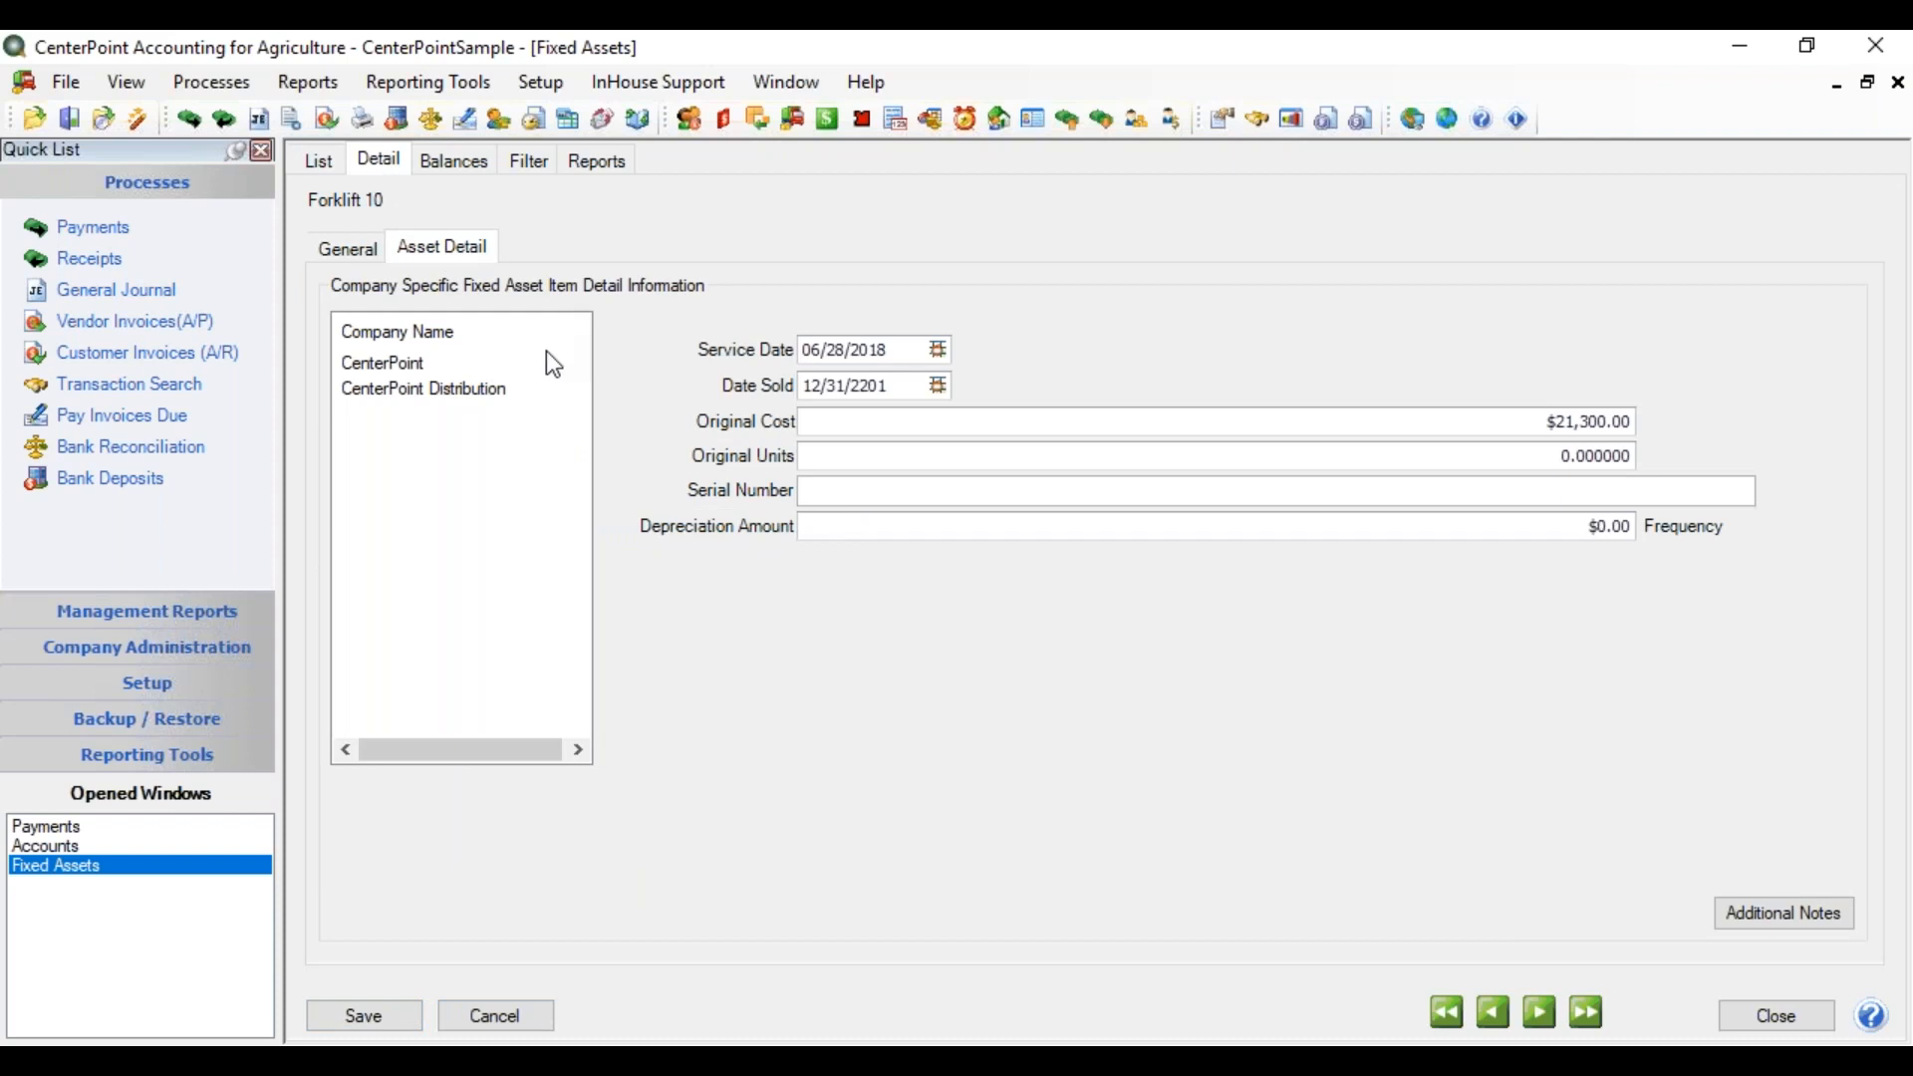
{"action": "left_click", "coordinate": [428, 368]}
{"action": "left_click", "coordinate": [428, 385]}
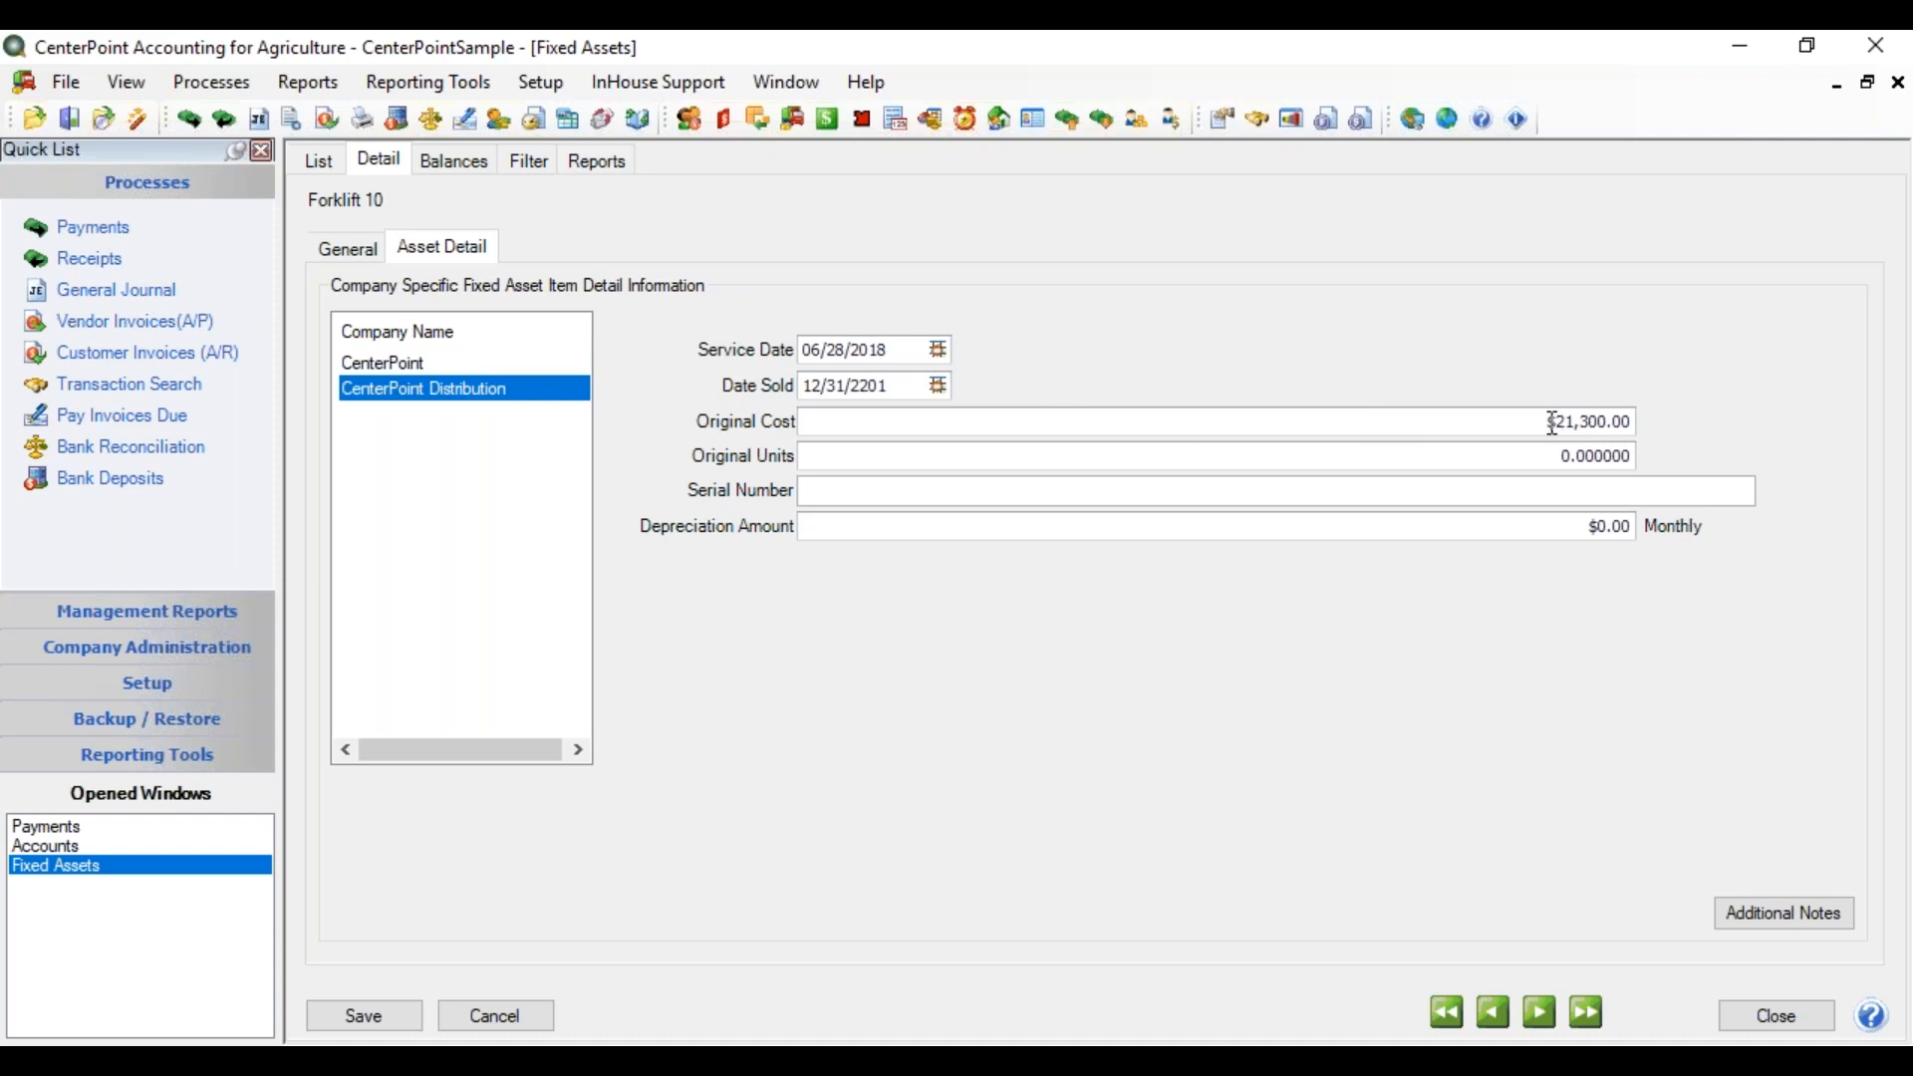
Return to the list and examine the asset detail of the Forklift item for comparison with Forklift 10
{"action": "left_click", "coordinate": [323, 161]}
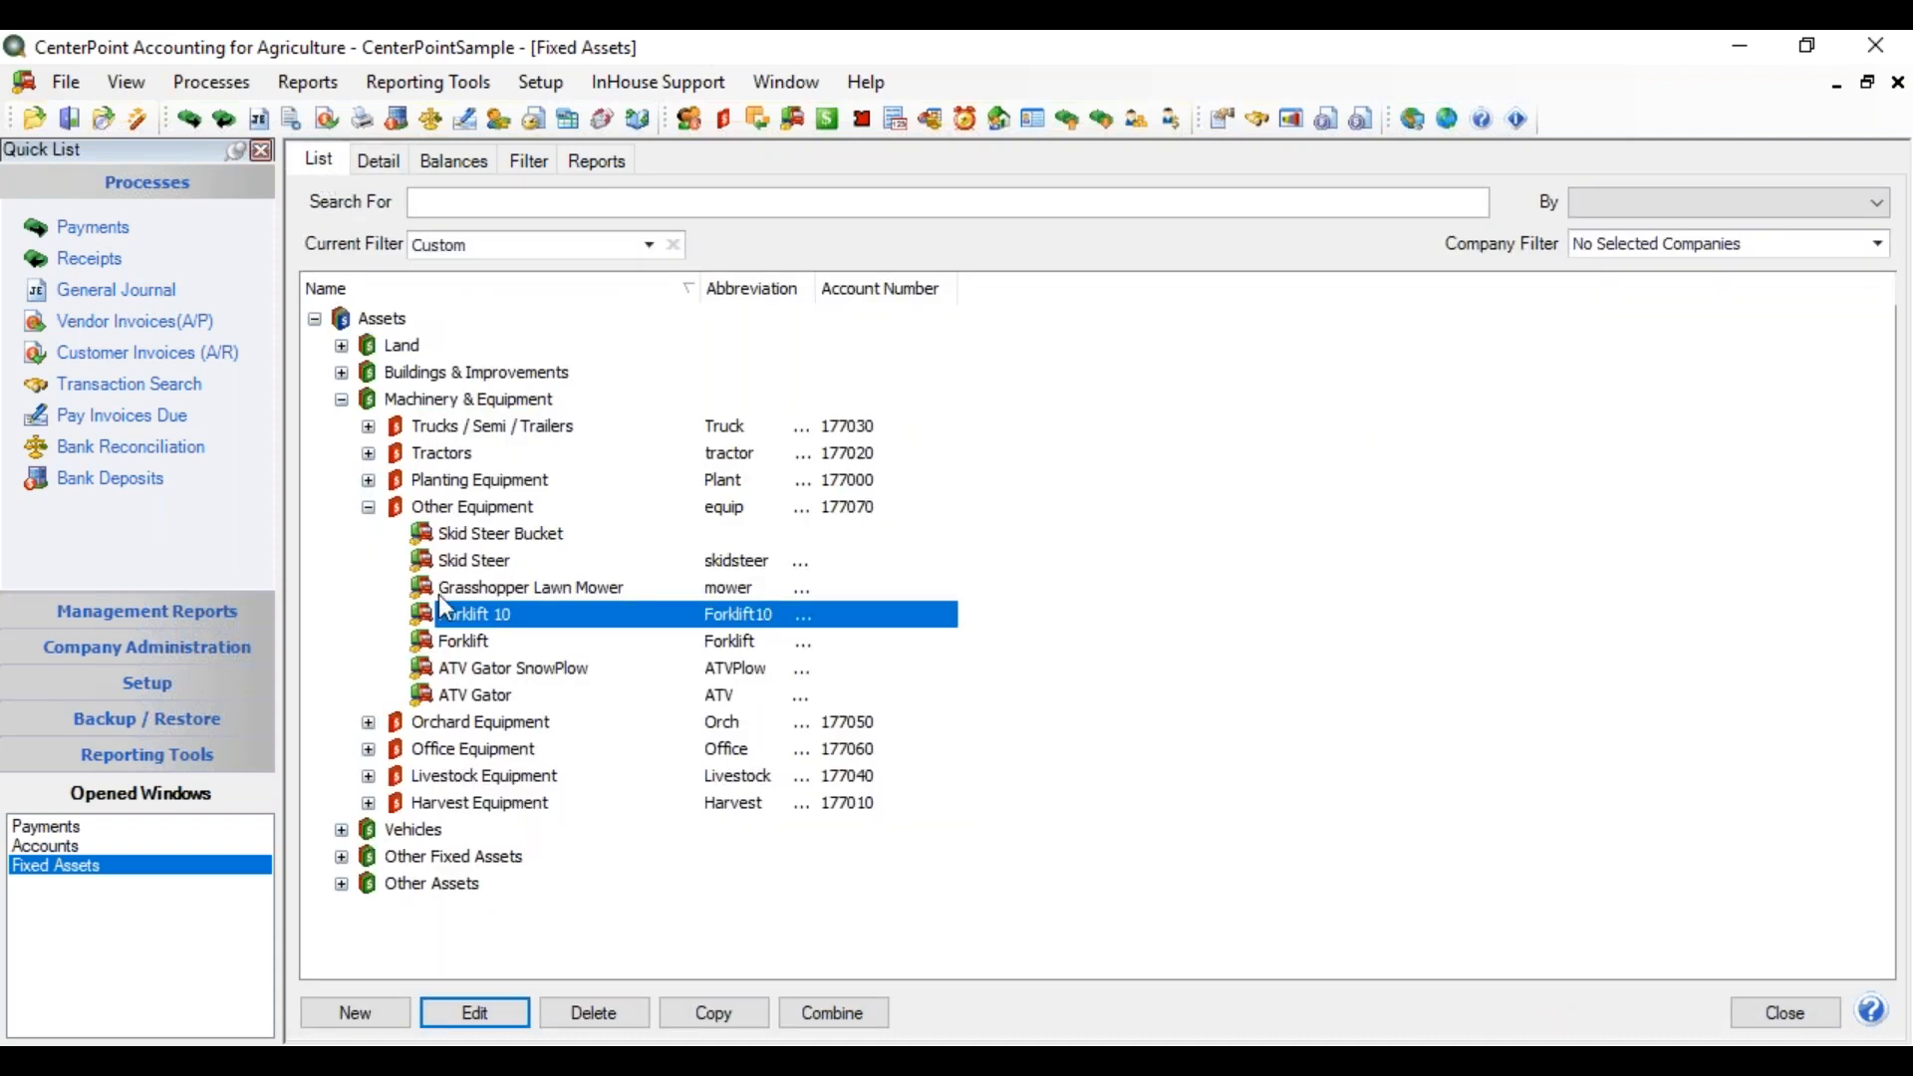
{"action": "left_click", "coordinate": [456, 644]}
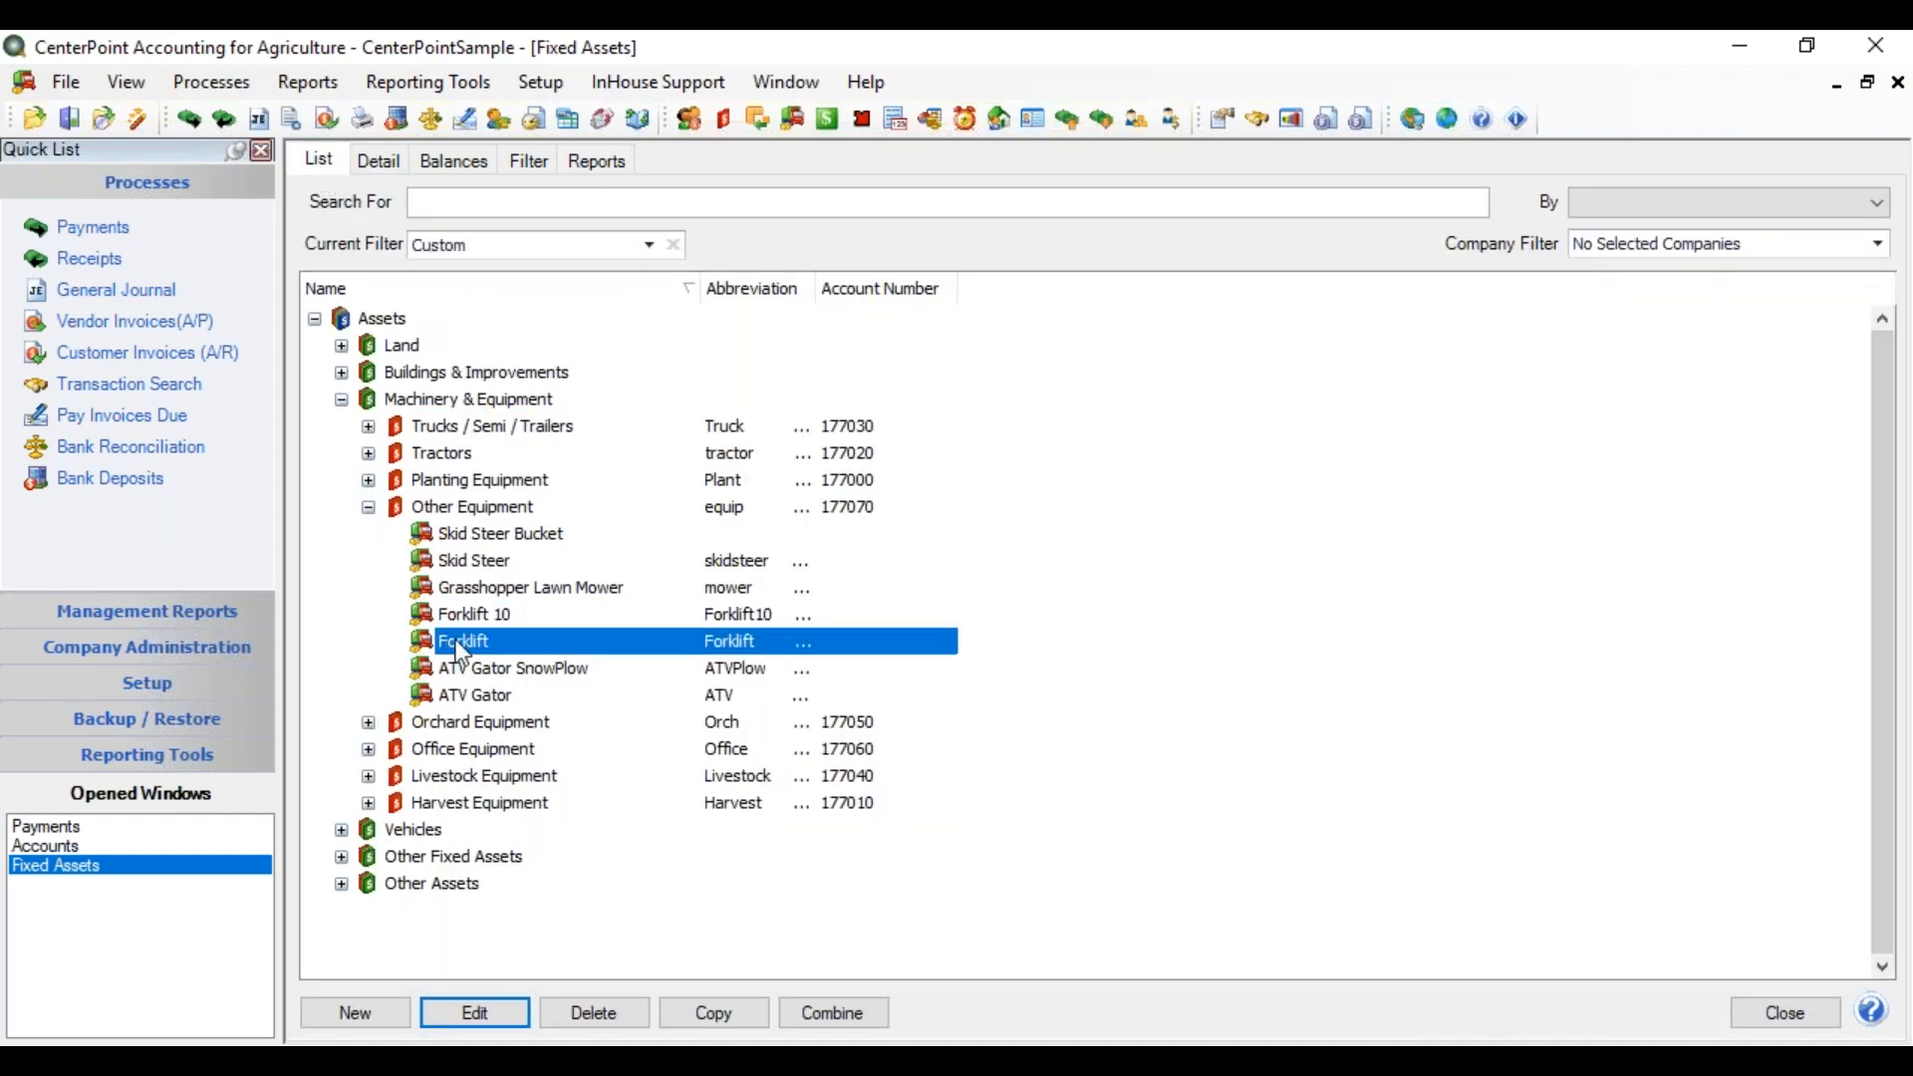
{"action": "left_click", "coordinate": [381, 163]}
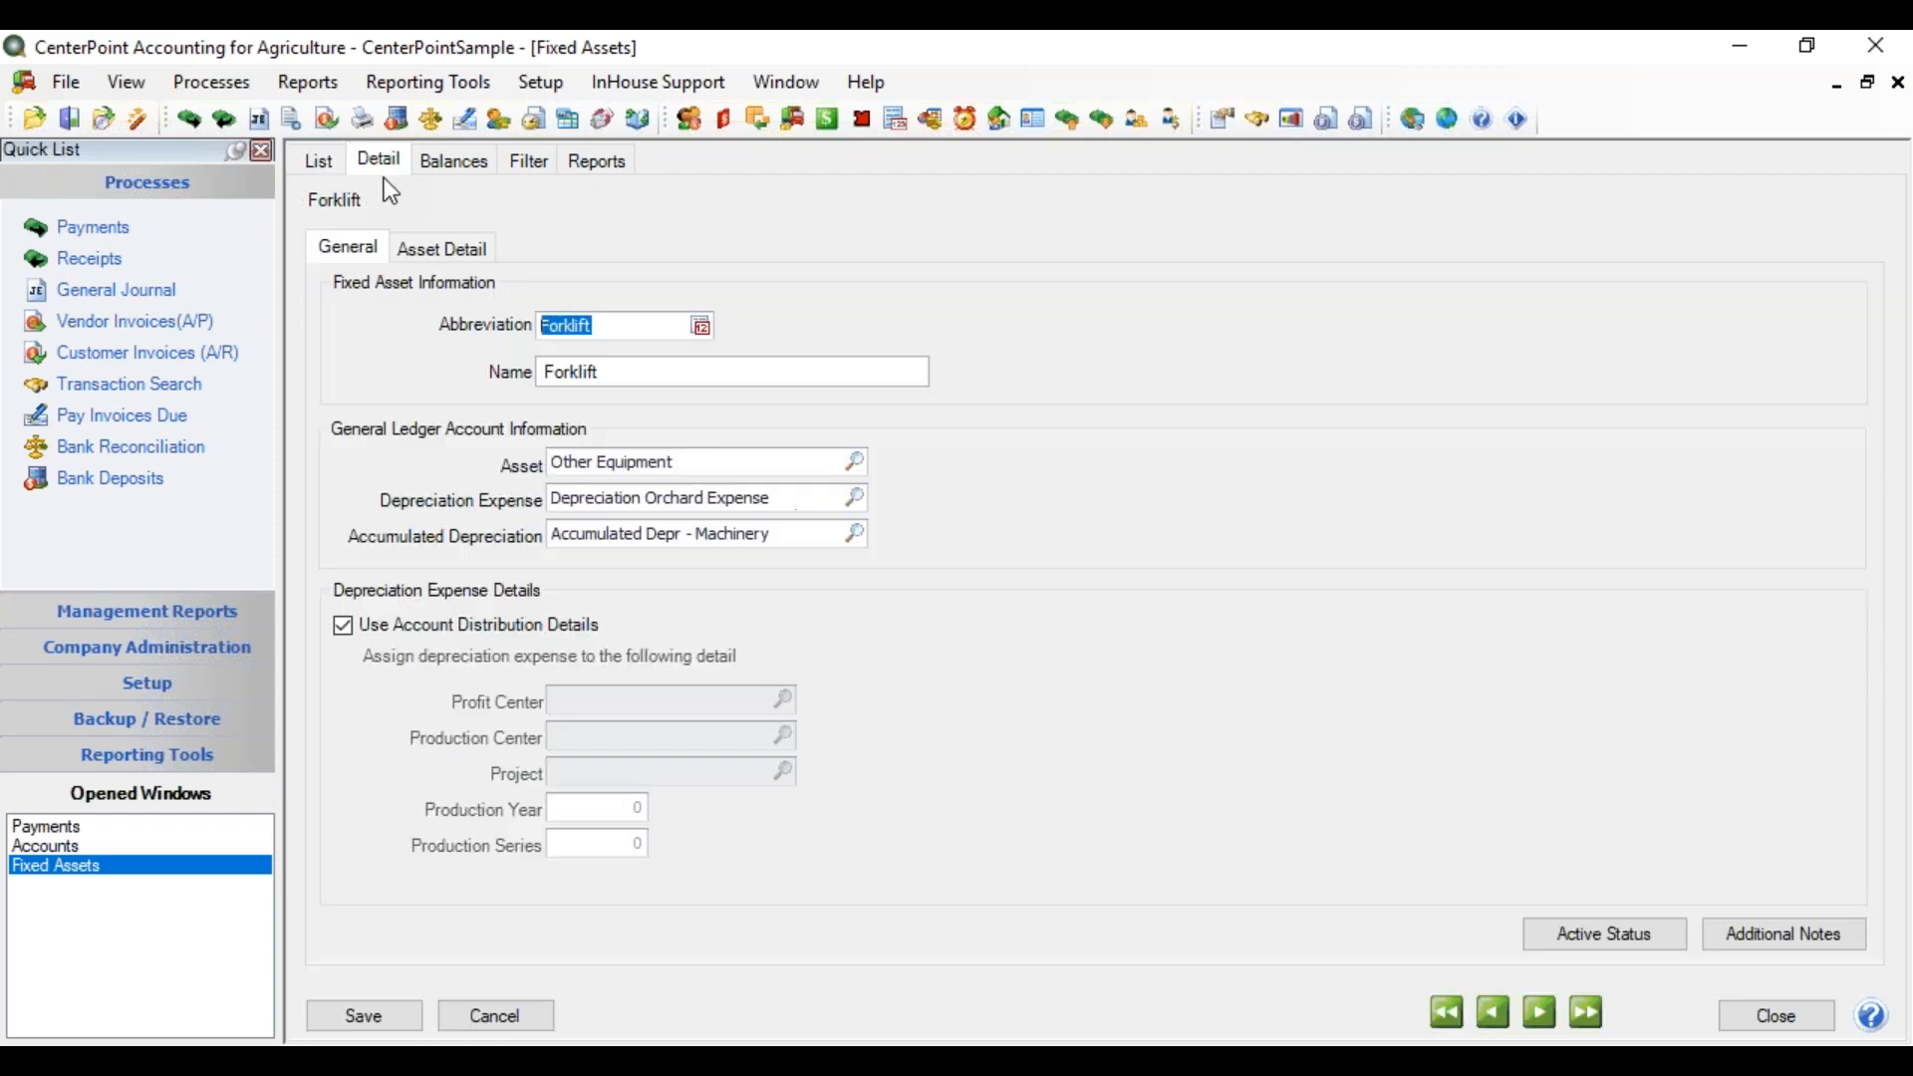
{"action": "left_click", "coordinate": [445, 249]}
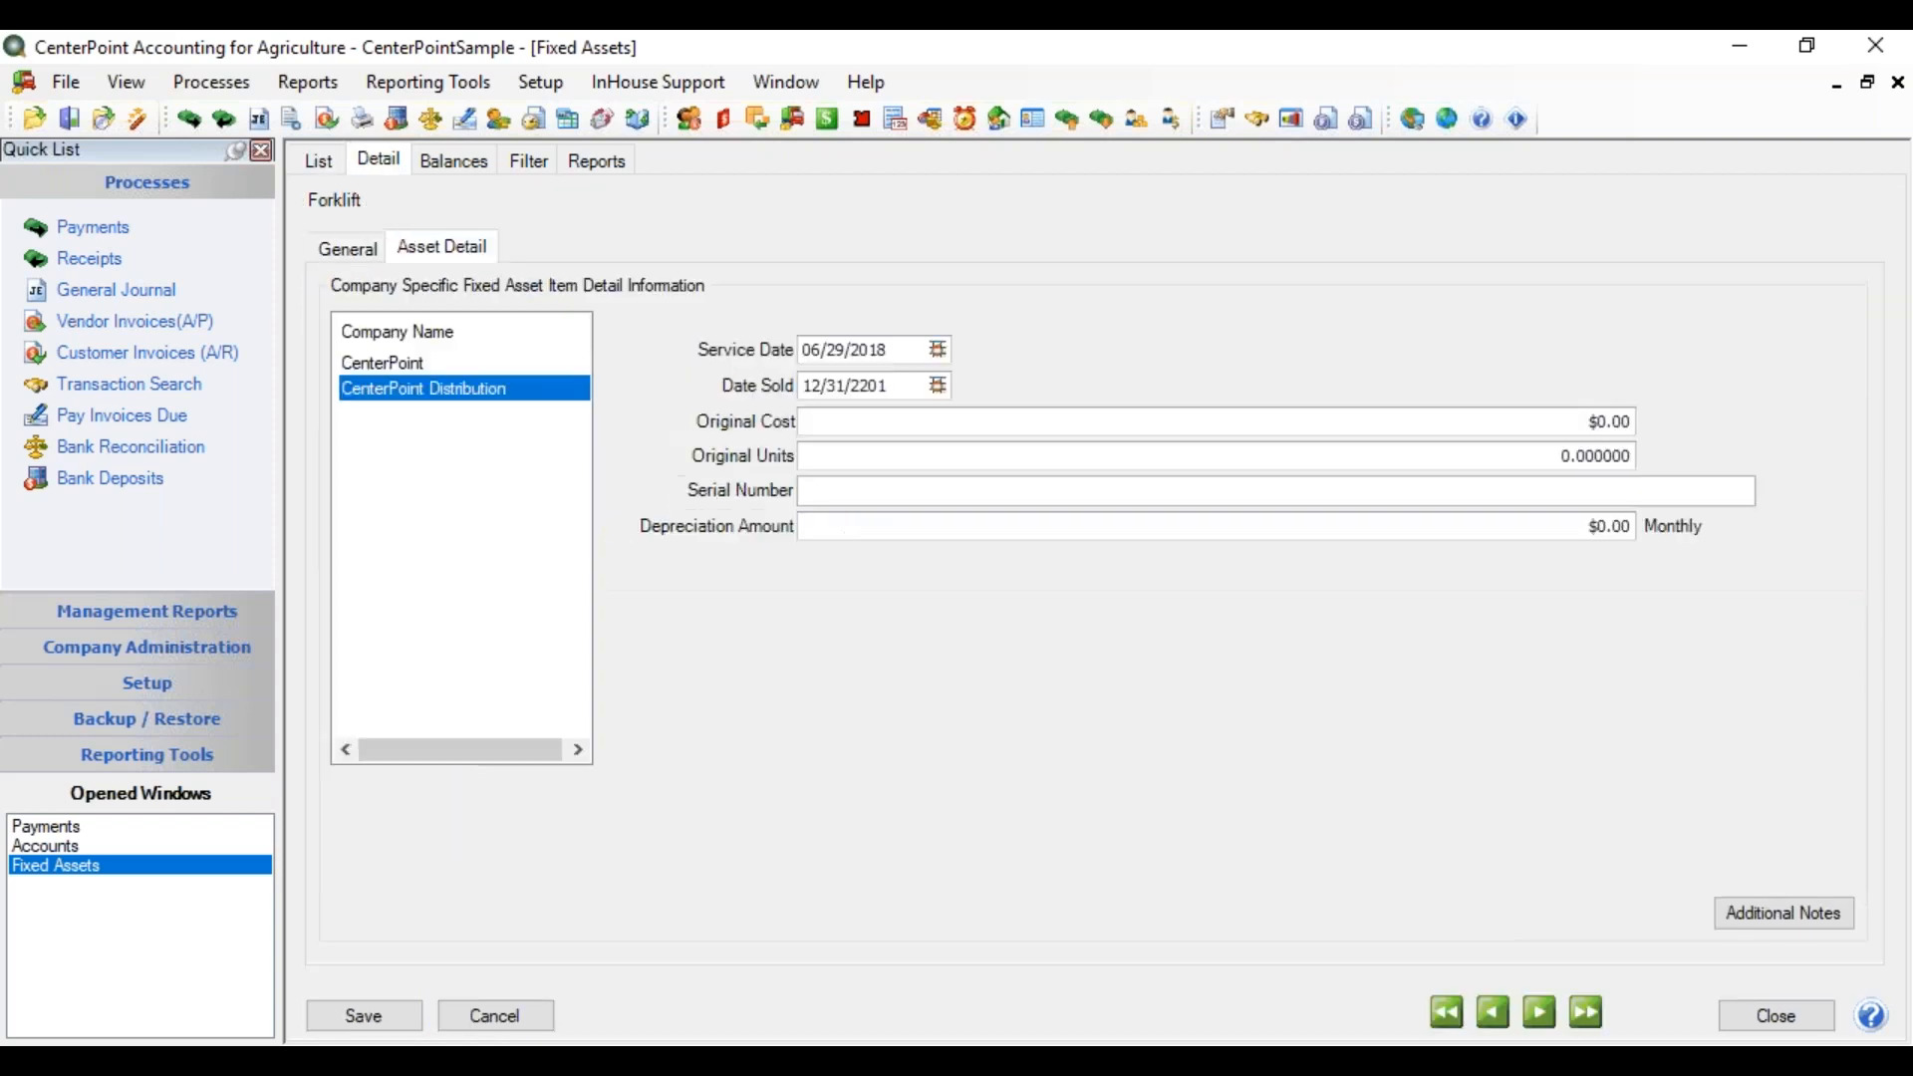
Compare the Forklift item's asset detail for CenterPoint and CenterPoint Distribution, and return to the fixed asset list
{"action": "left_click", "coordinate": [412, 364]}
{"action": "left_click", "coordinate": [418, 390]}
{"action": "left_click", "coordinate": [318, 164]}
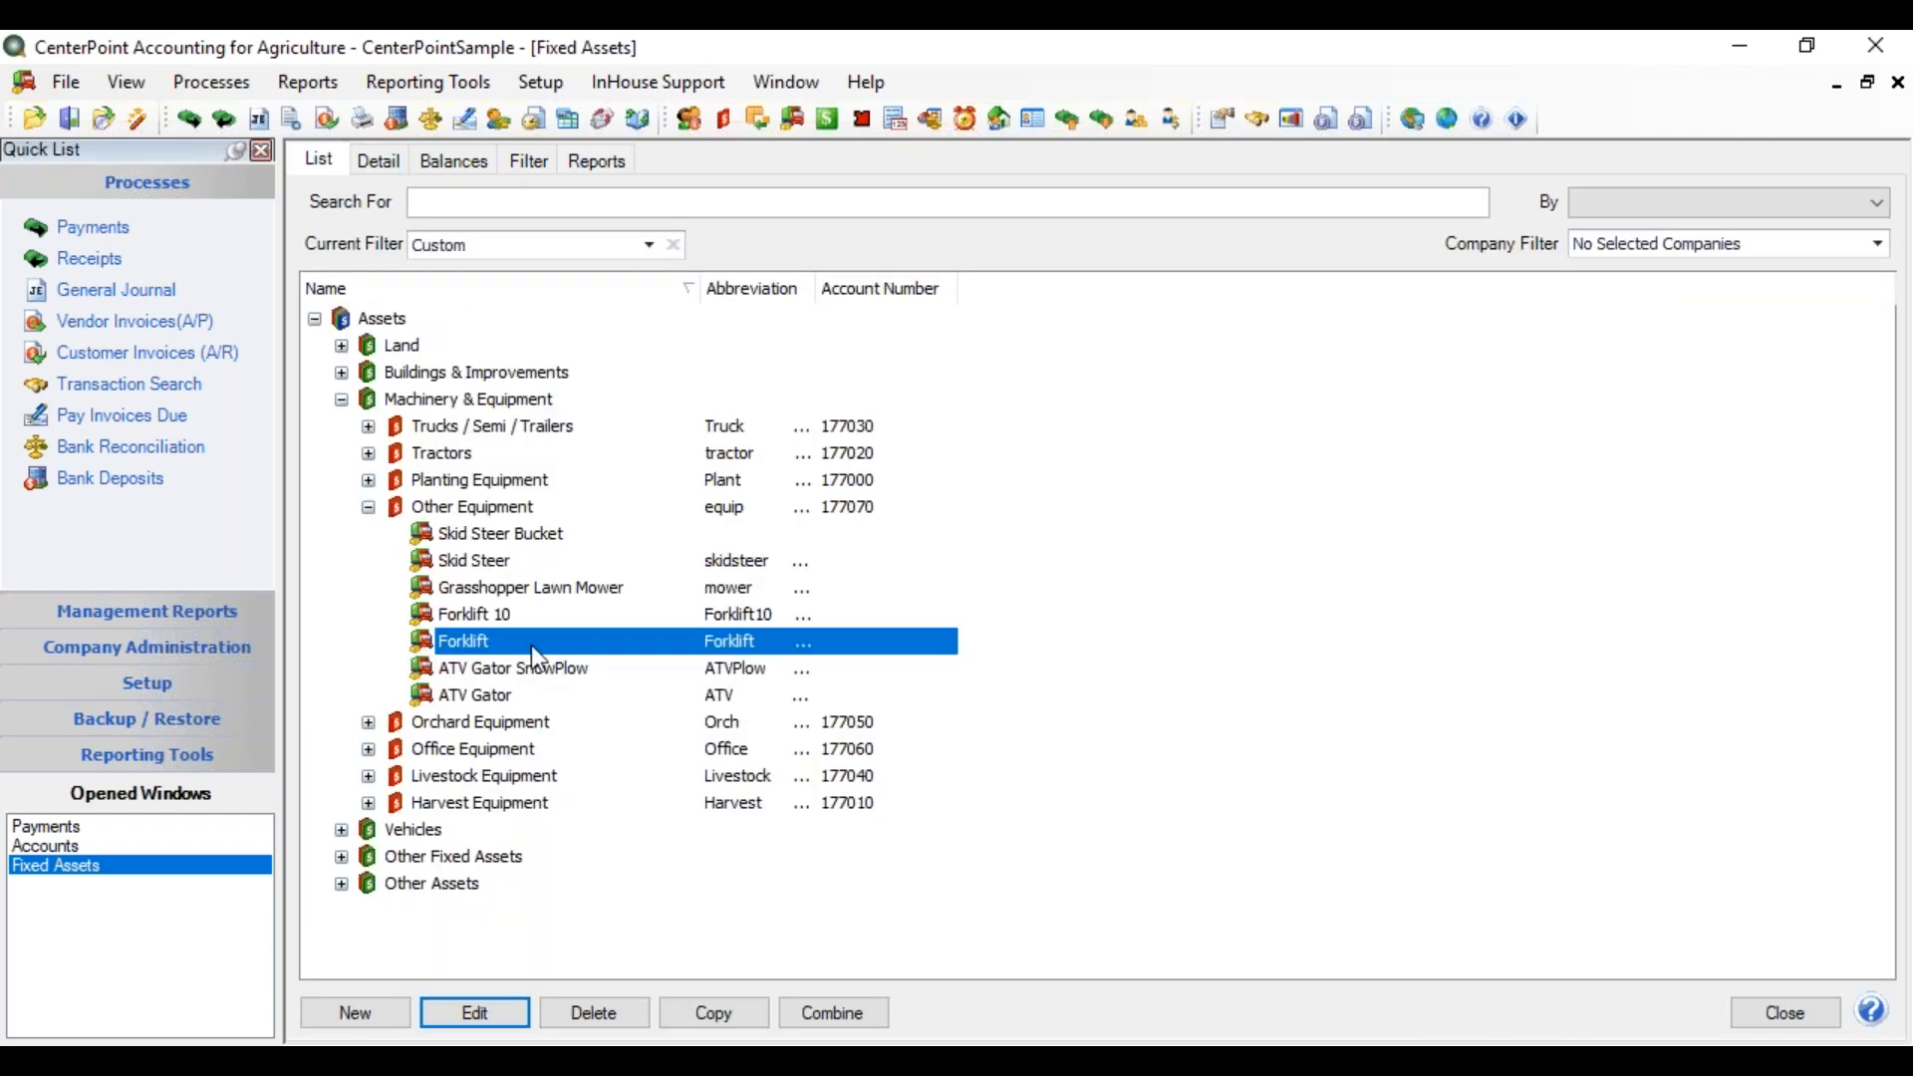
Combine the Forklift 10 item into the Forklift item, removing Forklift 10 from the database
{"action": "left_click", "coordinate": [493, 620]}
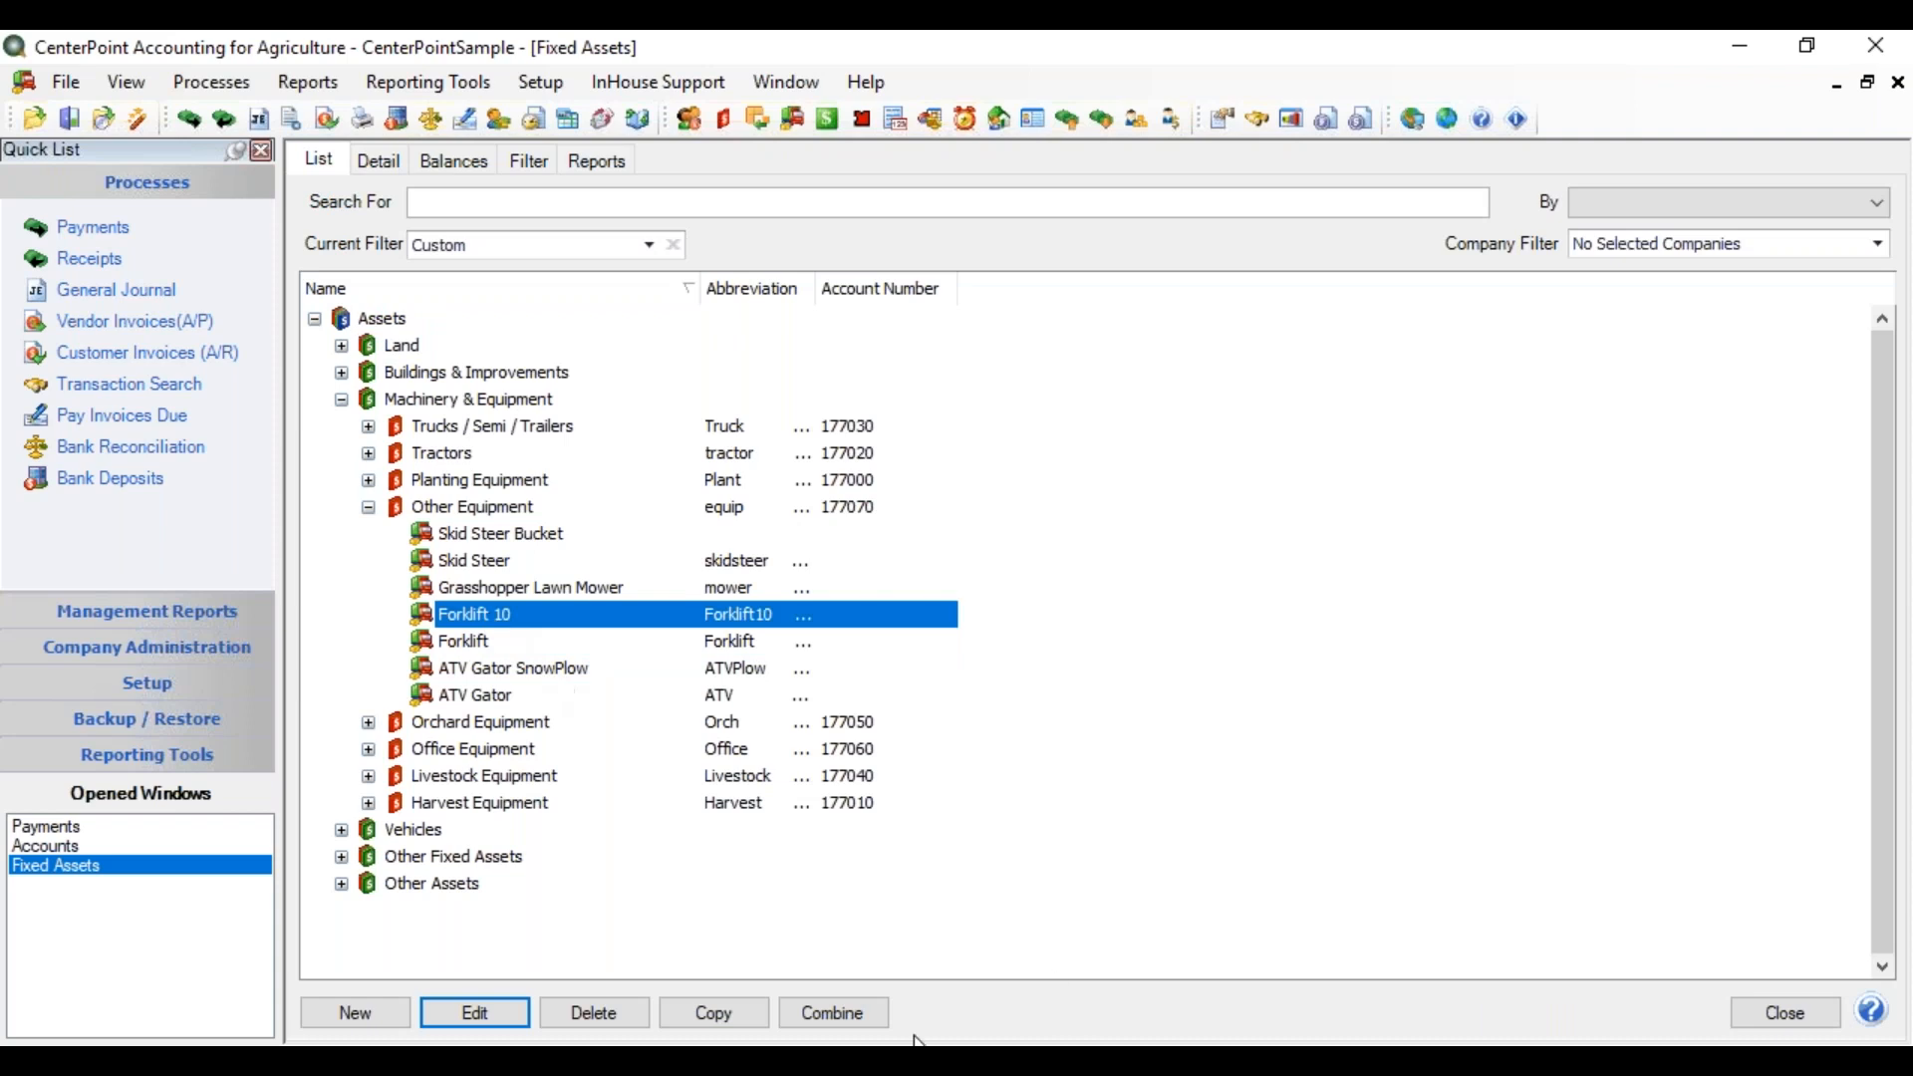
{"action": "left_click", "coordinate": [834, 1012]}
{"action": "left_click", "coordinate": [698, 441]}
{"action": "type", "text": "fork"}
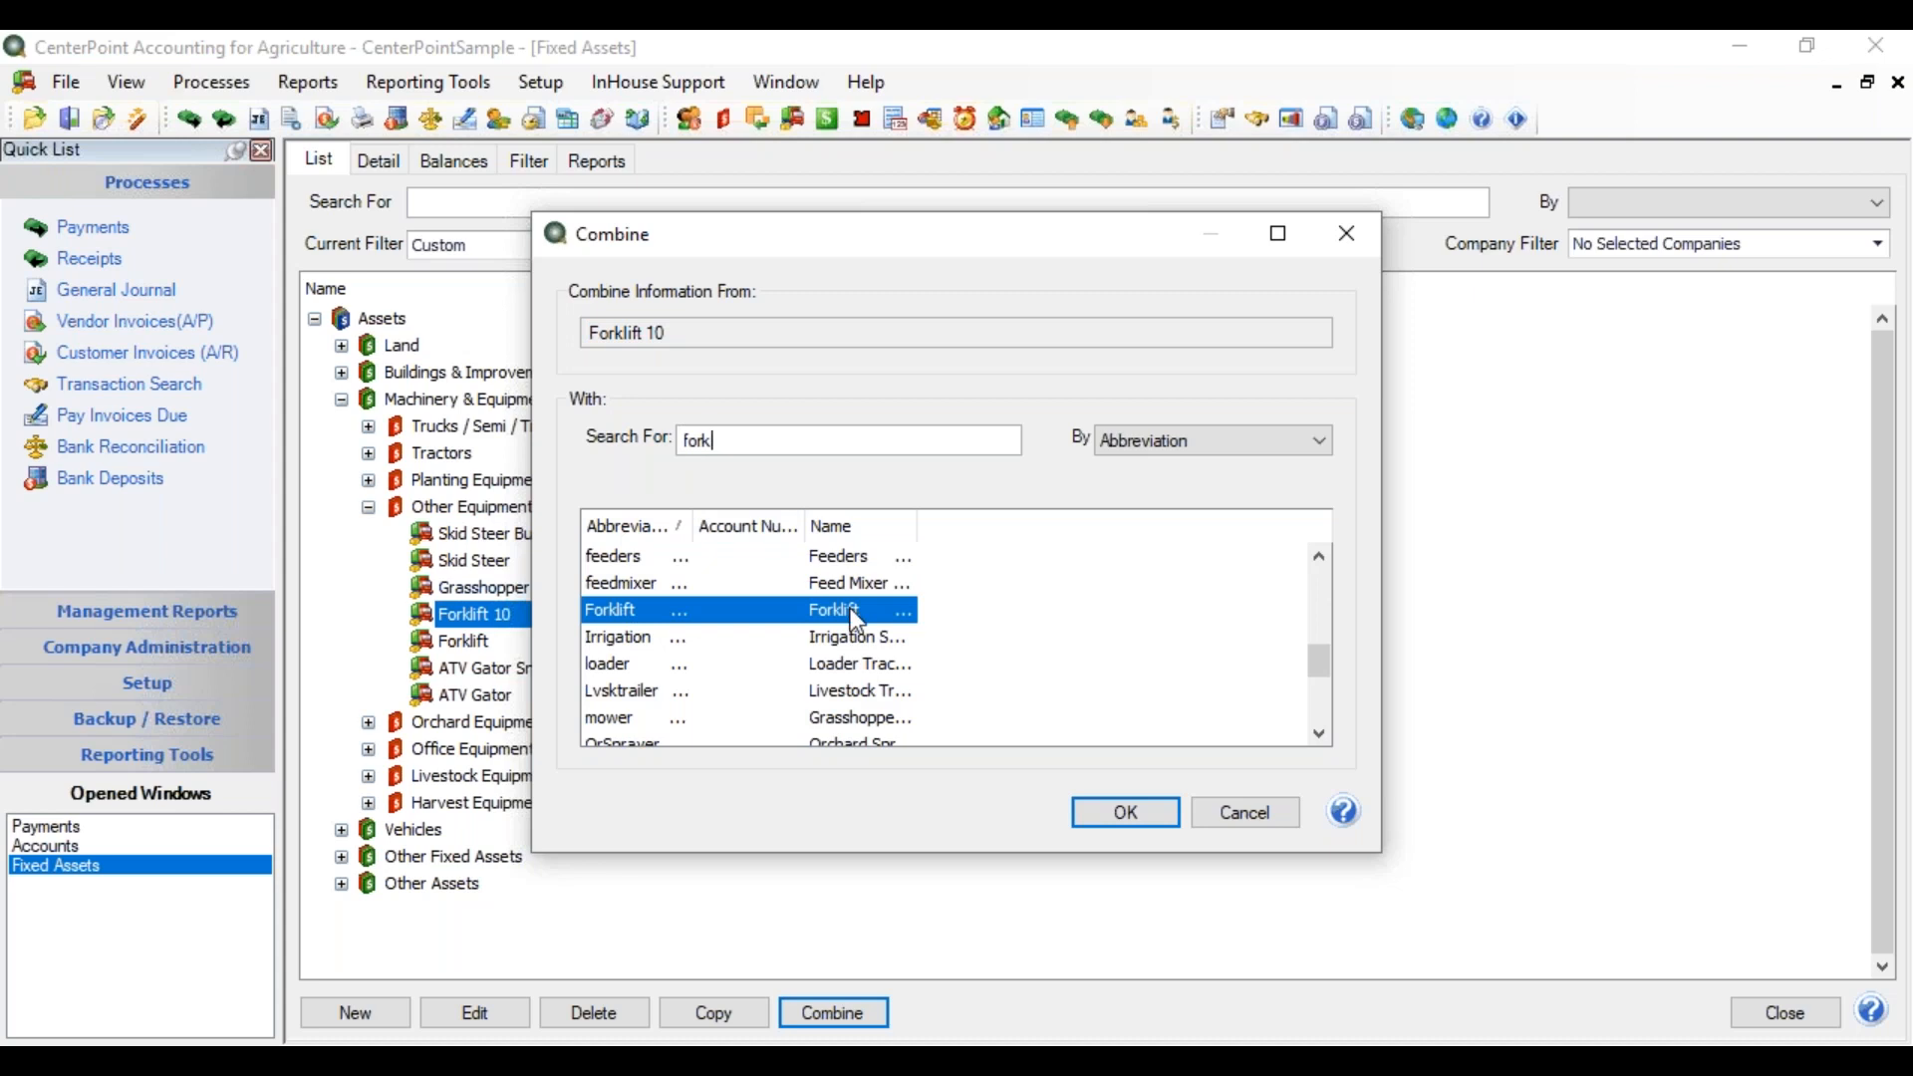
{"action": "left_click", "coordinate": [1126, 825]}
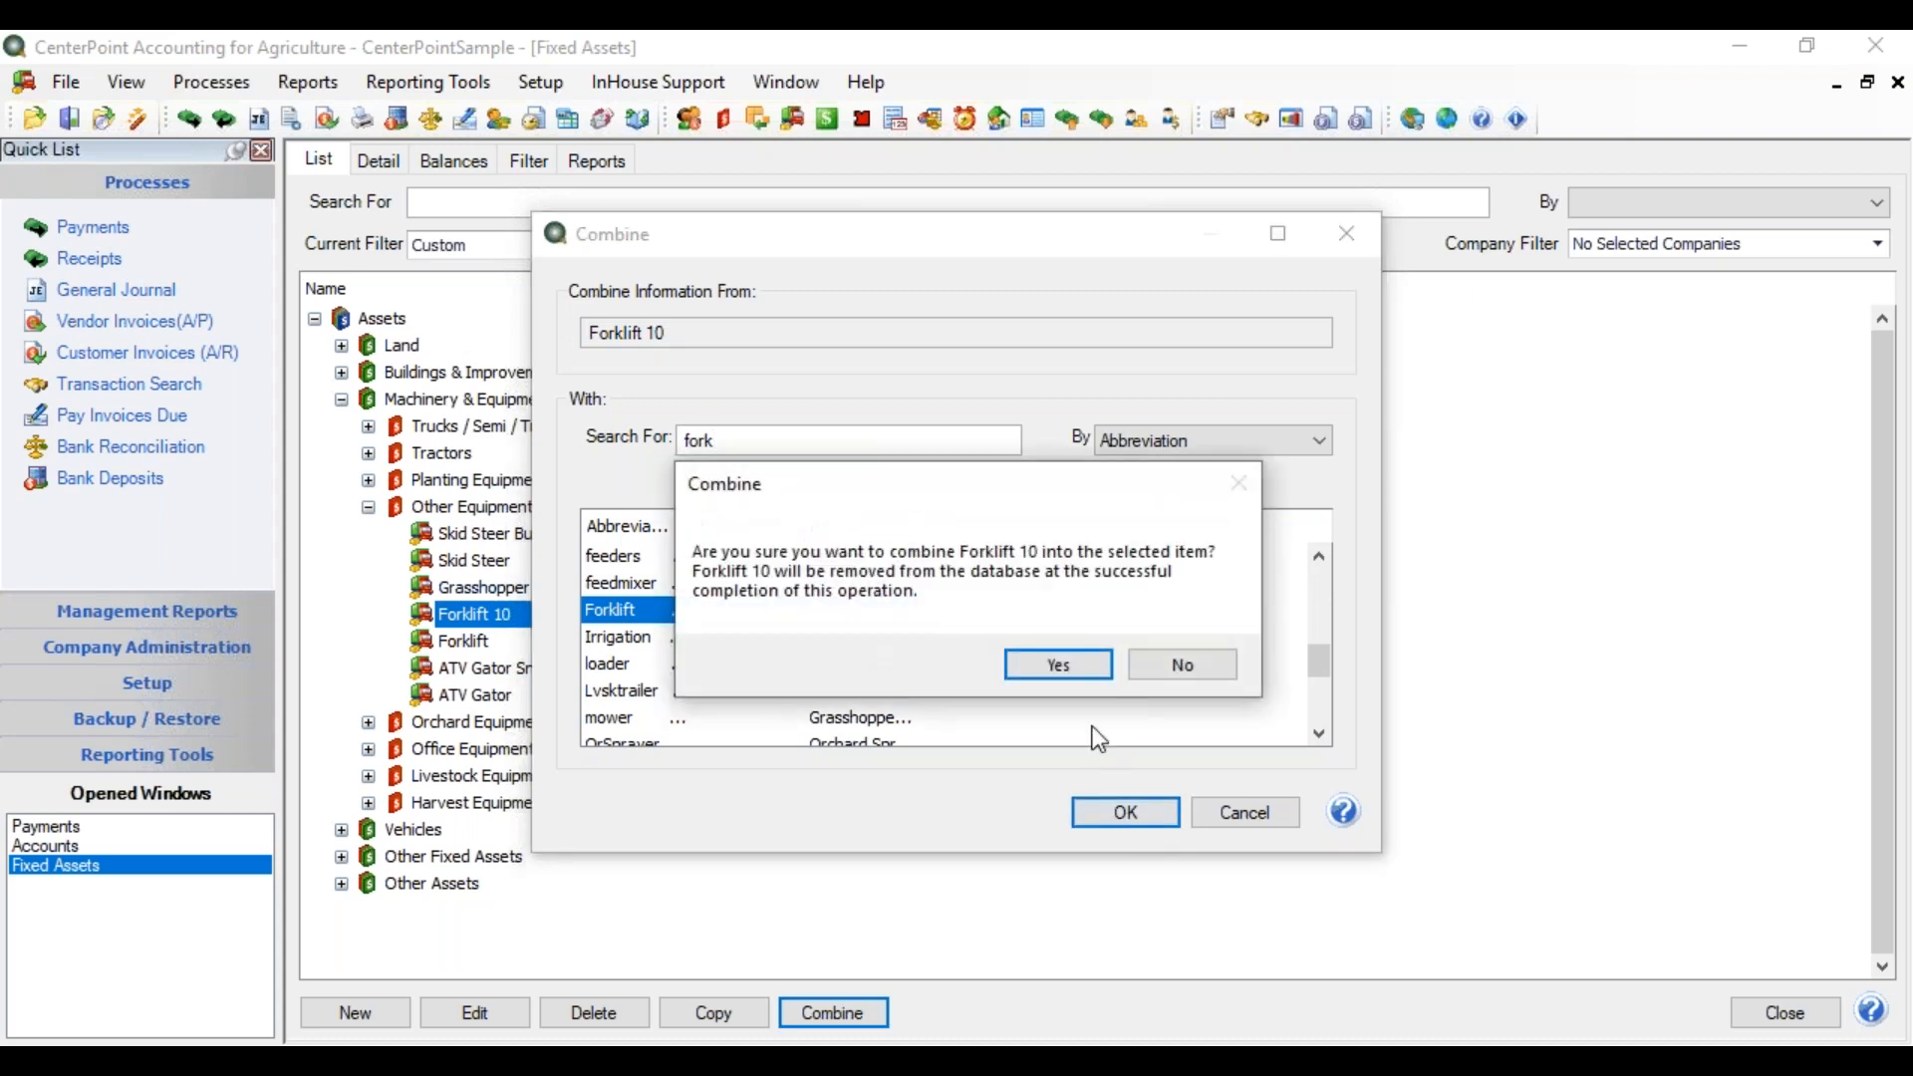
{"action": "left_click", "coordinate": [1060, 669]}
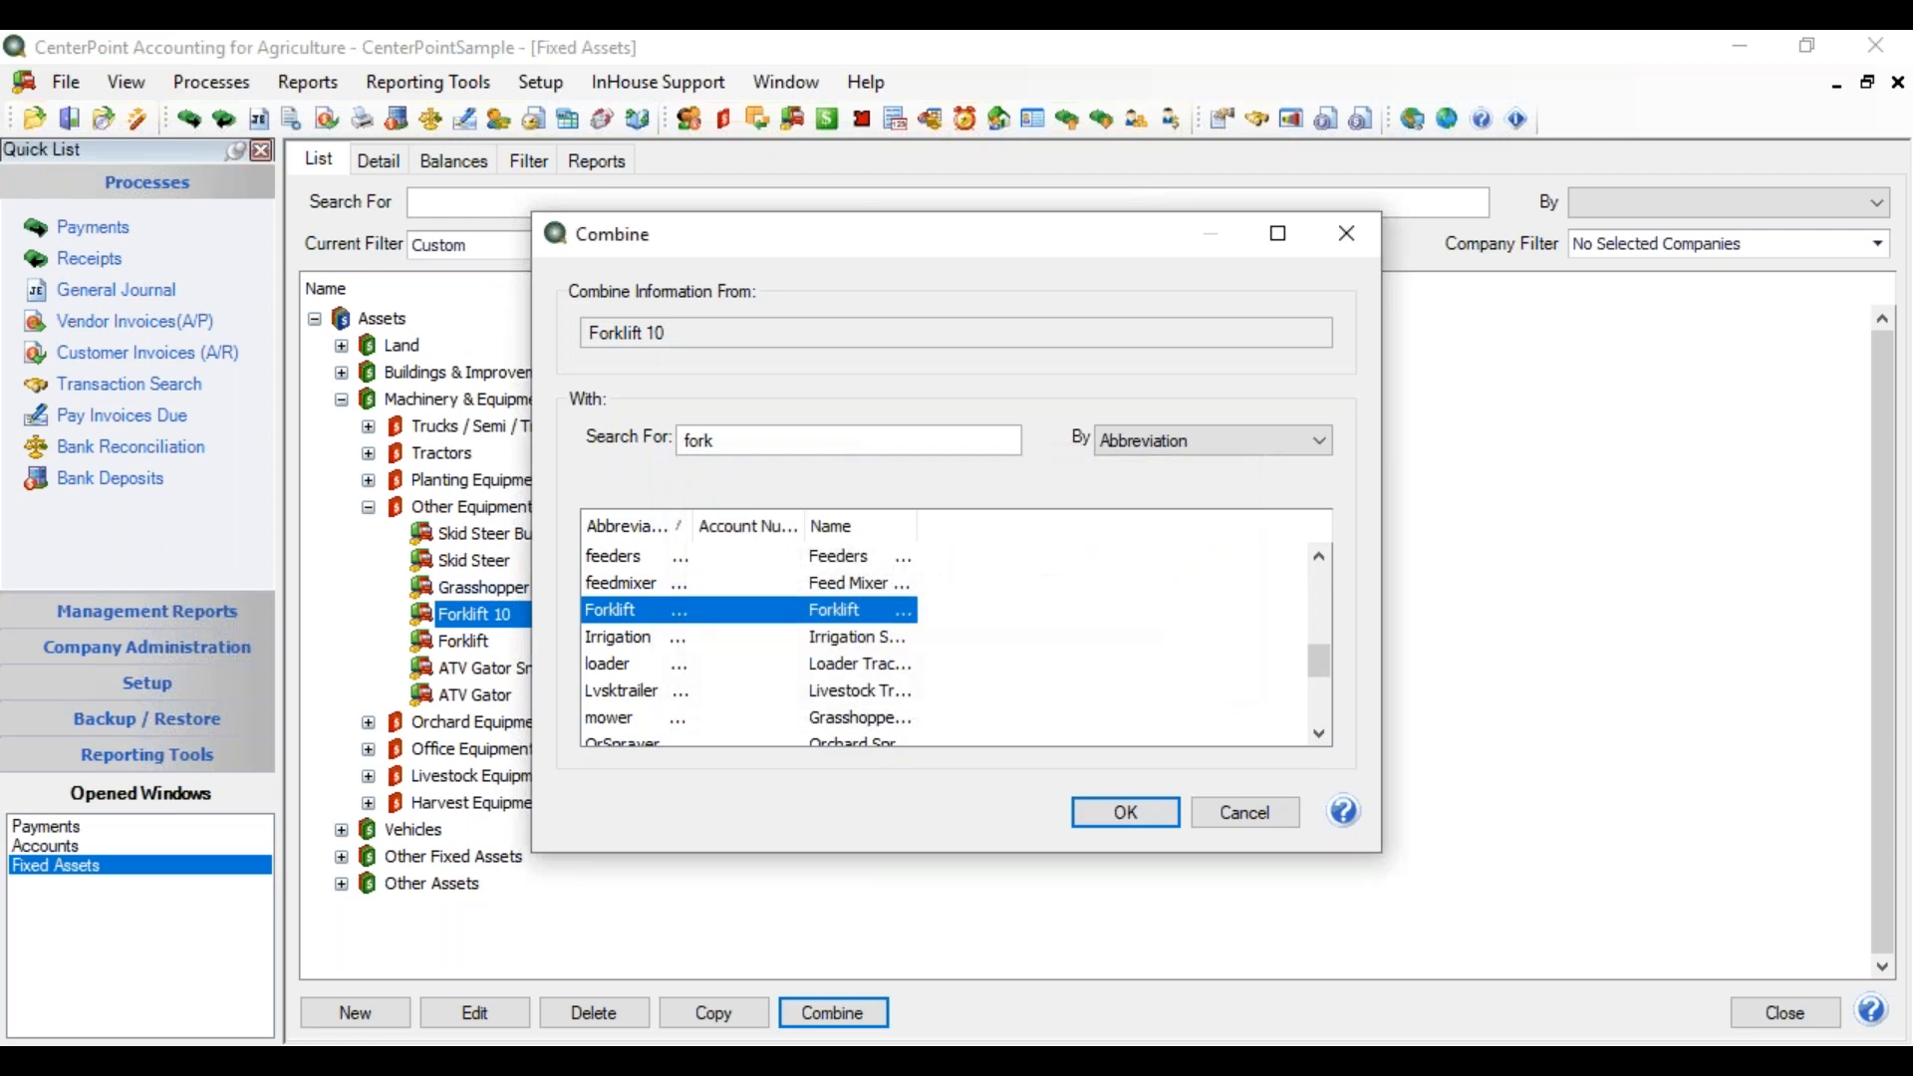
Open the combined Forklift item and examine its asset detail for CenterPoint and CenterPoint Distribution
{"action": "left_click", "coordinate": [483, 619]}
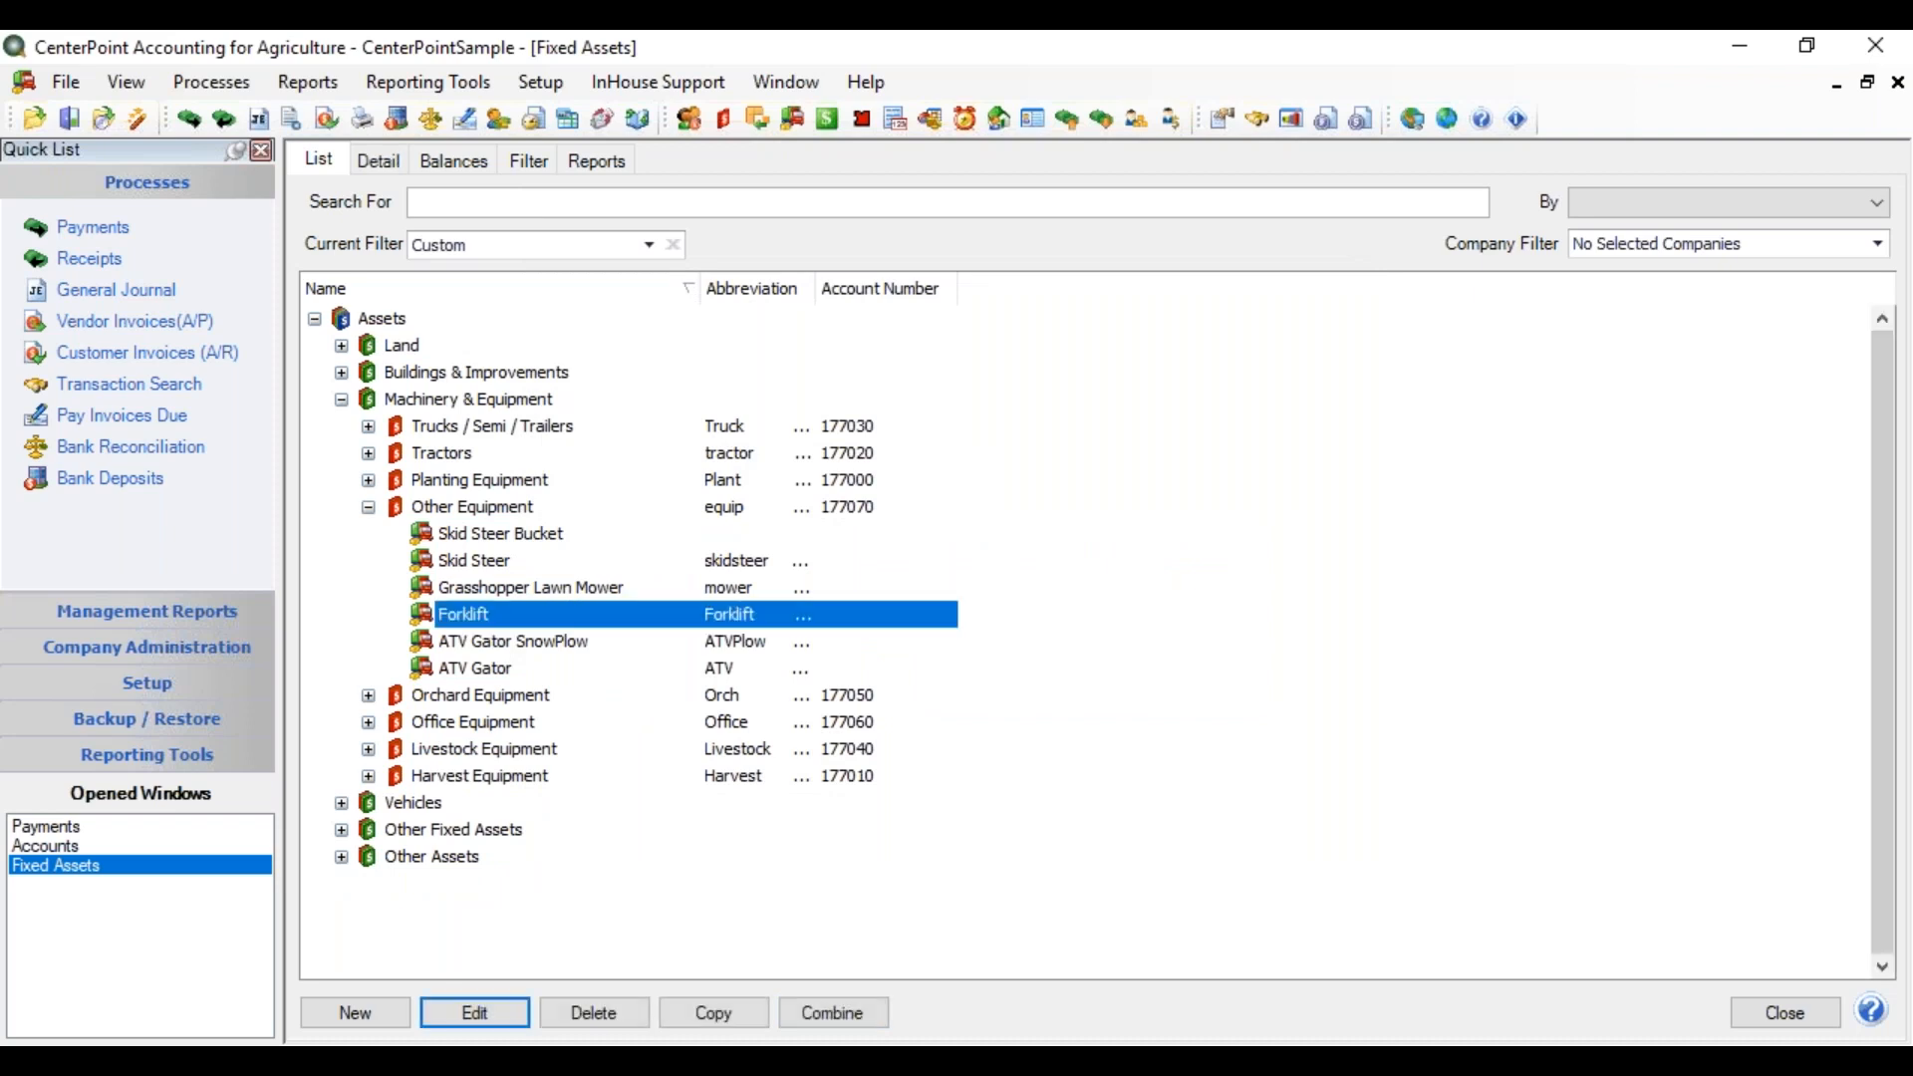
{"action": "left_click", "coordinate": [382, 154]}
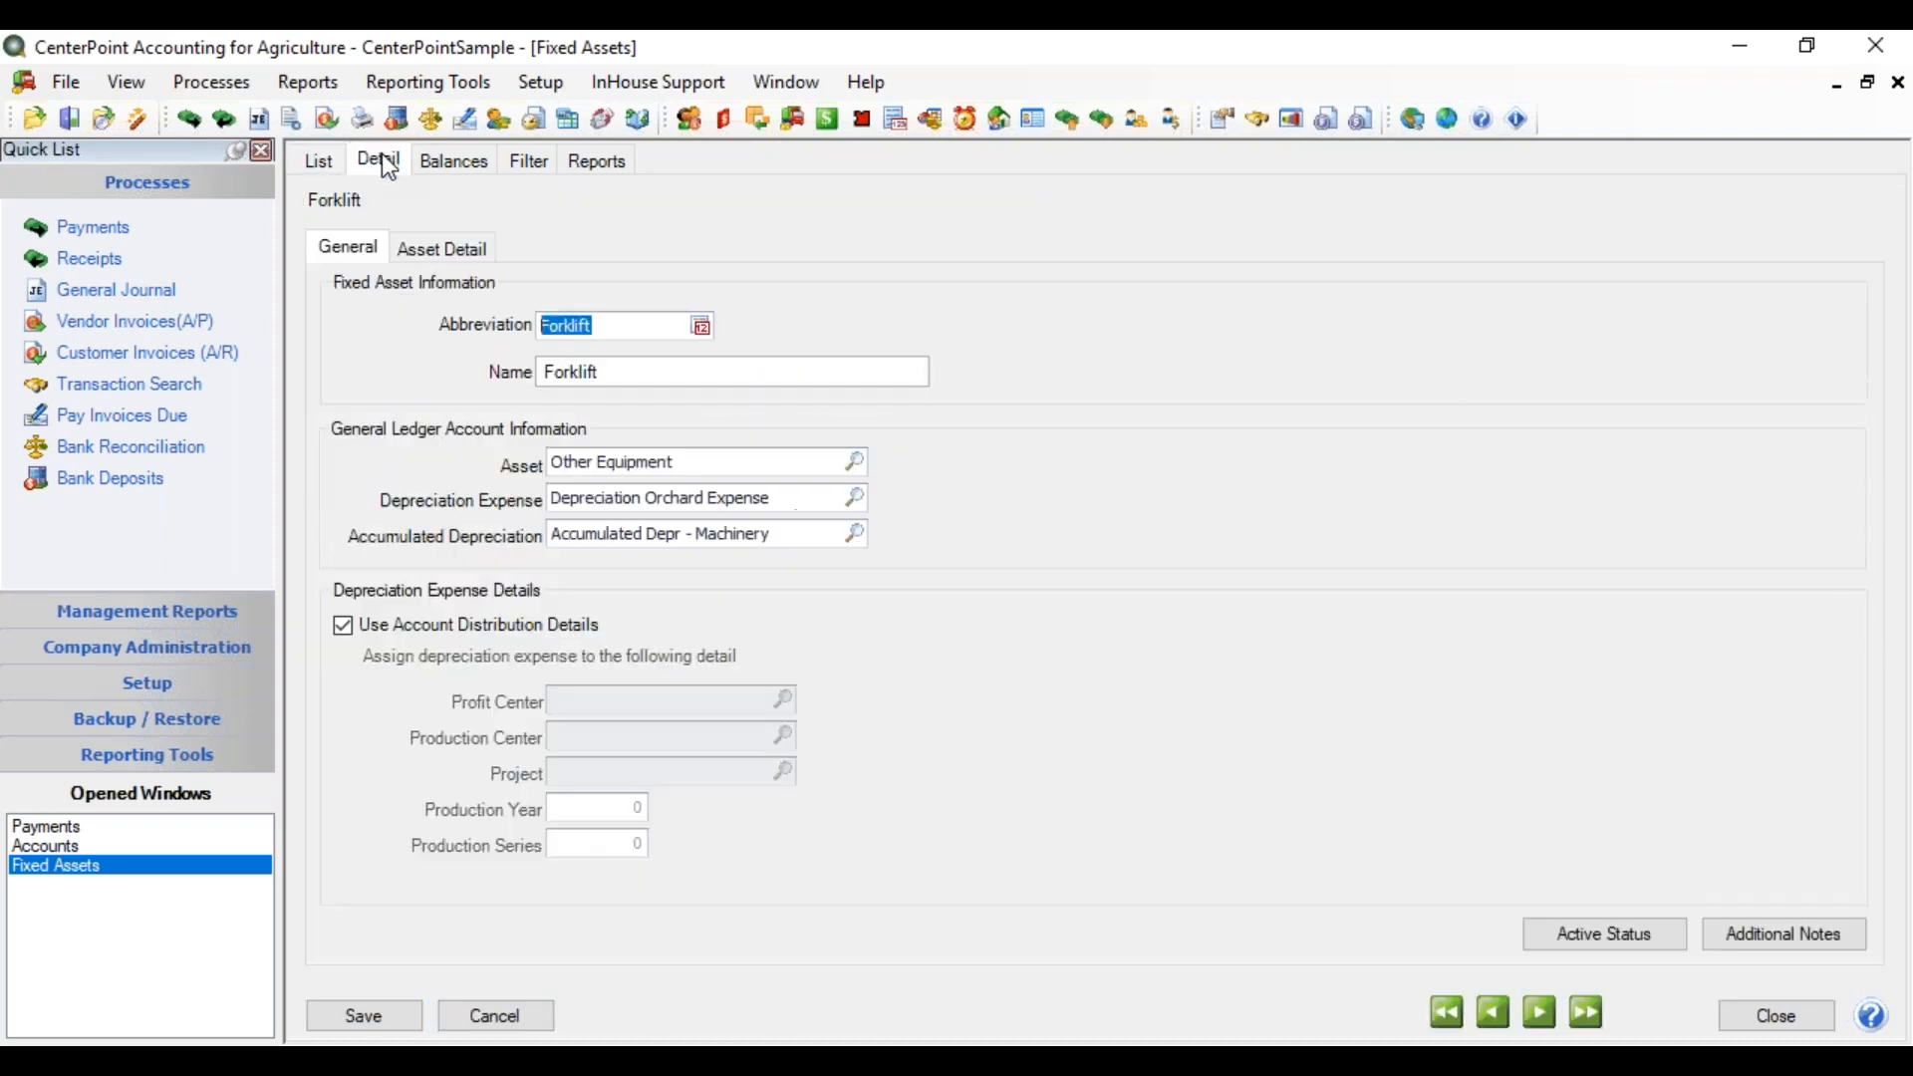
{"action": "left_click", "coordinate": [410, 245]}
{"action": "left_click", "coordinate": [369, 363]}
{"action": "left_click", "coordinate": [399, 392]}
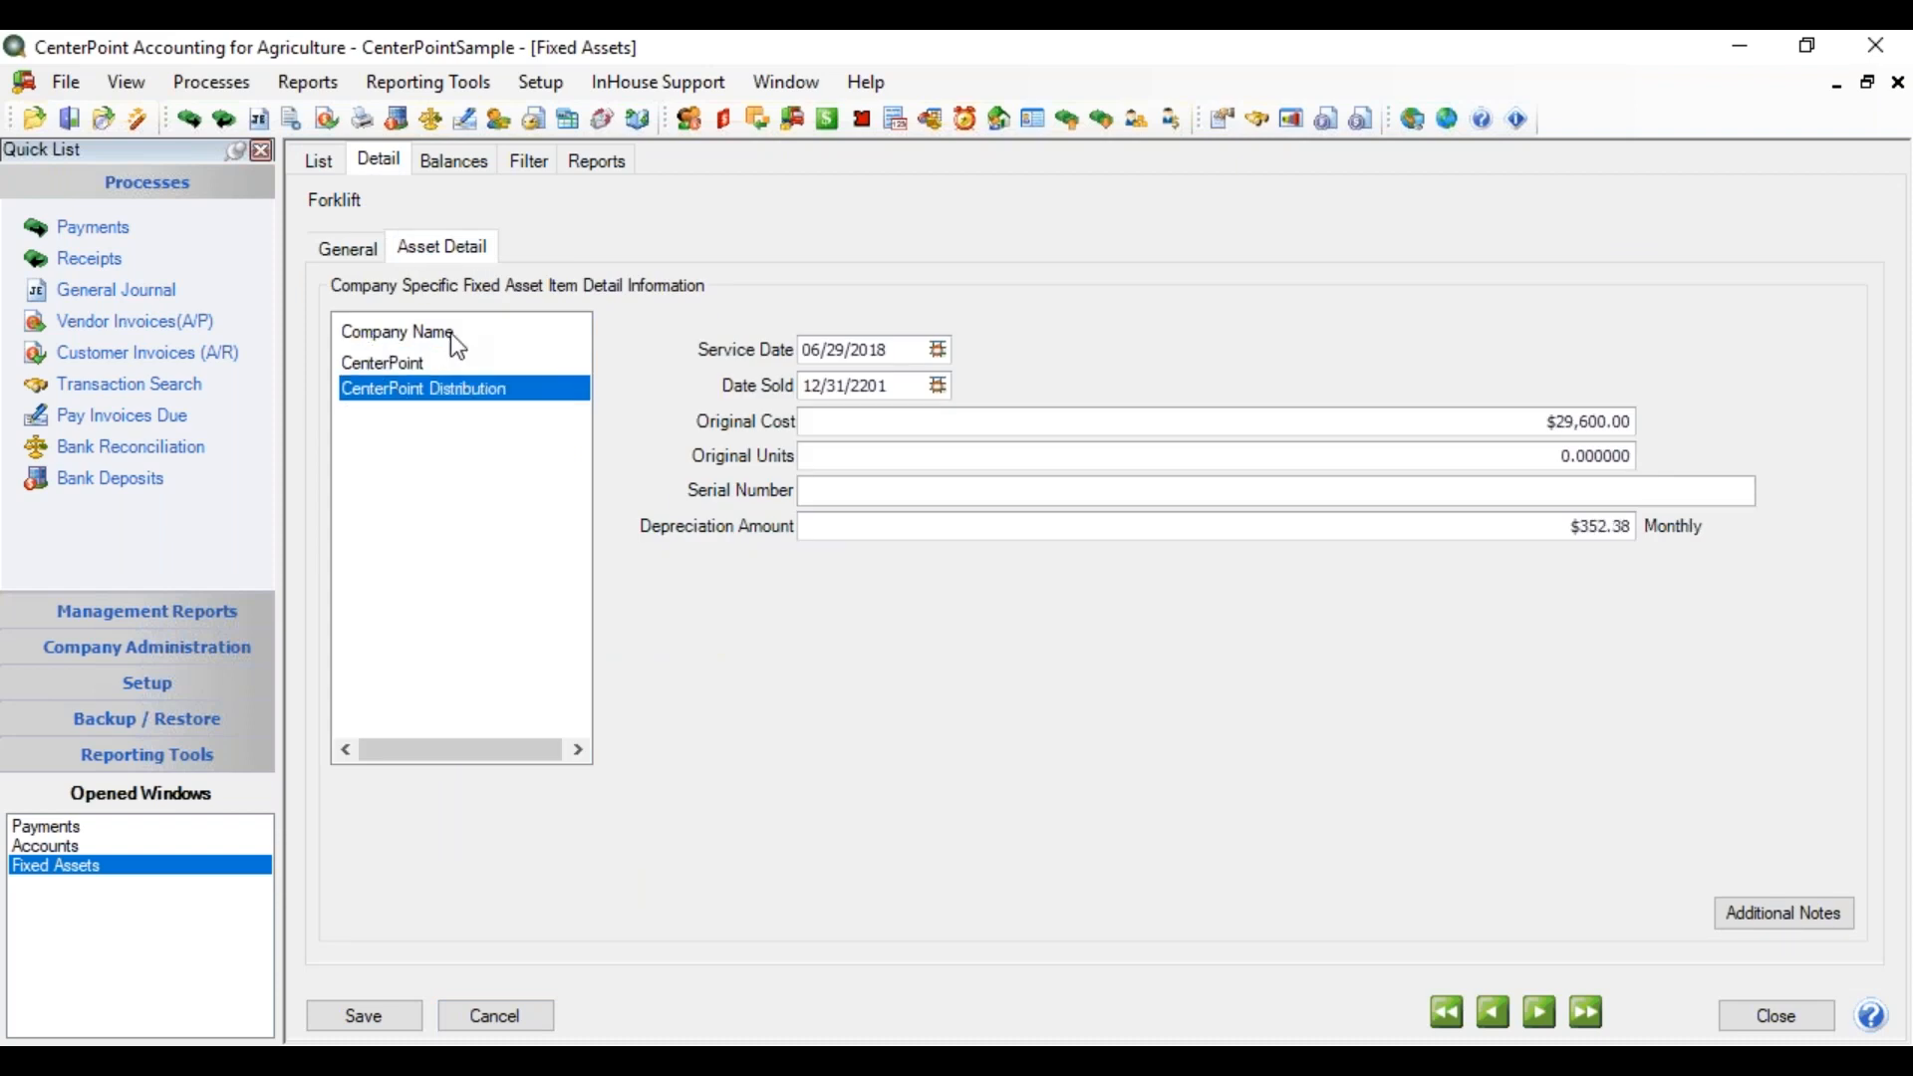
Show the fixed asset balances for CenterPoint Distribution with the Other Equipment items under Machinery & Equipment expanded
{"action": "left_click", "coordinate": [475, 172]}
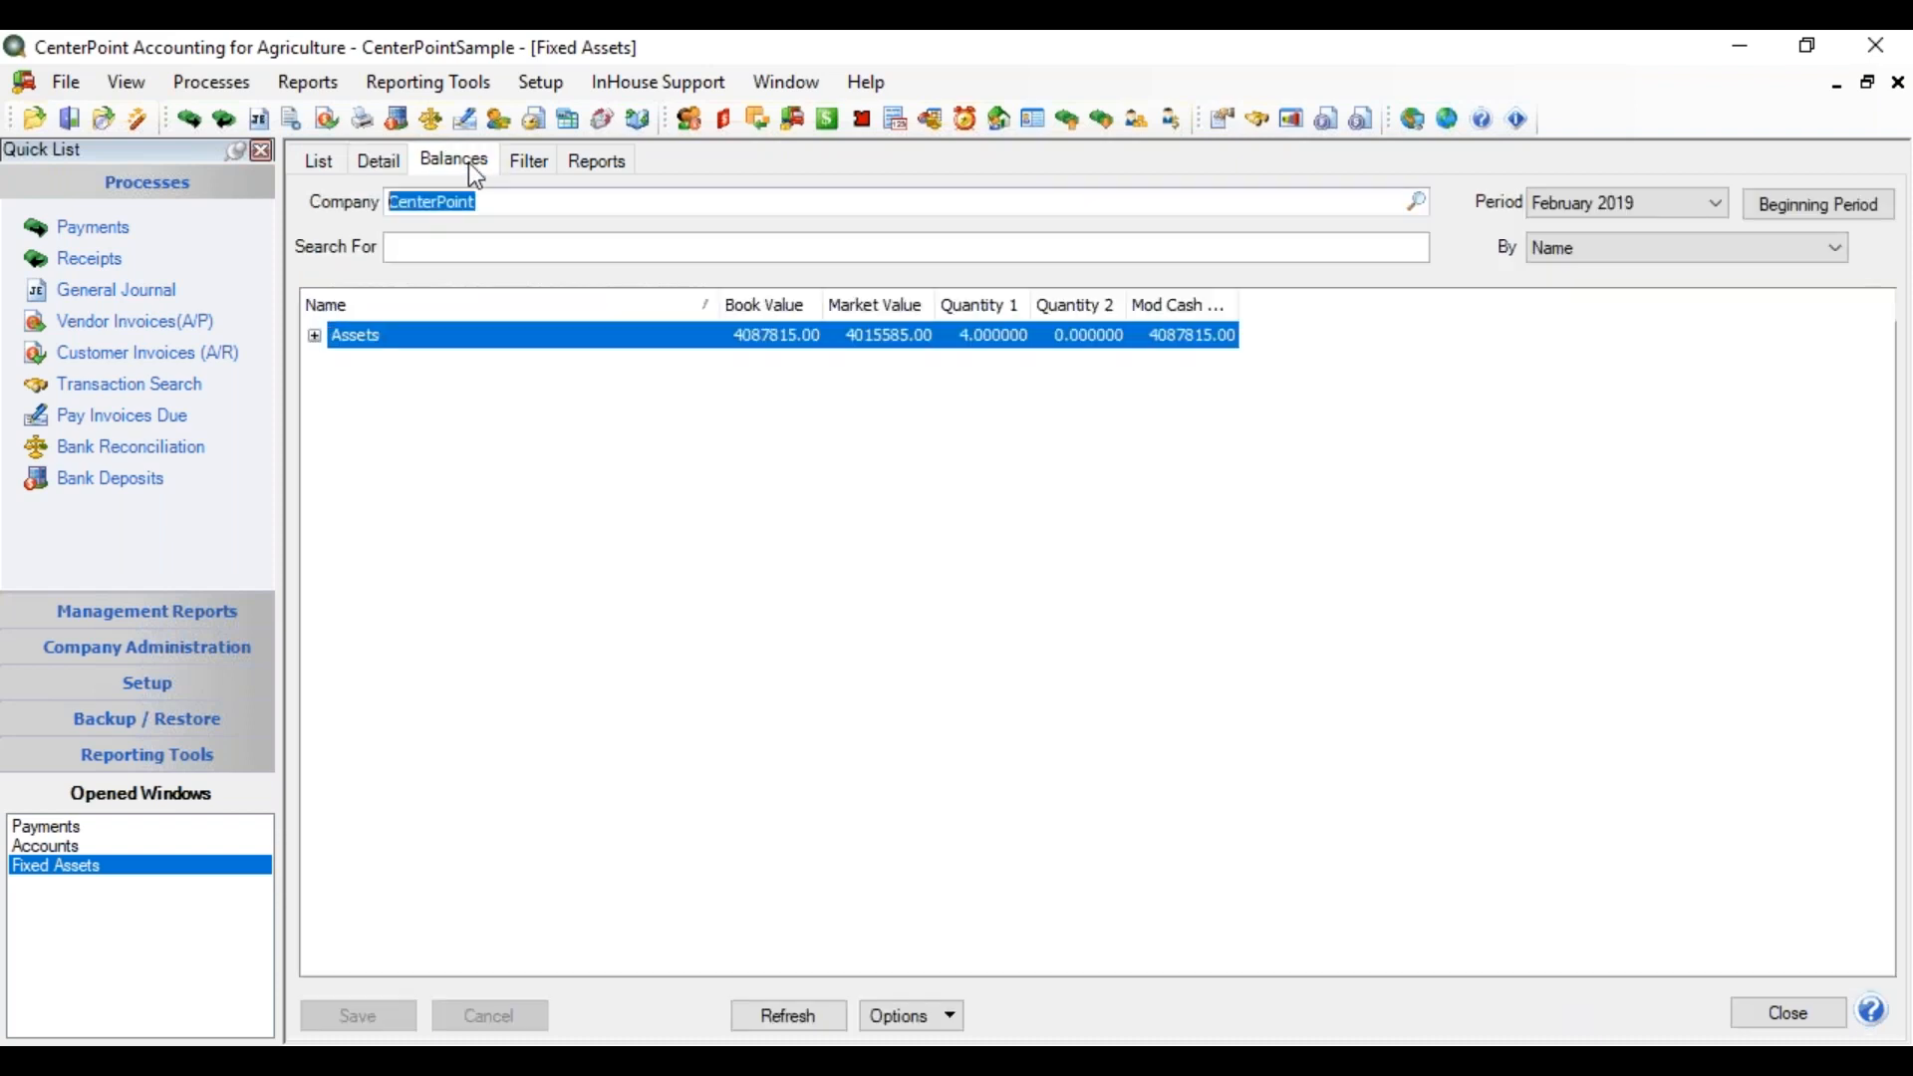
{"action": "left_click", "coordinate": [316, 337]}
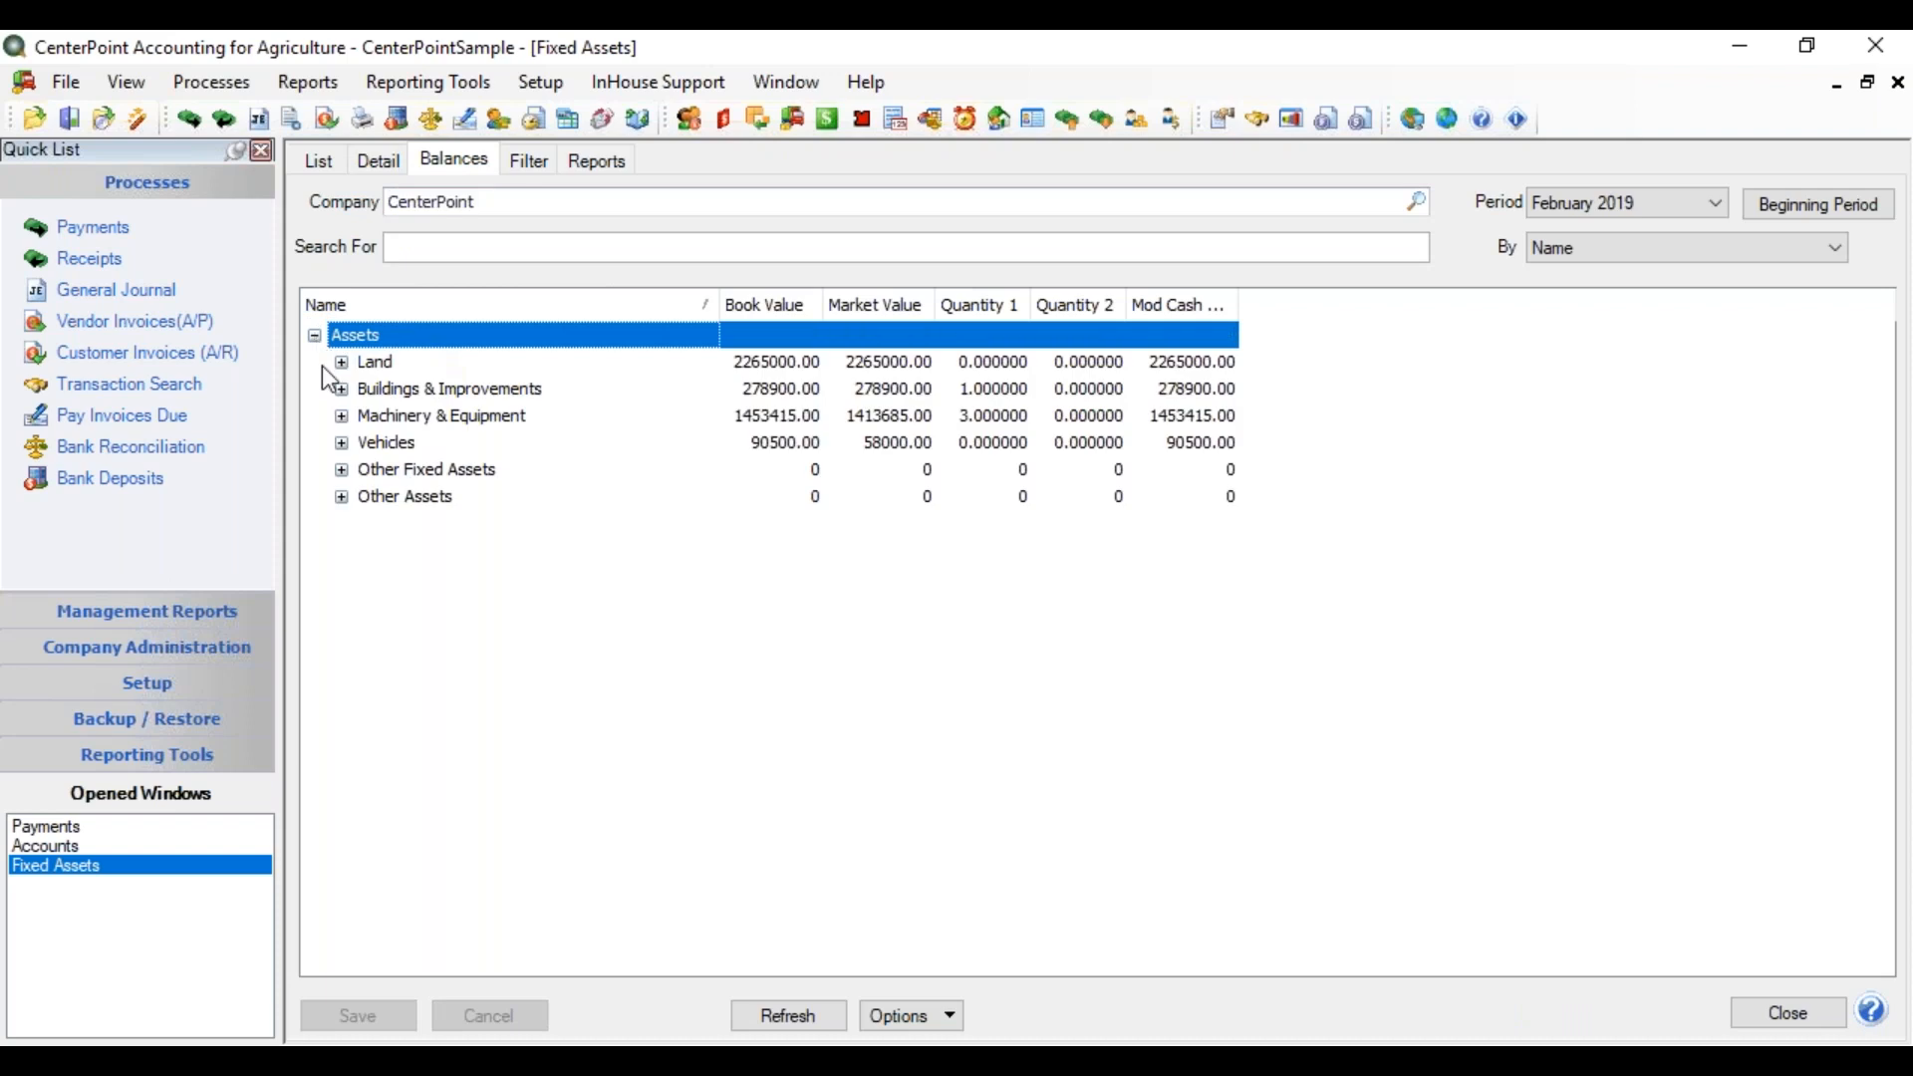
{"action": "left_click", "coordinate": [342, 417]}
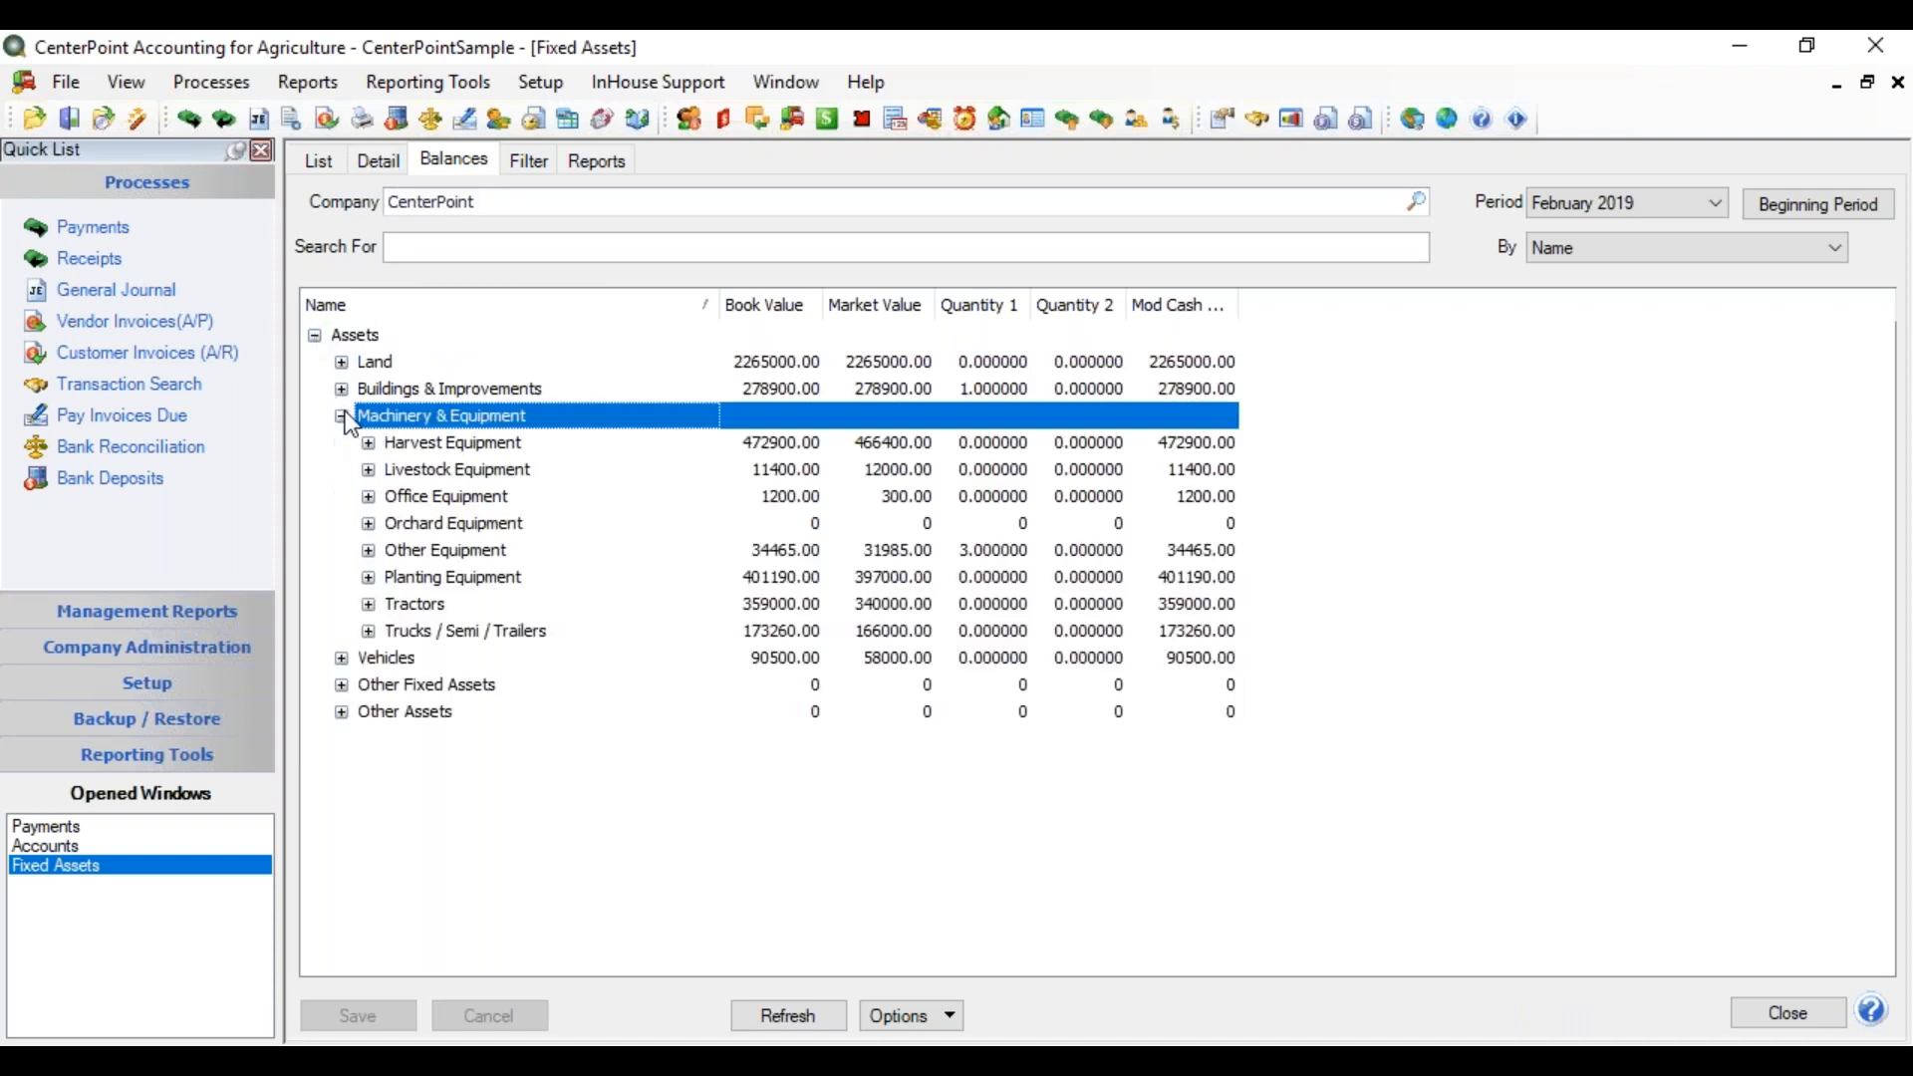
{"action": "left_click", "coordinate": [368, 551]}
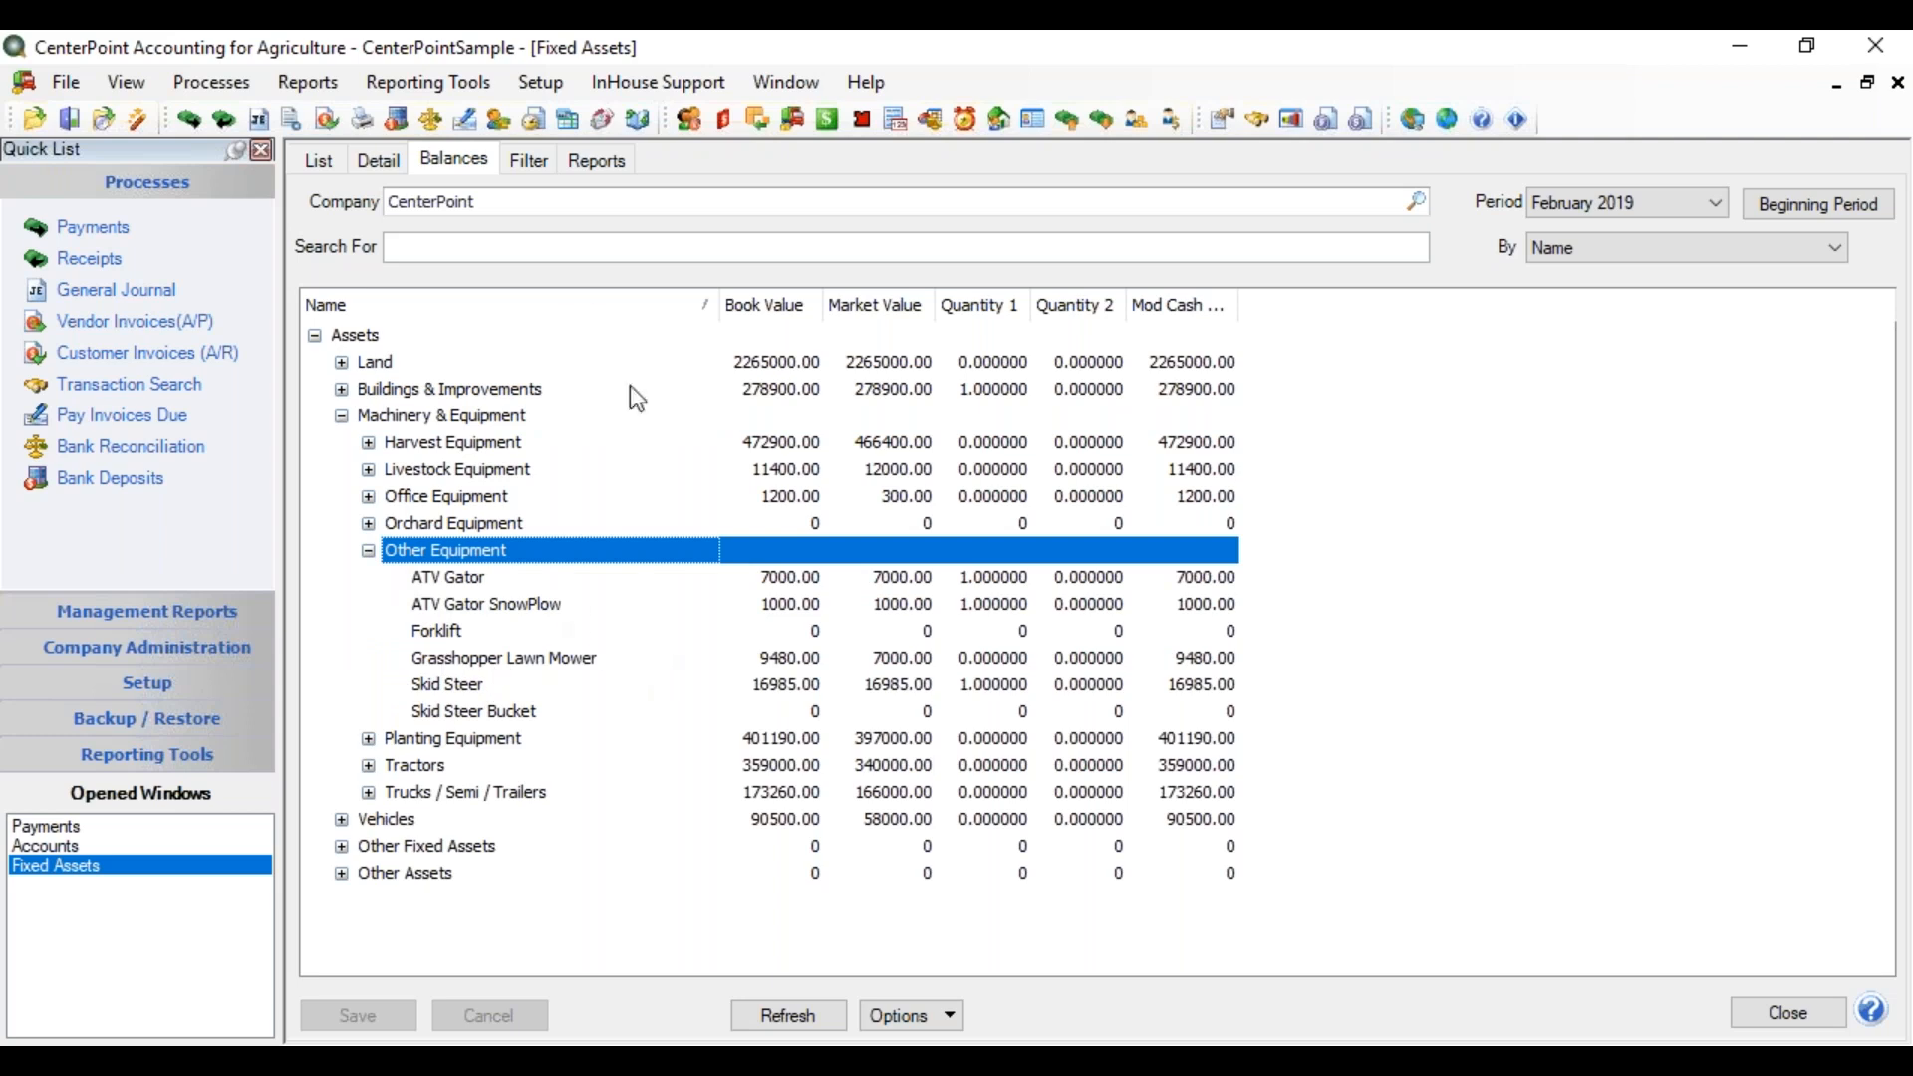
{"action": "left_click", "coordinate": [488, 203]}
{"action": "type", "text": "di"}
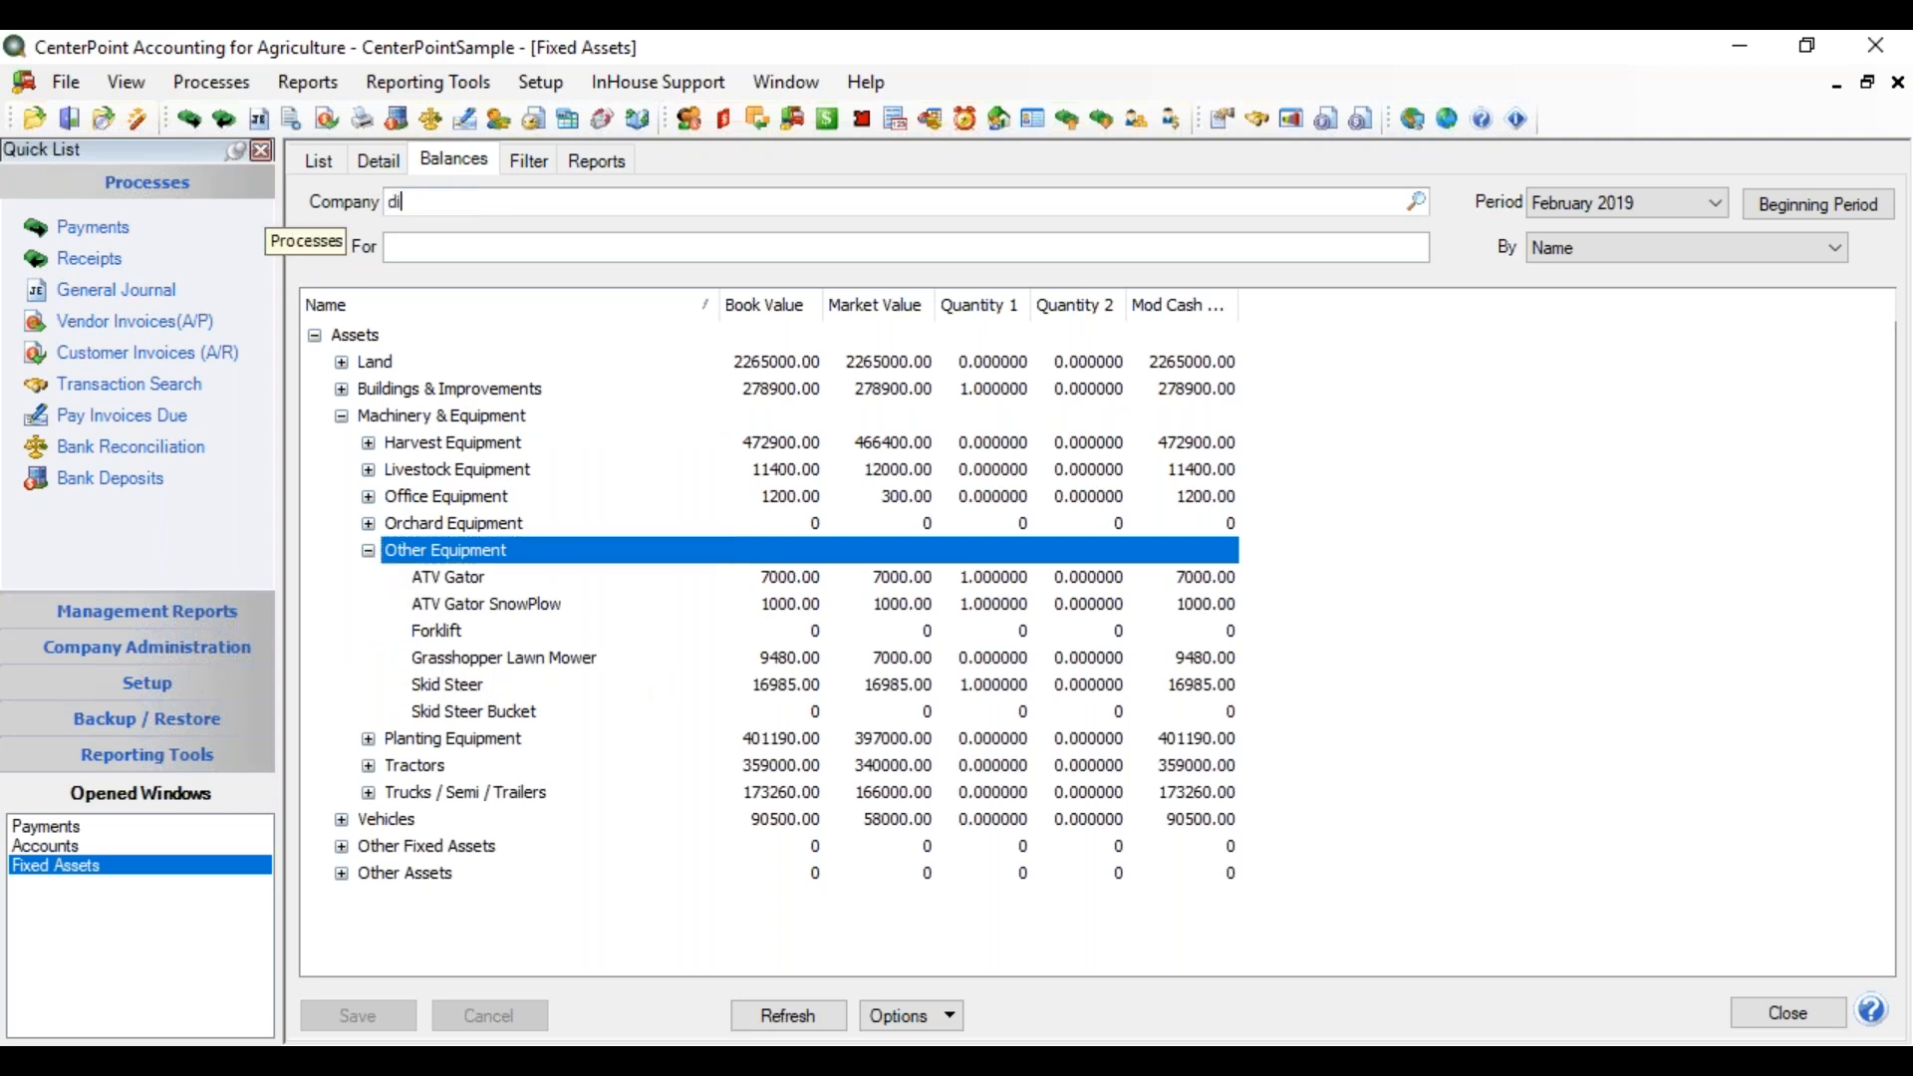
{"action": "key", "text": "Tab"}
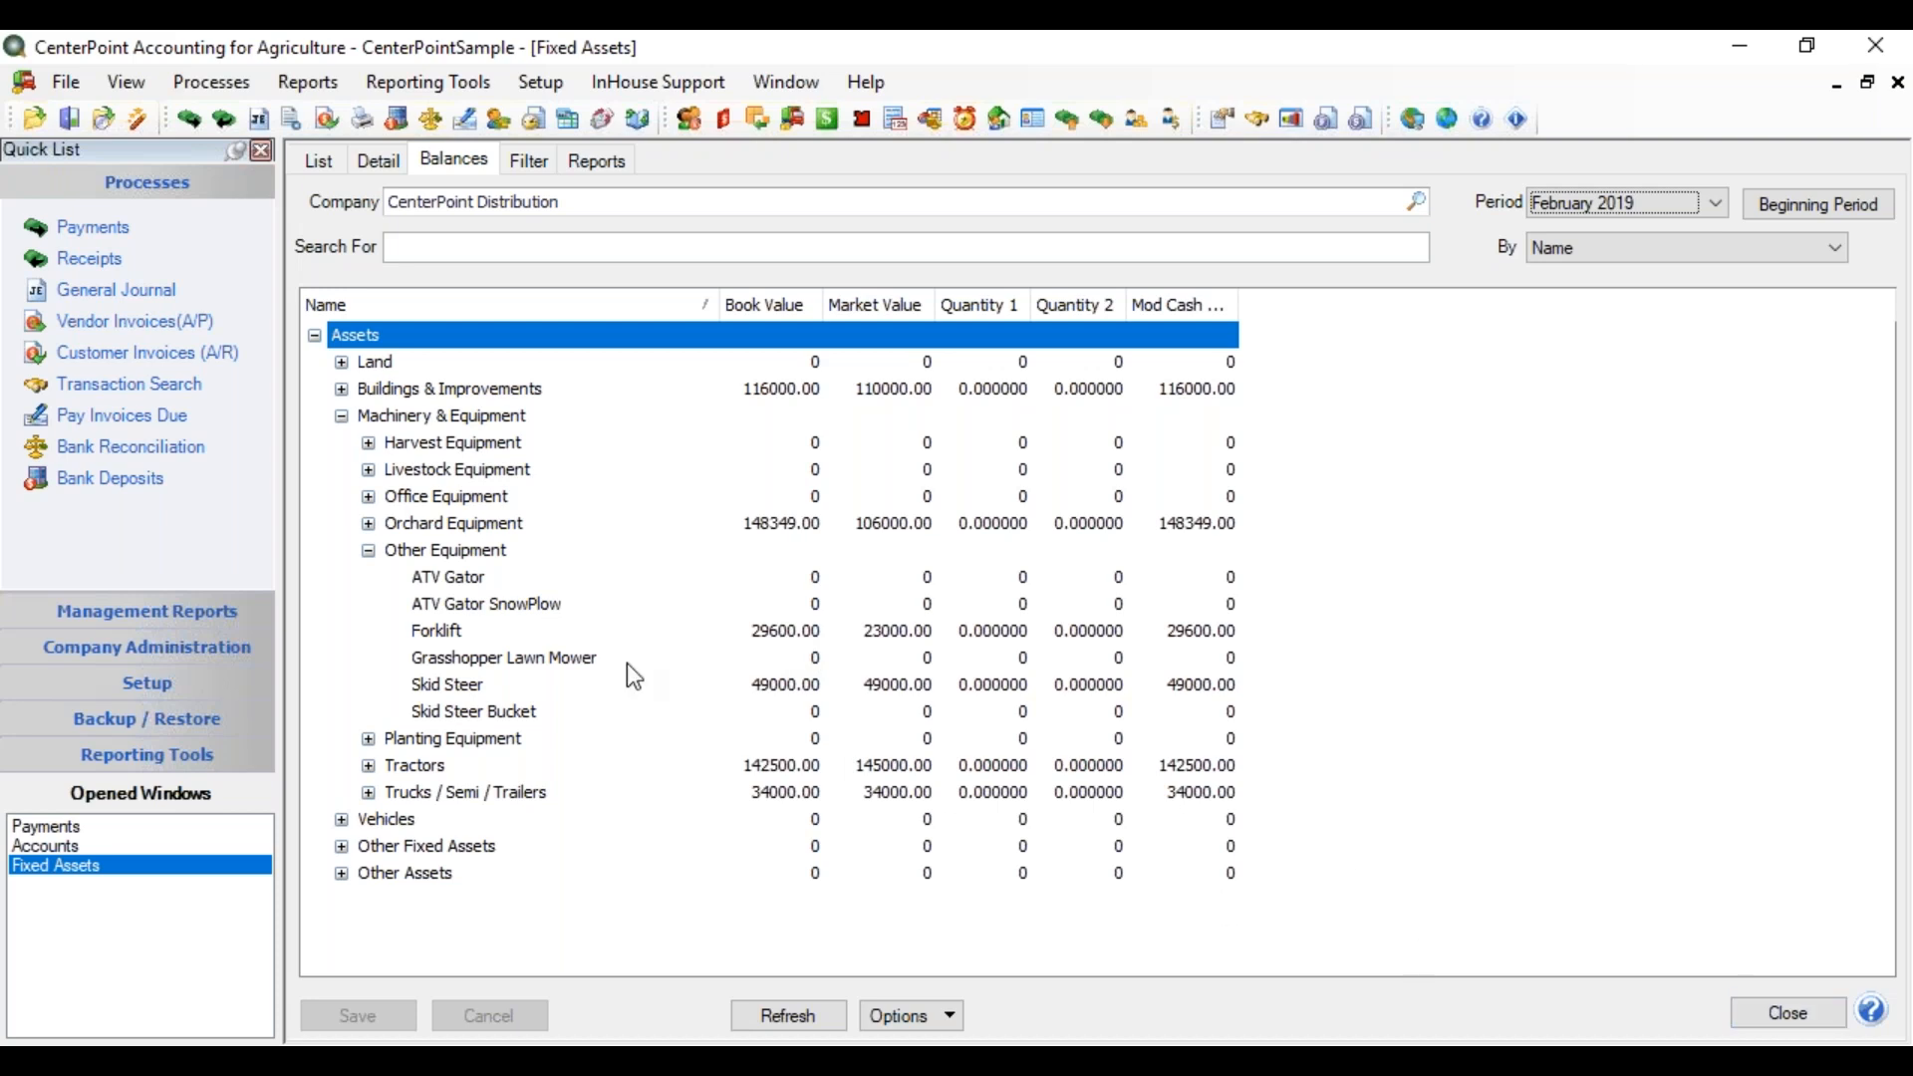
Return to the Forklift item and review its company-specific original cost in the asset detail
{"action": "left_click", "coordinate": [321, 171]}
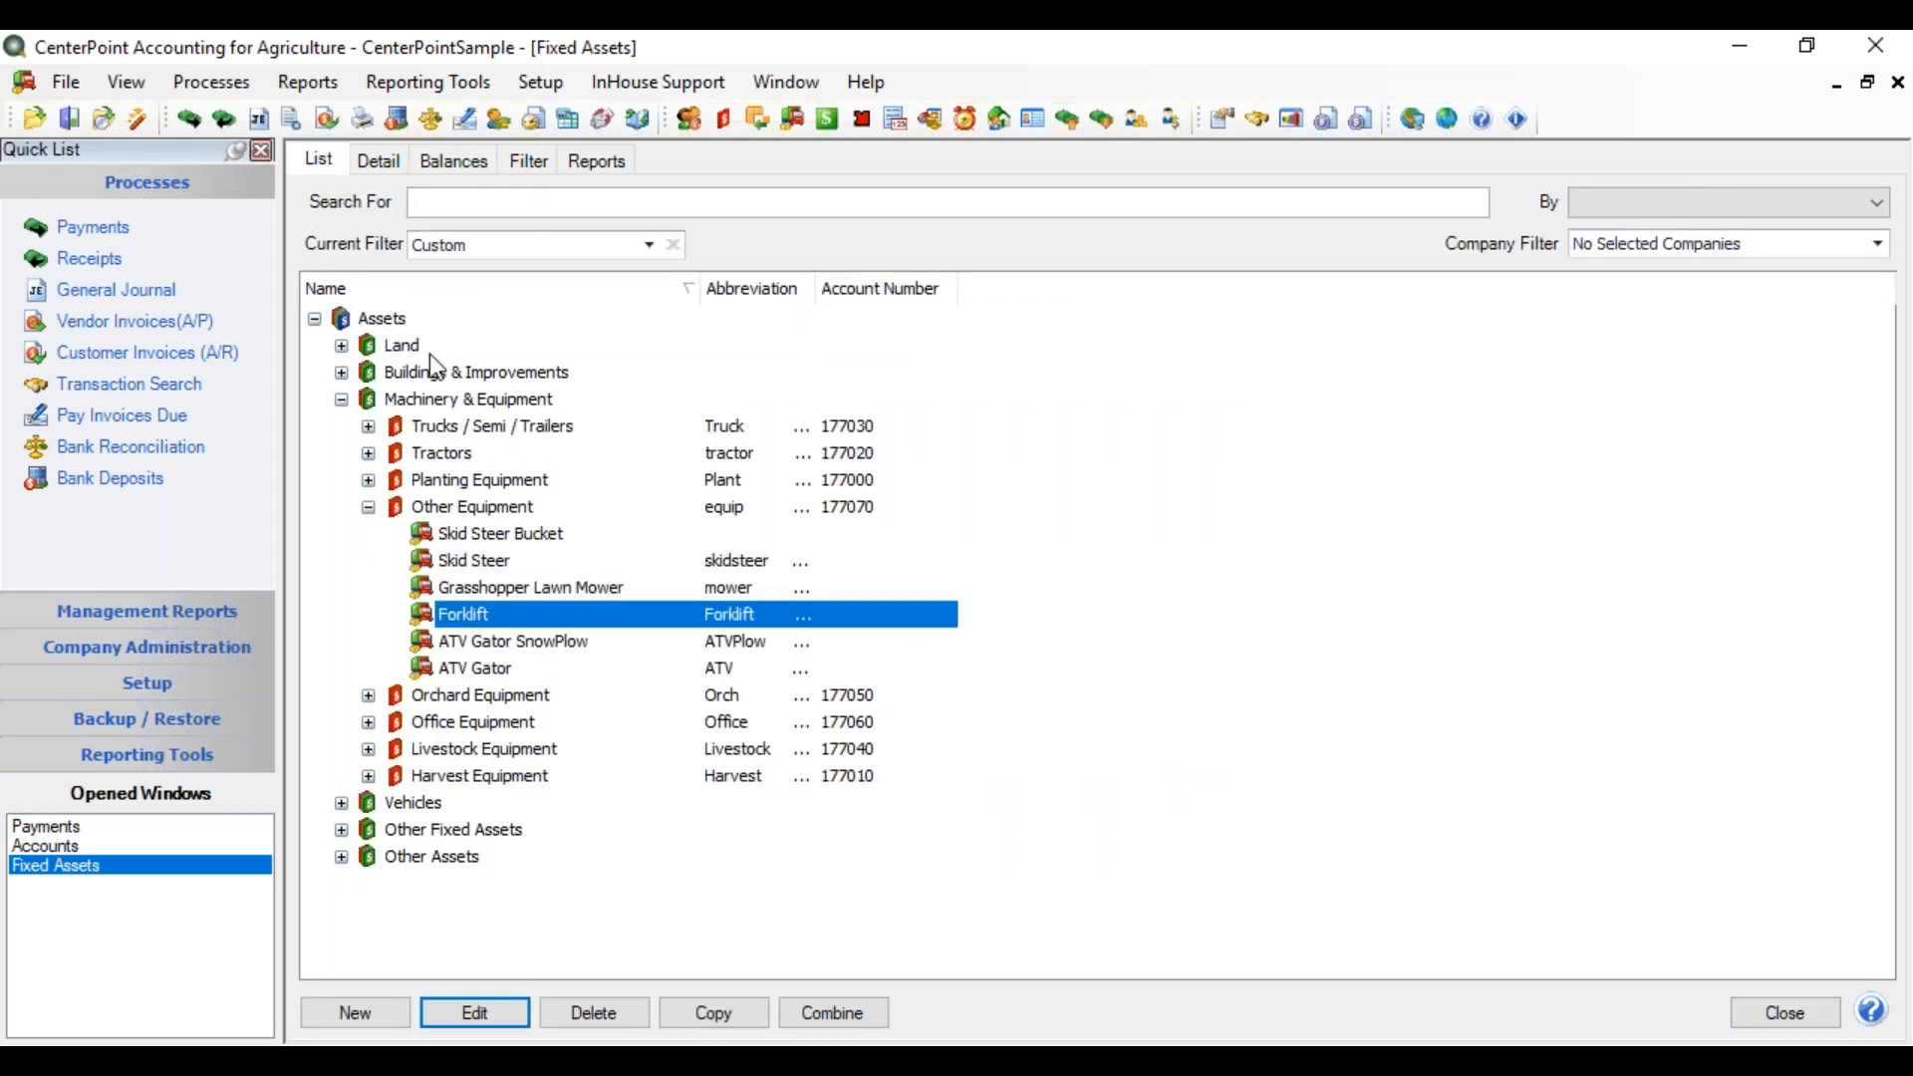
{"action": "left_click", "coordinate": [387, 178]}
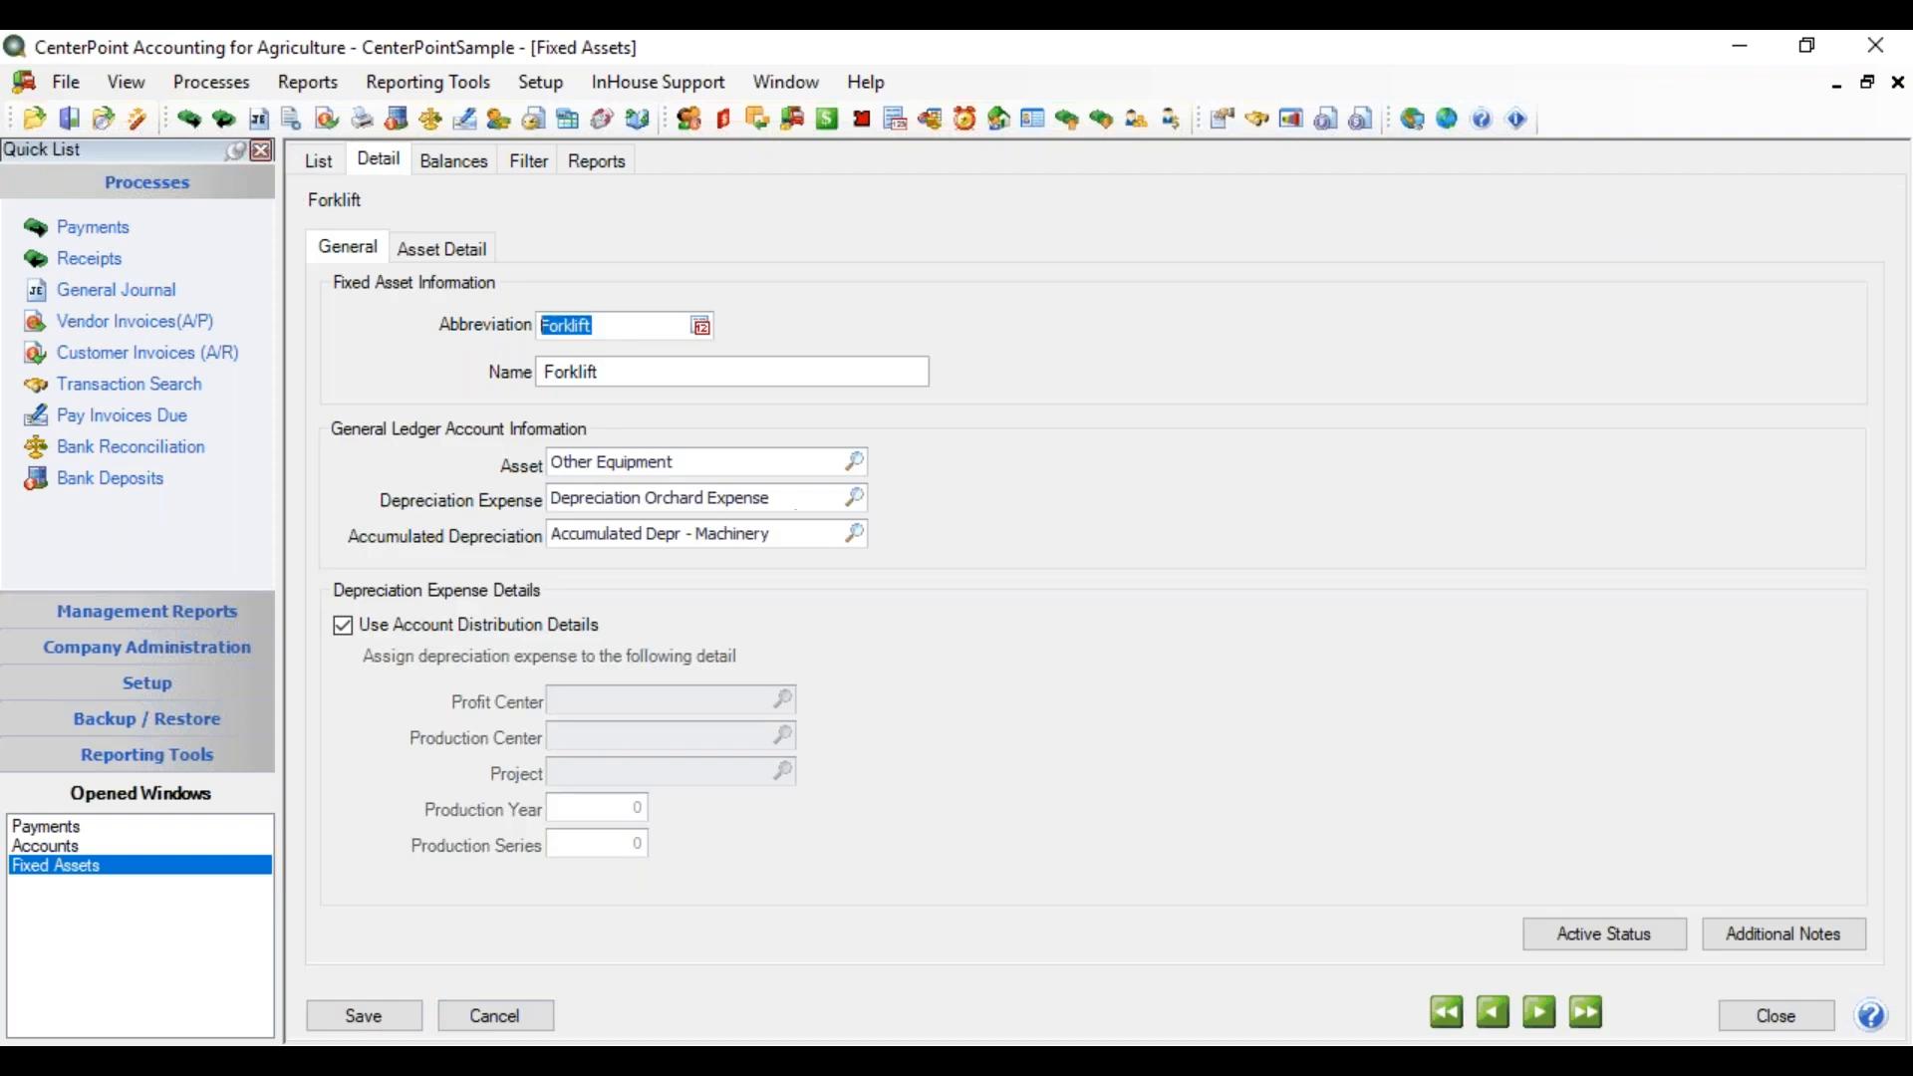
{"action": "left_click", "coordinate": [449, 251]}
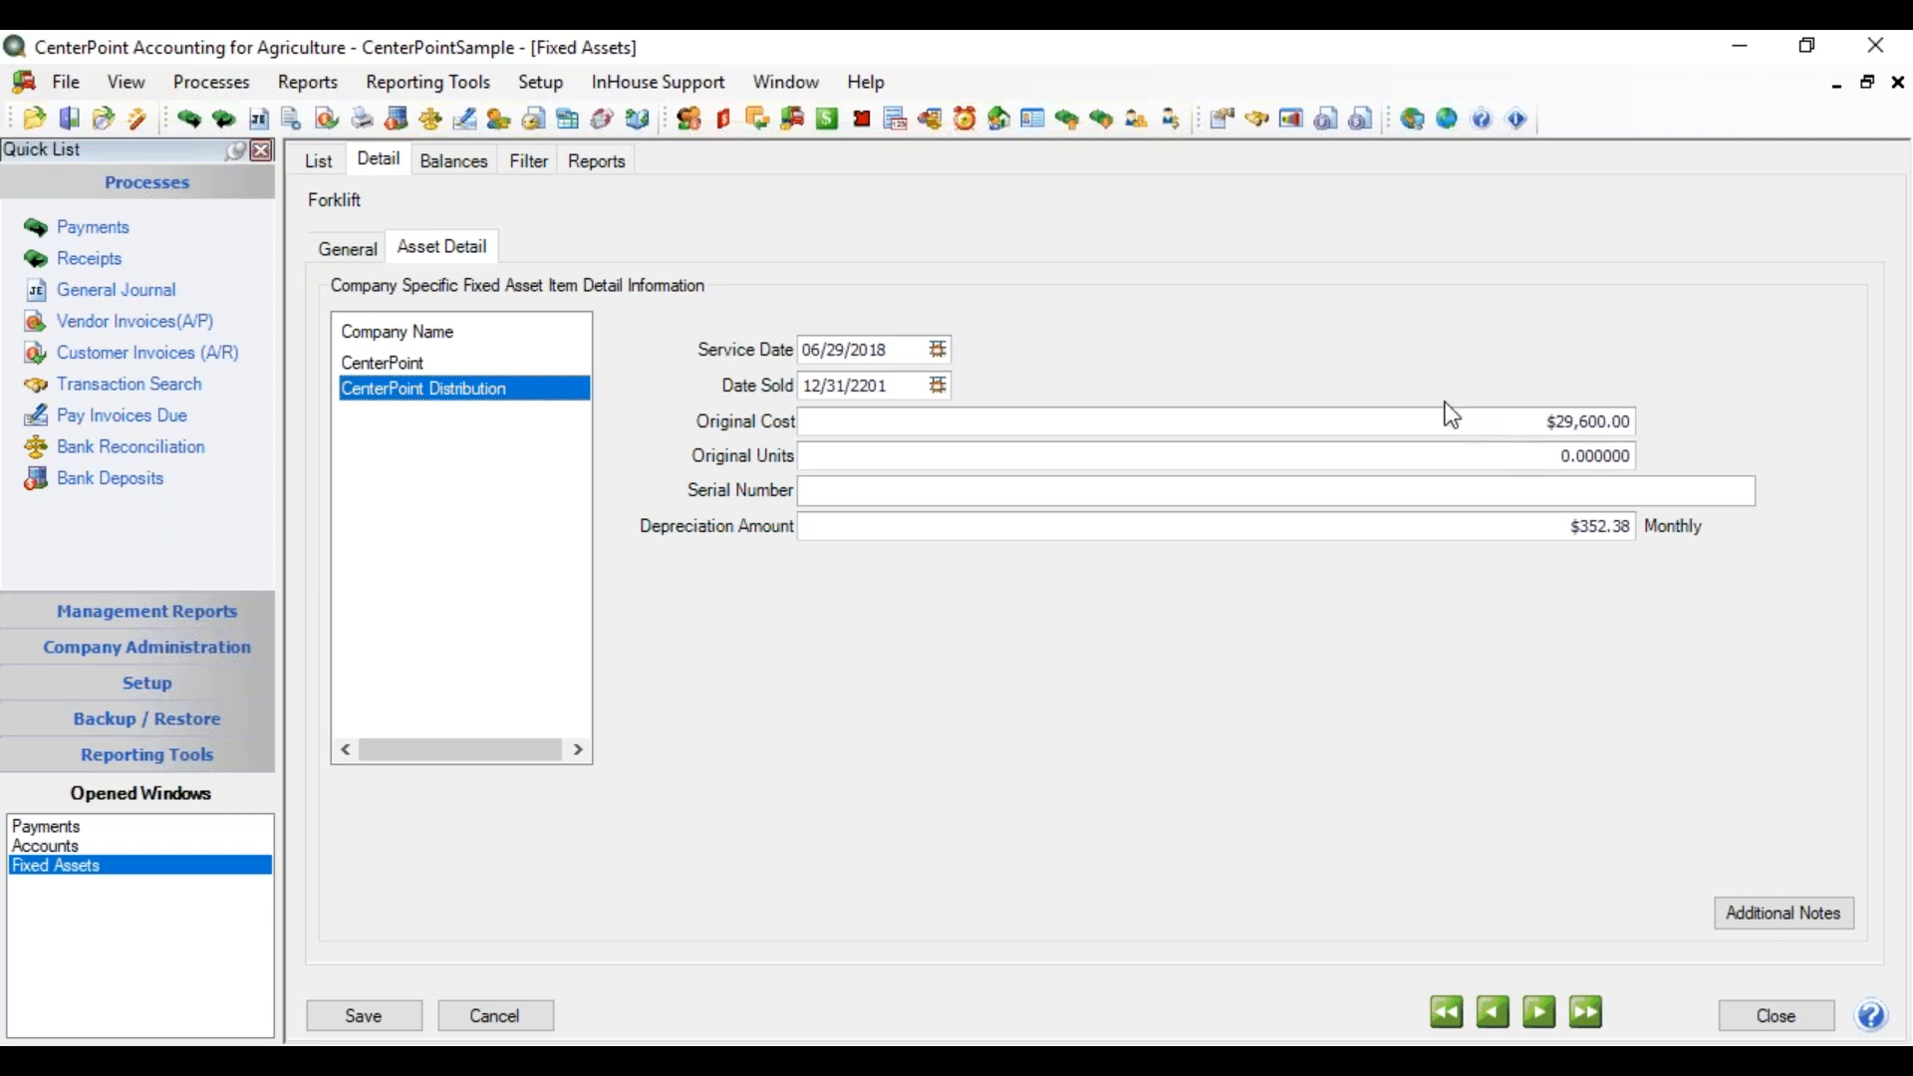
Open the journal entry detail of the DT - Increase Asset template in the Data Entry Templates setup
{"action": "left_click", "coordinate": [548, 83]}
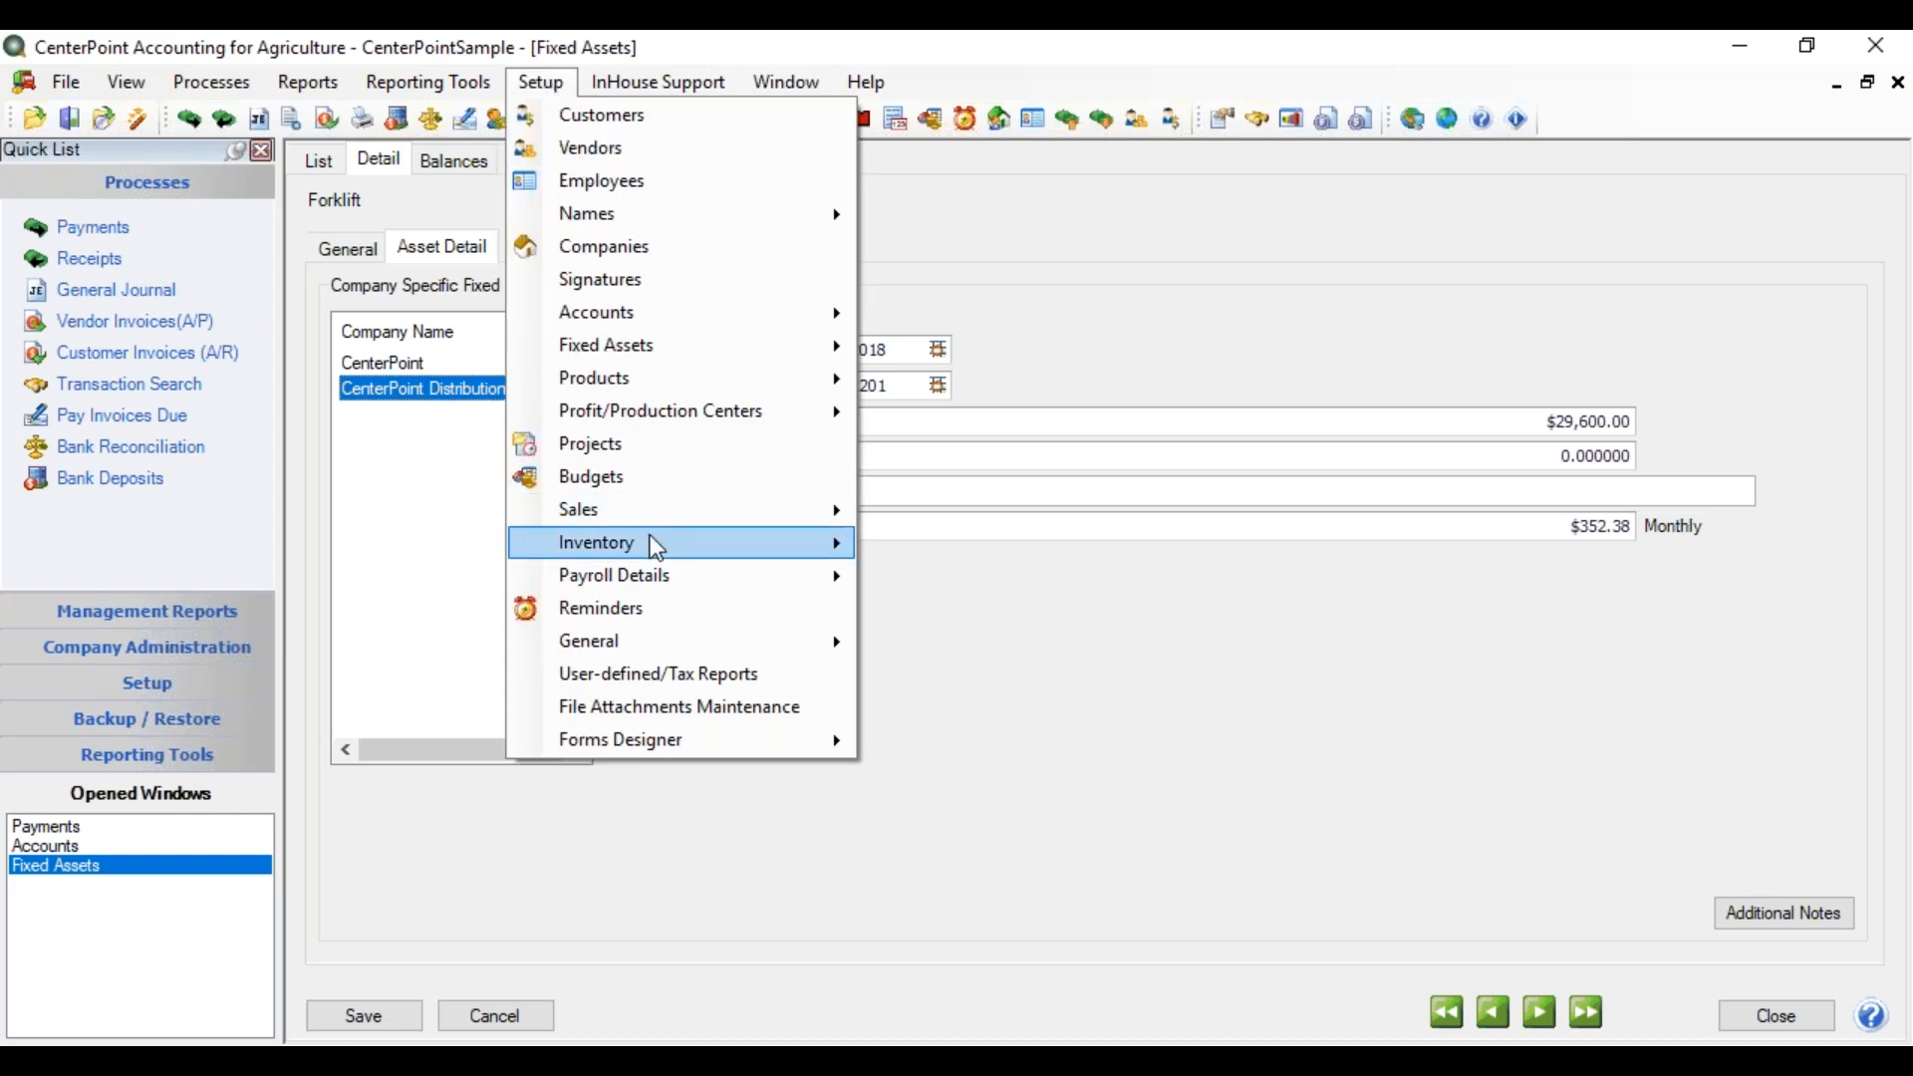
{"action": "mouse_move", "coordinate": [632, 642]}
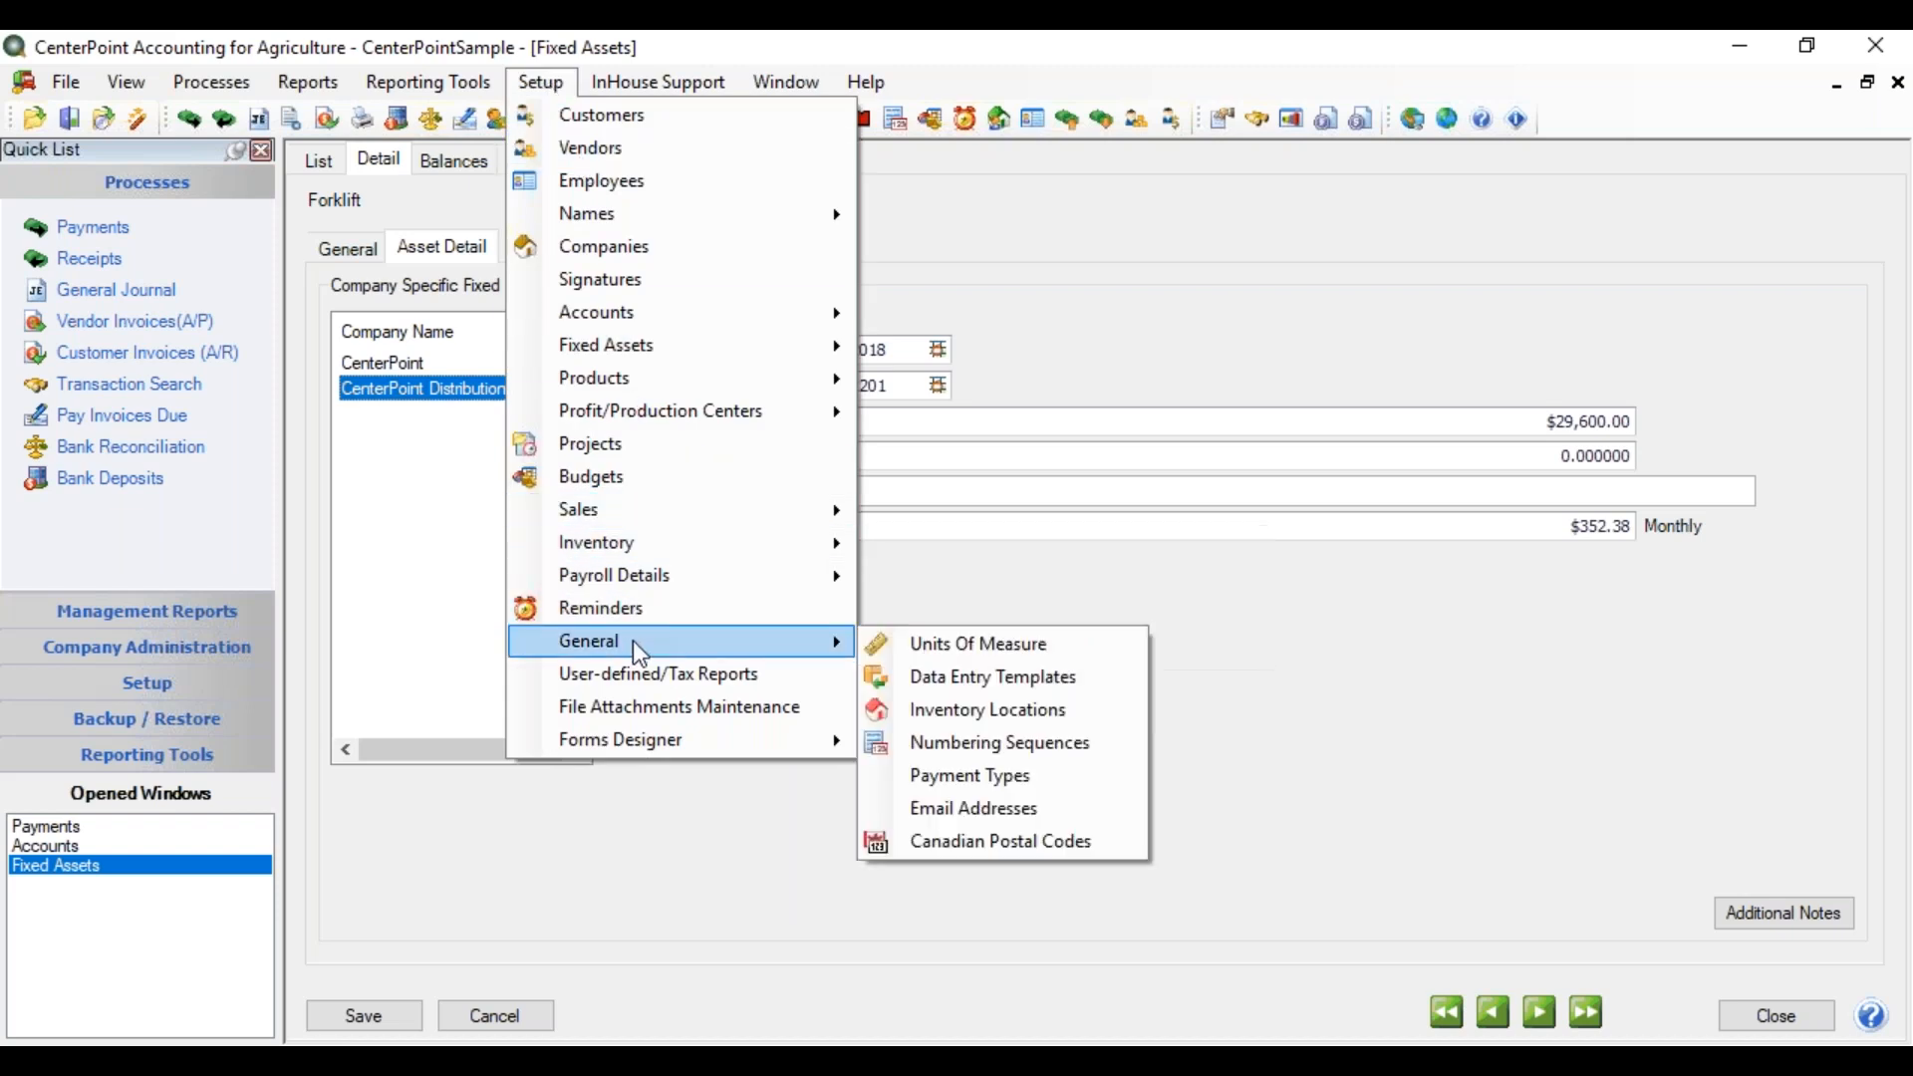
{"action": "left_click", "coordinate": [905, 678]}
{"action": "left_click_drag", "start_coordinate": [1880, 722], "coordinate": [1869, 494]}
{"action": "left_click", "coordinate": [498, 513]}
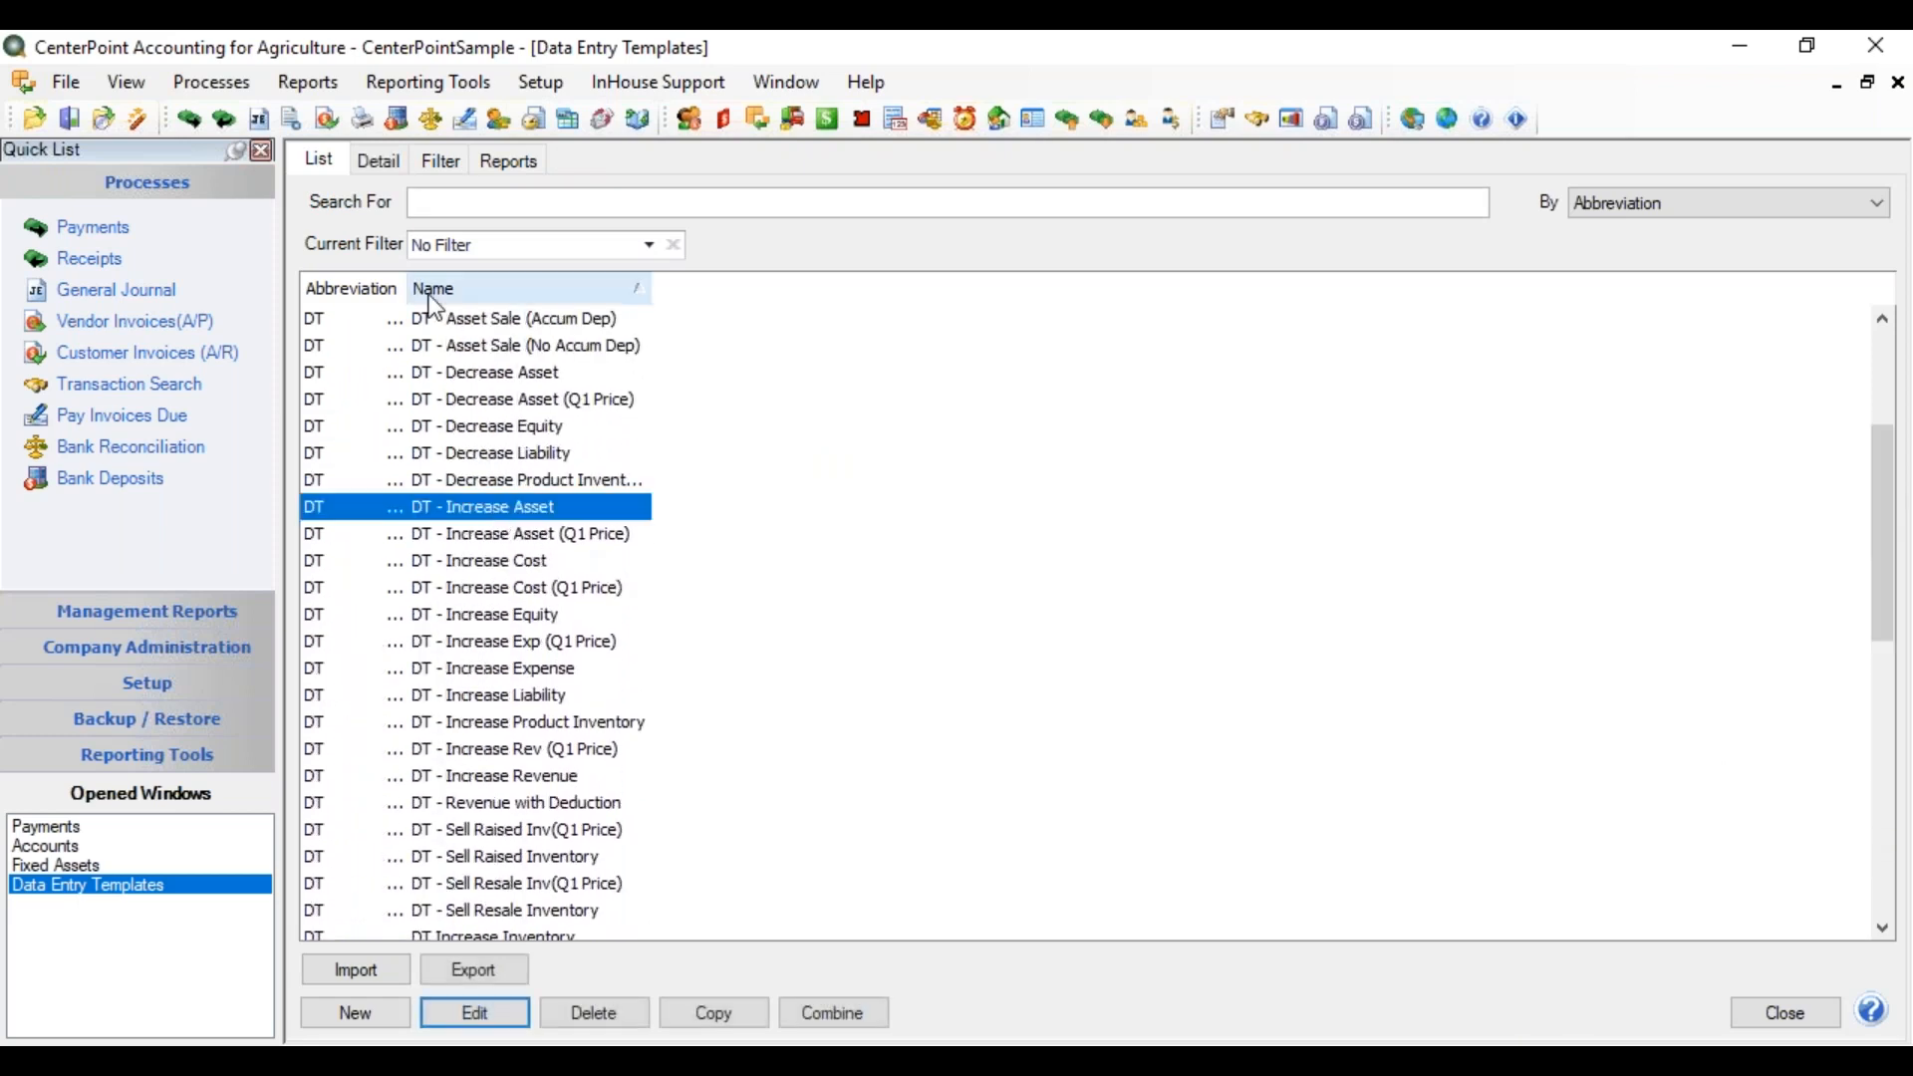
{"action": "left_click", "coordinate": [381, 165]}
{"action": "left_click", "coordinate": [410, 245]}
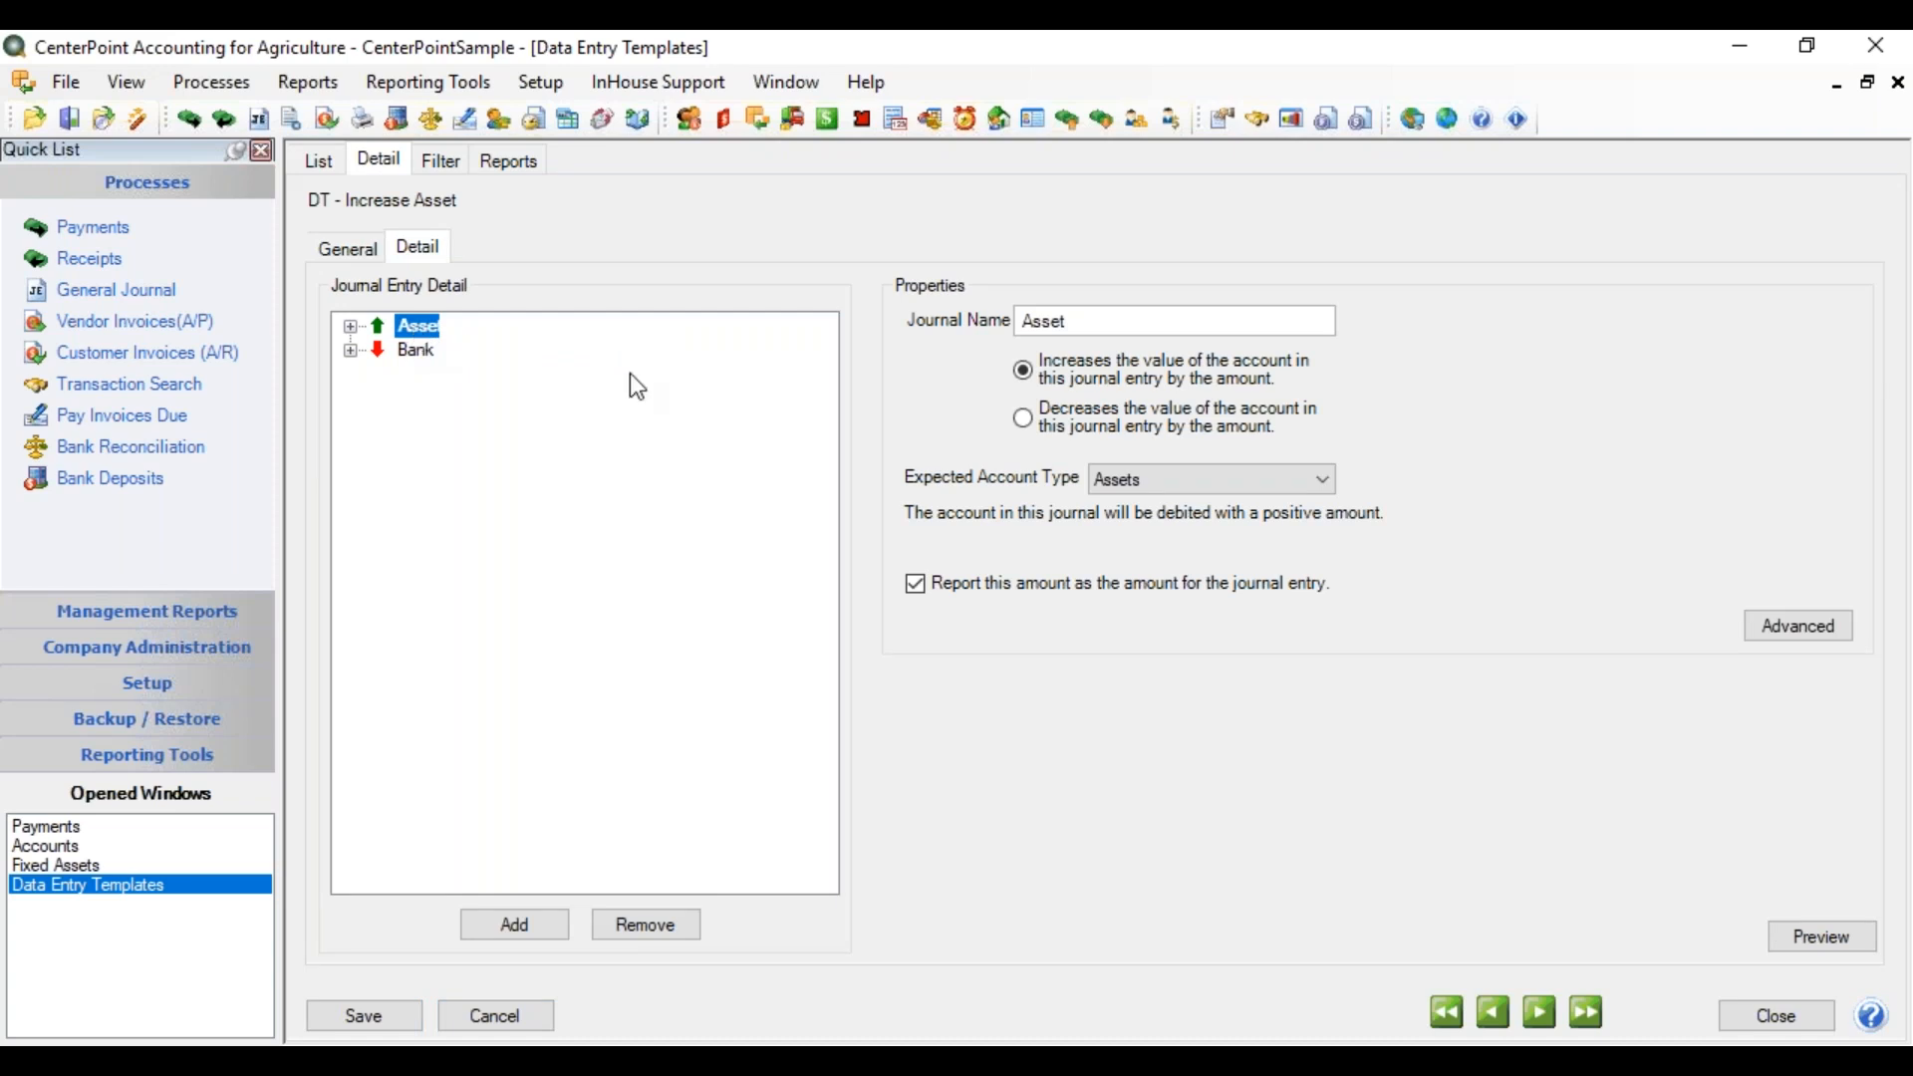
Enable the advanced Adjust Original Cost option for the template's Asset journal and save the template
{"action": "left_click", "coordinate": [1766, 630]}
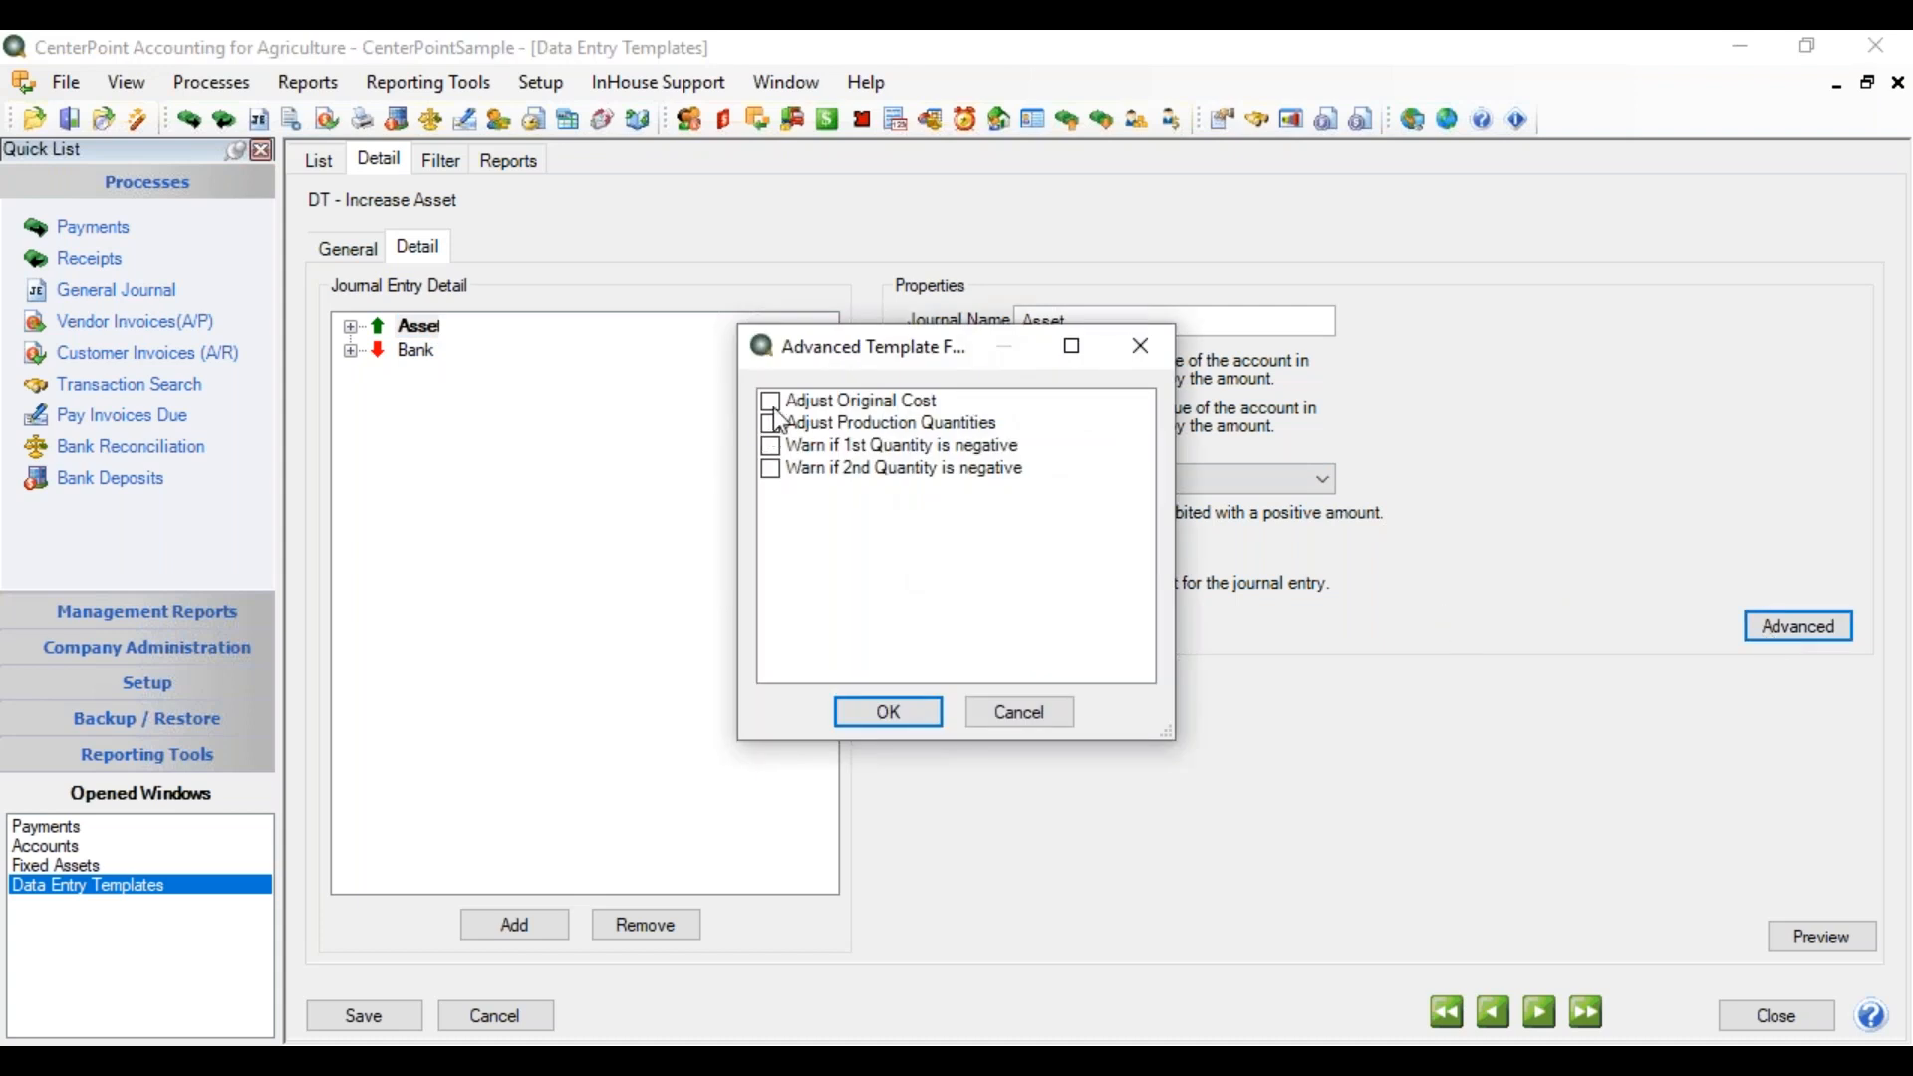
{"action": "left_click", "coordinate": [770, 403]}
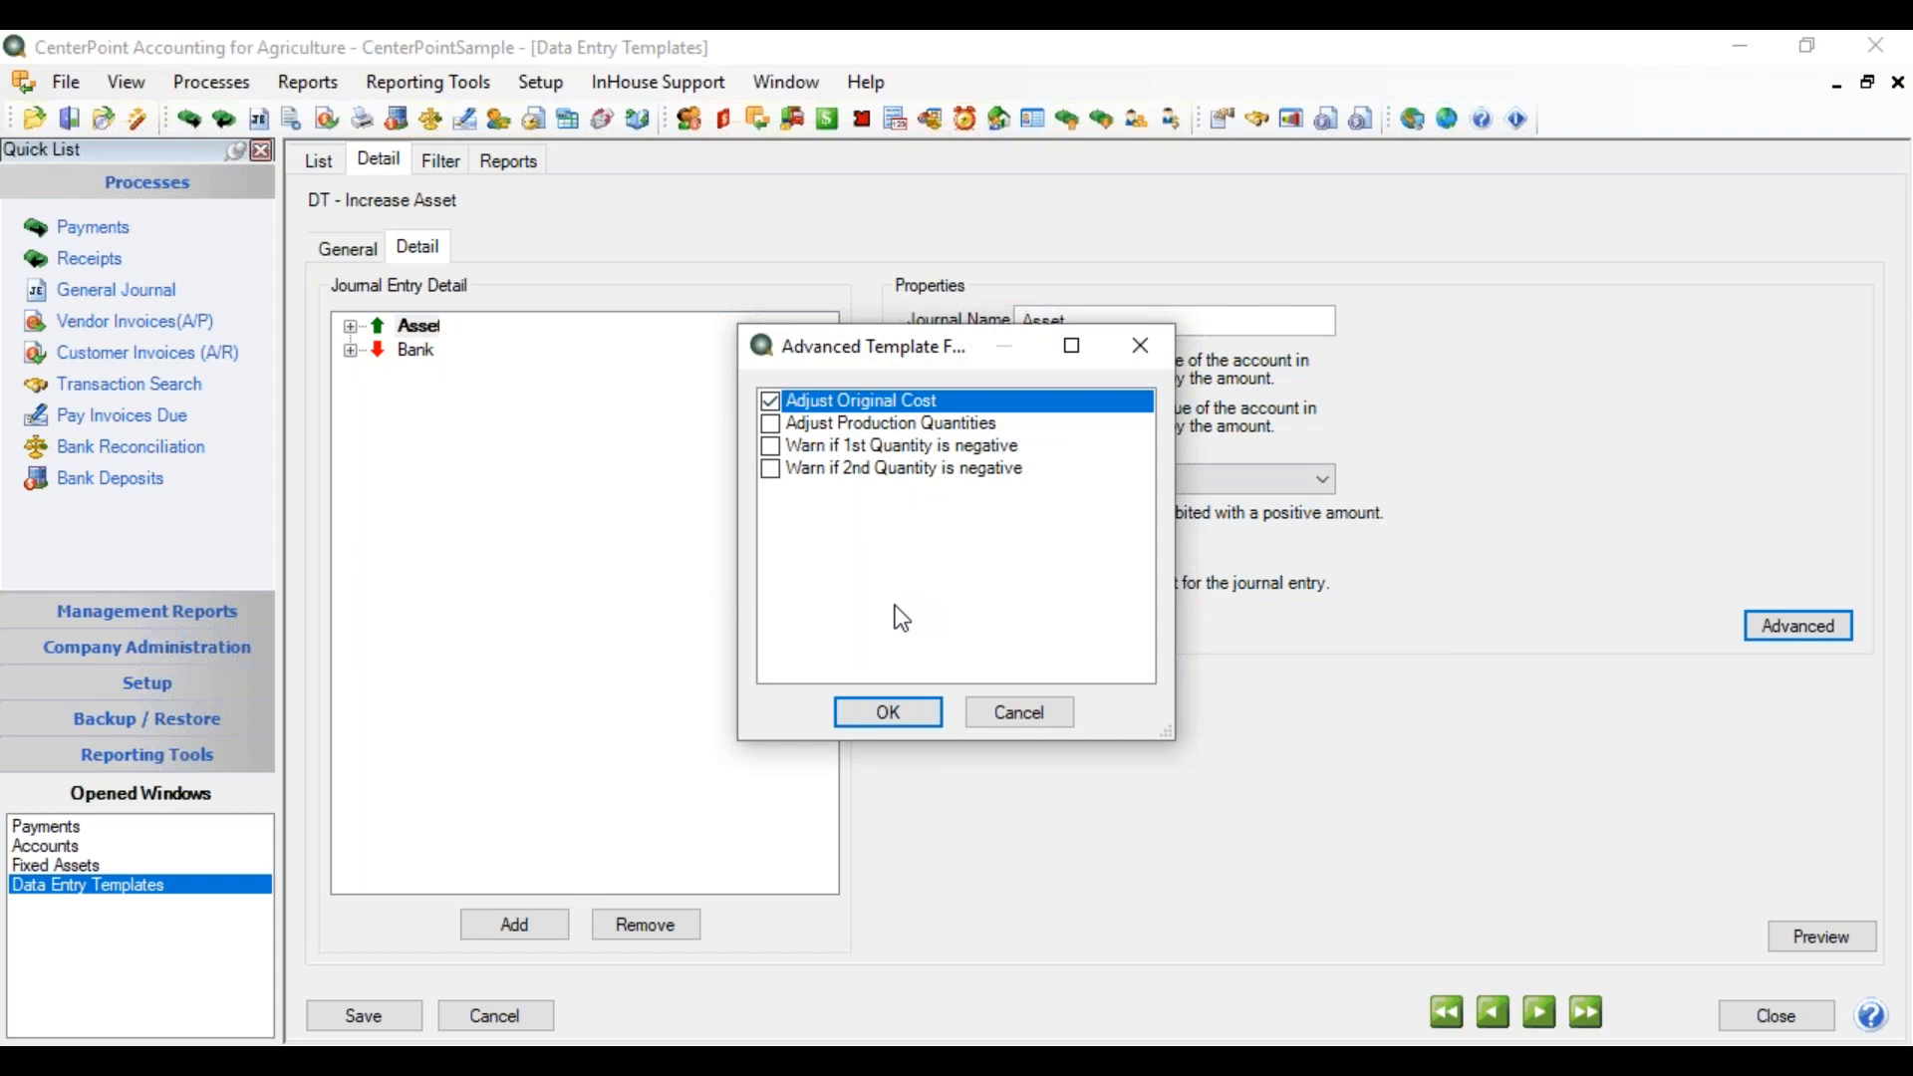
{"action": "left_click", "coordinate": [913, 713]}
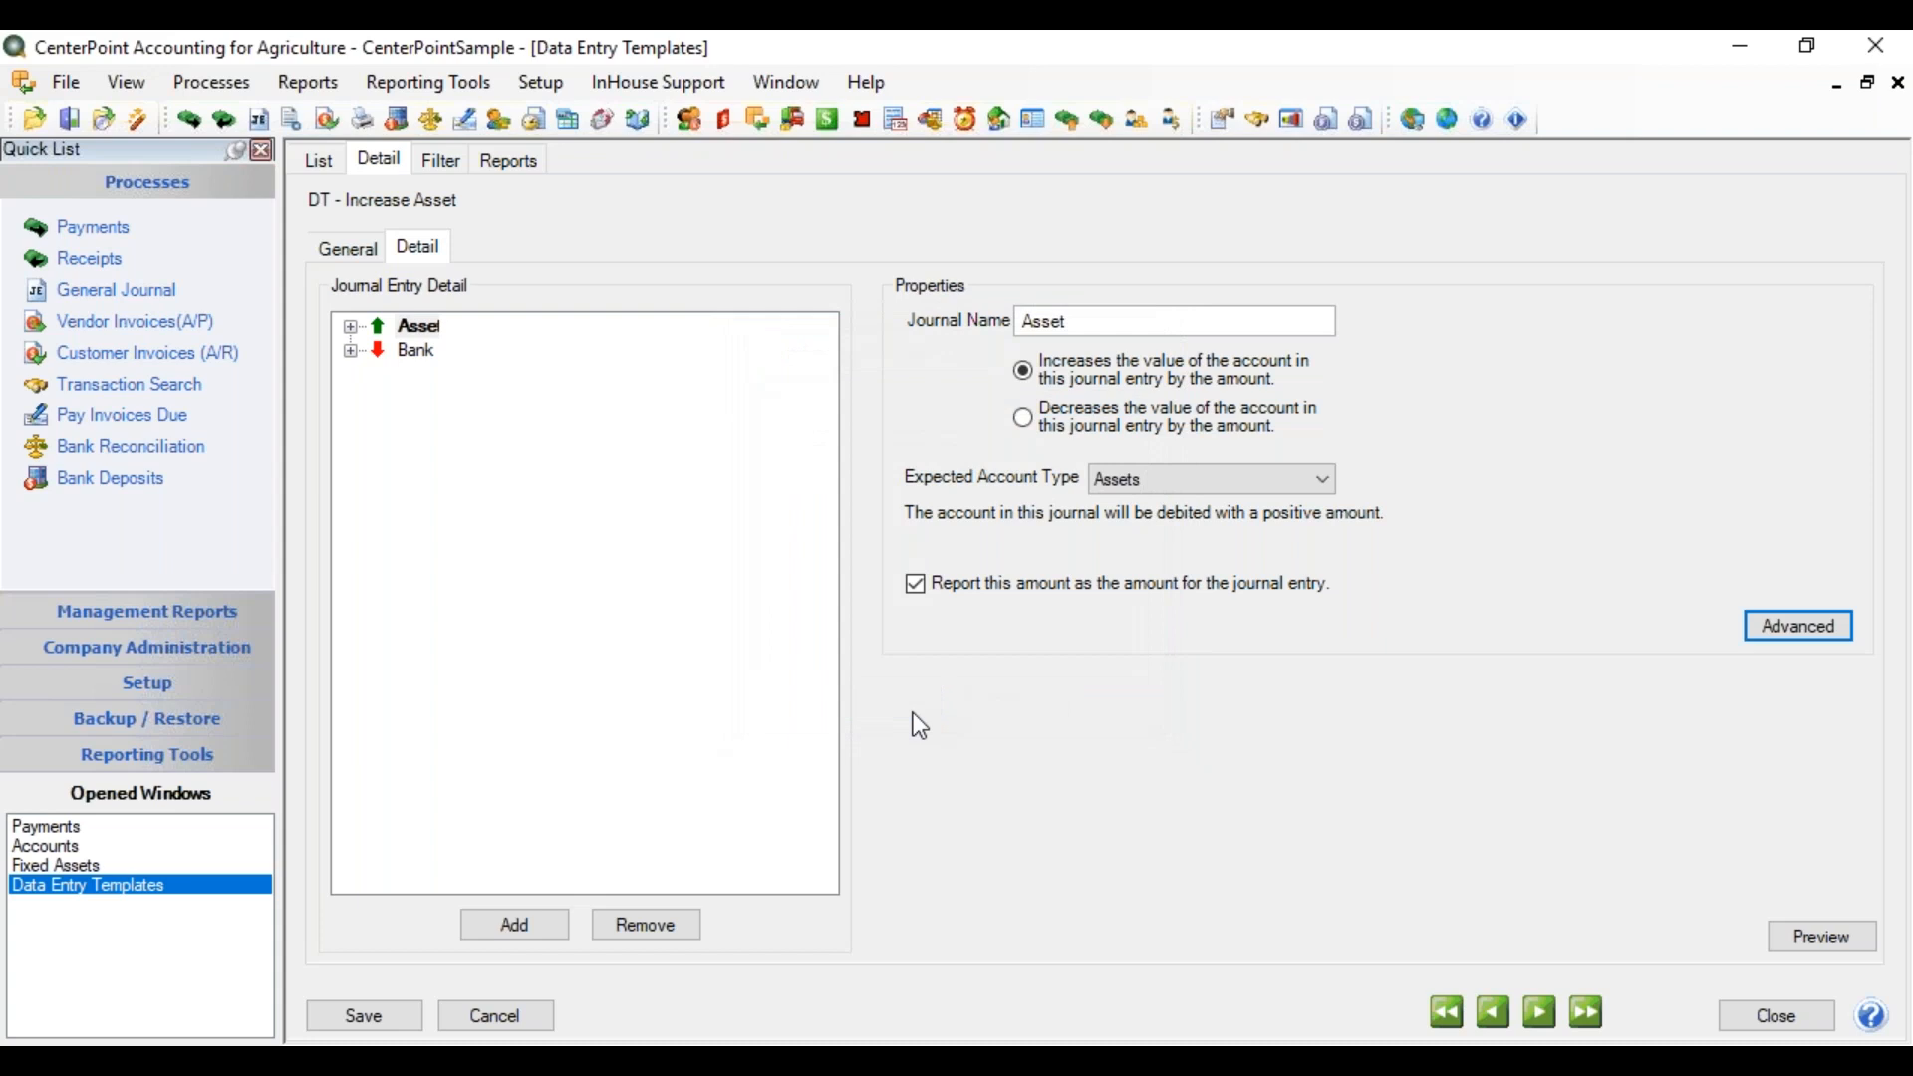
{"action": "left_click", "coordinate": [361, 1014]}
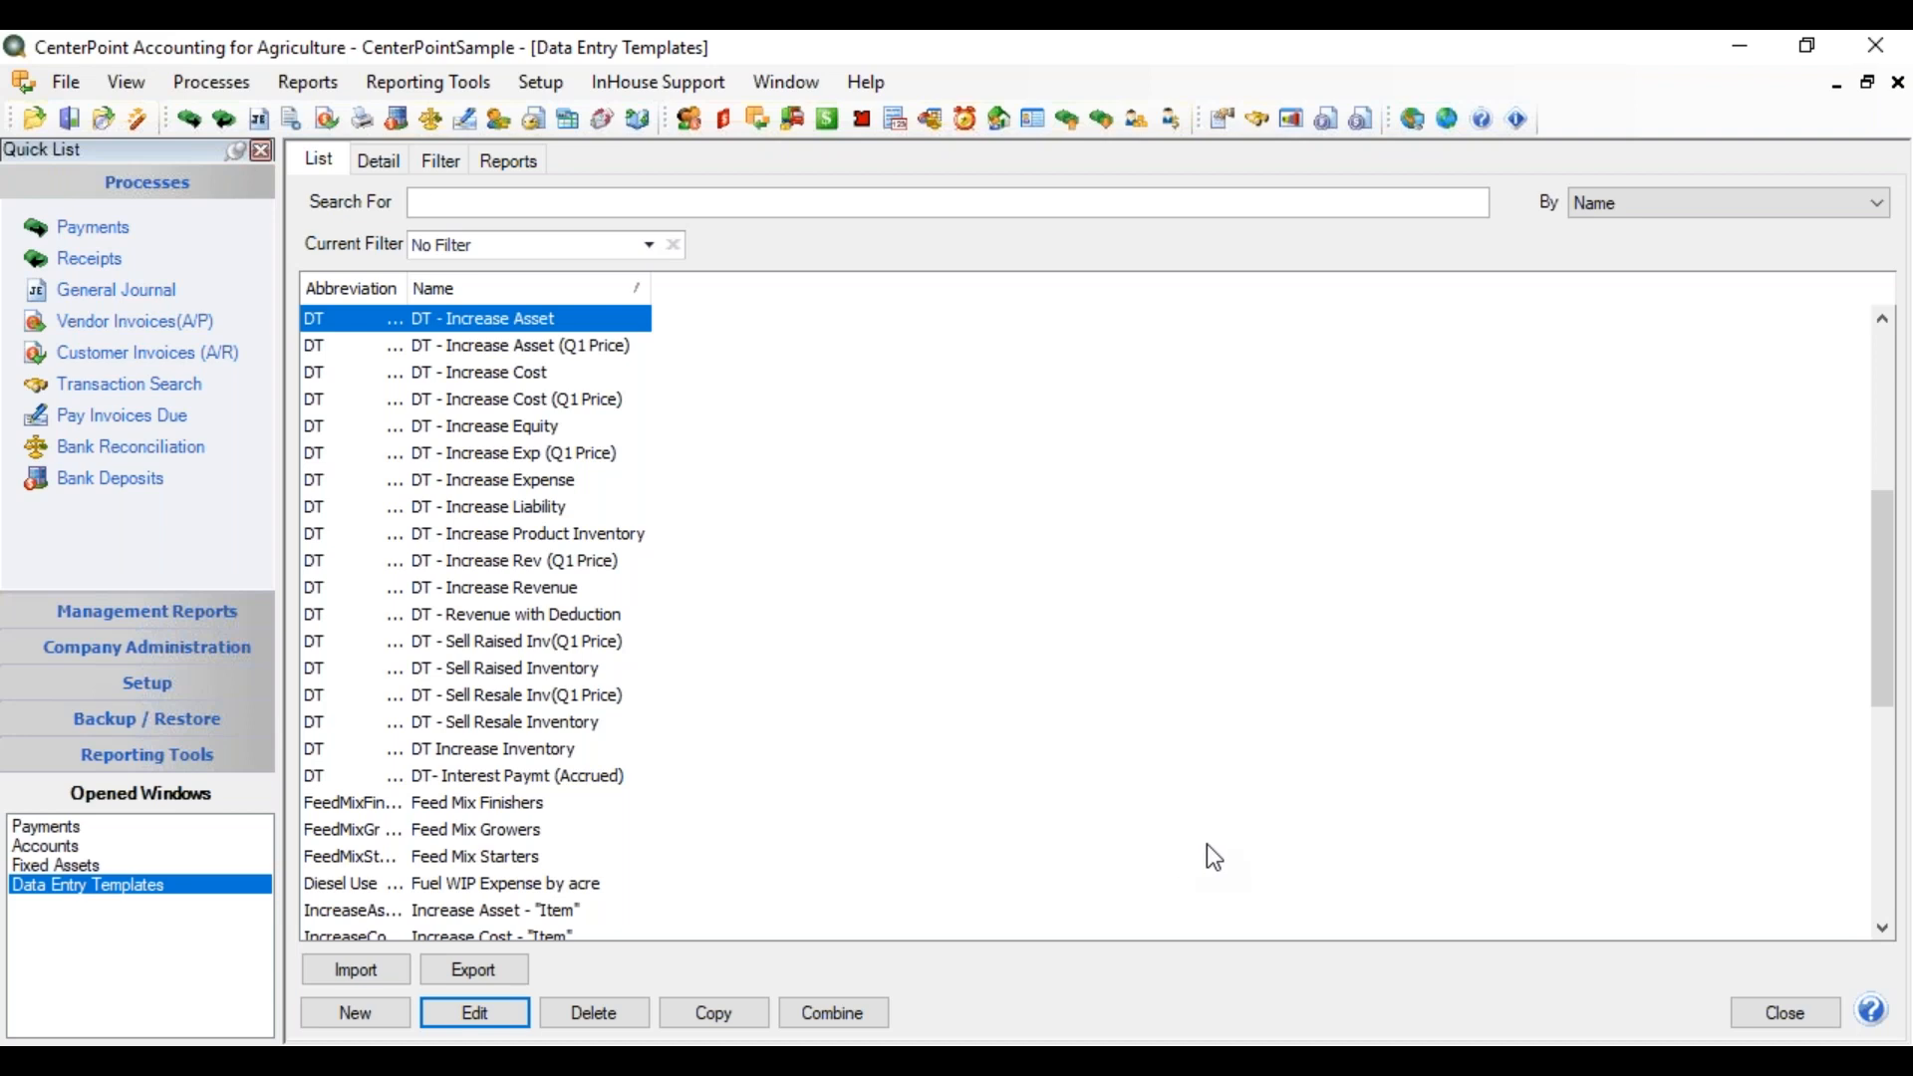
Open the report selection and choose the Fixed Asset Activity report from the Fixed Assets reports
{"action": "left_click", "coordinate": [319, 88]}
{"action": "left_click", "coordinate": [317, 115]}
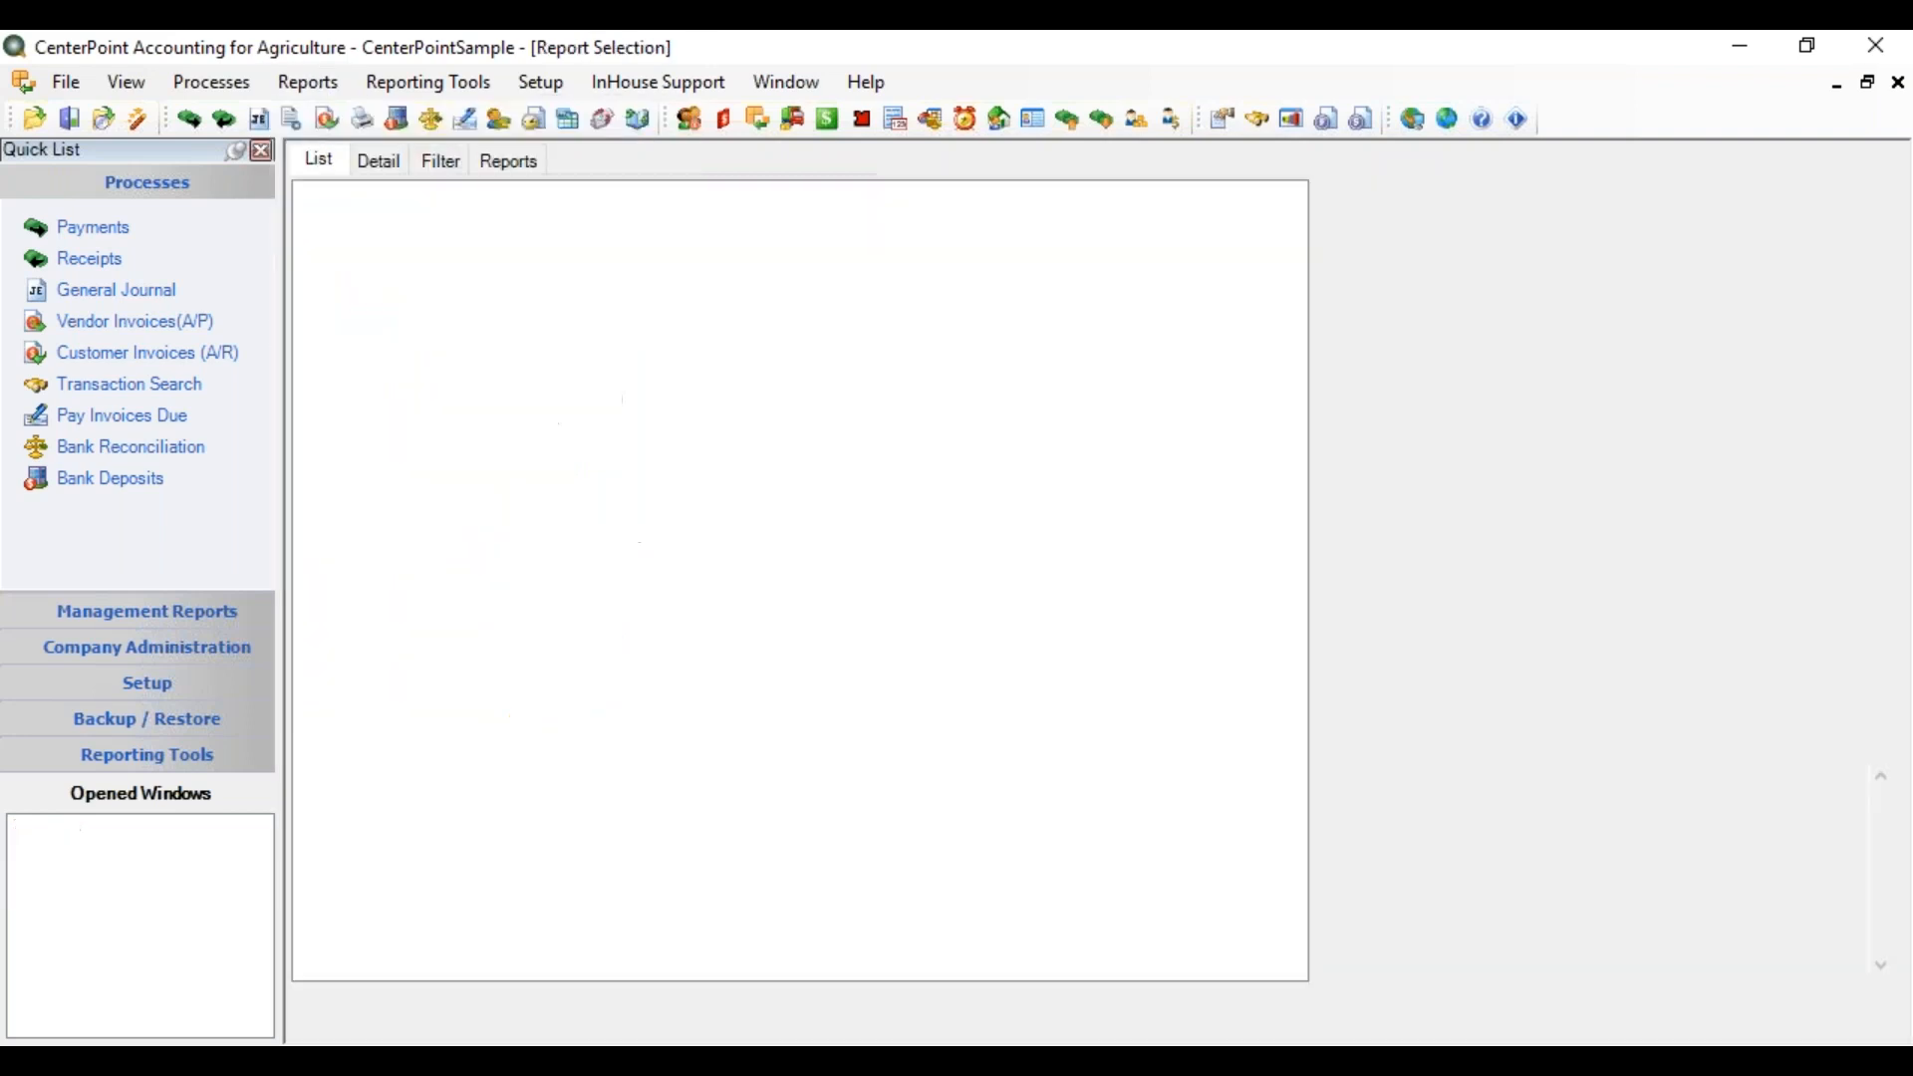
{"action": "left_click", "coordinate": [317, 167]}
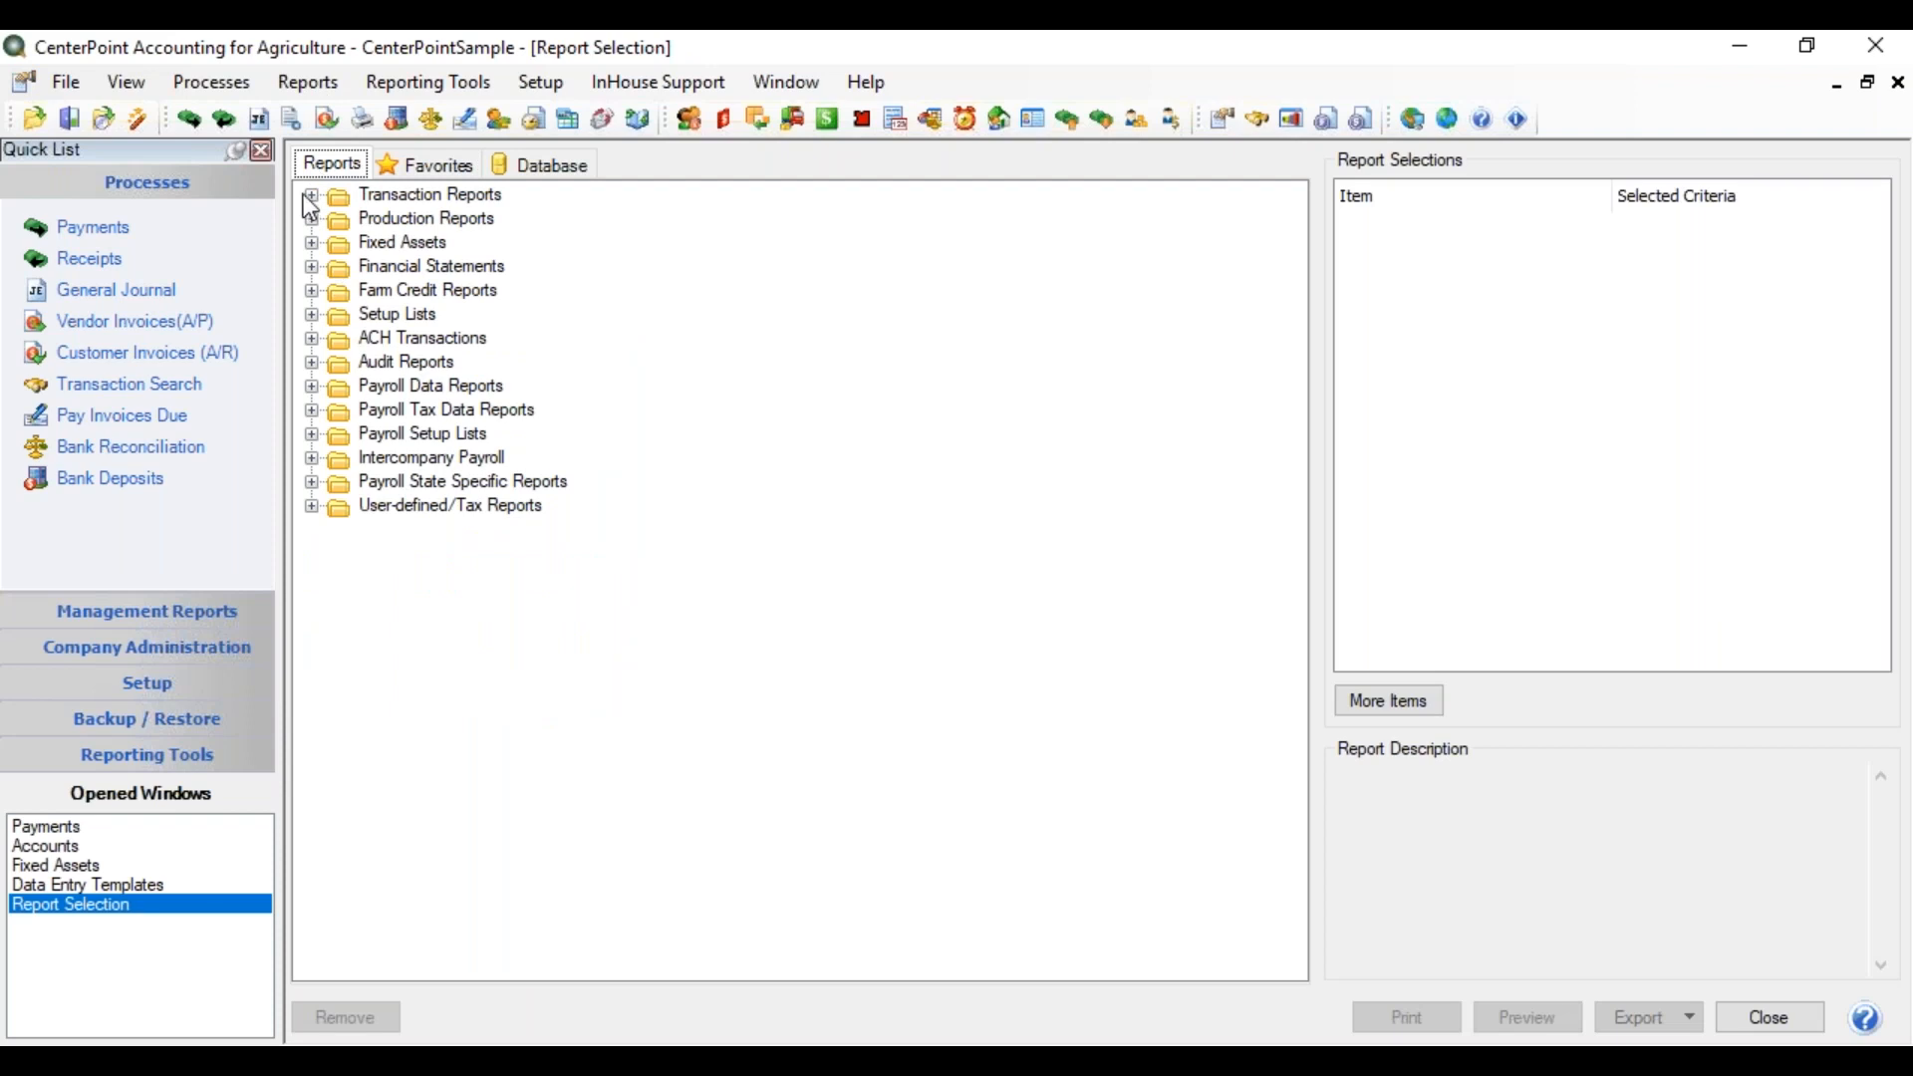
{"action": "left_click", "coordinate": [312, 244]}
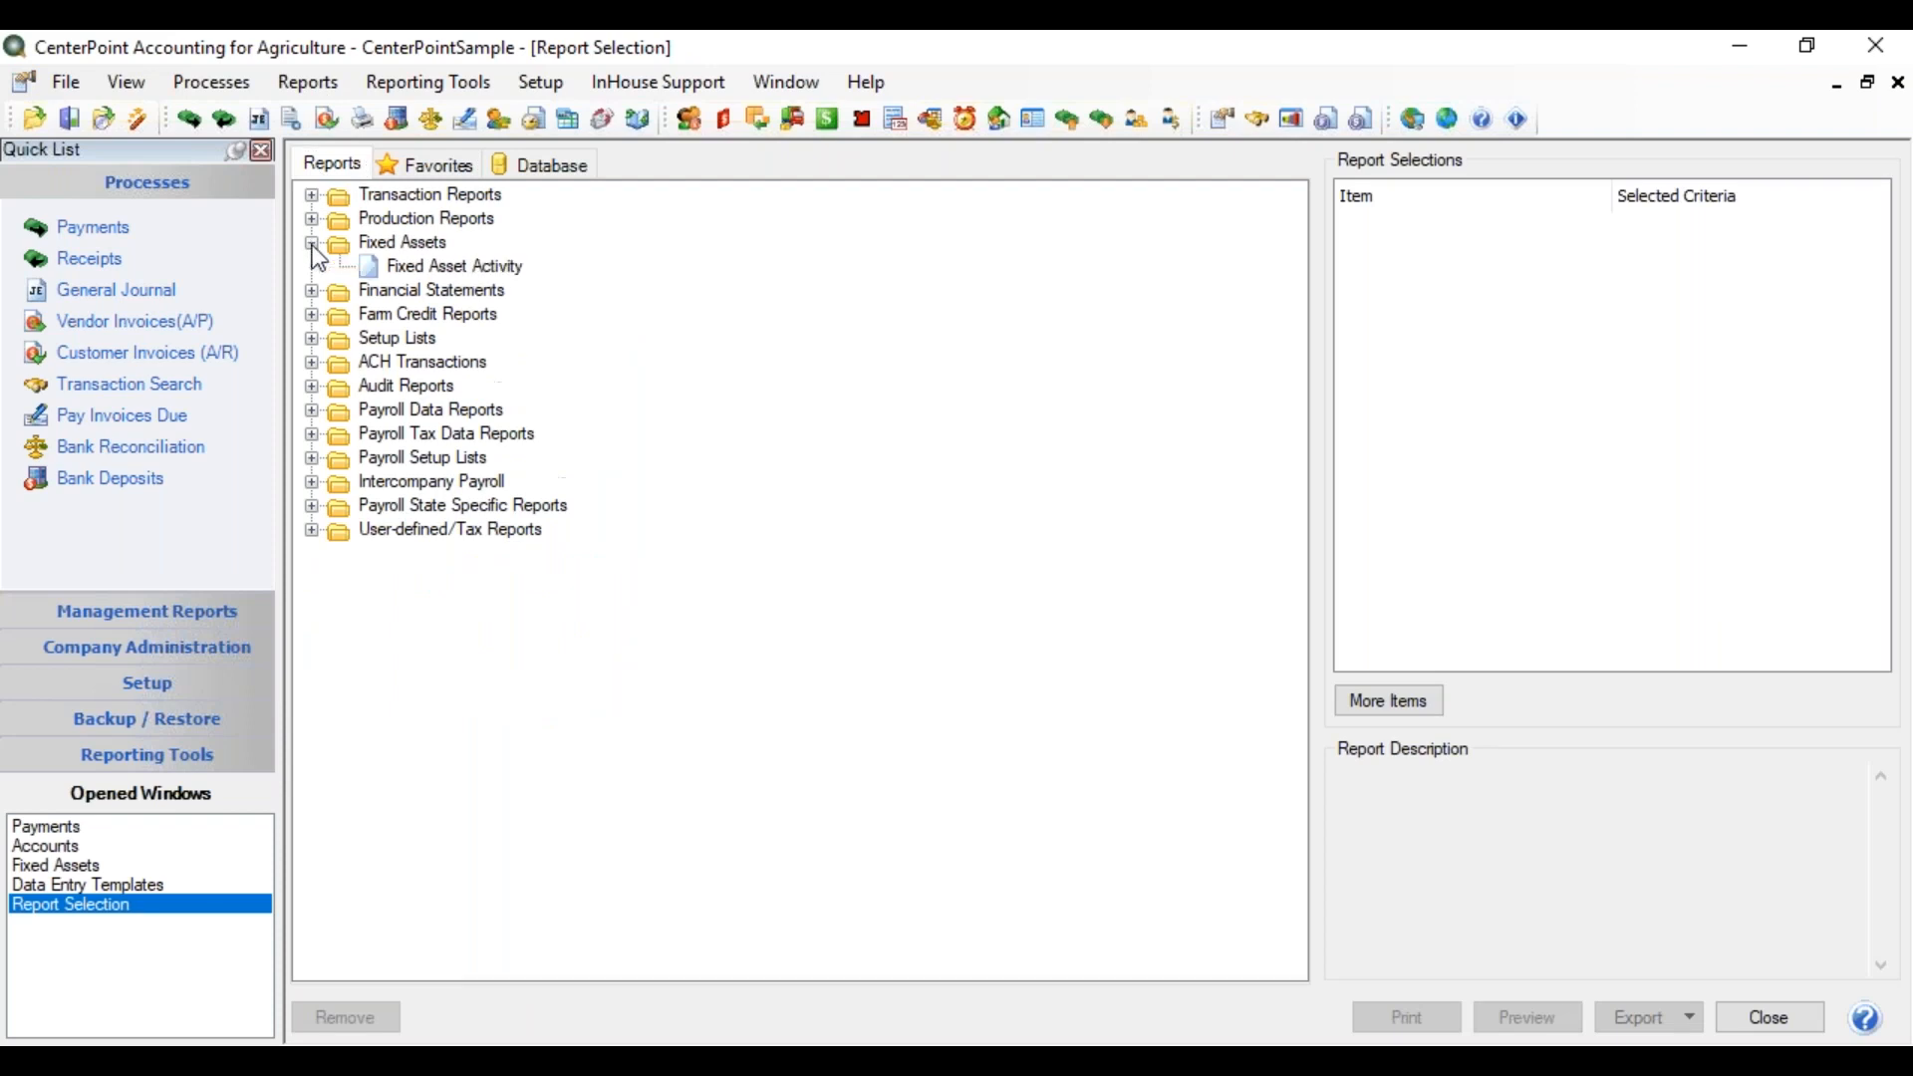
{"action": "left_click", "coordinate": [425, 267]}
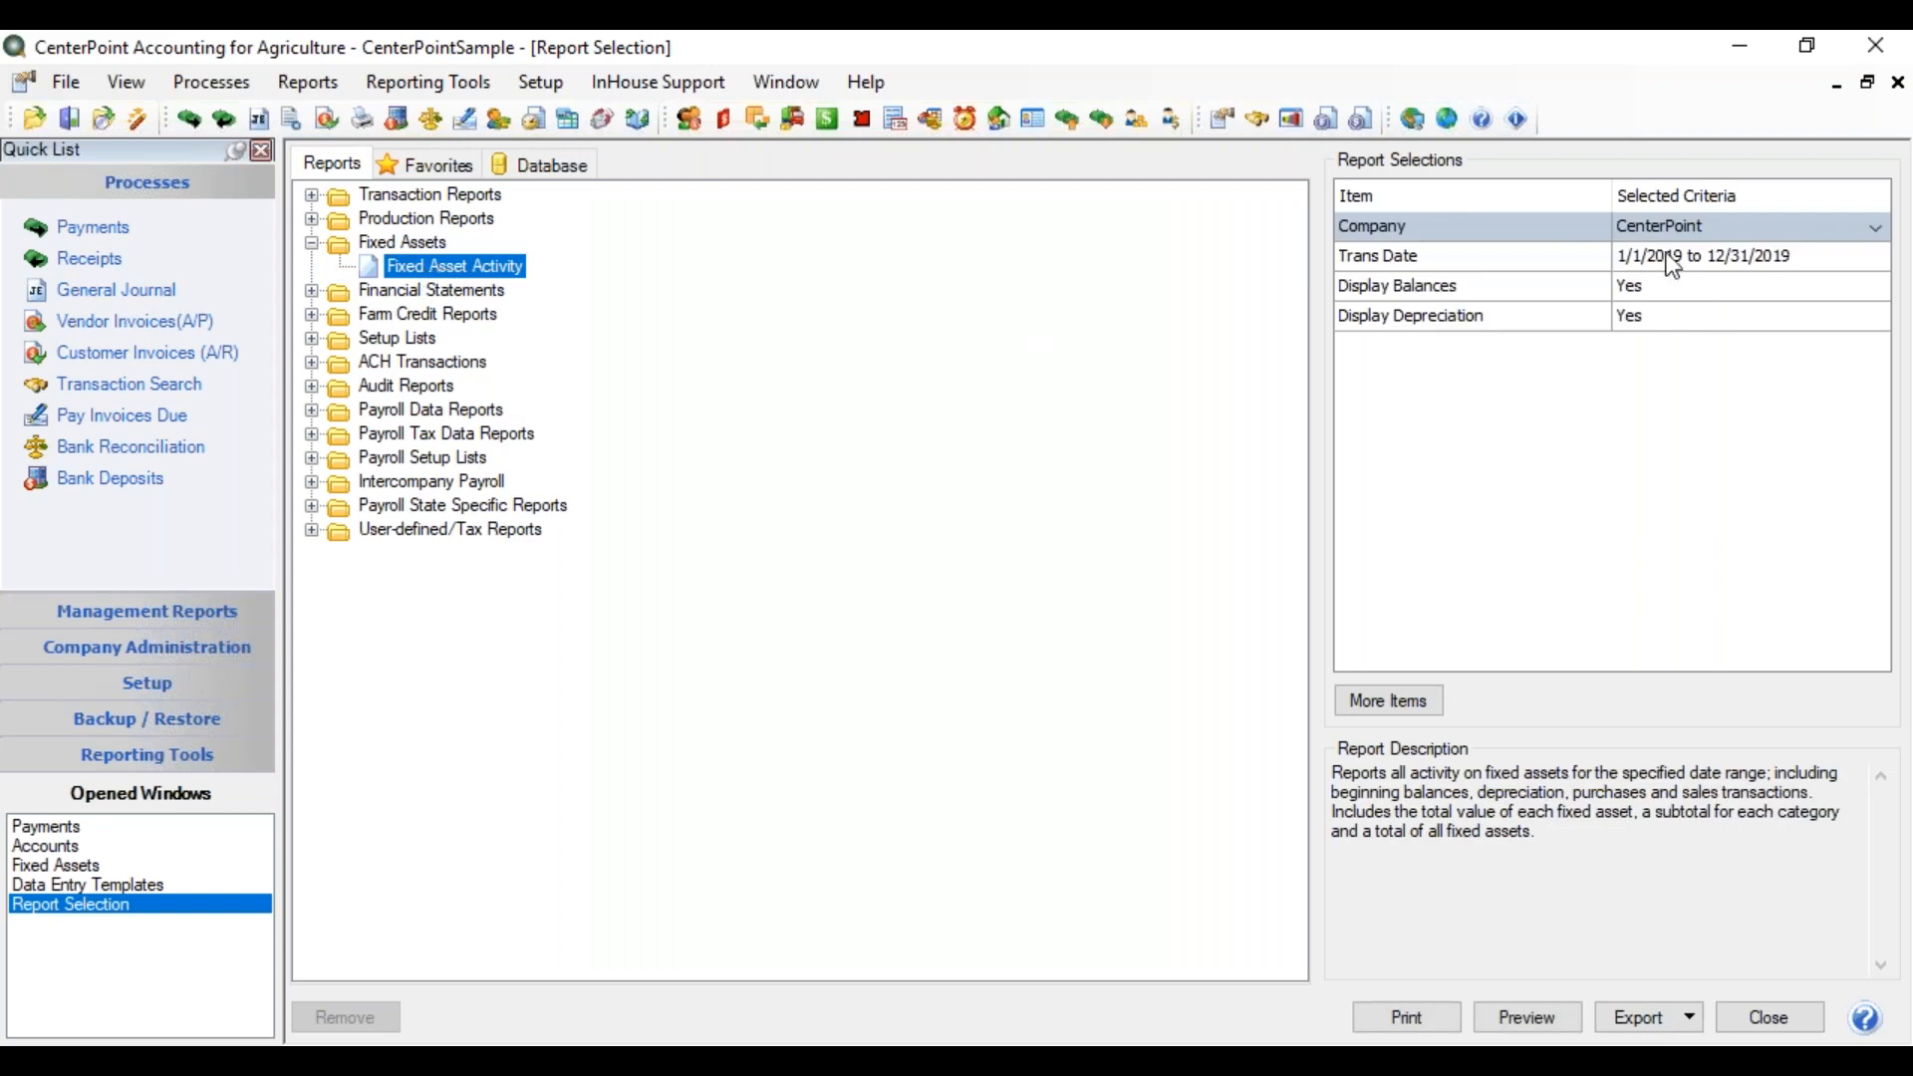
Set Display Balances and Display Depreciation to No and preview the Fixed Asset Activity report
{"action": "left_click", "coordinate": [1650, 300]}
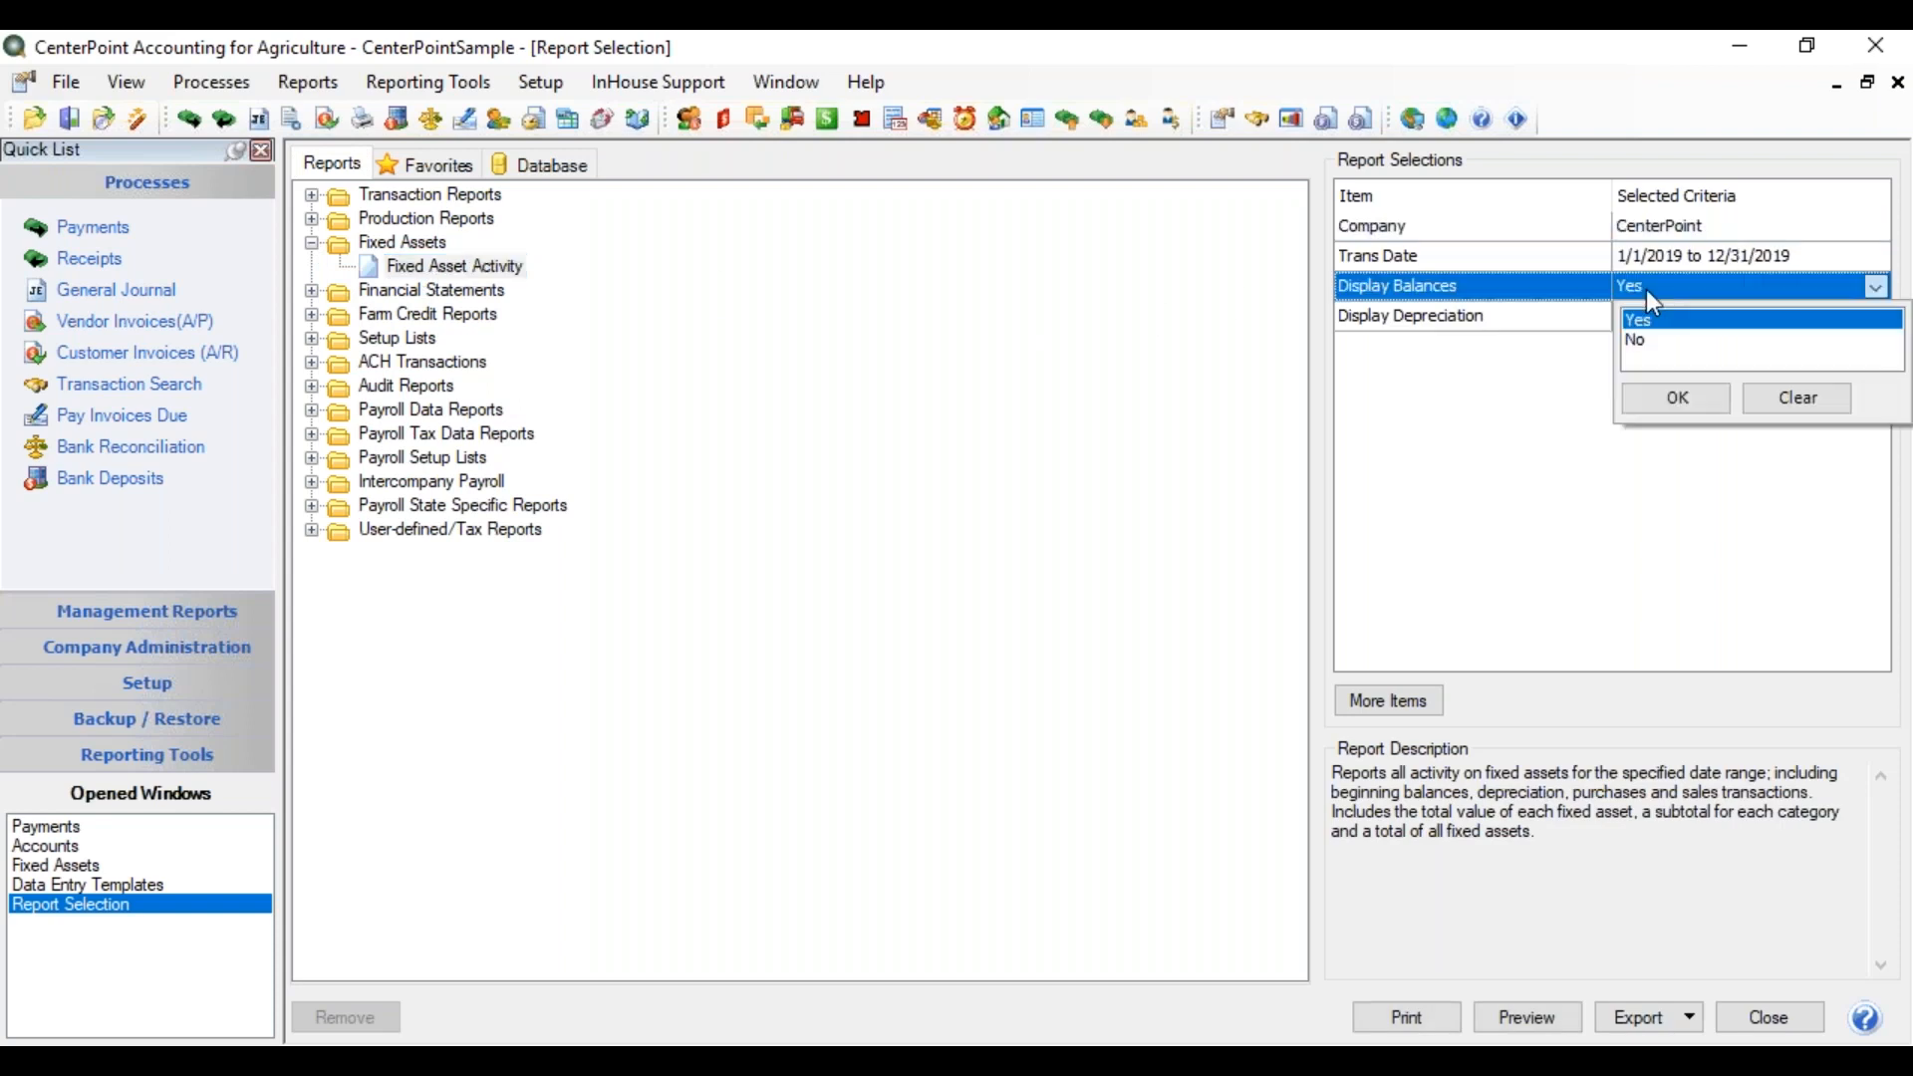
{"action": "left_click", "coordinate": [1654, 343]}
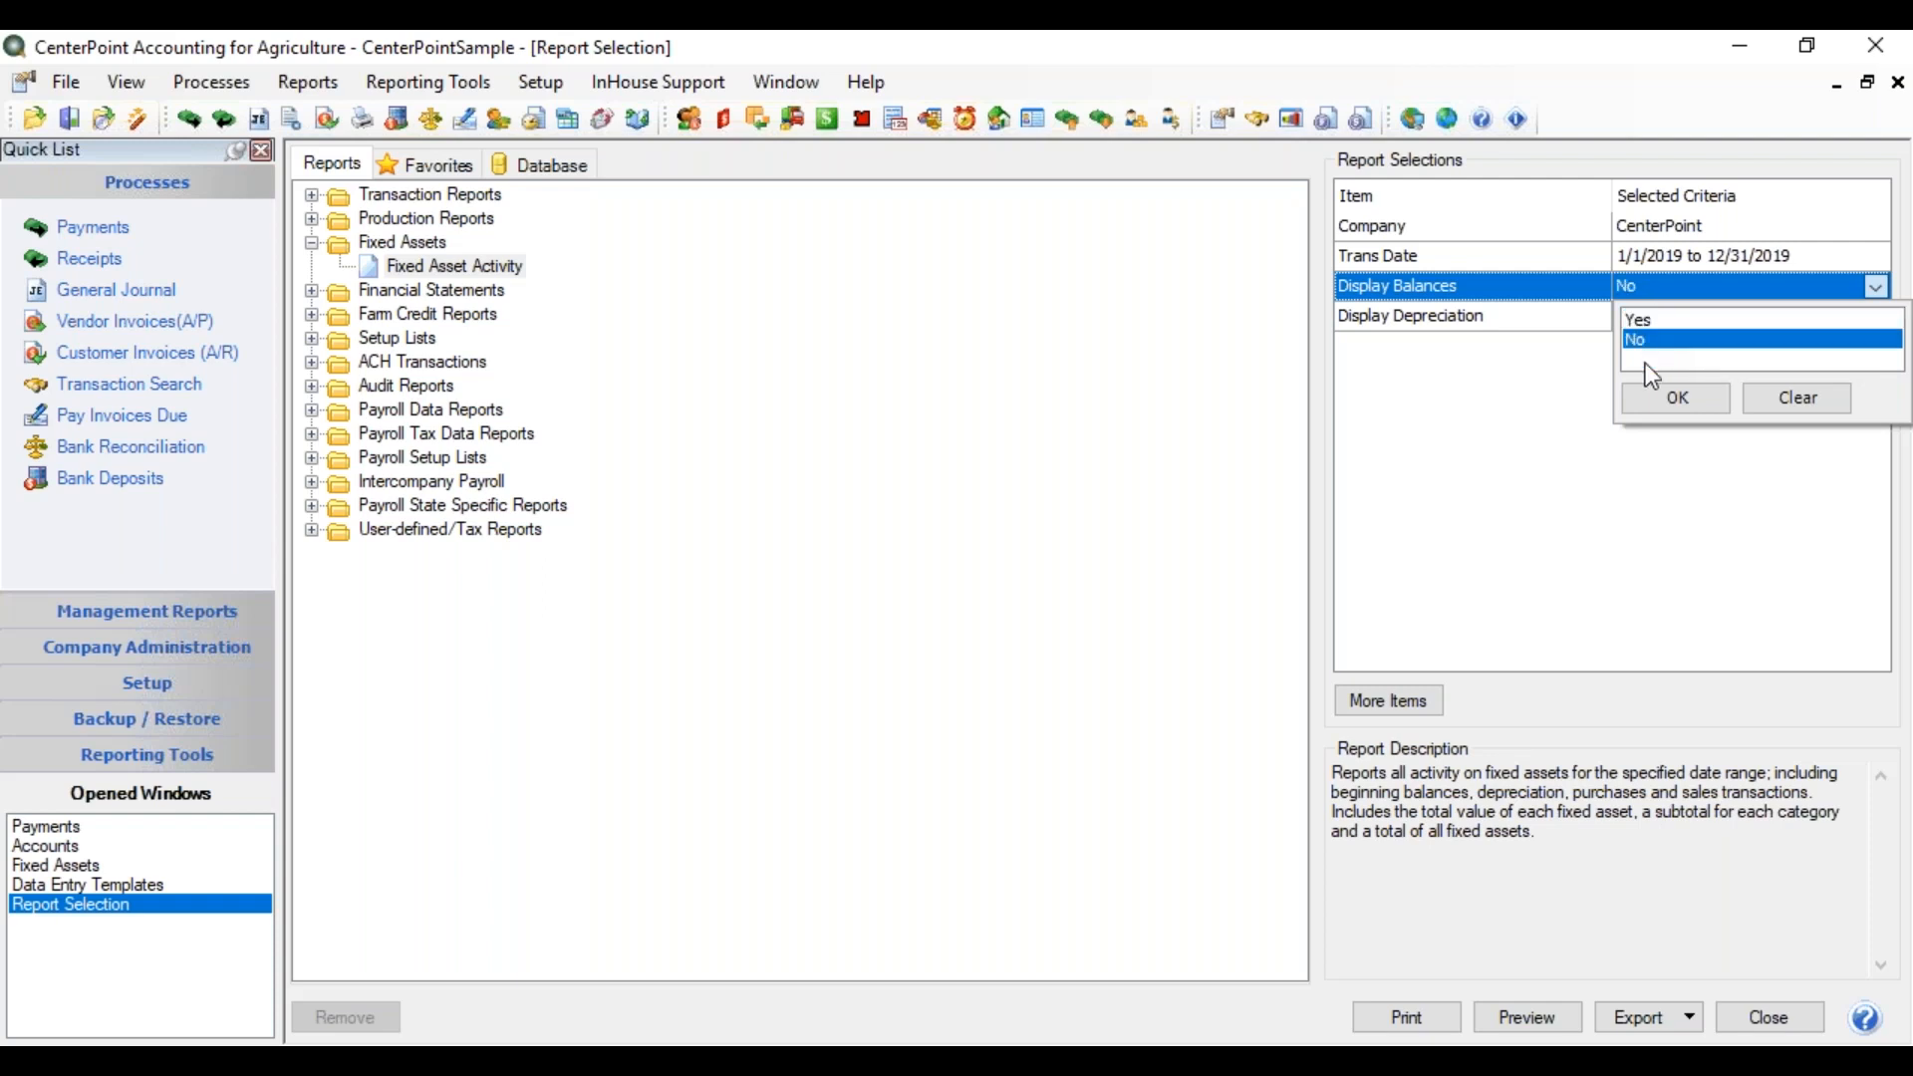
{"action": "left_click", "coordinate": [1649, 397]}
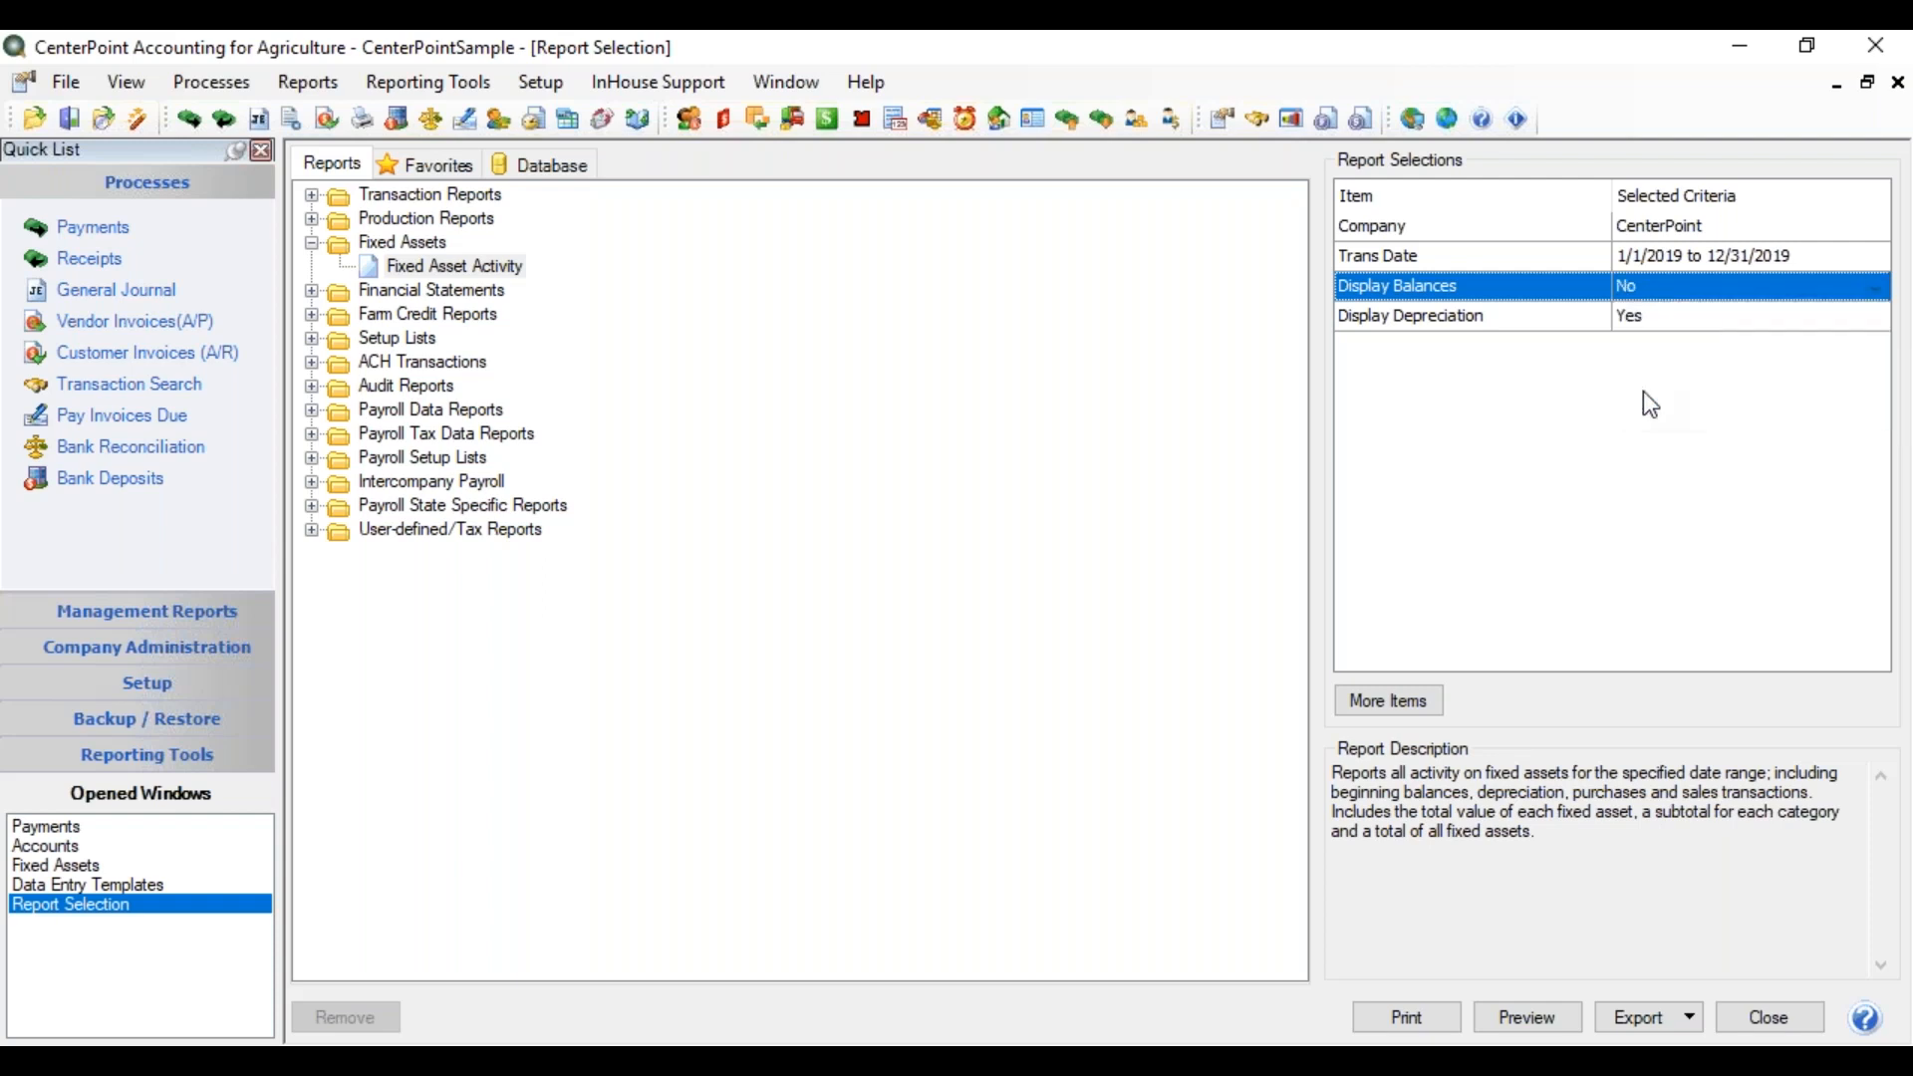
{"action": "left_click", "coordinate": [1636, 321]}
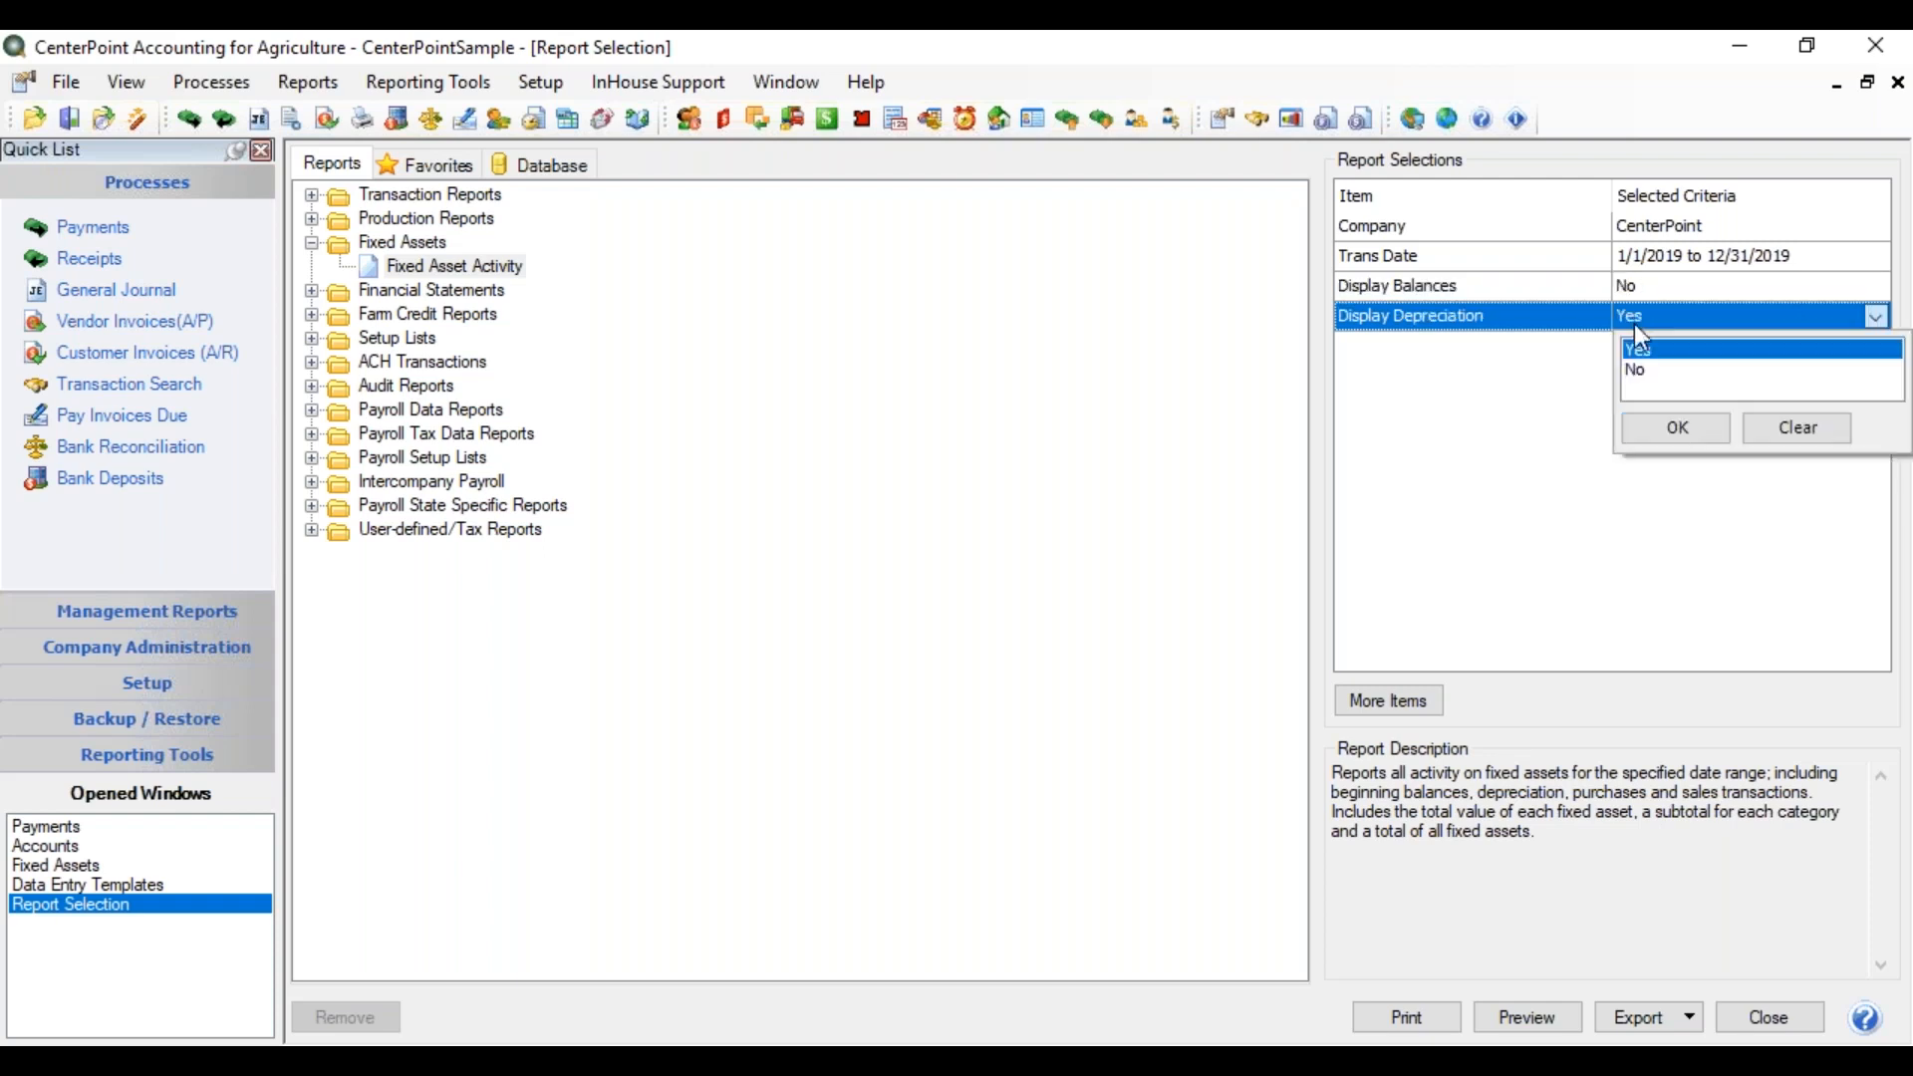
{"action": "left_click", "coordinate": [1637, 371]}
{"action": "left_click", "coordinate": [1649, 427]}
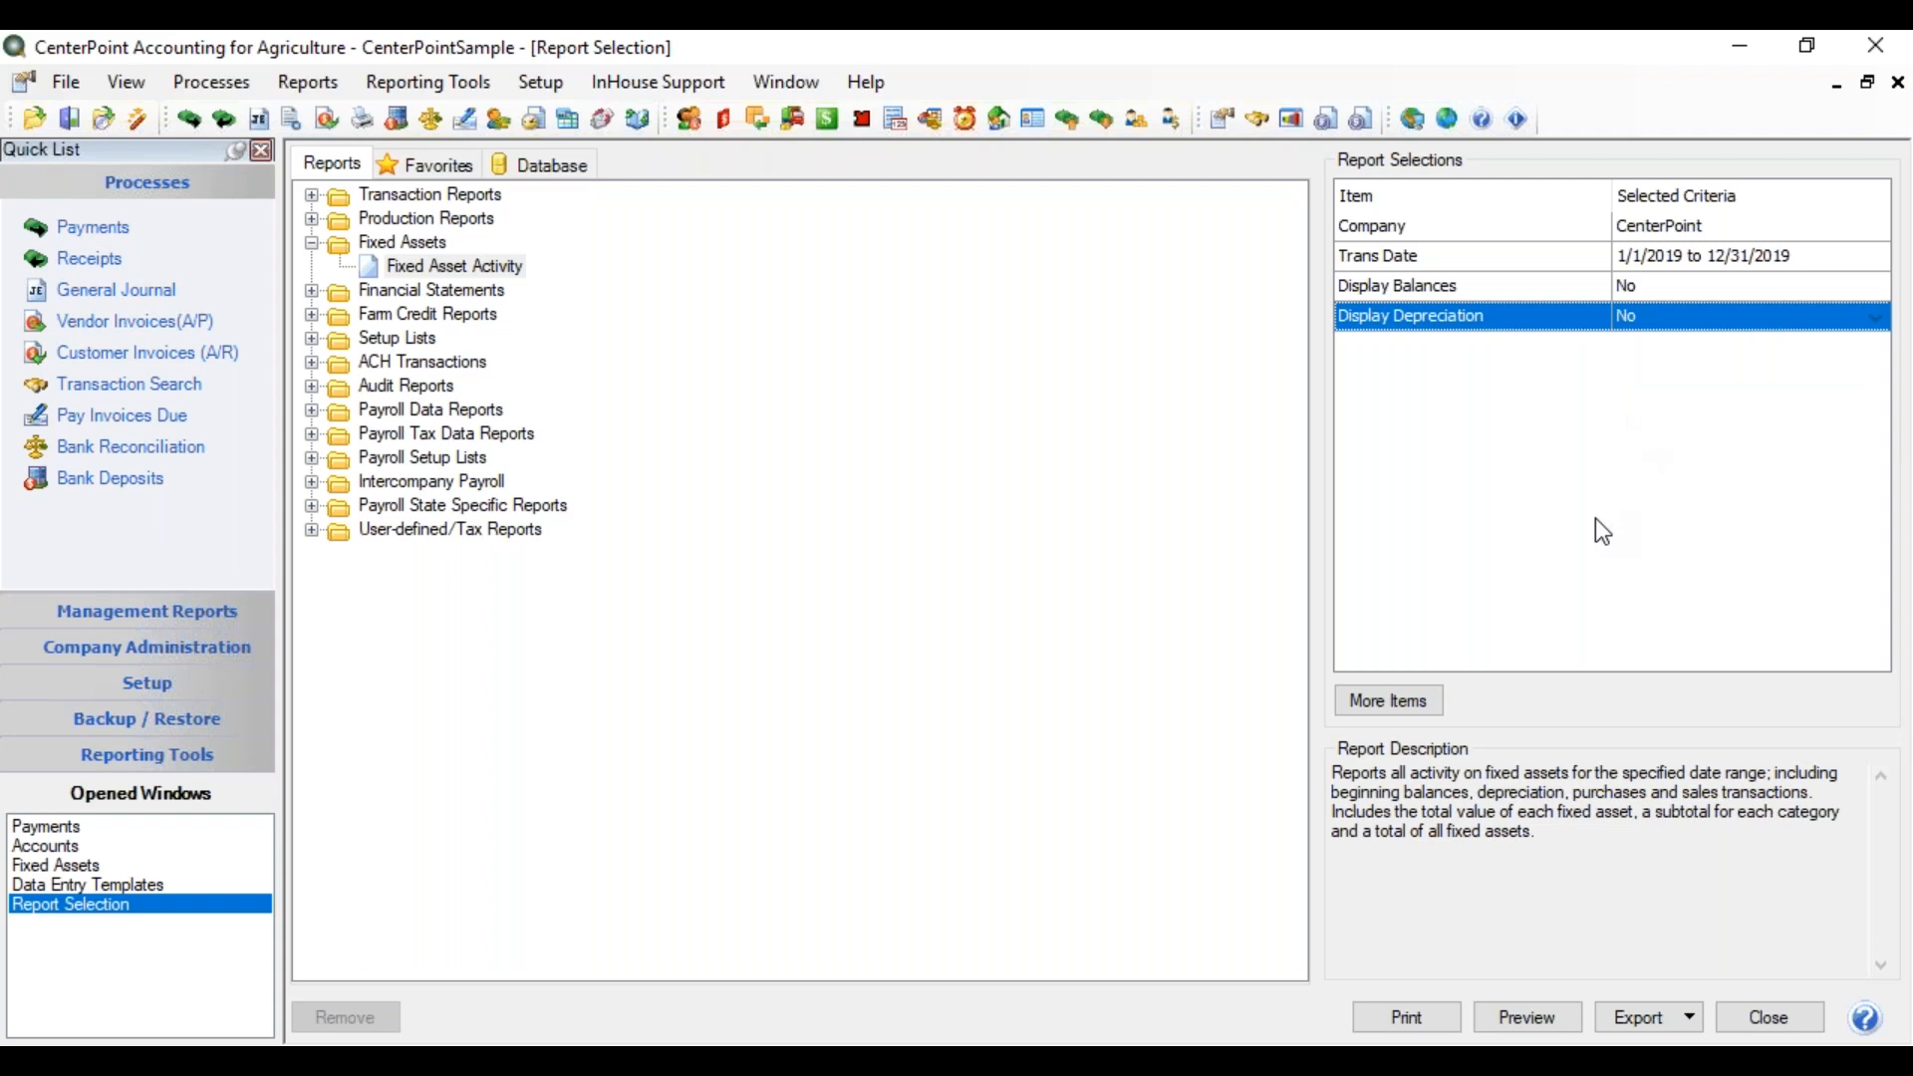
{"action": "left_click", "coordinate": [1553, 1026]}
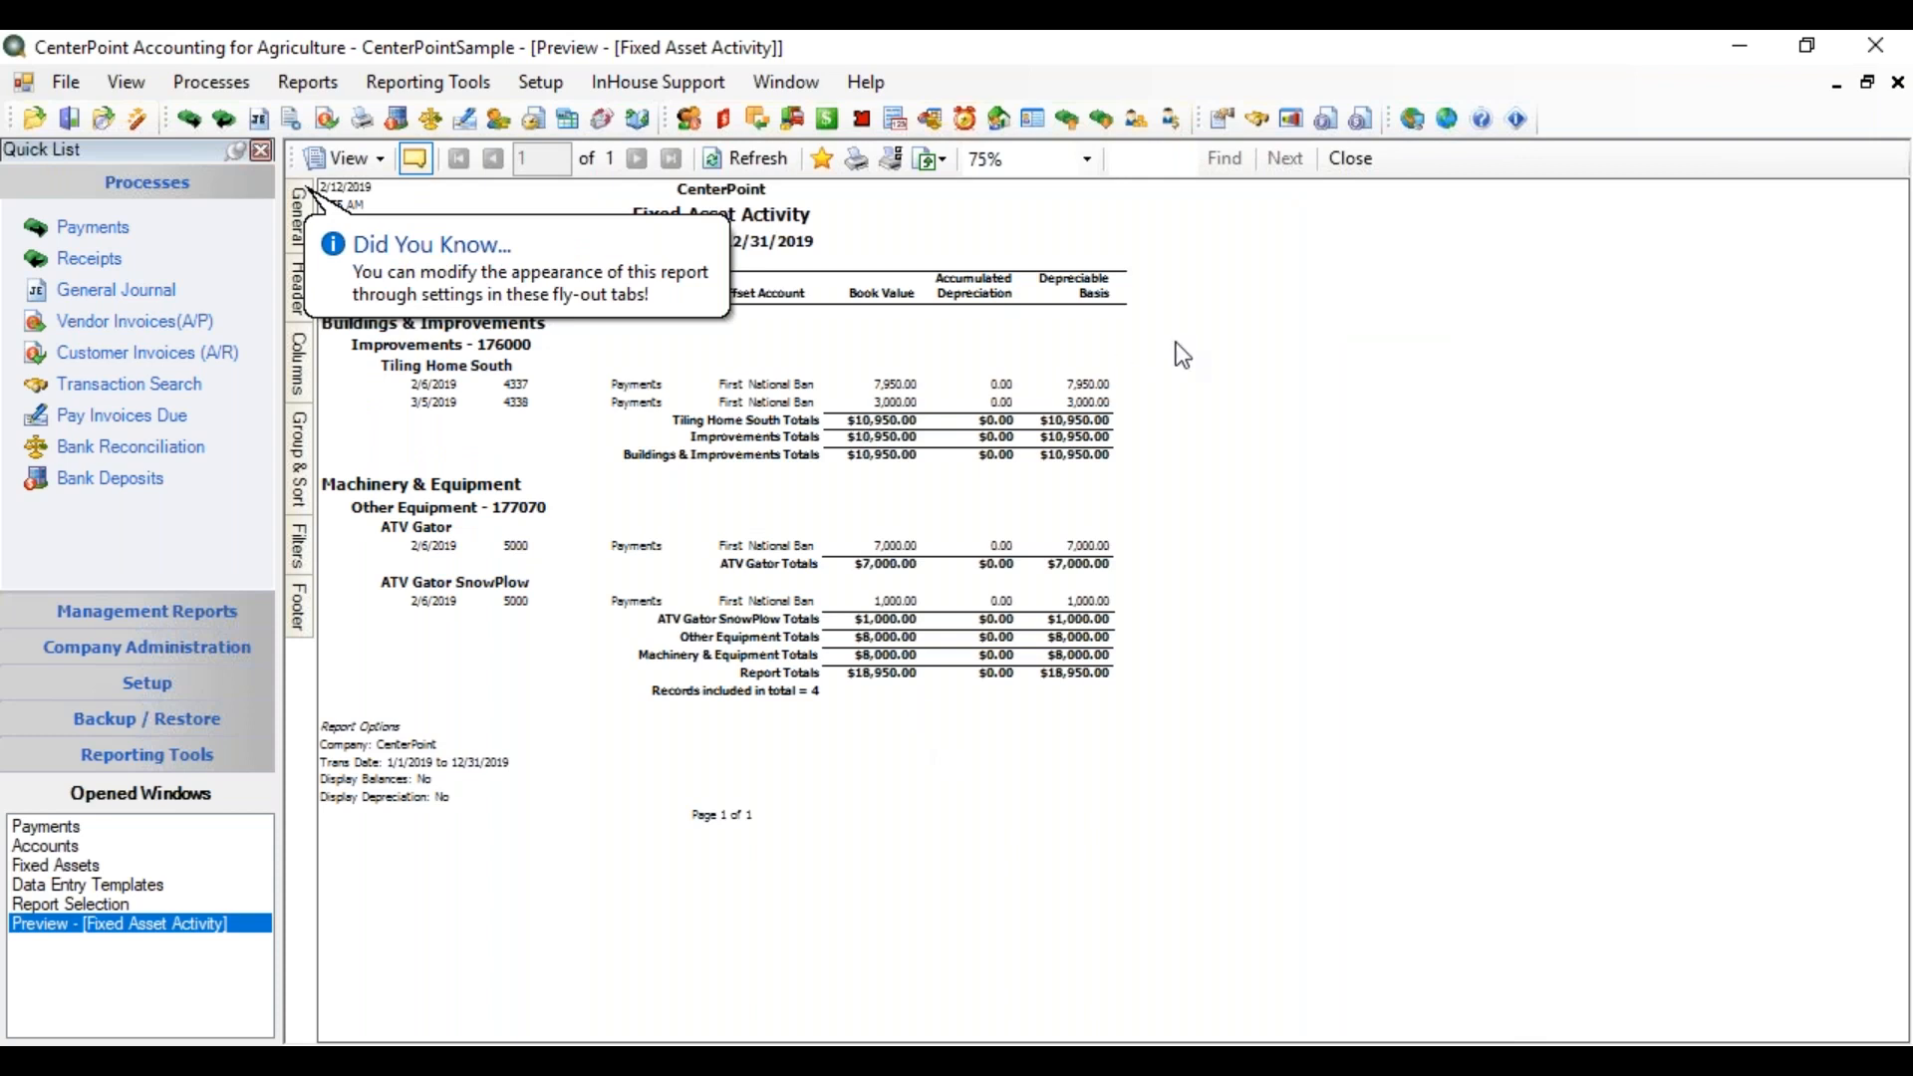
Turn on Display Balances and Display Depreciation in the Fixed Asset Activity report's filters and refresh the preview
{"action": "left_click", "coordinate": [383, 253]}
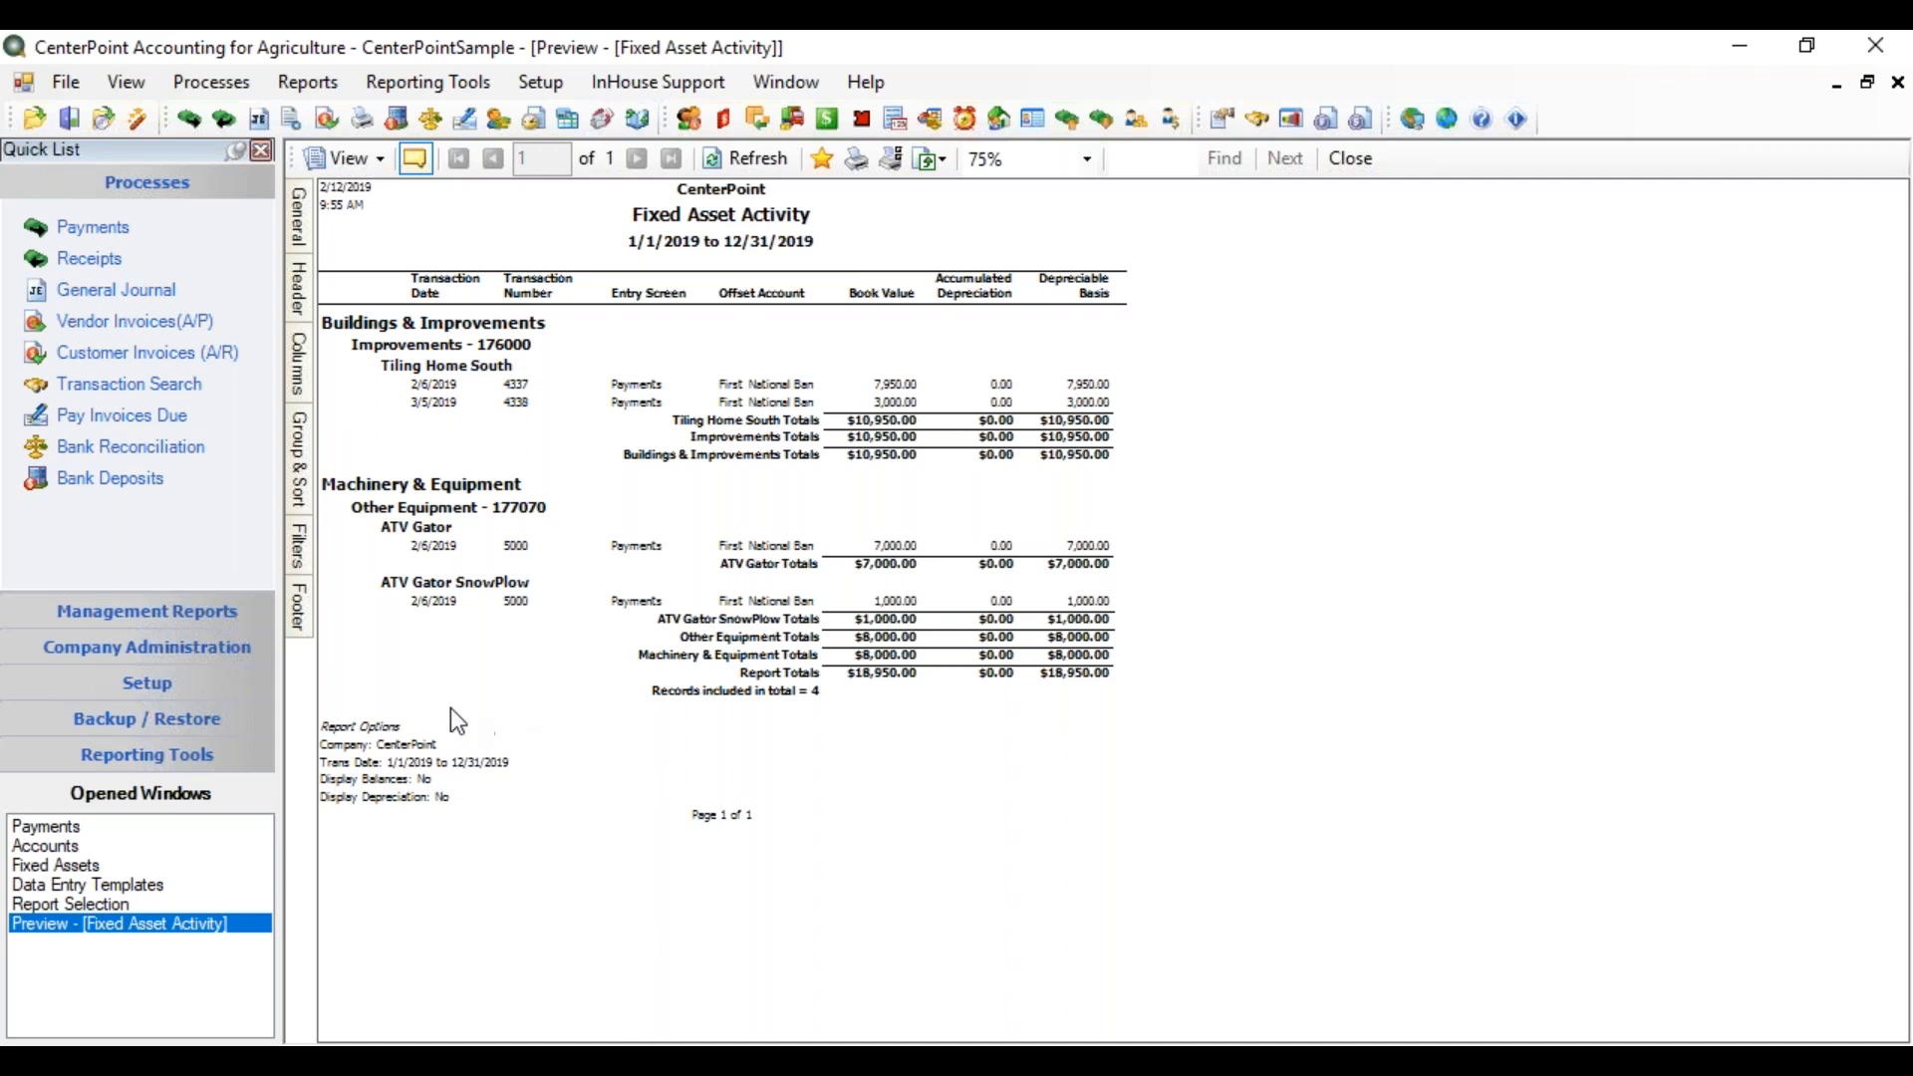
{"action": "left_click", "coordinate": [303, 546]}
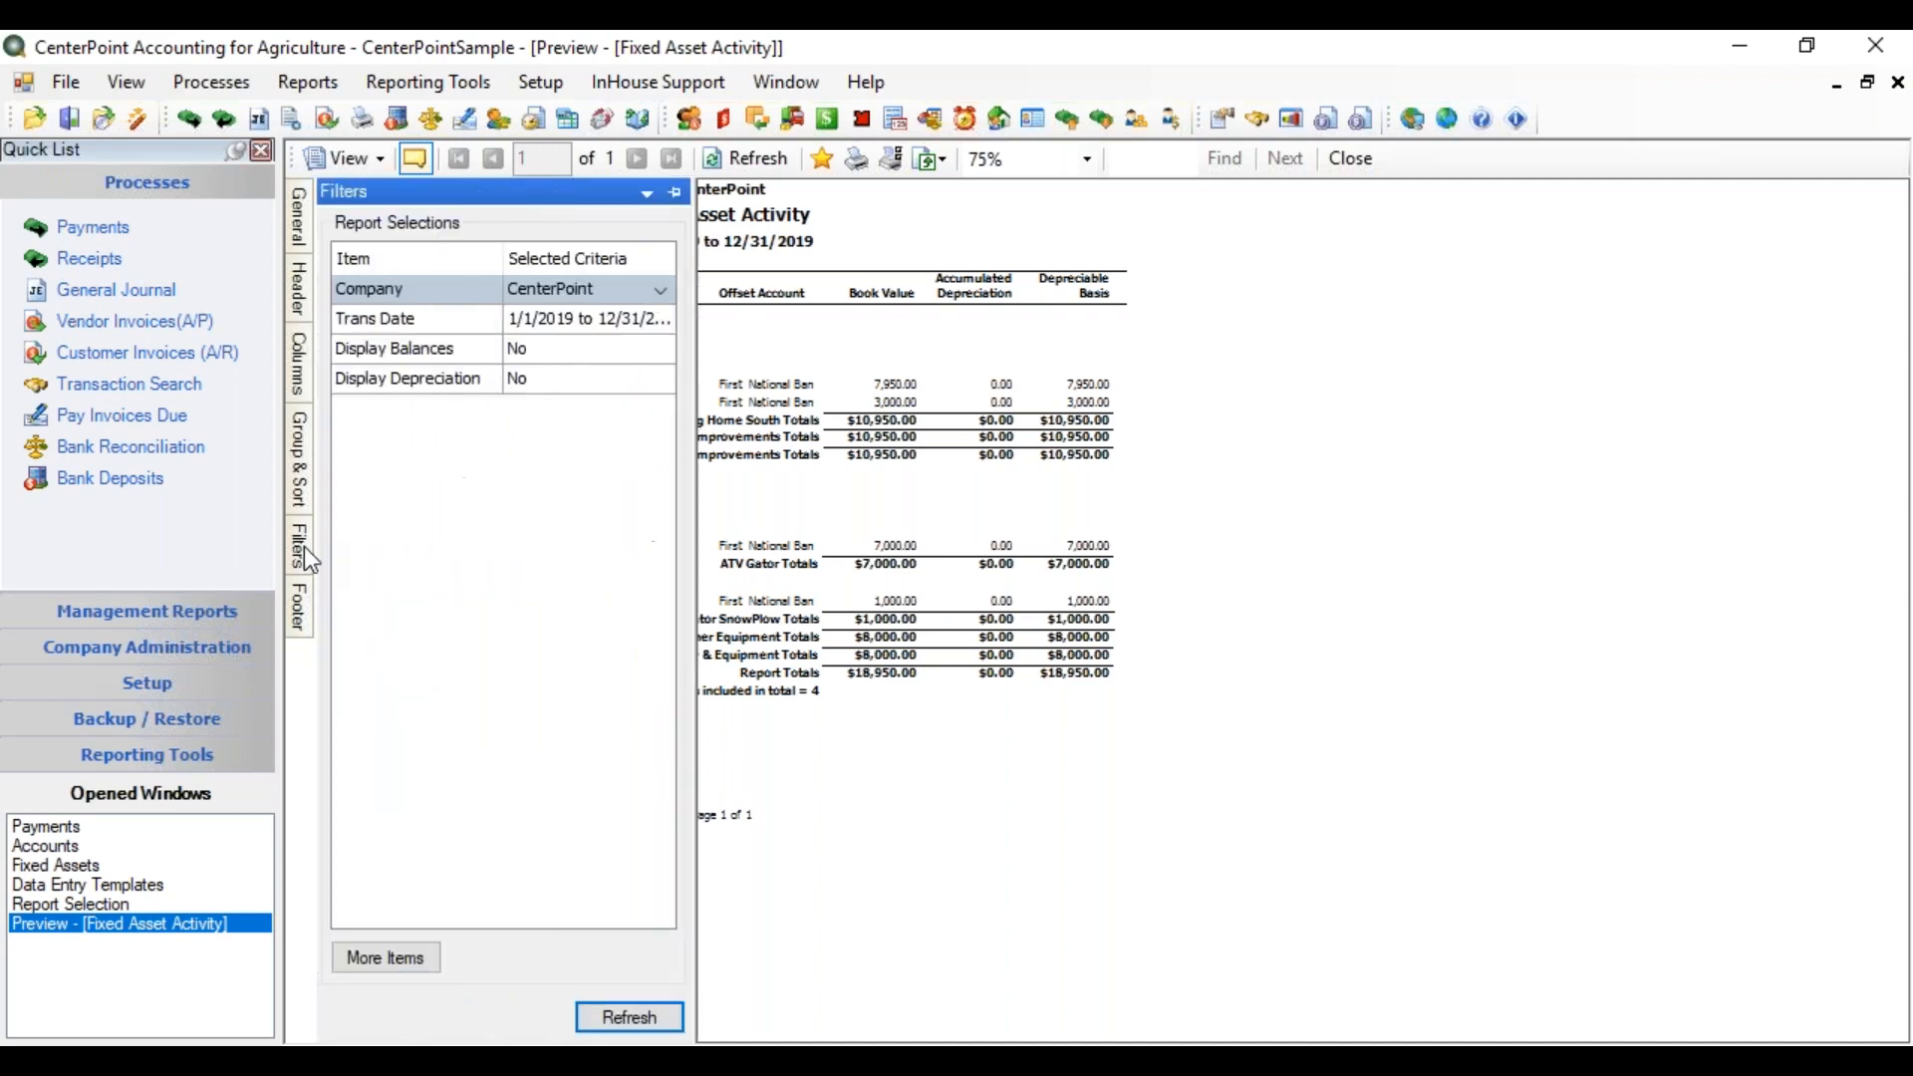
{"action": "left_click", "coordinate": [528, 350]}
{"action": "left_click", "coordinate": [530, 385]}
{"action": "left_click", "coordinate": [558, 461]}
{"action": "left_click", "coordinate": [543, 376]}
{"action": "left_click", "coordinate": [536, 411]}
{"action": "left_click", "coordinate": [544, 489]}
{"action": "left_click", "coordinate": [649, 1018]}
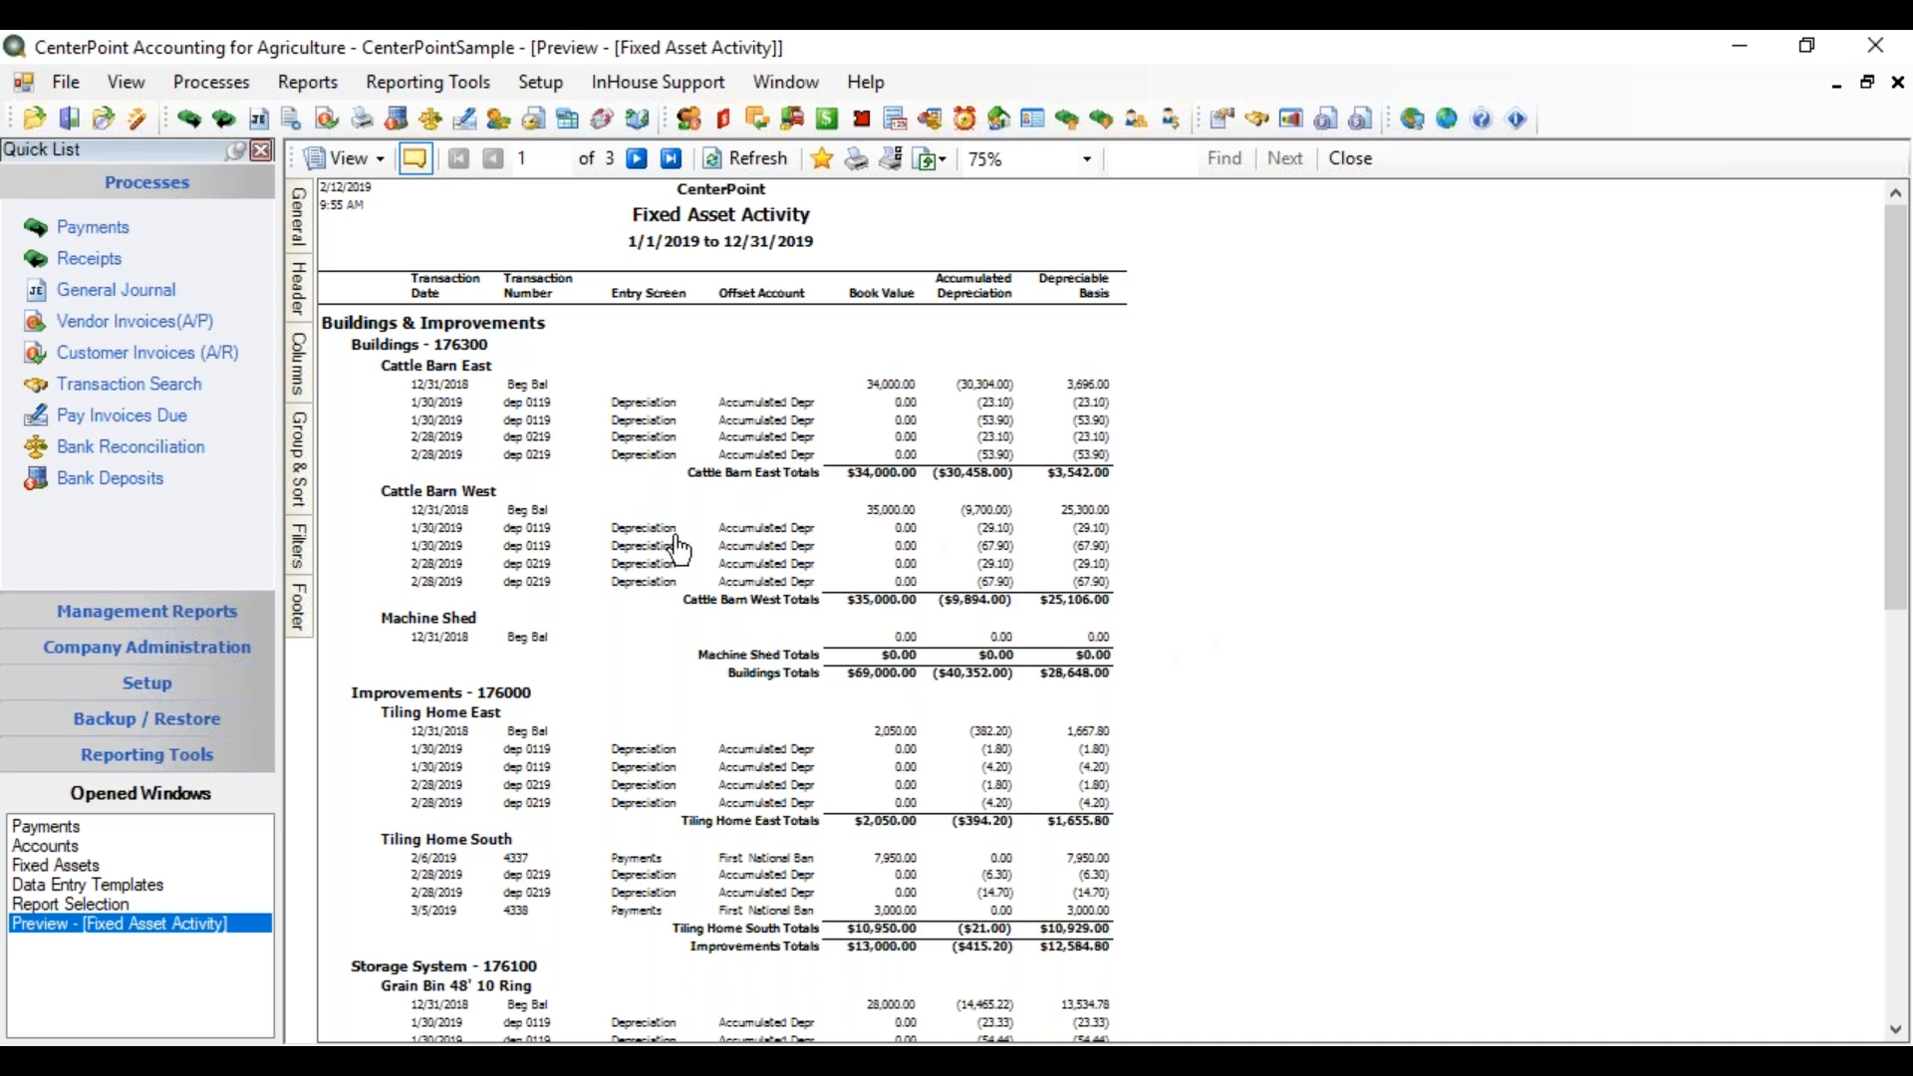
Choose the Fixed Asset Balances report from the Account Balances group of the Financial Statements and preview it
{"action": "left_click", "coordinate": [307, 82]}
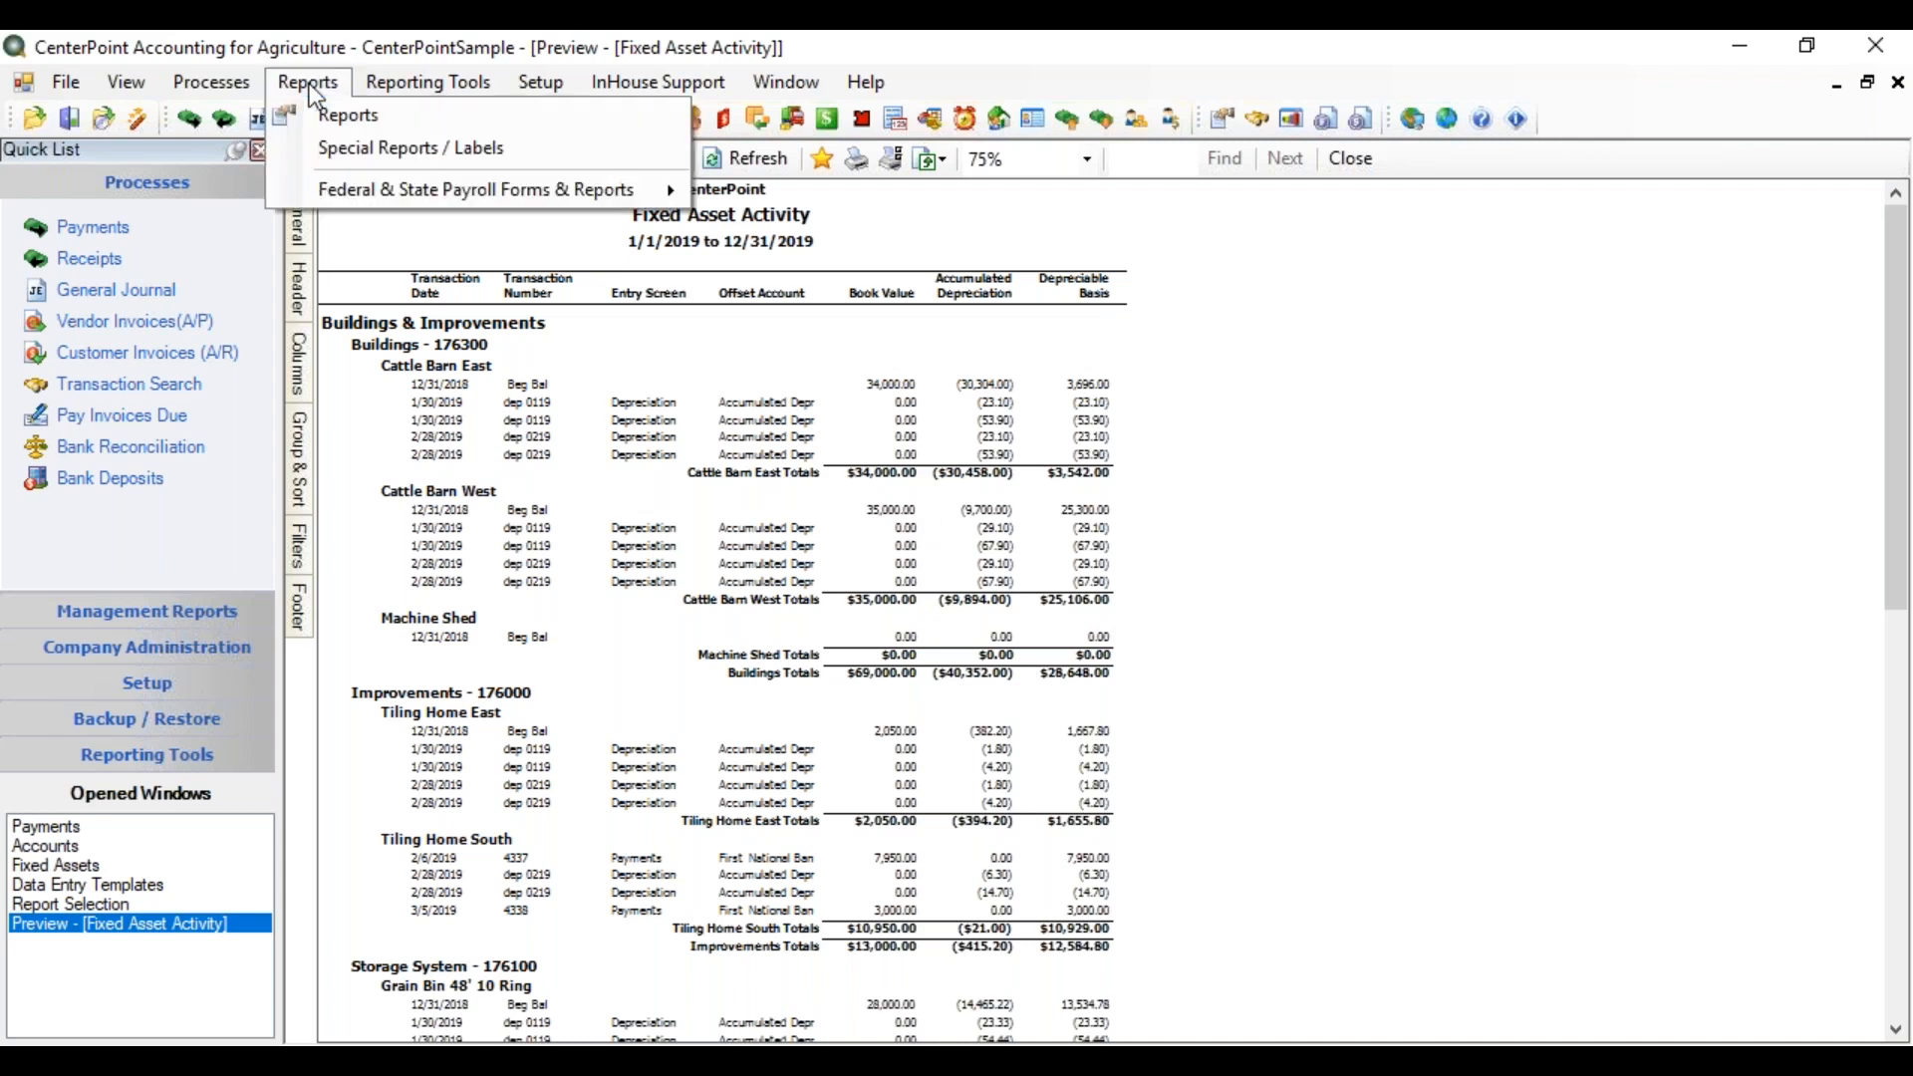
{"action": "left_click", "coordinate": [315, 118]}
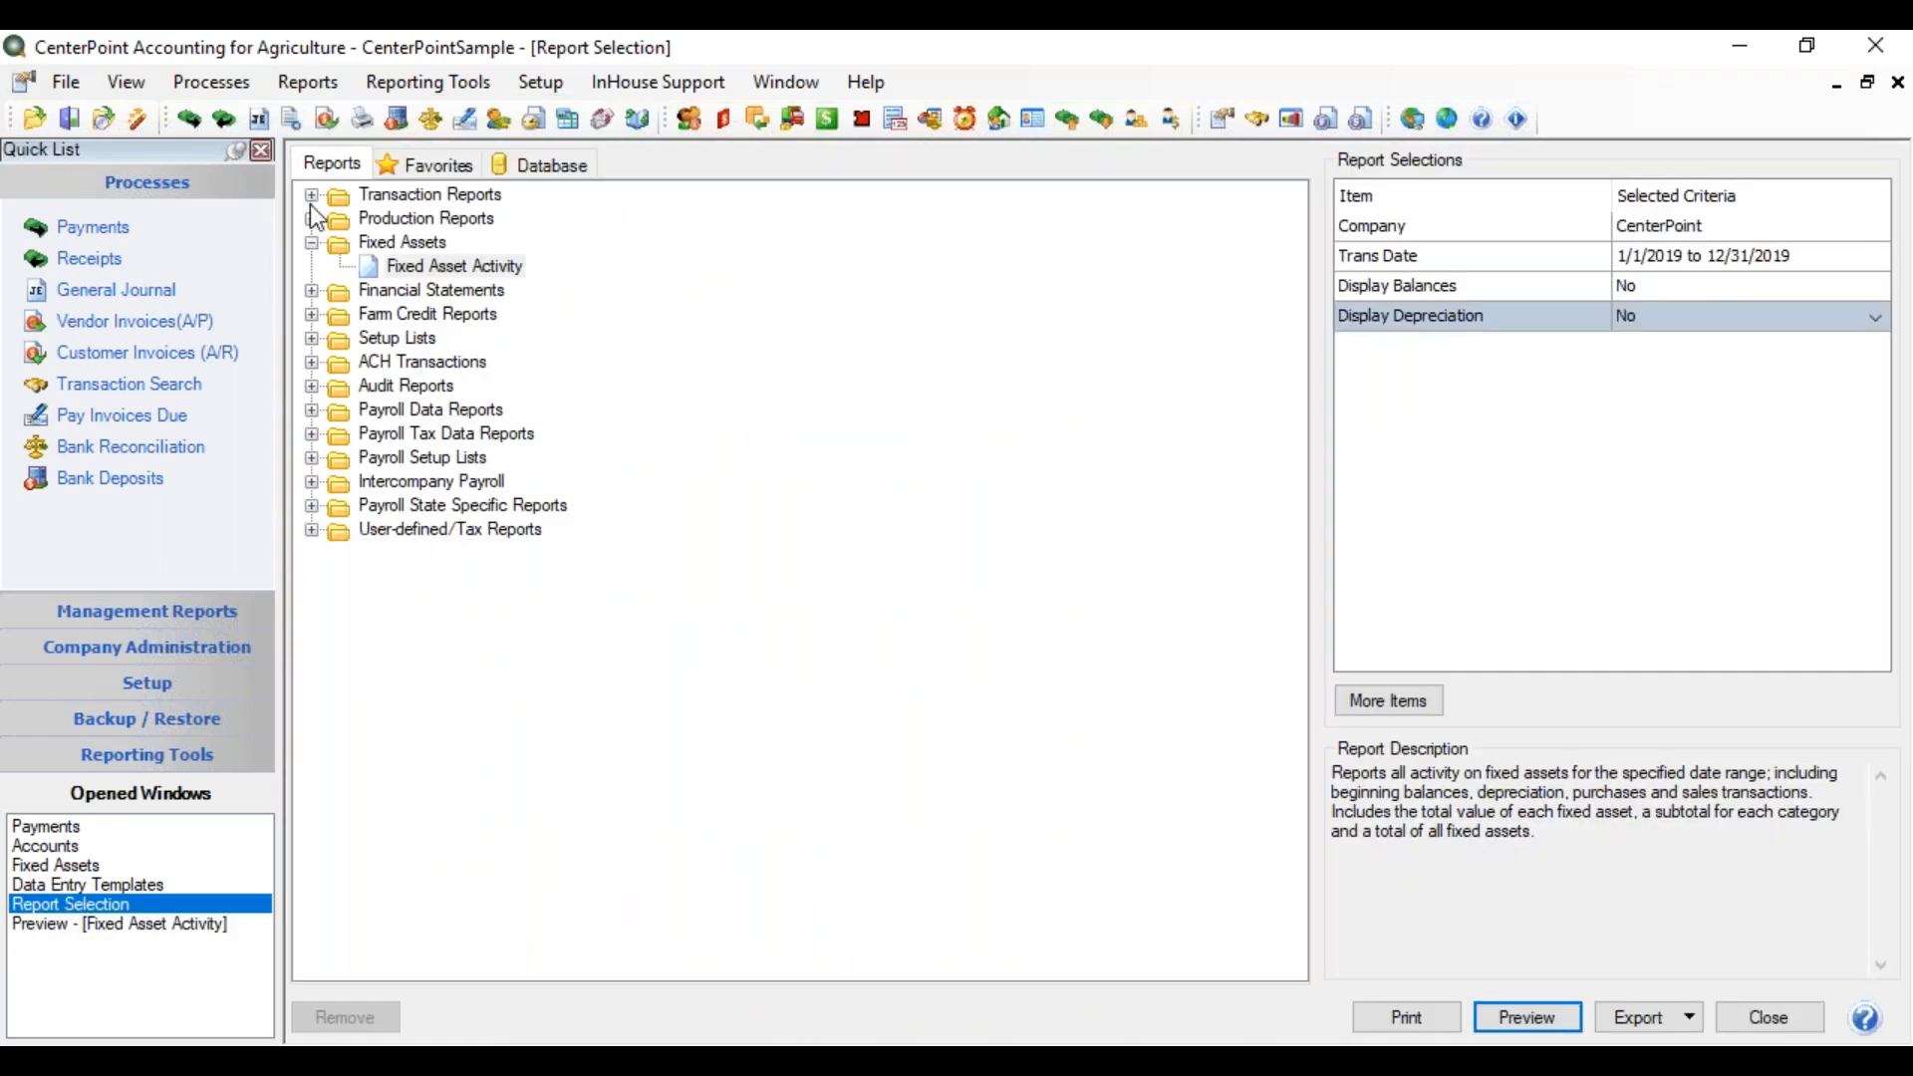
{"action": "left_click", "coordinate": [312, 290]}
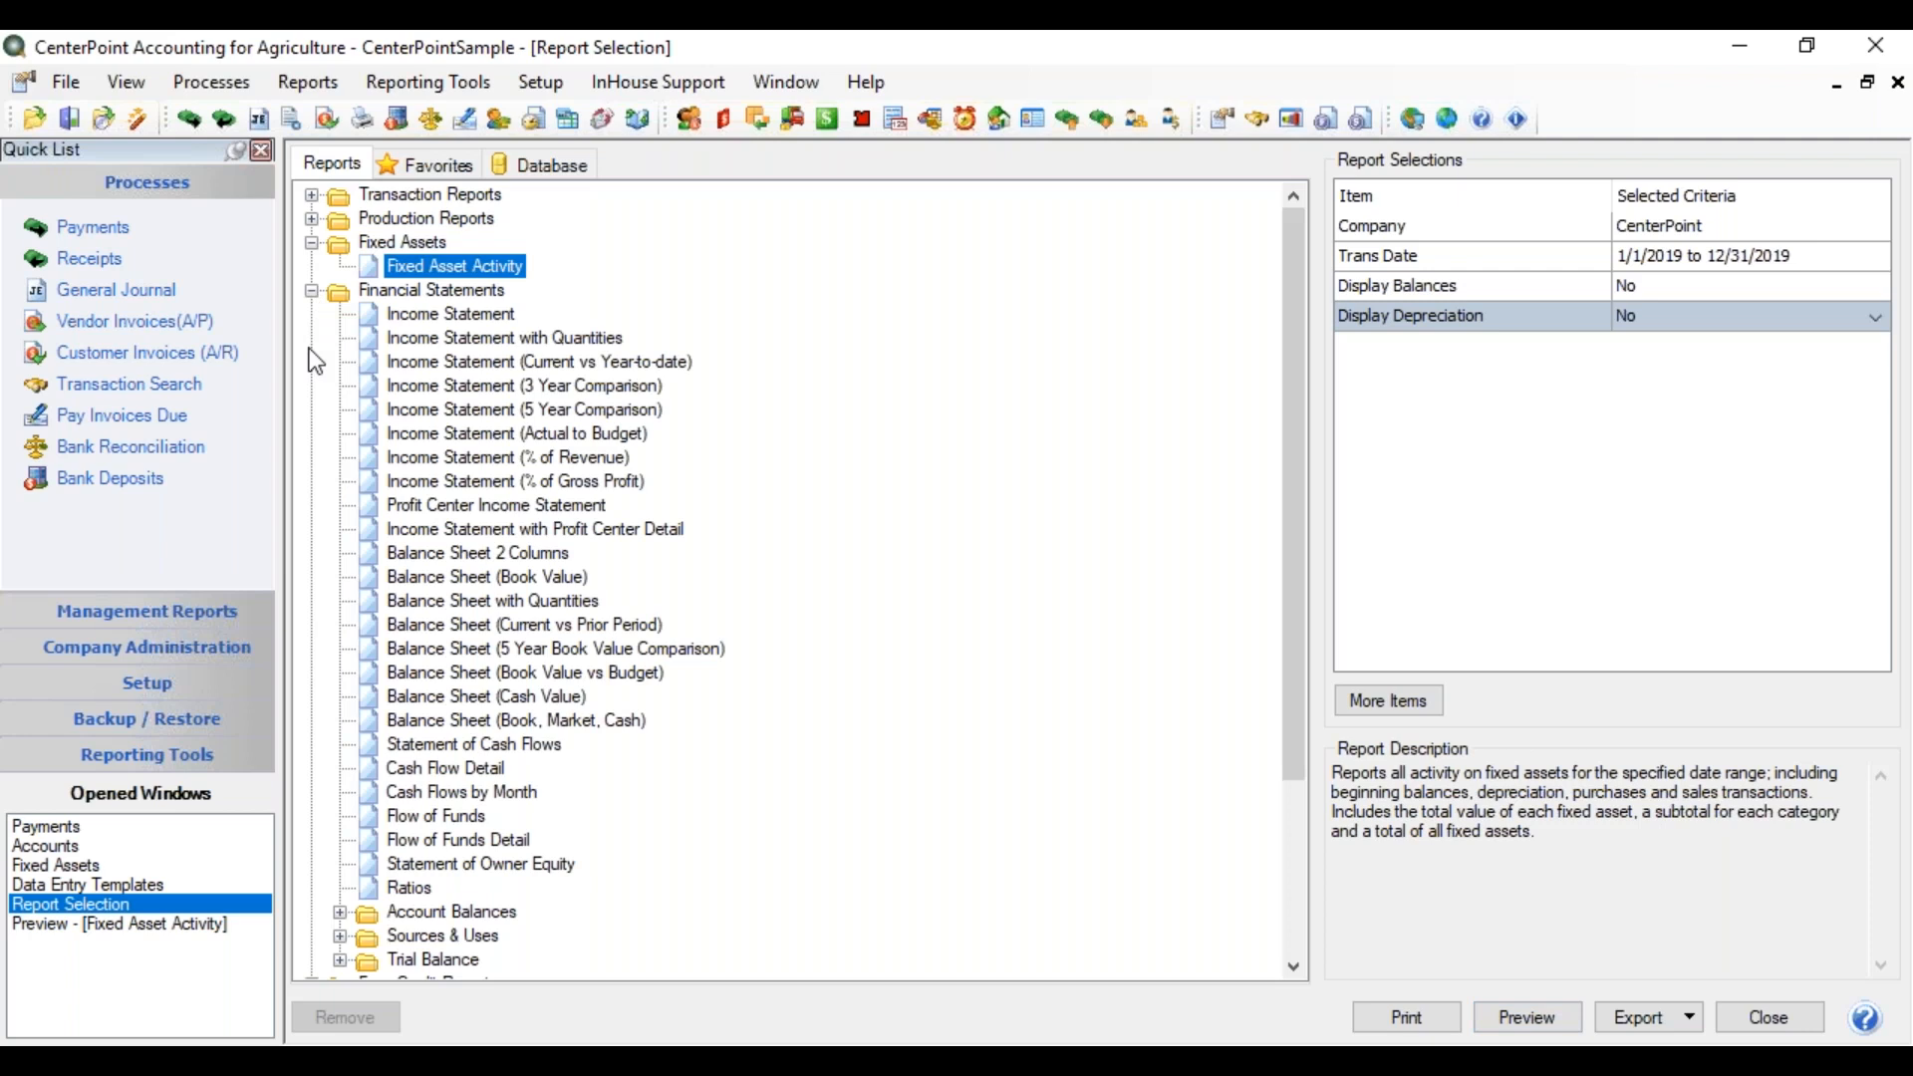
{"action": "left_click", "coordinate": [341, 913]}
{"action": "left_click", "coordinate": [447, 913]}
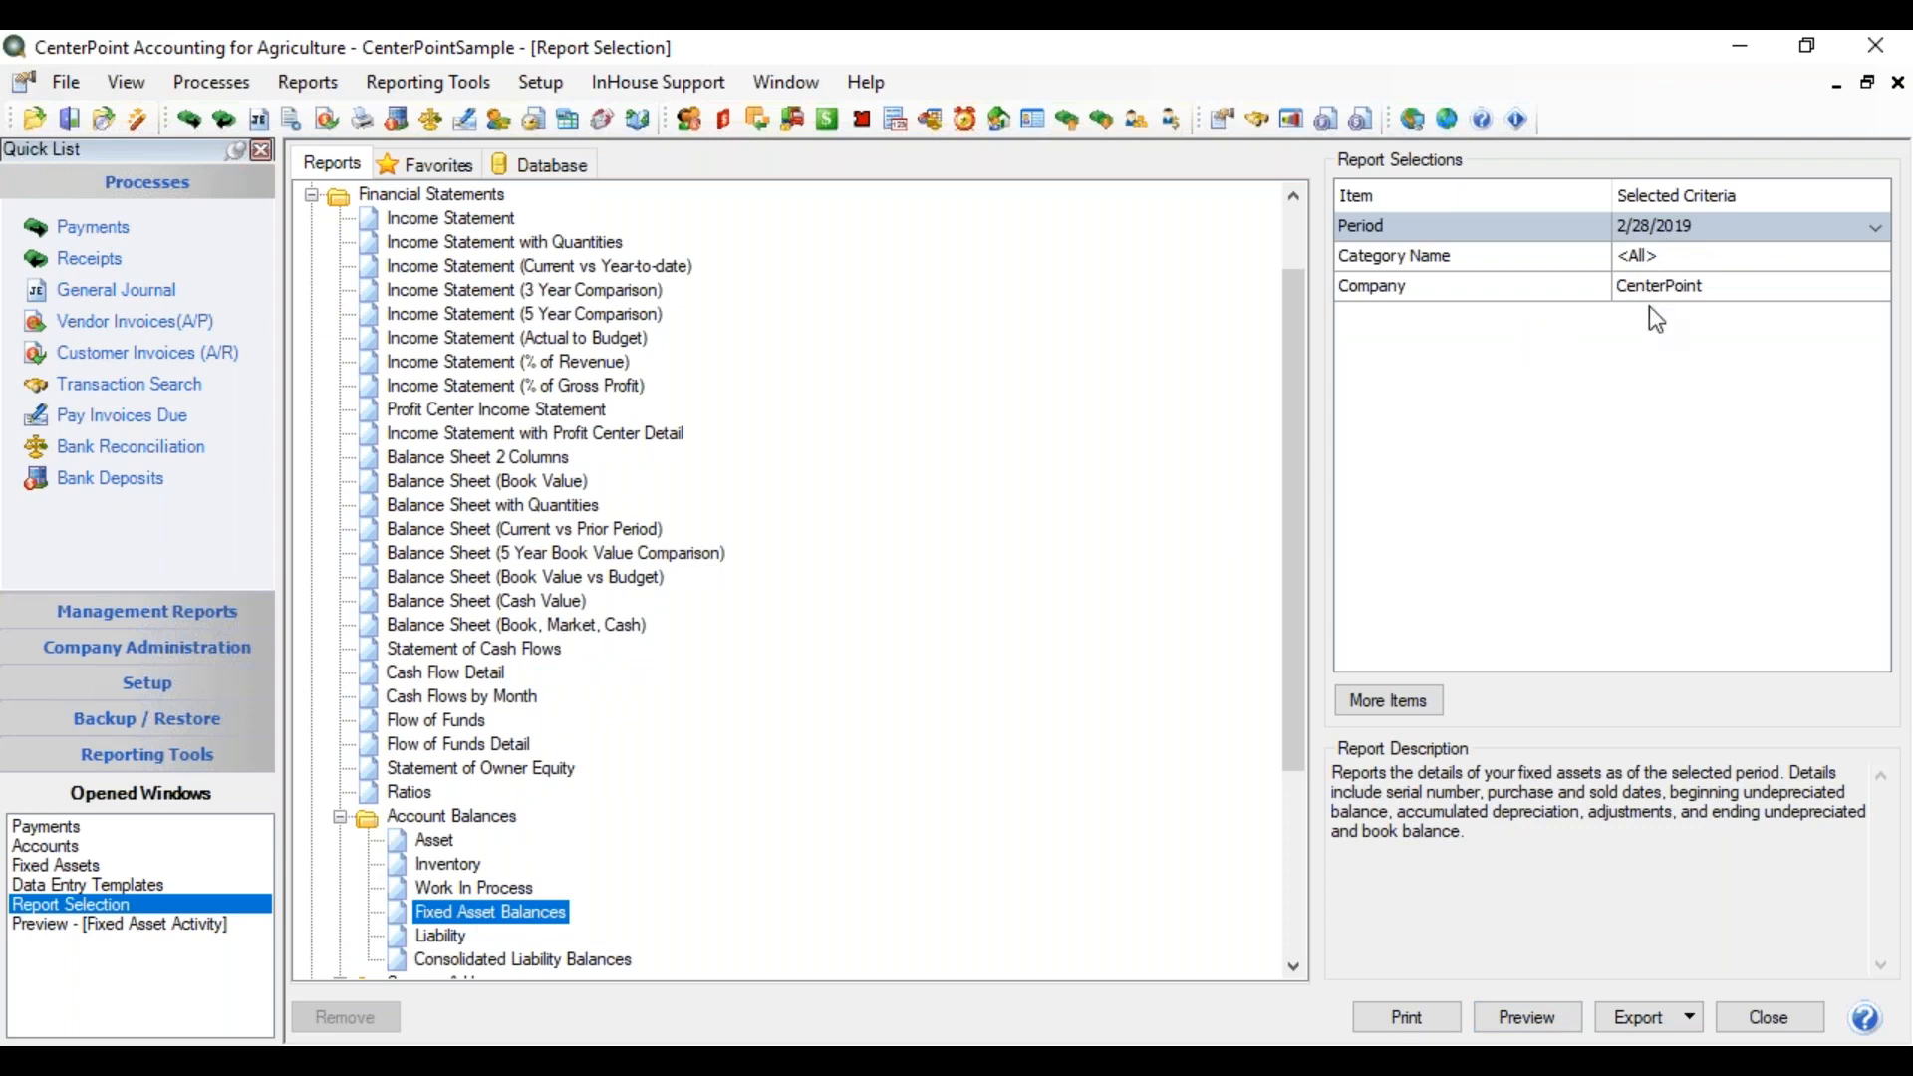
{"action": "left_click", "coordinate": [1529, 1018]}
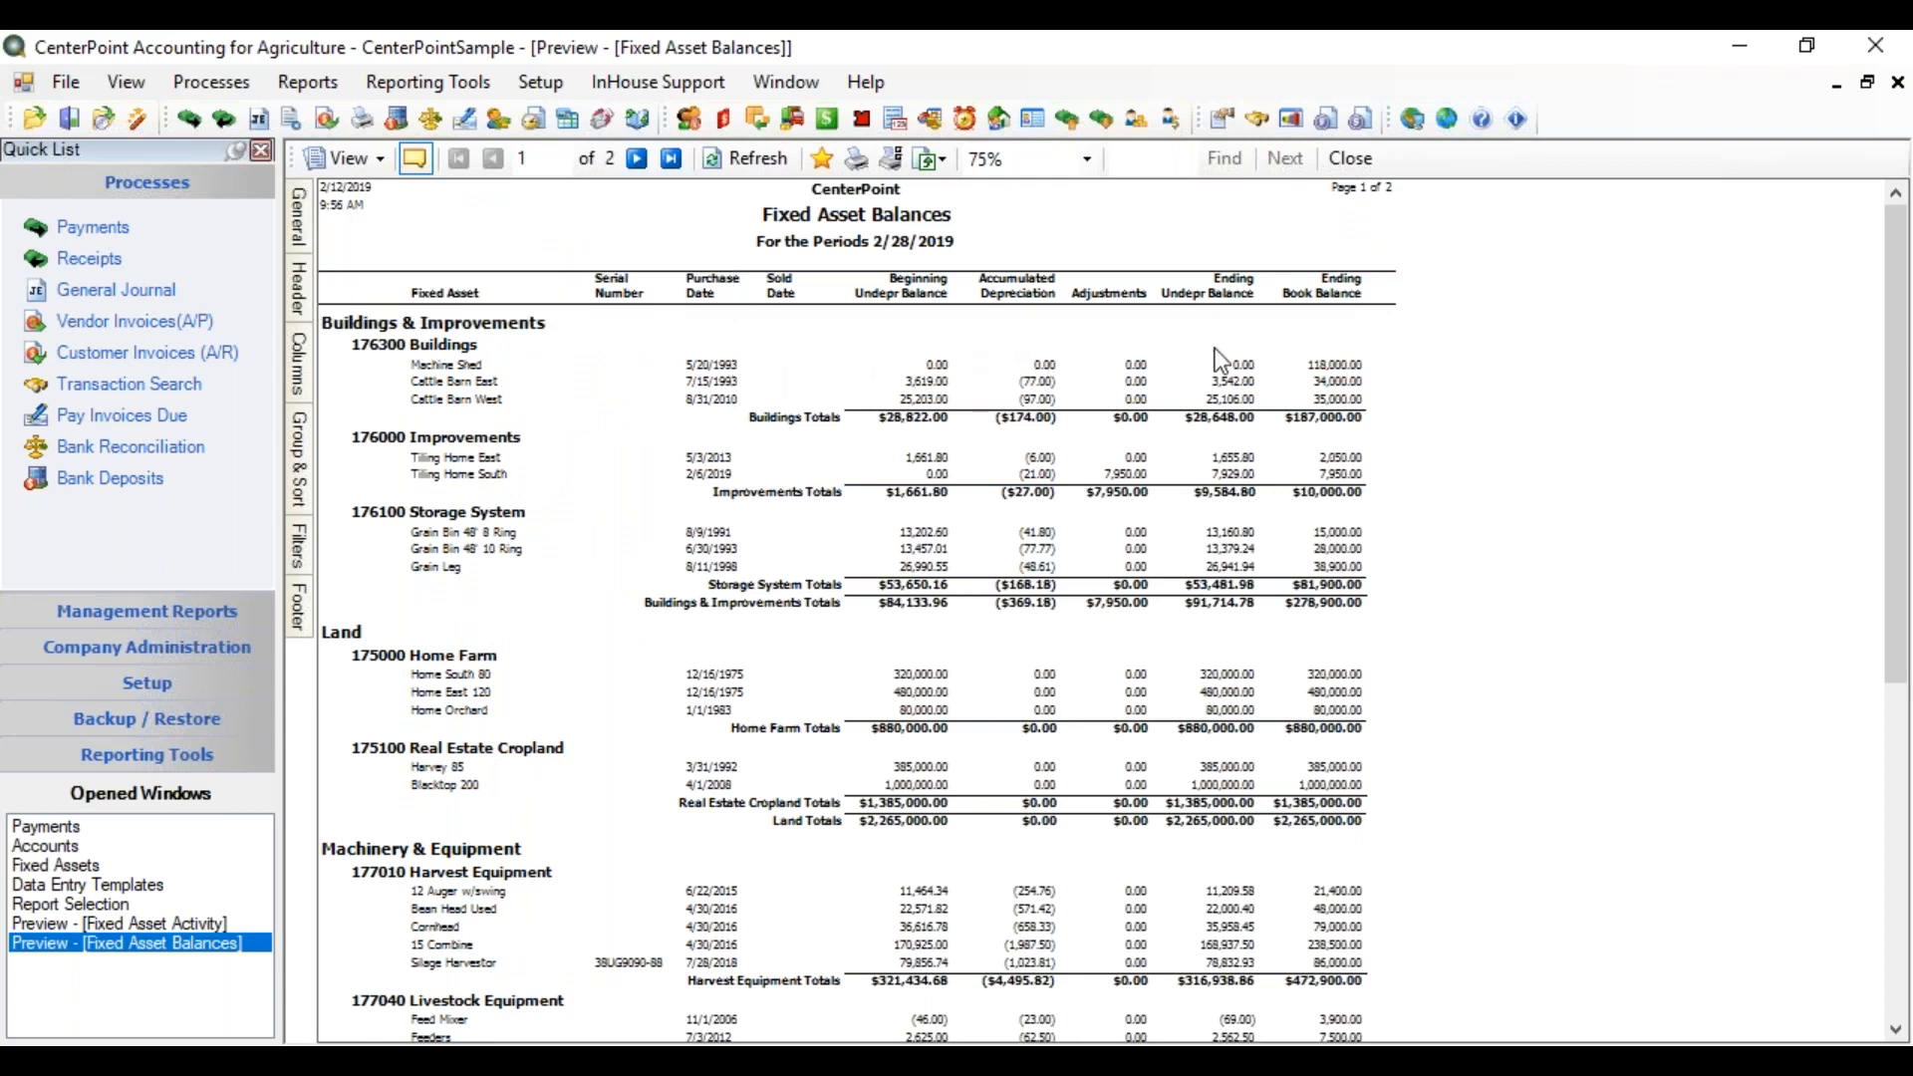
Add the Ending Fair Market column to the Fixed Asset Balances report and refresh the preview
{"action": "left_click", "coordinate": [298, 379]}
{"action": "left_click", "coordinate": [301, 372]}
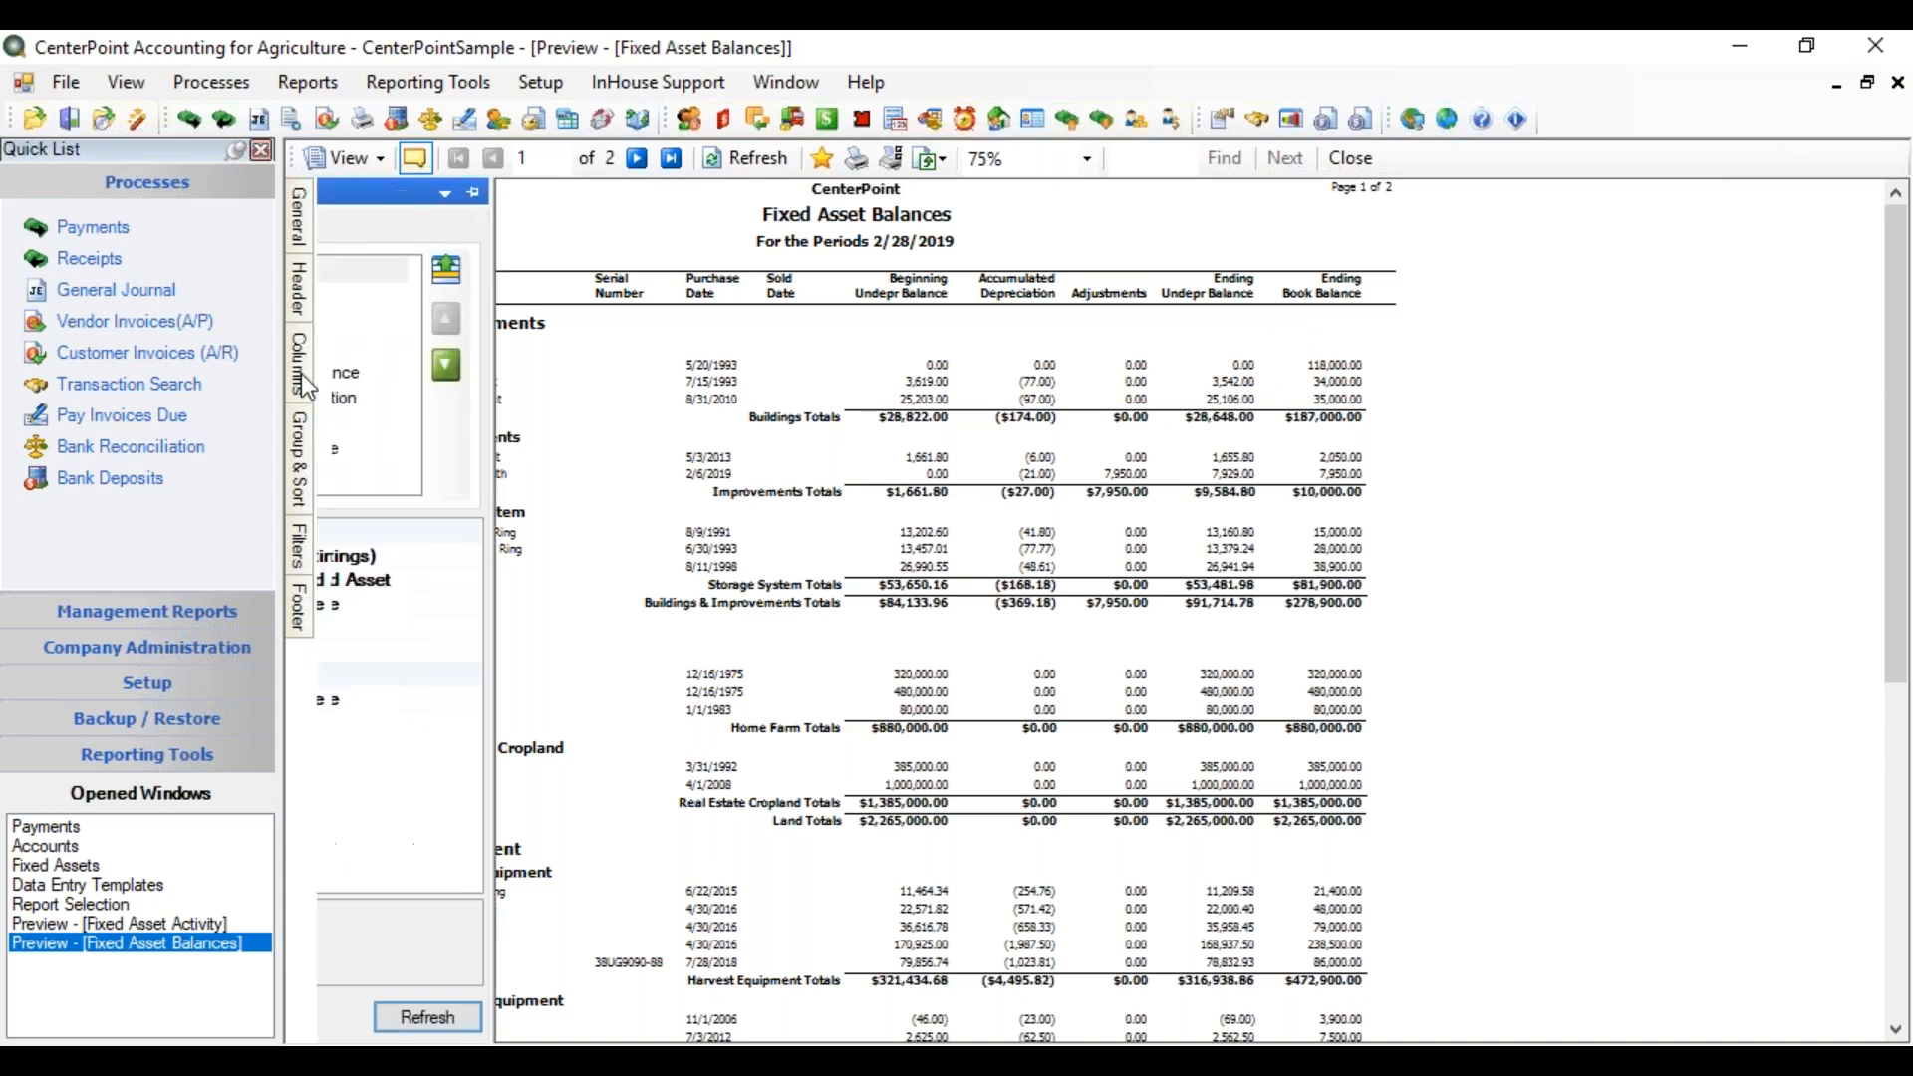
{"action": "left_click", "coordinate": [445, 229]}
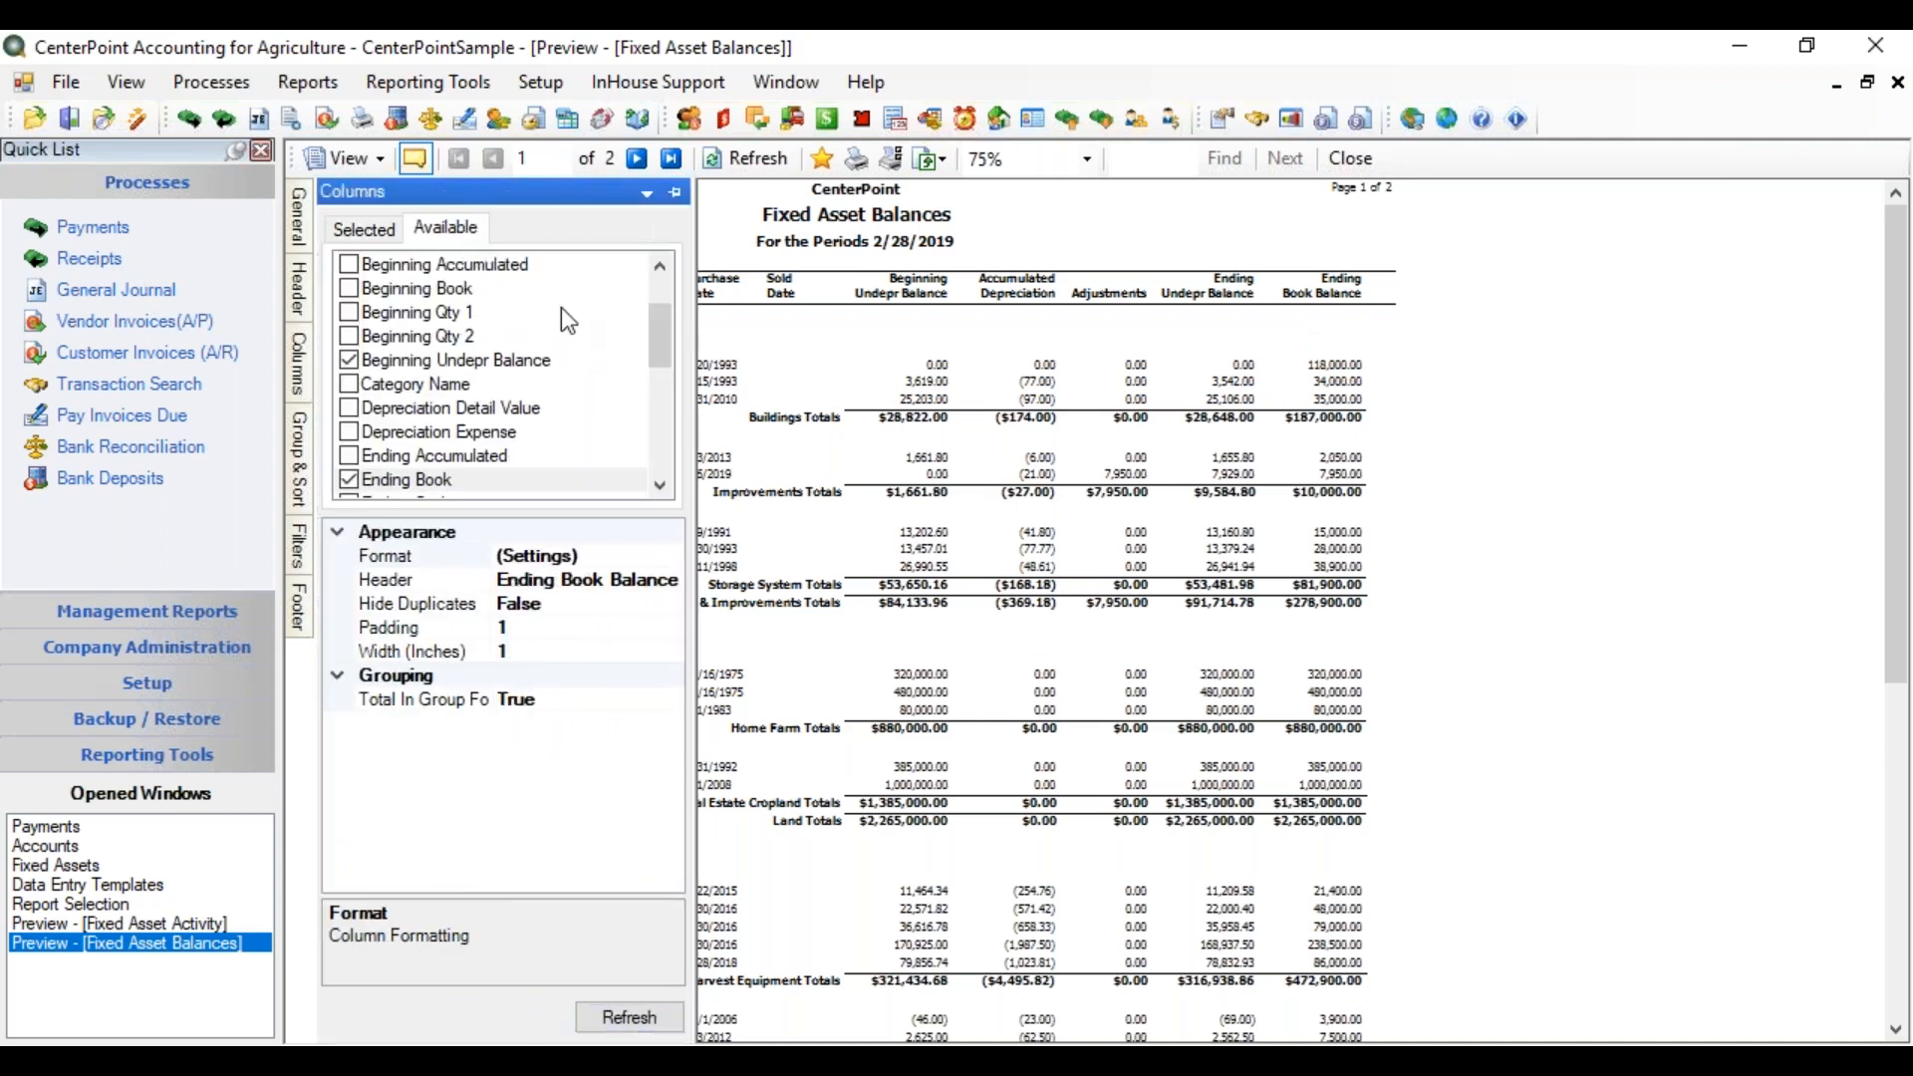
{"action": "left_click_drag", "start_coordinate": [656, 333], "coordinate": [669, 377]}
{"action": "left_click", "coordinate": [349, 407]}
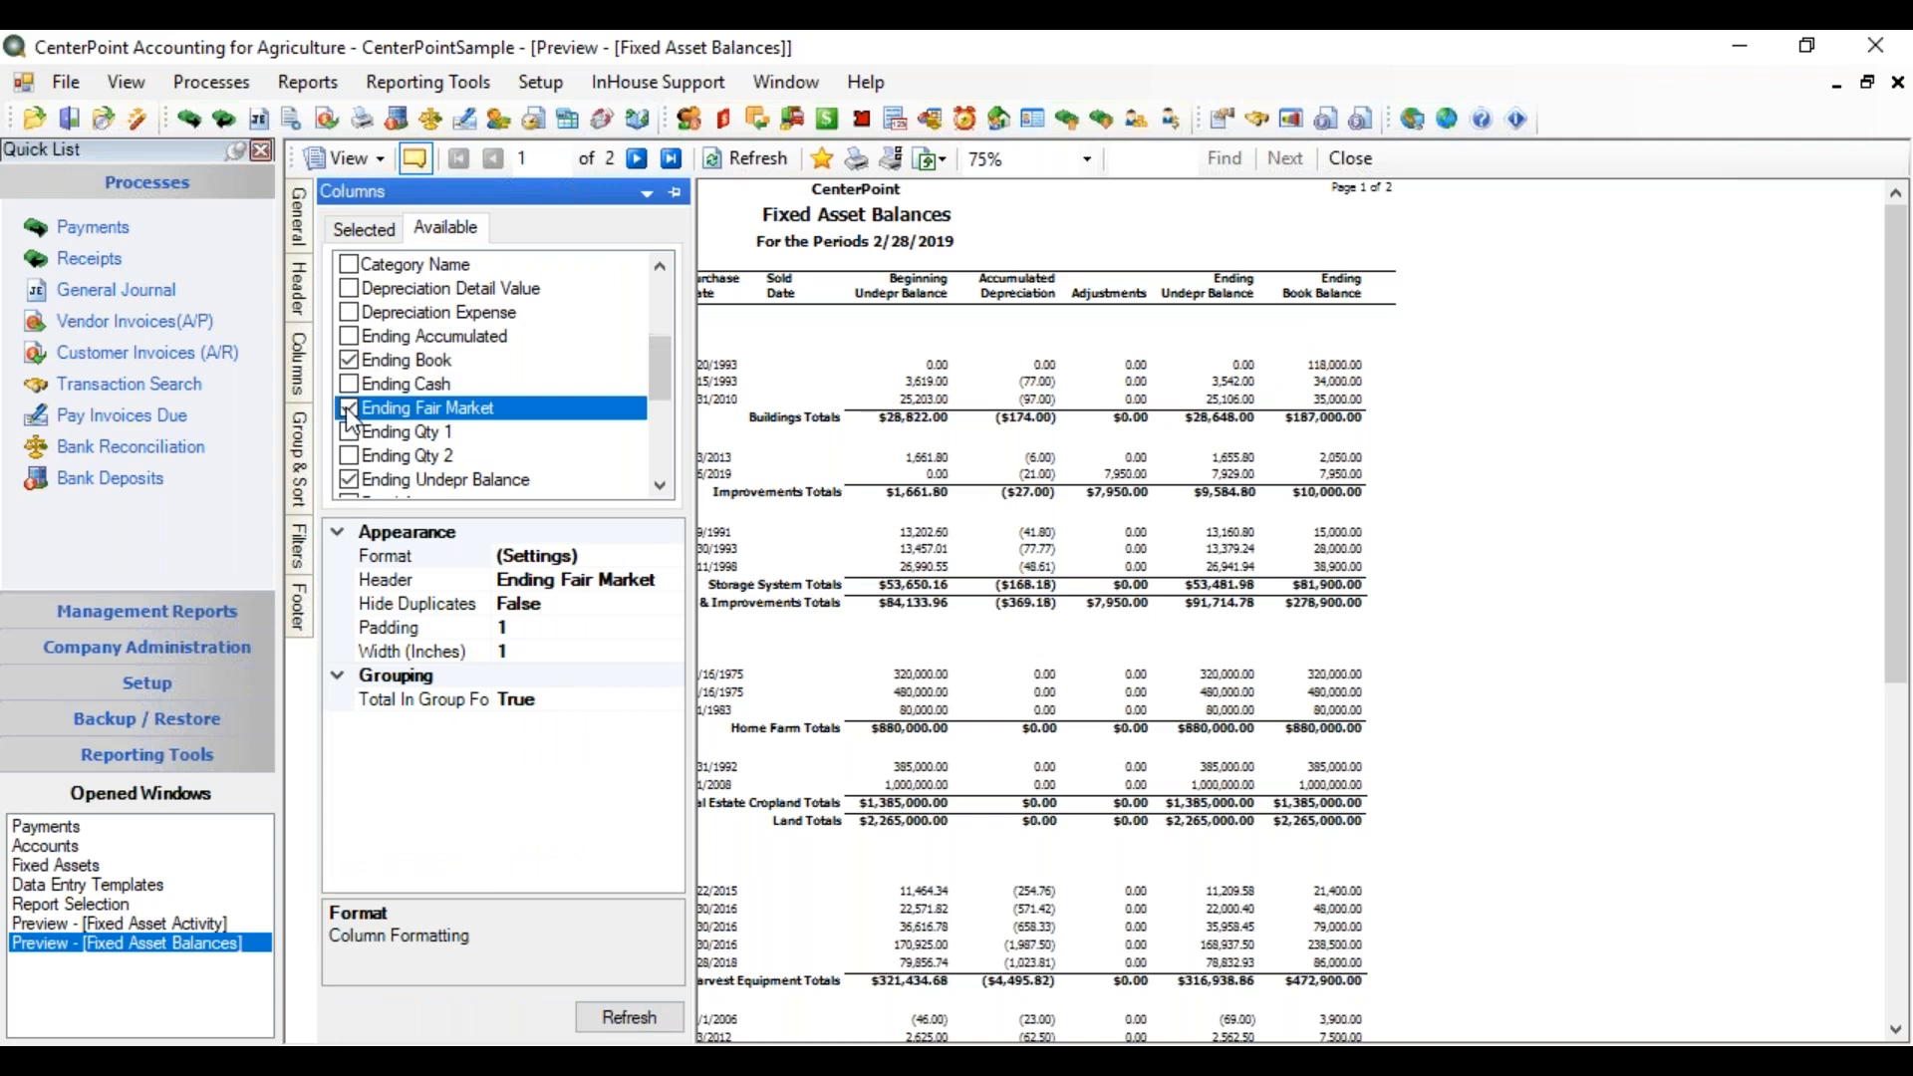
{"action": "left_click", "coordinate": [637, 1018]}
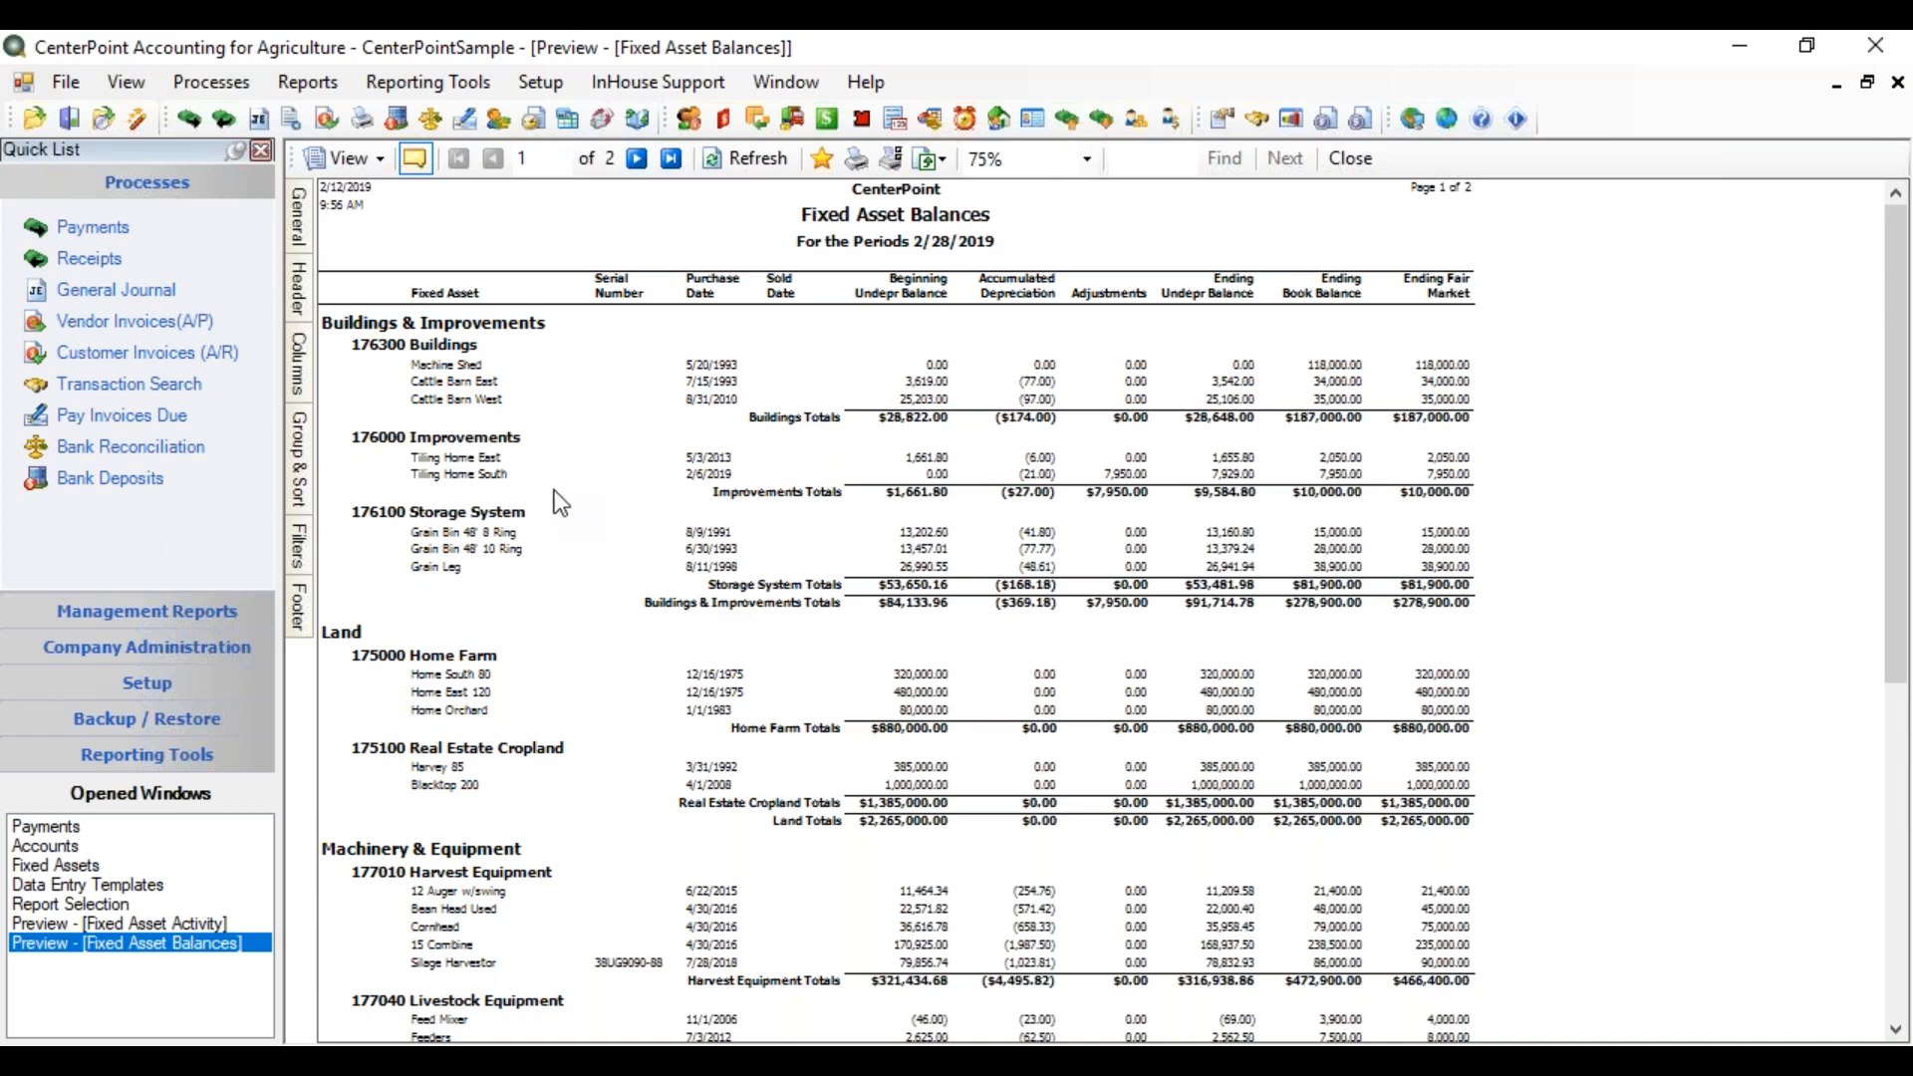
Return to the report selection and choose General Ledger Account Activity from the General Ledger group of the Transaction Reports
{"action": "left_click", "coordinate": [313, 86]}
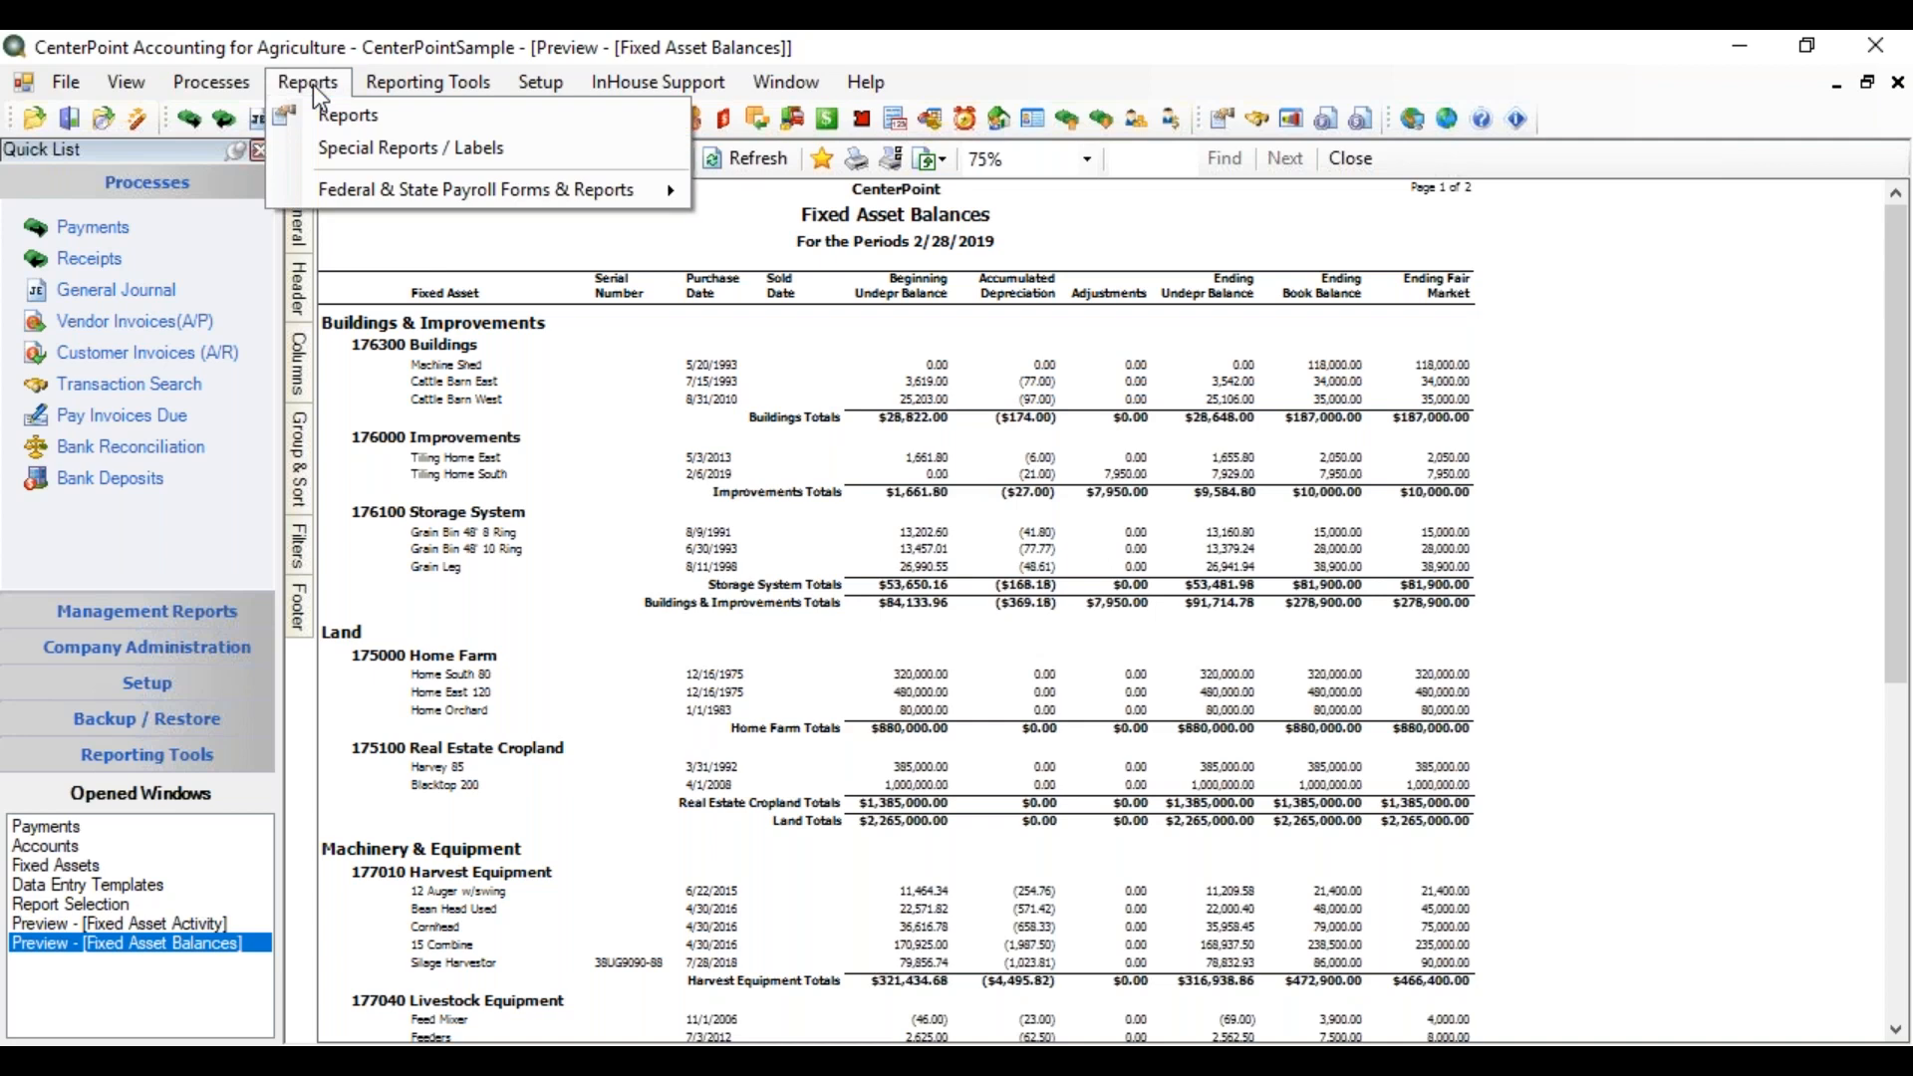
{"action": "left_click", "coordinate": [313, 109]}
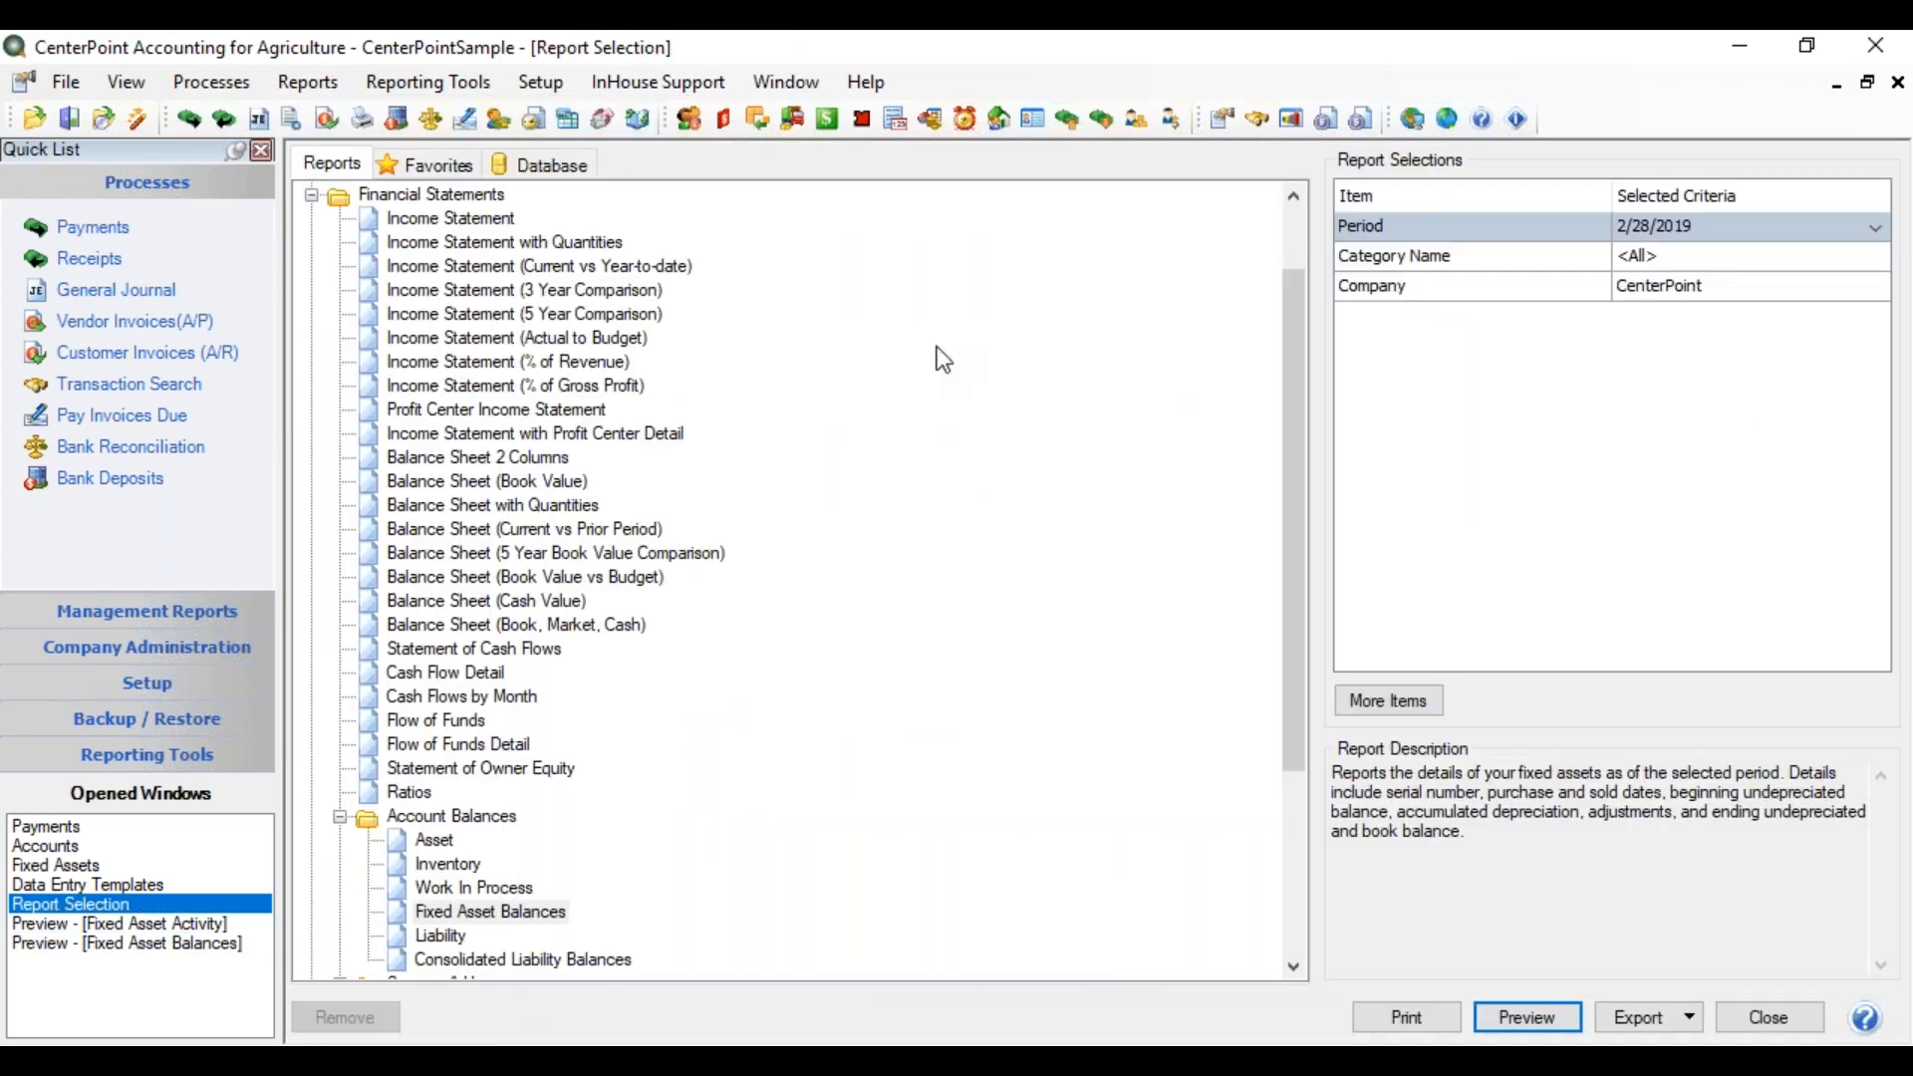
{"action": "left_click_drag", "start_coordinate": [1284, 409], "coordinate": [1290, 345]}
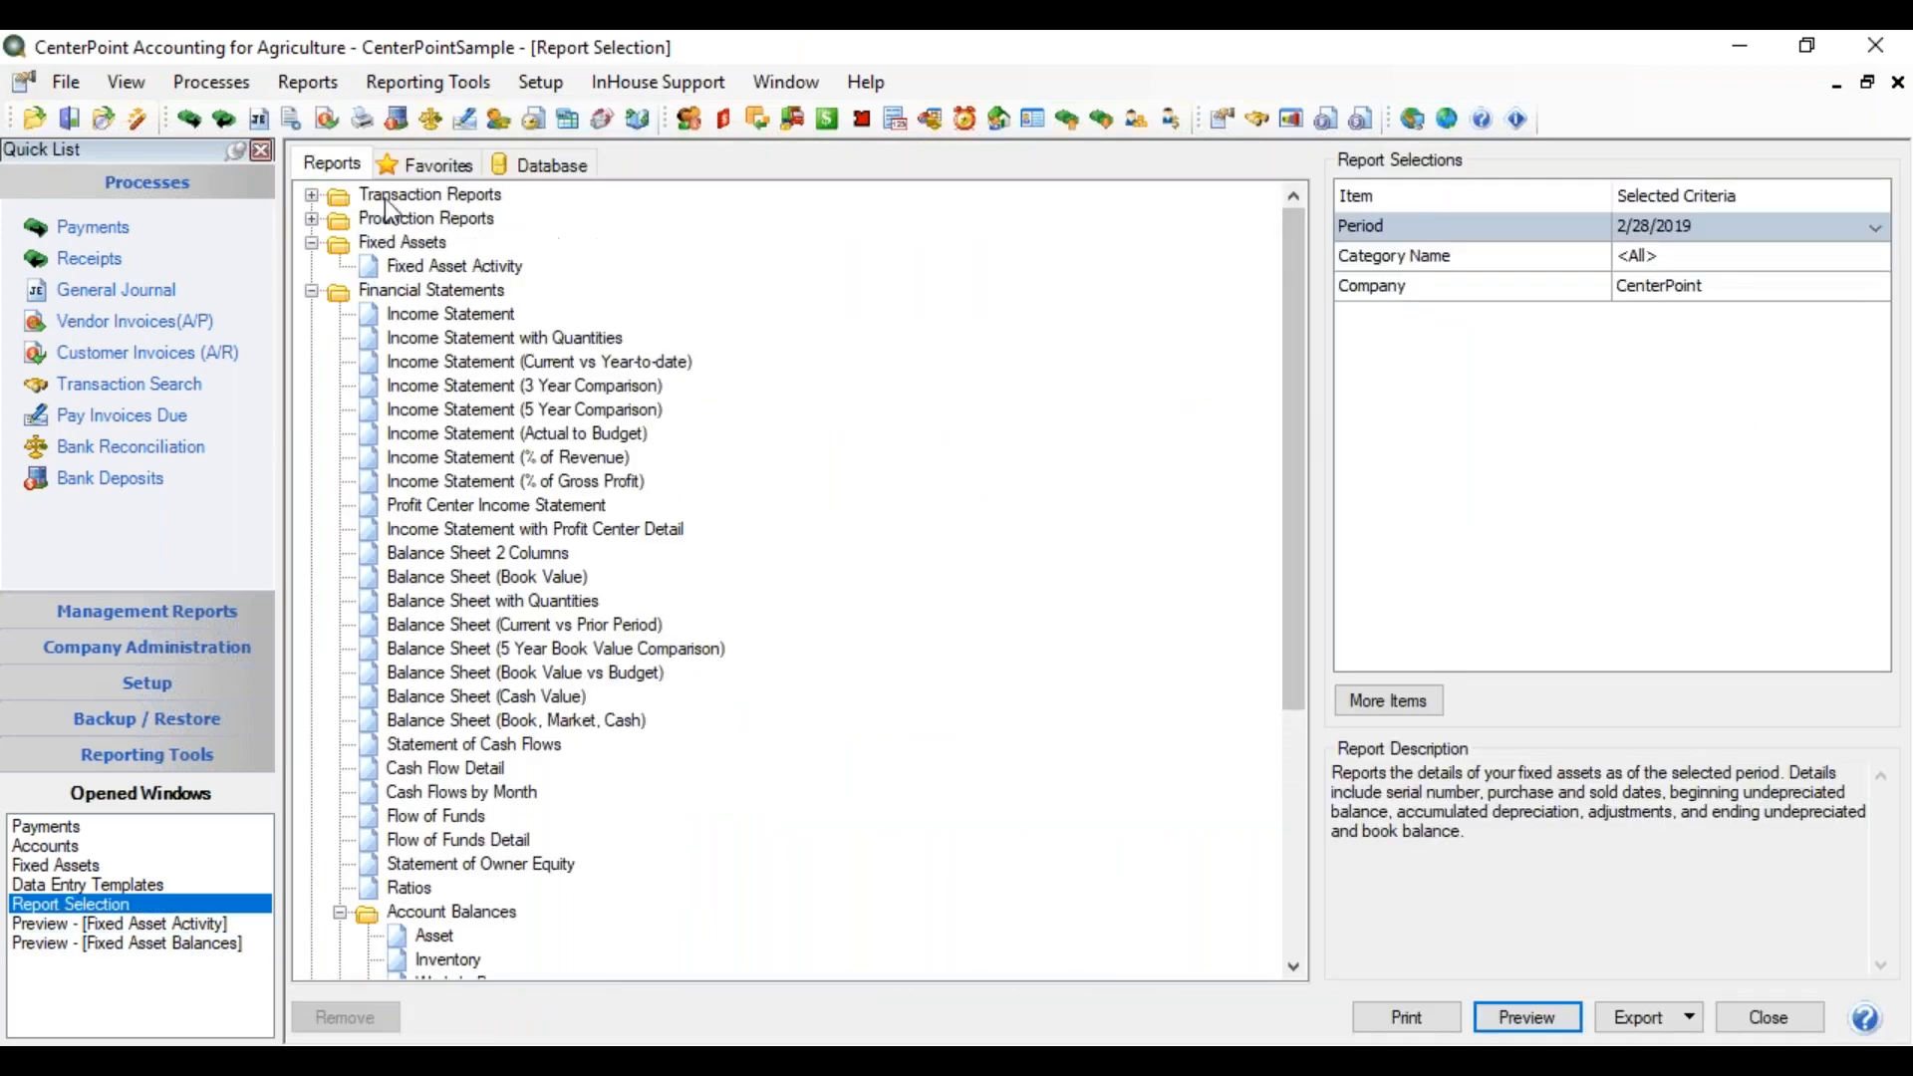
{"action": "left_click", "coordinate": [311, 195]}
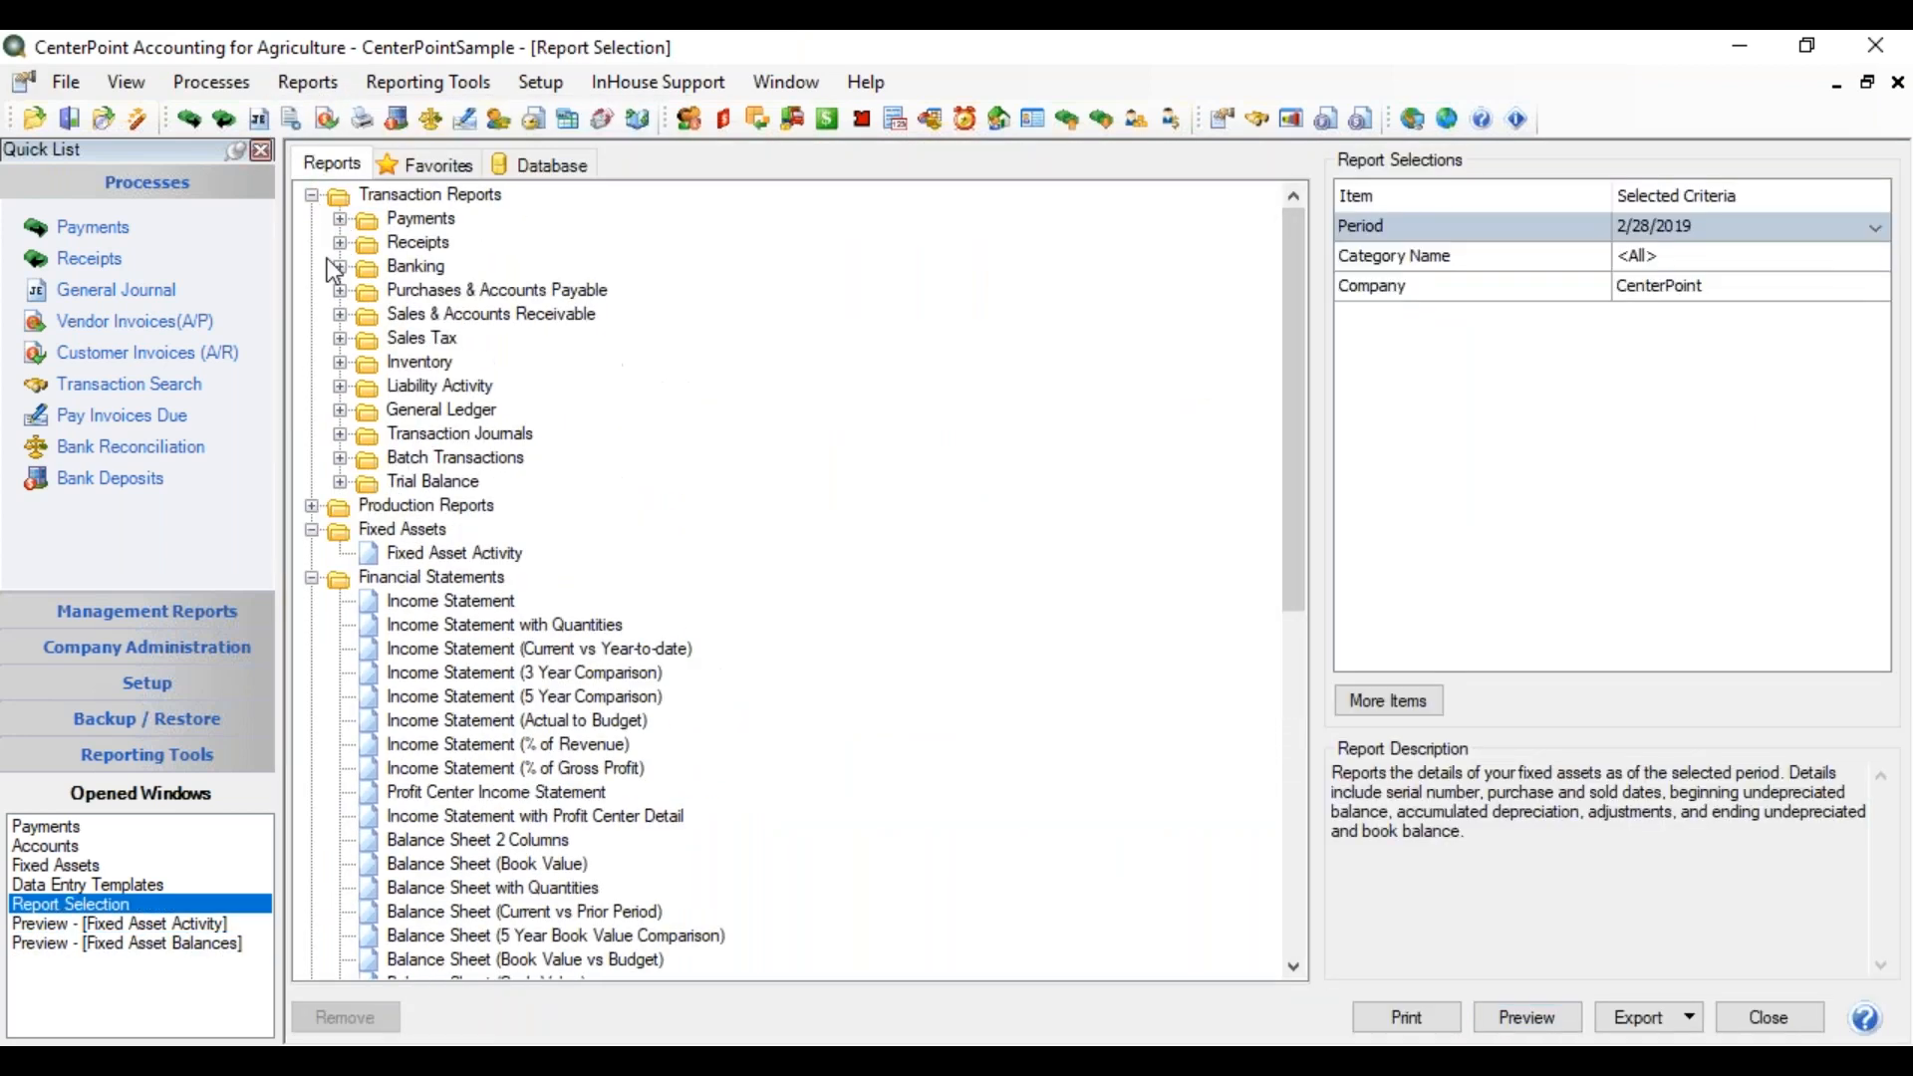
{"action": "left_click", "coordinate": [340, 410]}
{"action": "left_click", "coordinate": [506, 465]}
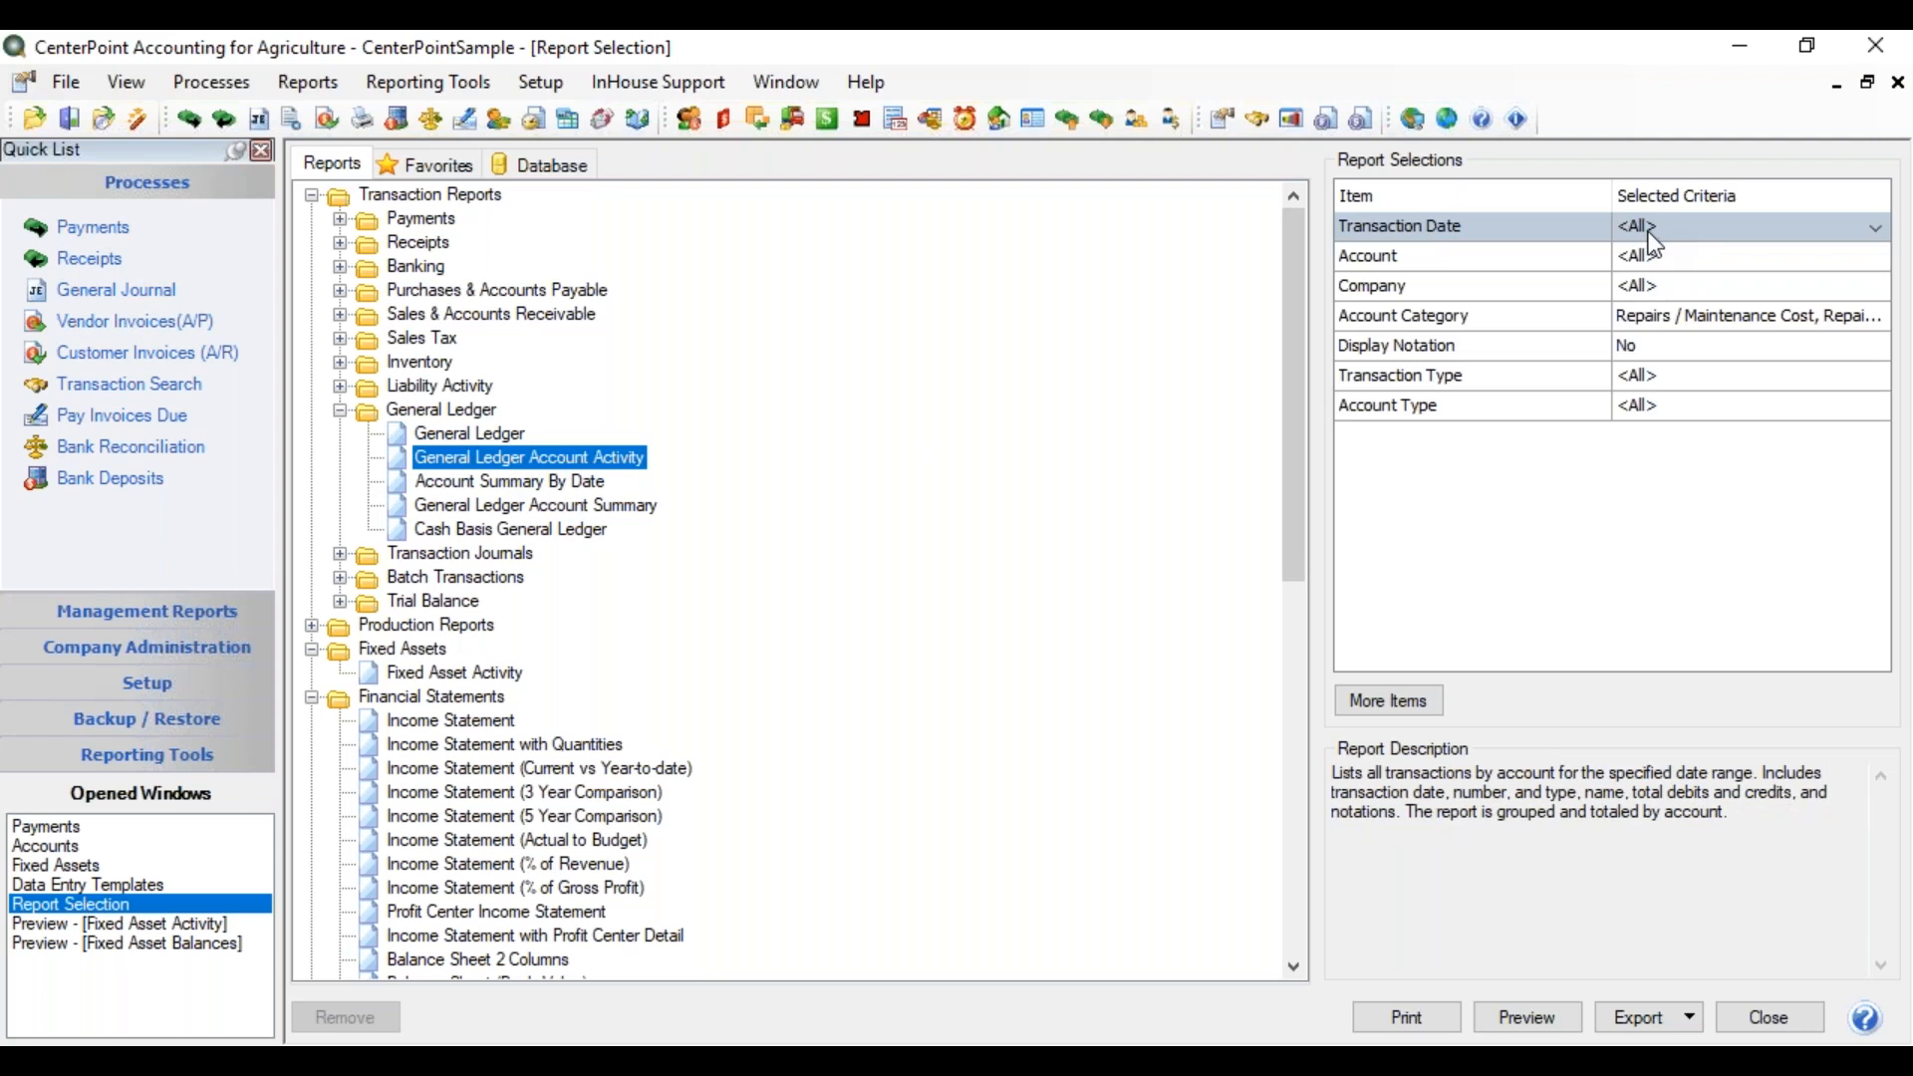
Accept the repair and maintenance account categories (WIP, Cost and Expense) as the filter and preview the General Ledger Account Activity report
{"action": "left_click", "coordinate": [1660, 317]}
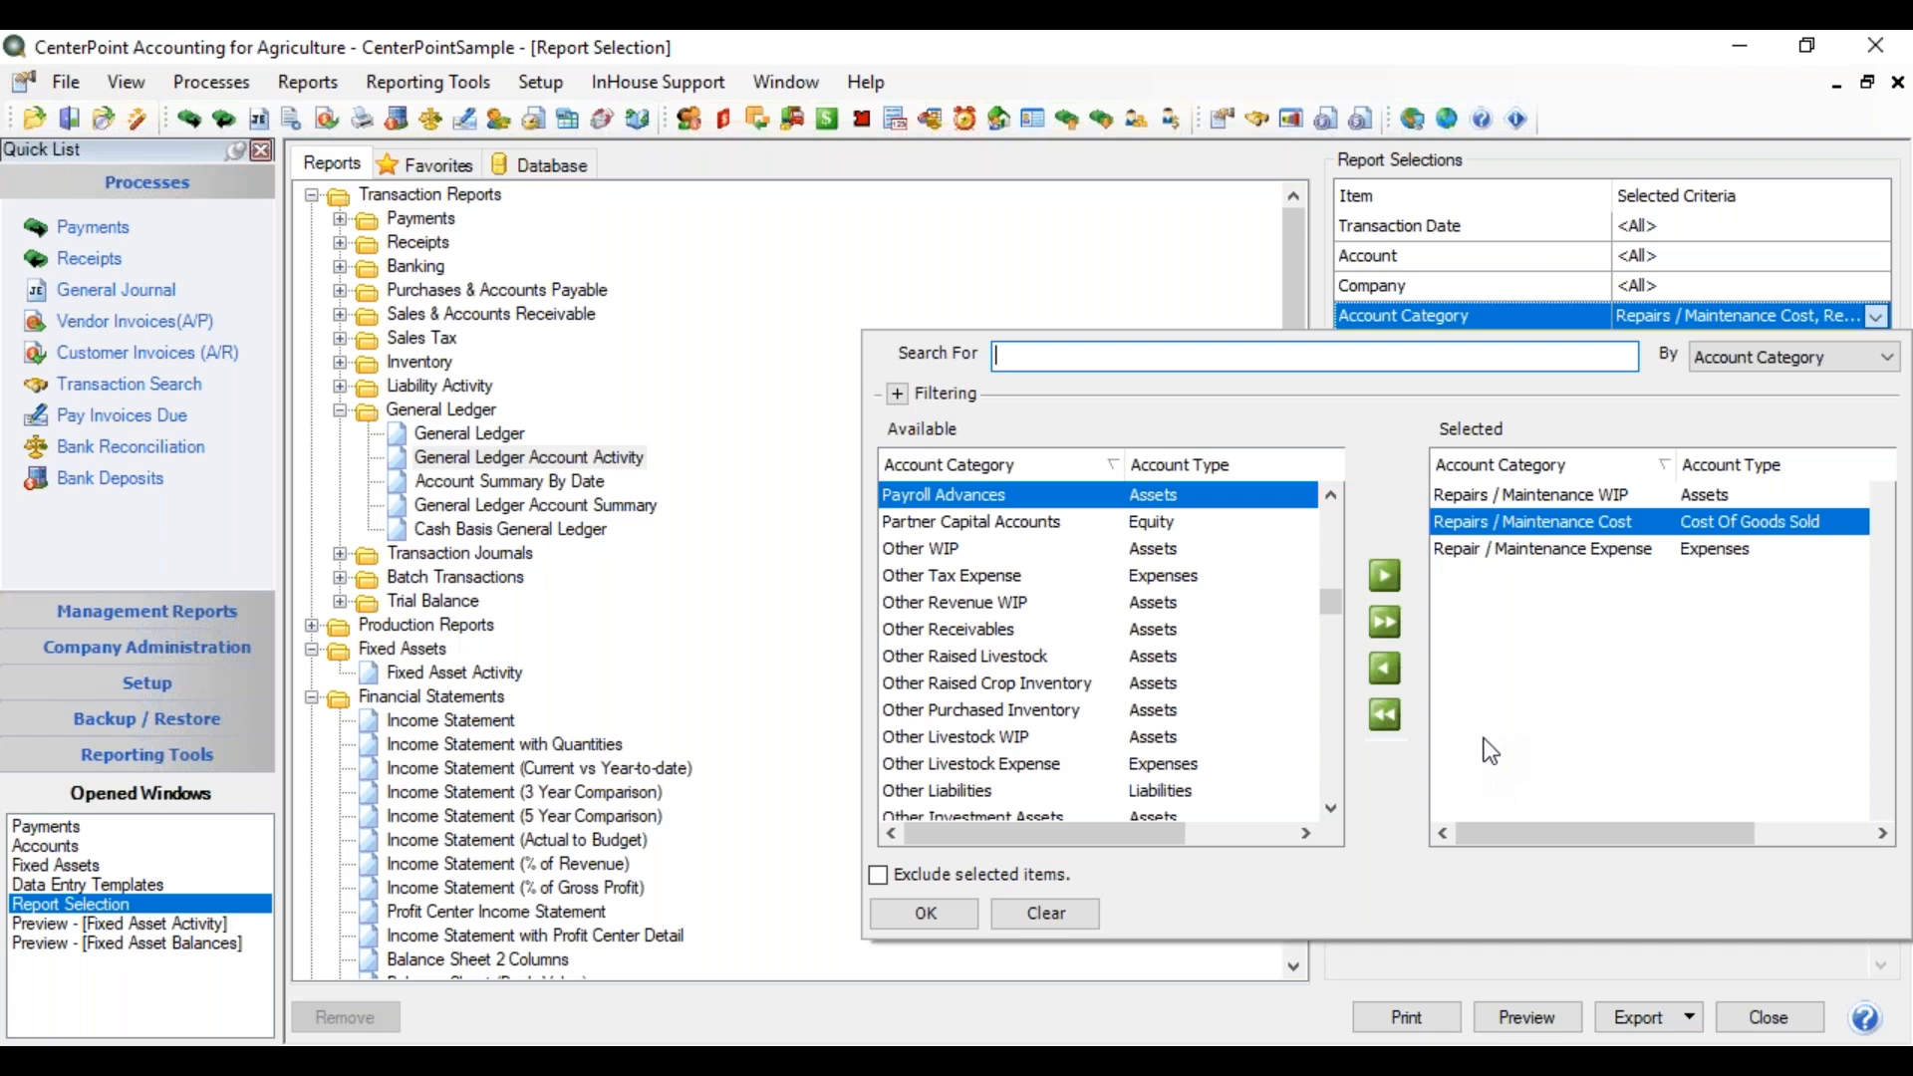
{"action": "left_click", "coordinate": [923, 913]}
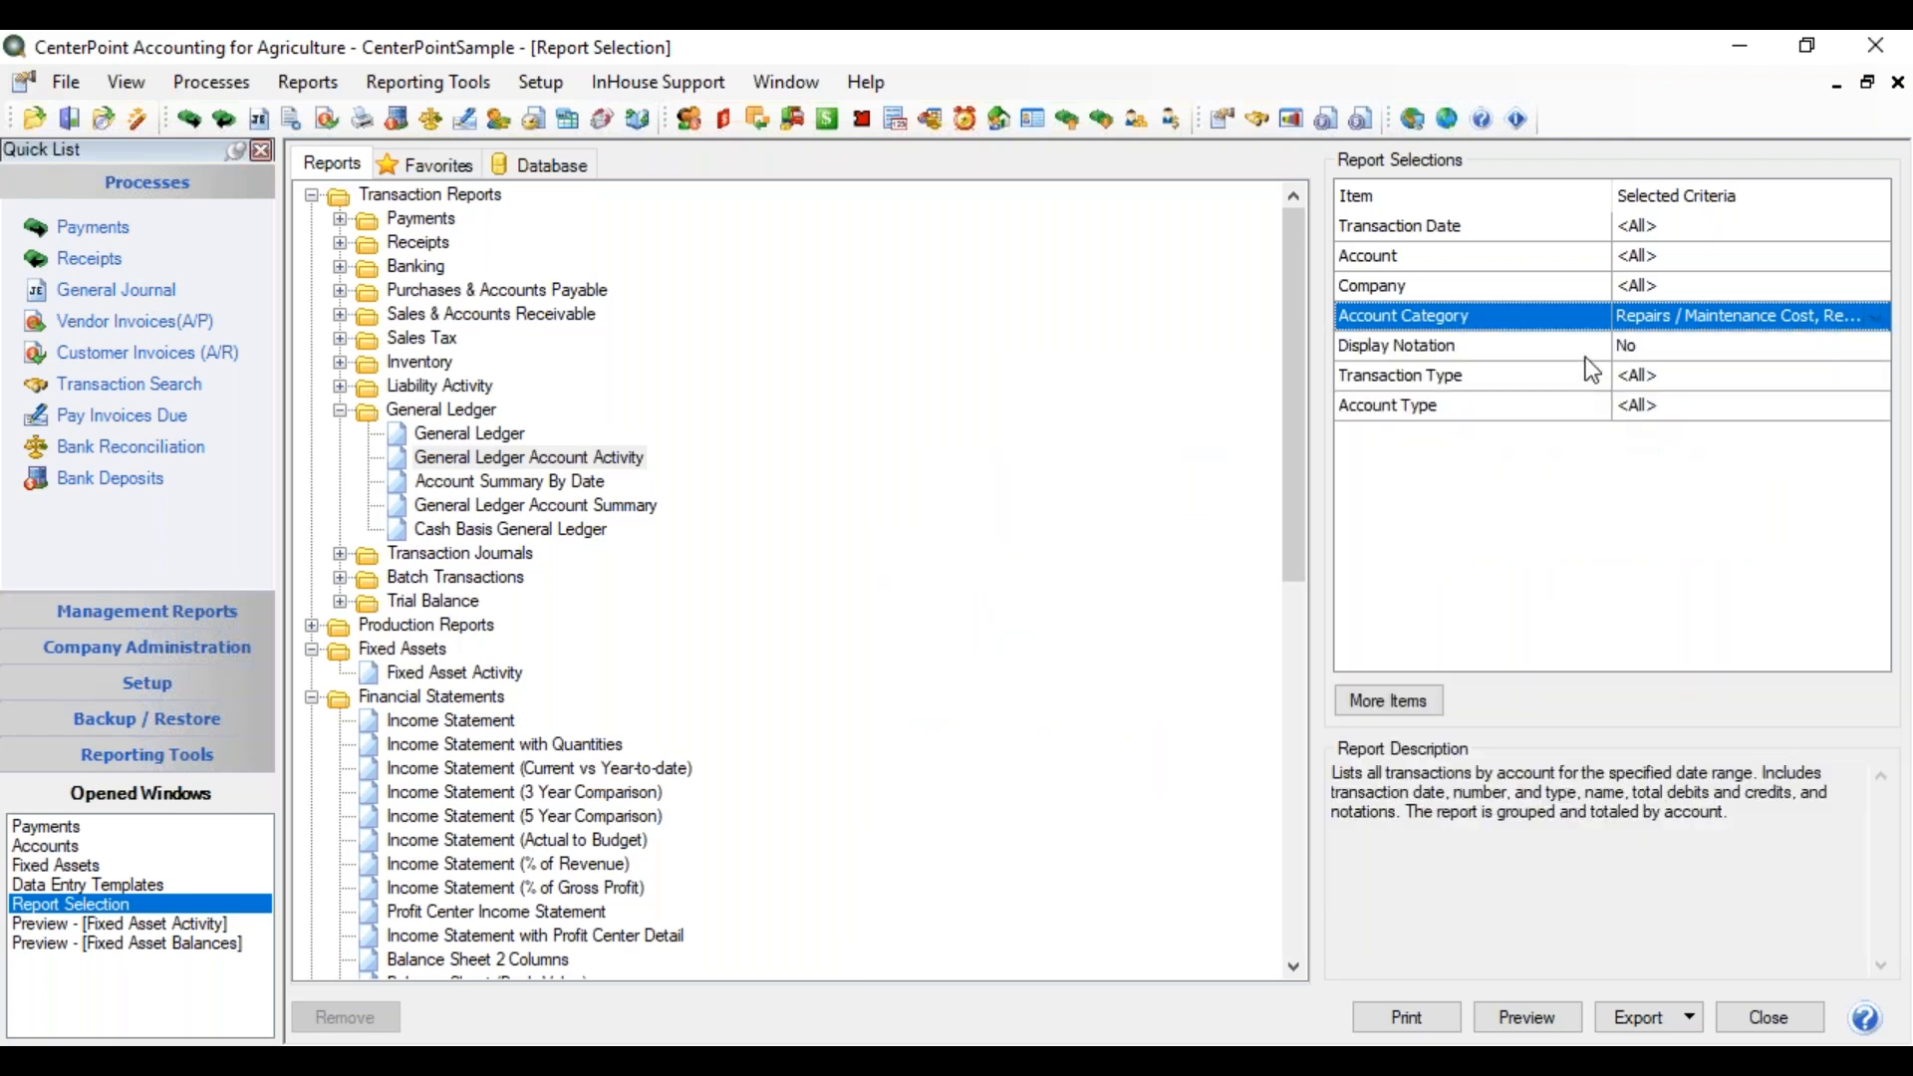
{"action": "left_click", "coordinate": [1515, 1017]}
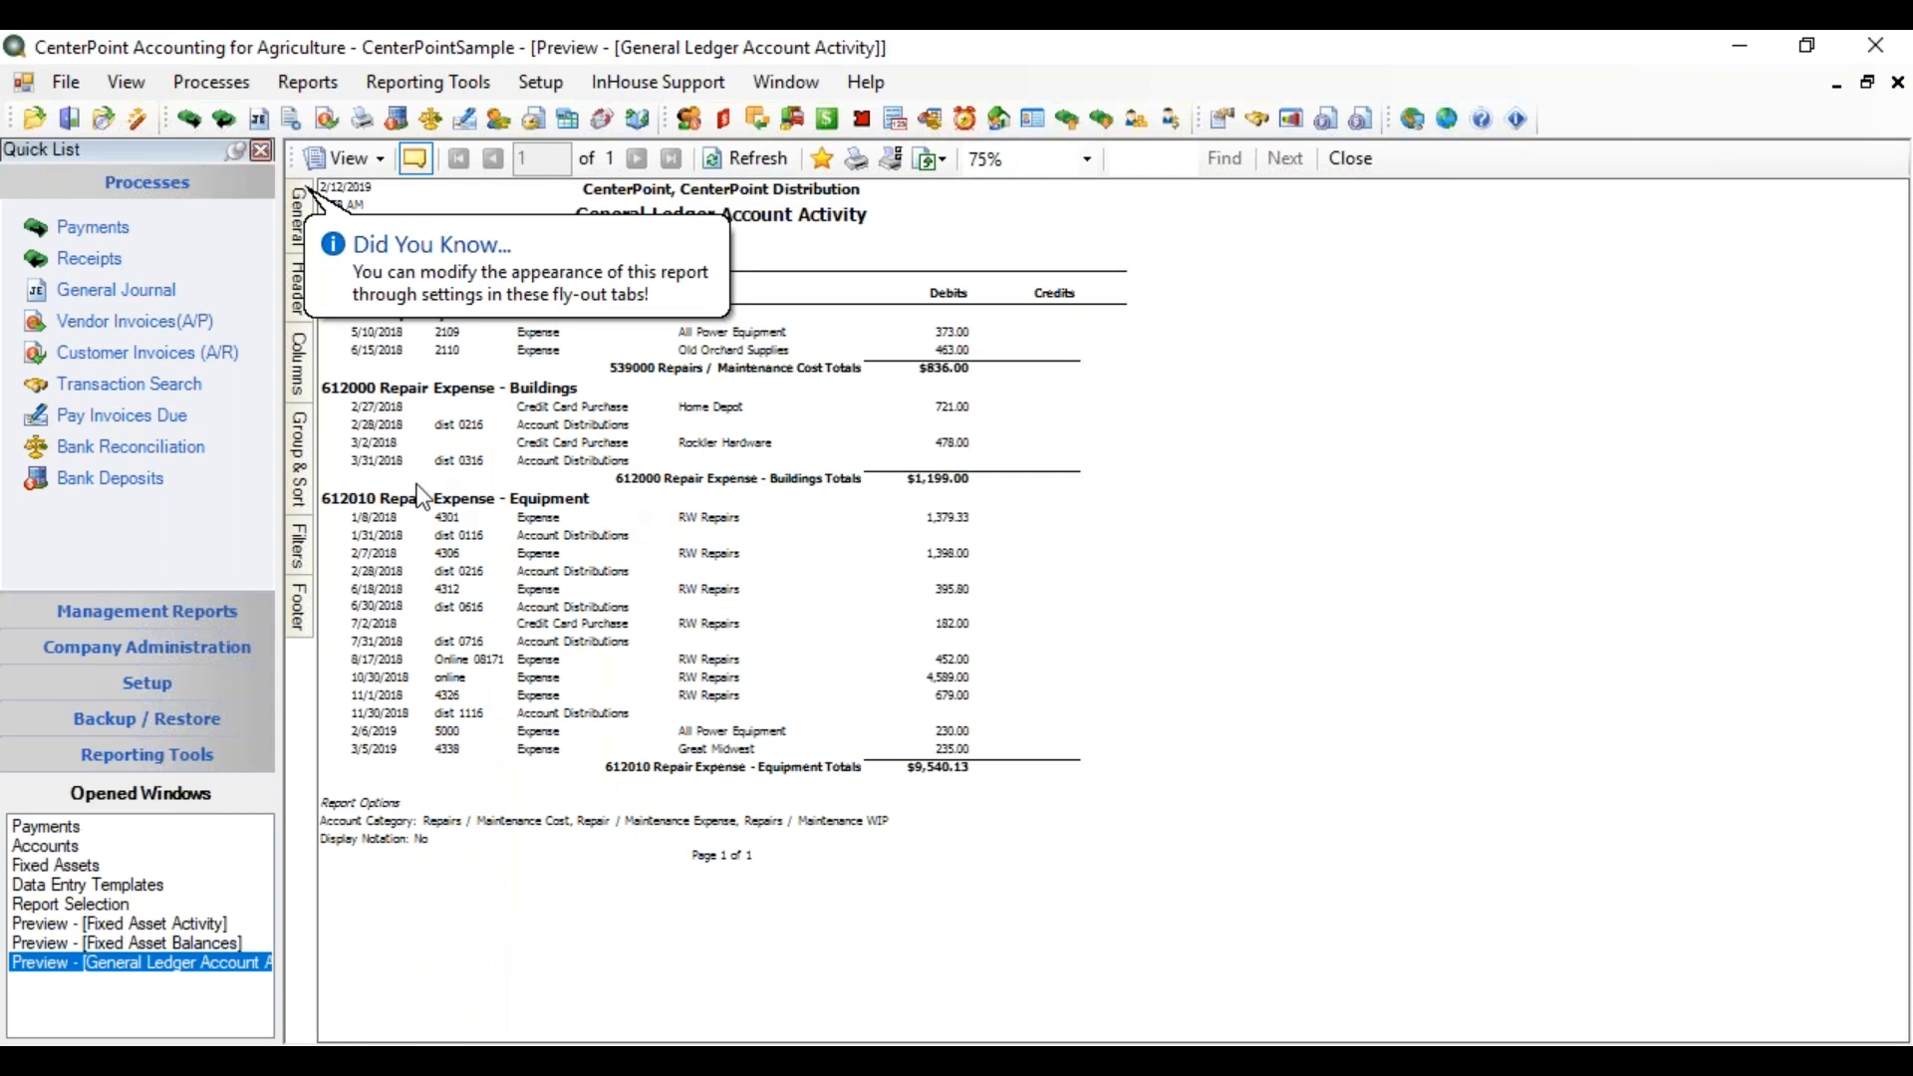
Add Associated Account to the report's grouping and sorting and move it to the first grouping level
{"action": "left_click", "coordinate": [301, 471]}
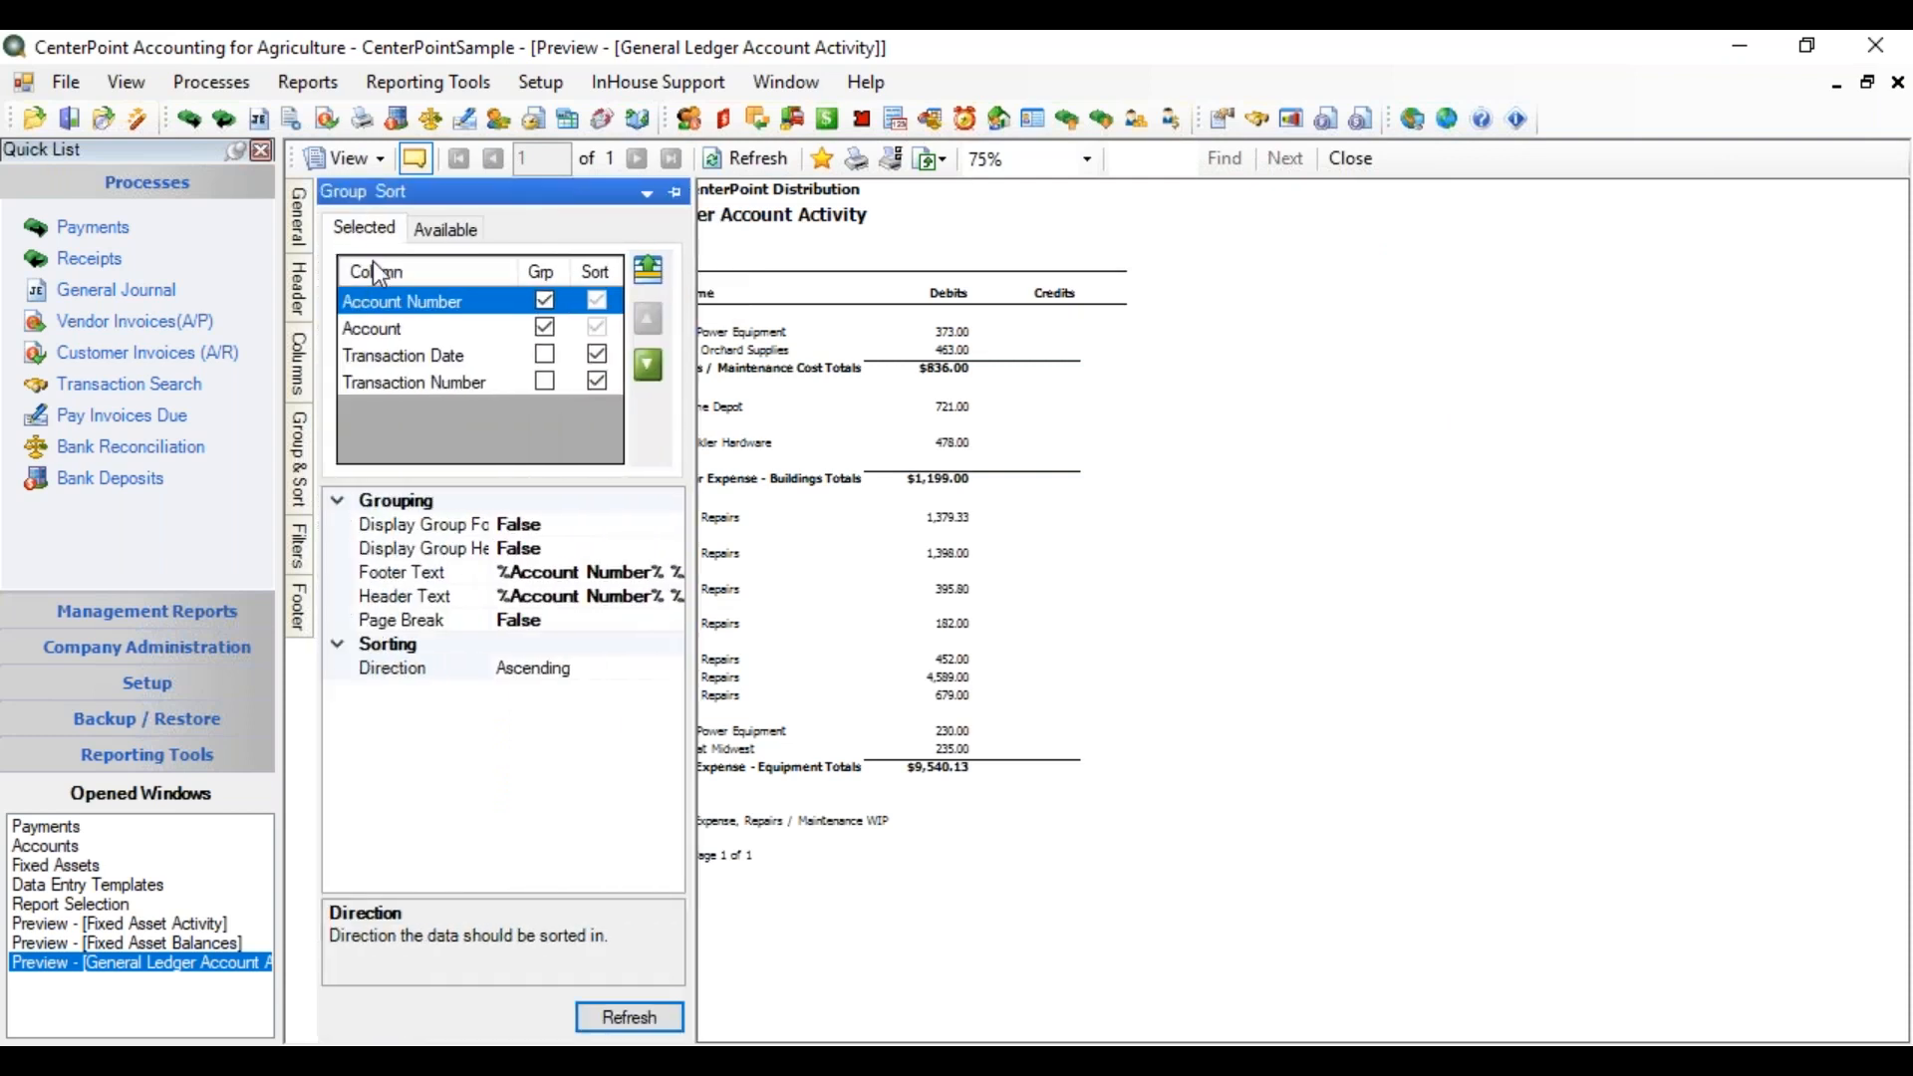
{"action": "left_click", "coordinate": [424, 233]}
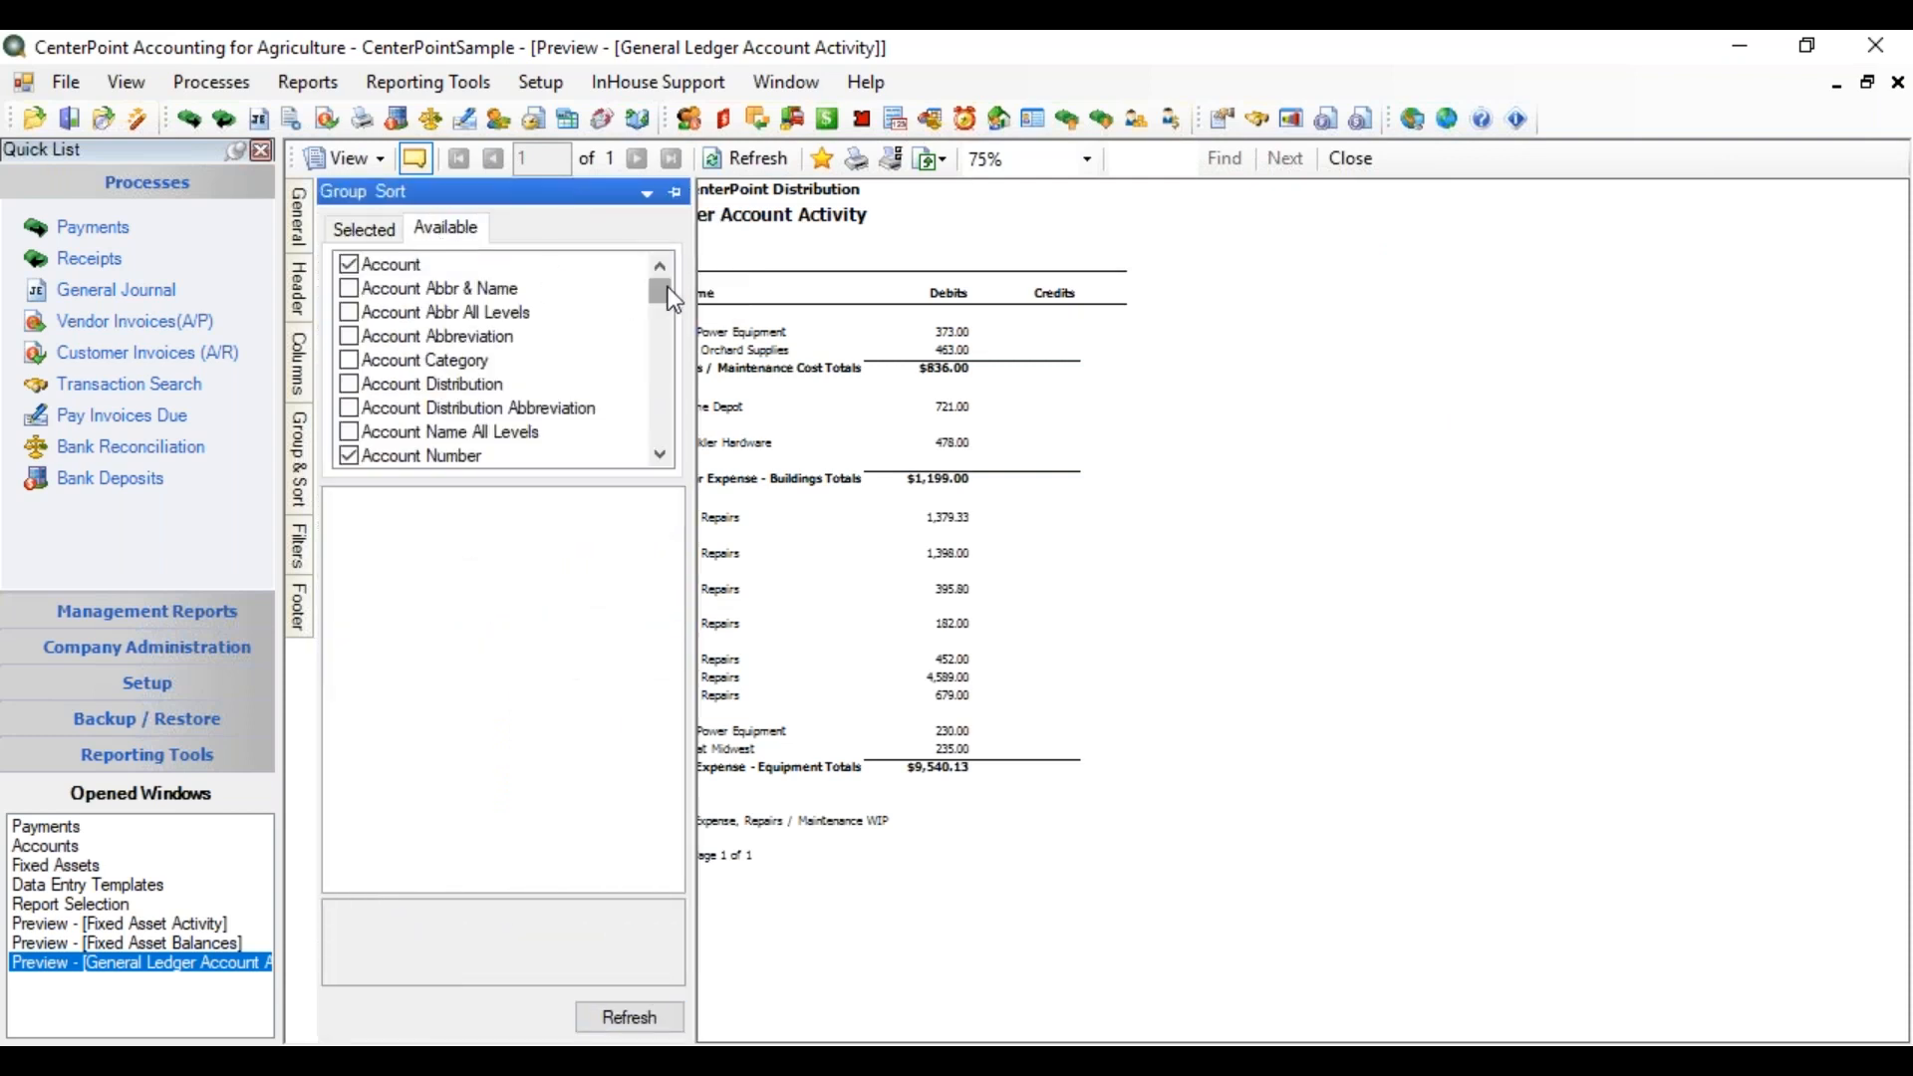
{"action": "left_click_drag", "start_coordinate": [673, 299], "coordinate": [674, 319]}
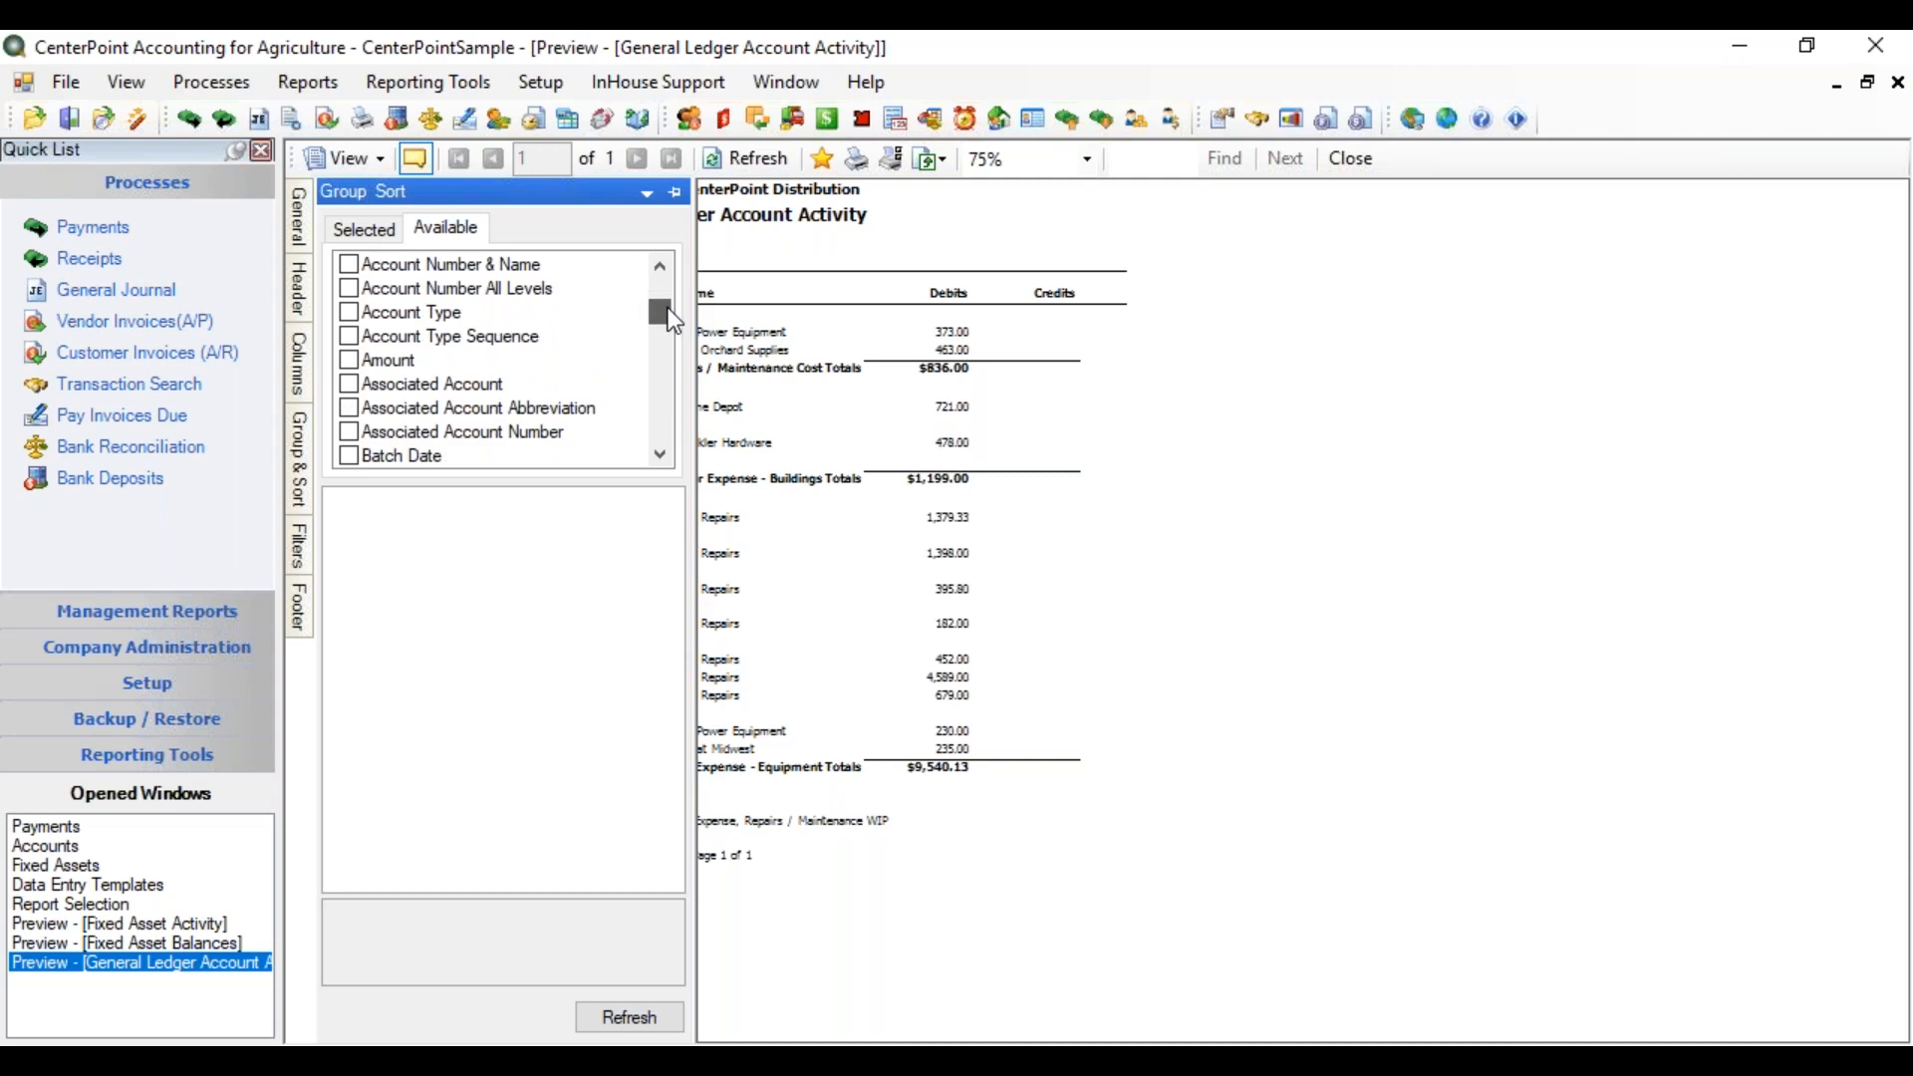
{"action": "left_click", "coordinate": [352, 384]}
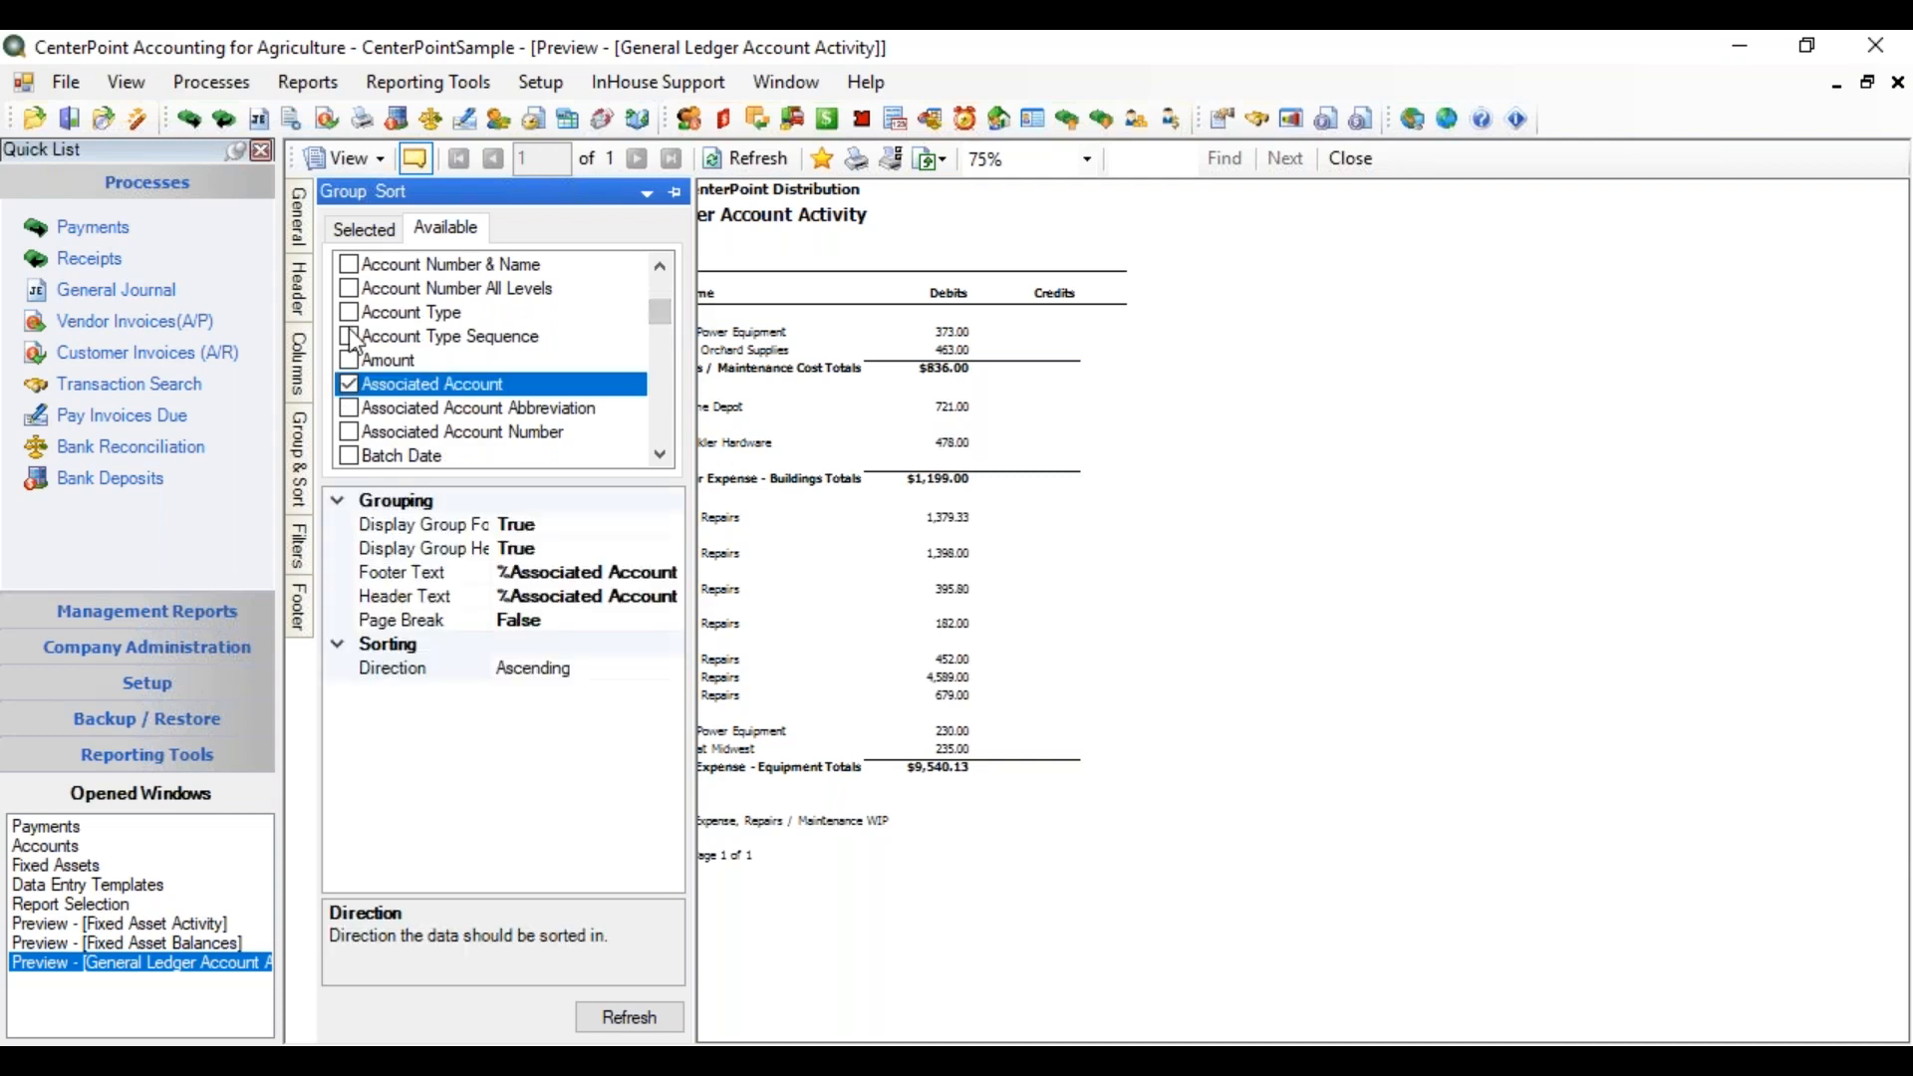
{"action": "left_click", "coordinate": [339, 227]}
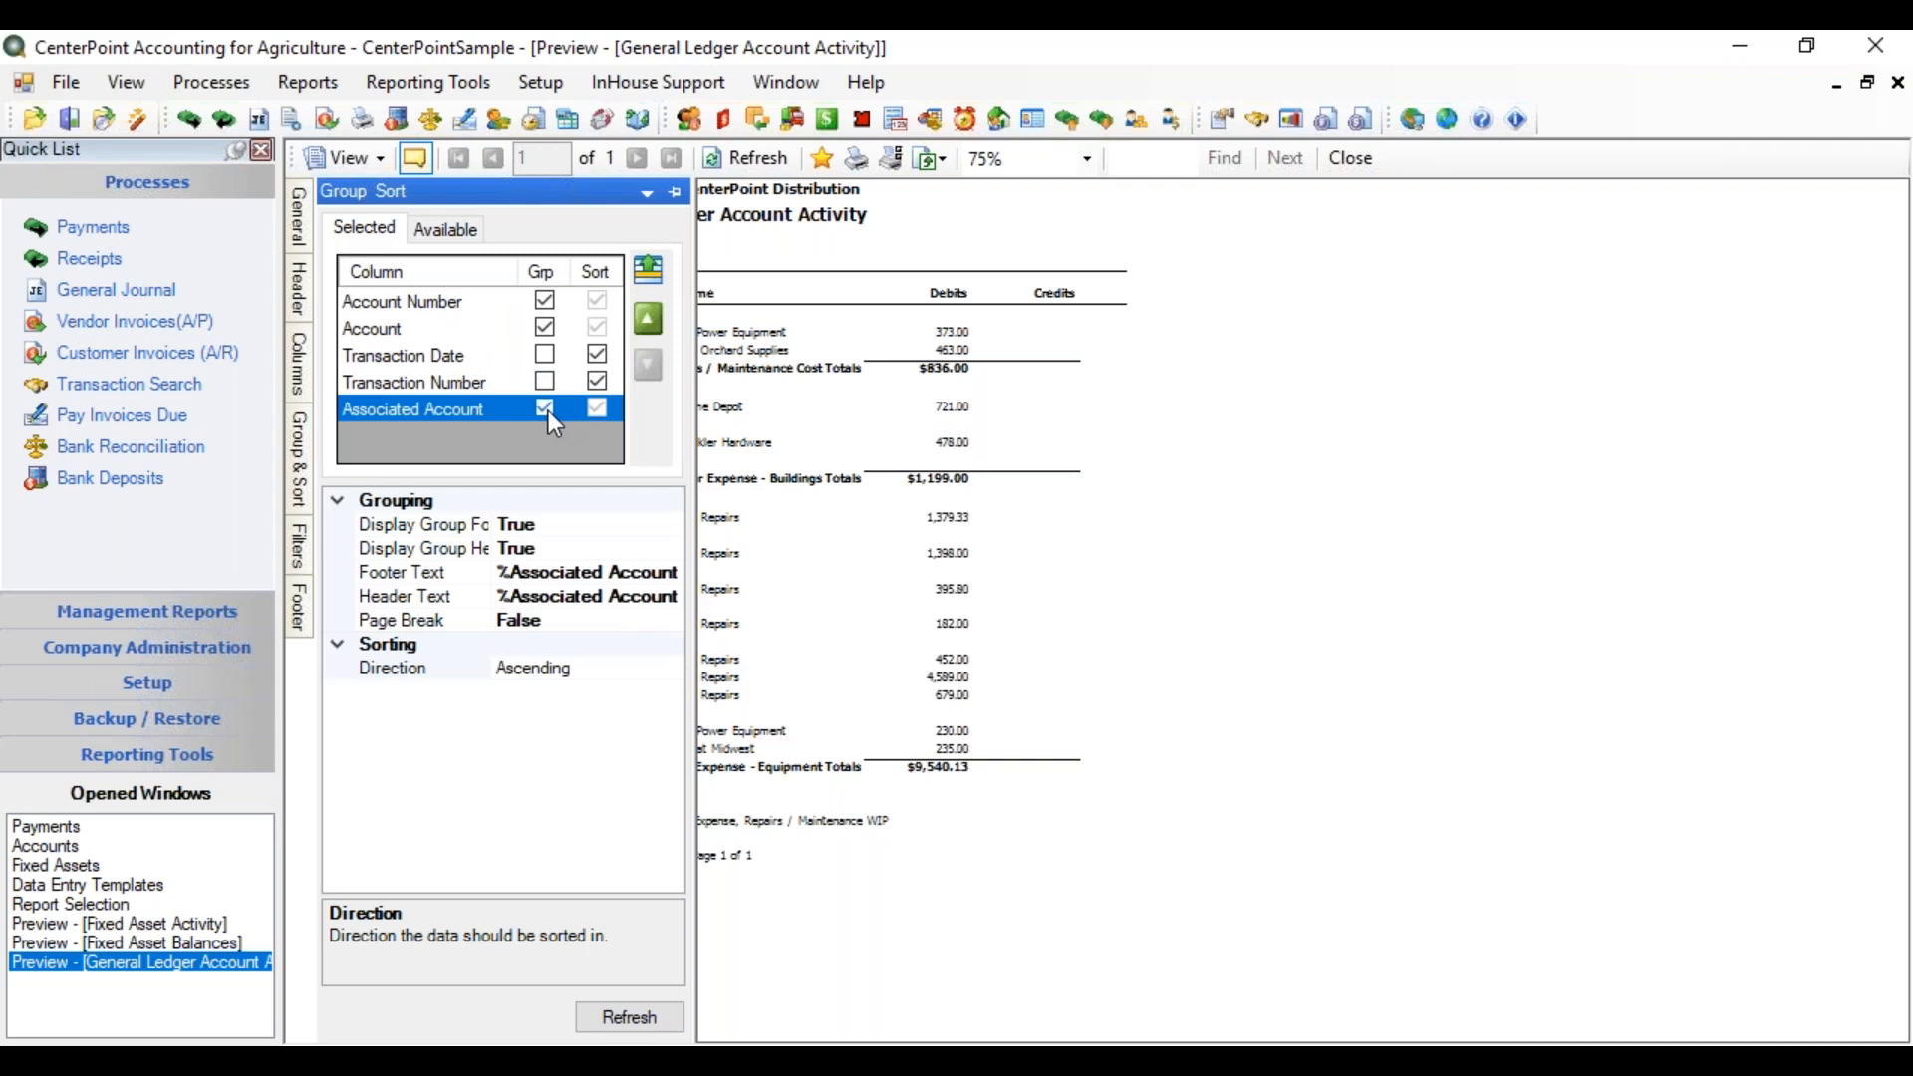
{"action": "left_click", "coordinate": [647, 321]}
{"action": "left_click", "coordinate": [648, 321]}
{"action": "left_click", "coordinate": [648, 321]}
{"action": "left_click", "coordinate": [648, 321]}
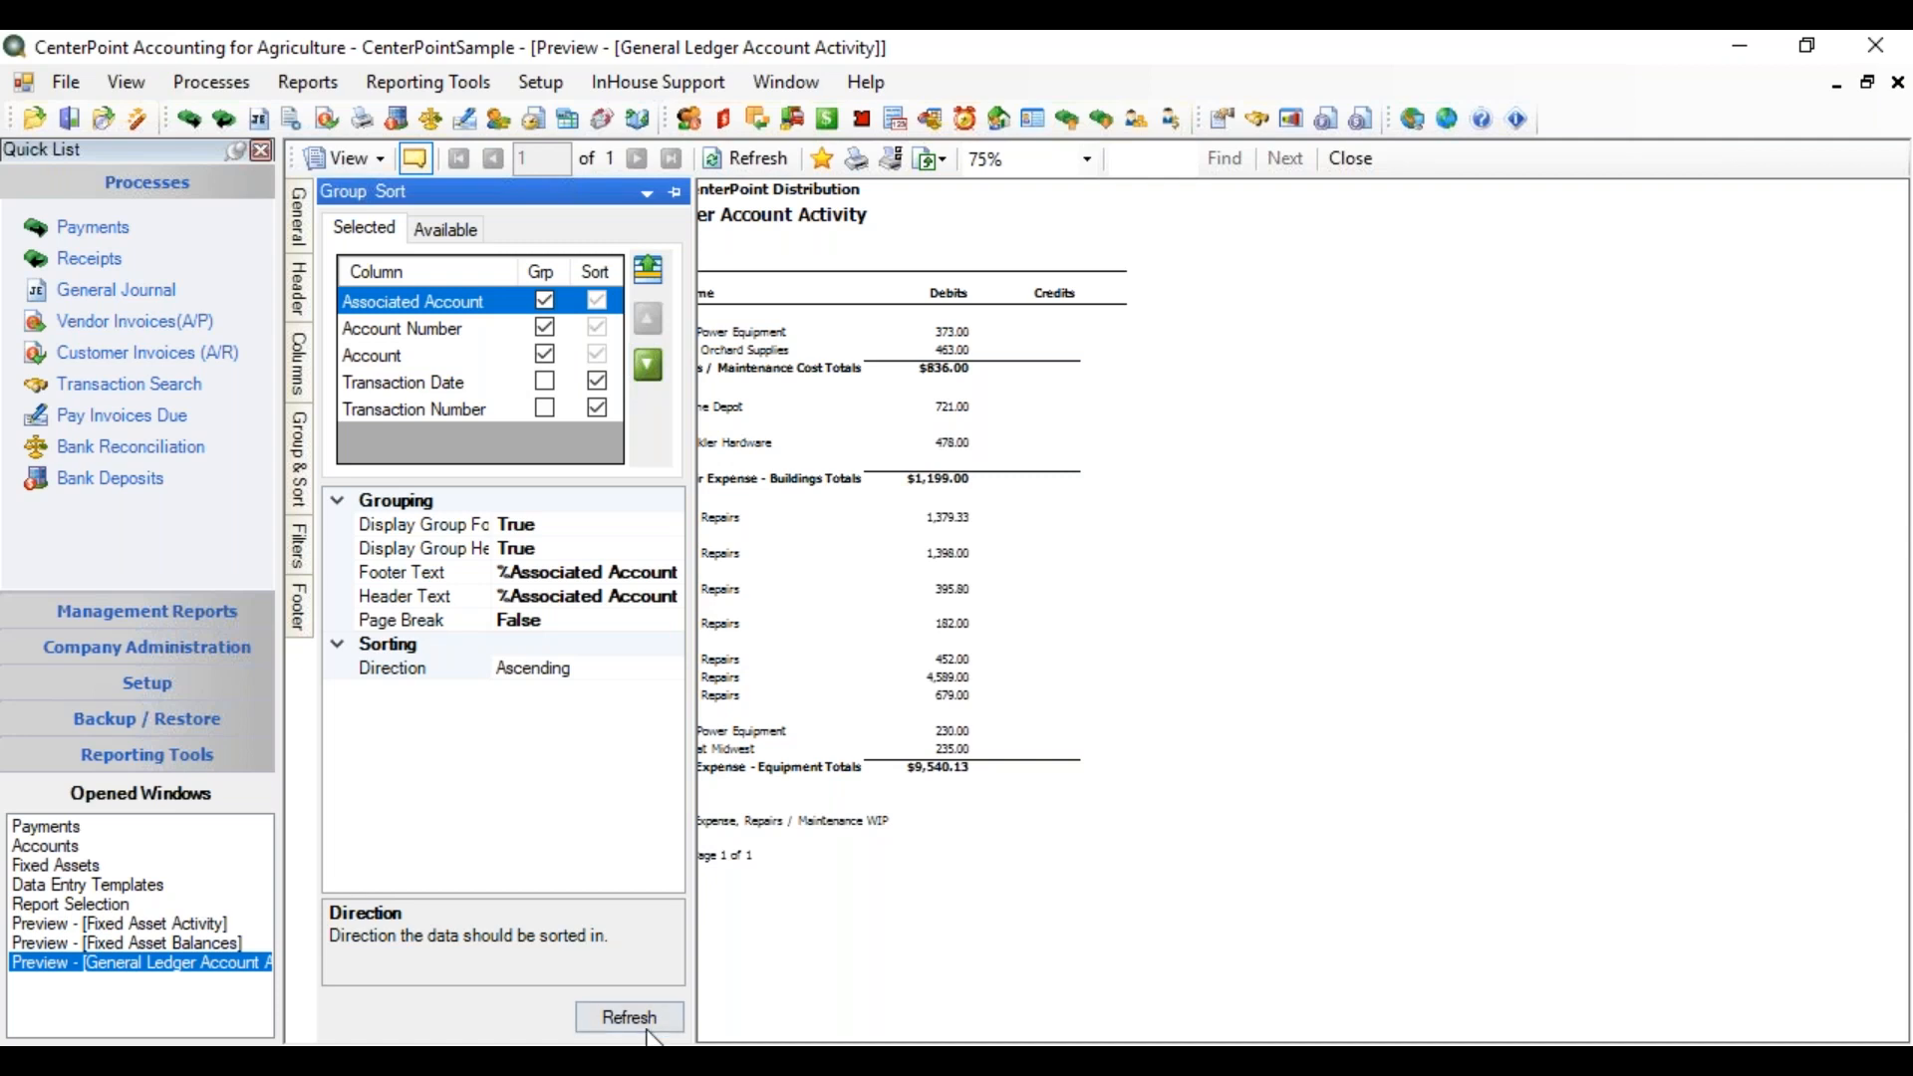
Add the Notation column to the General Ledger Account Activity report, refresh it and review the repair expenses for each asset
{"action": "left_click", "coordinate": [298, 367]}
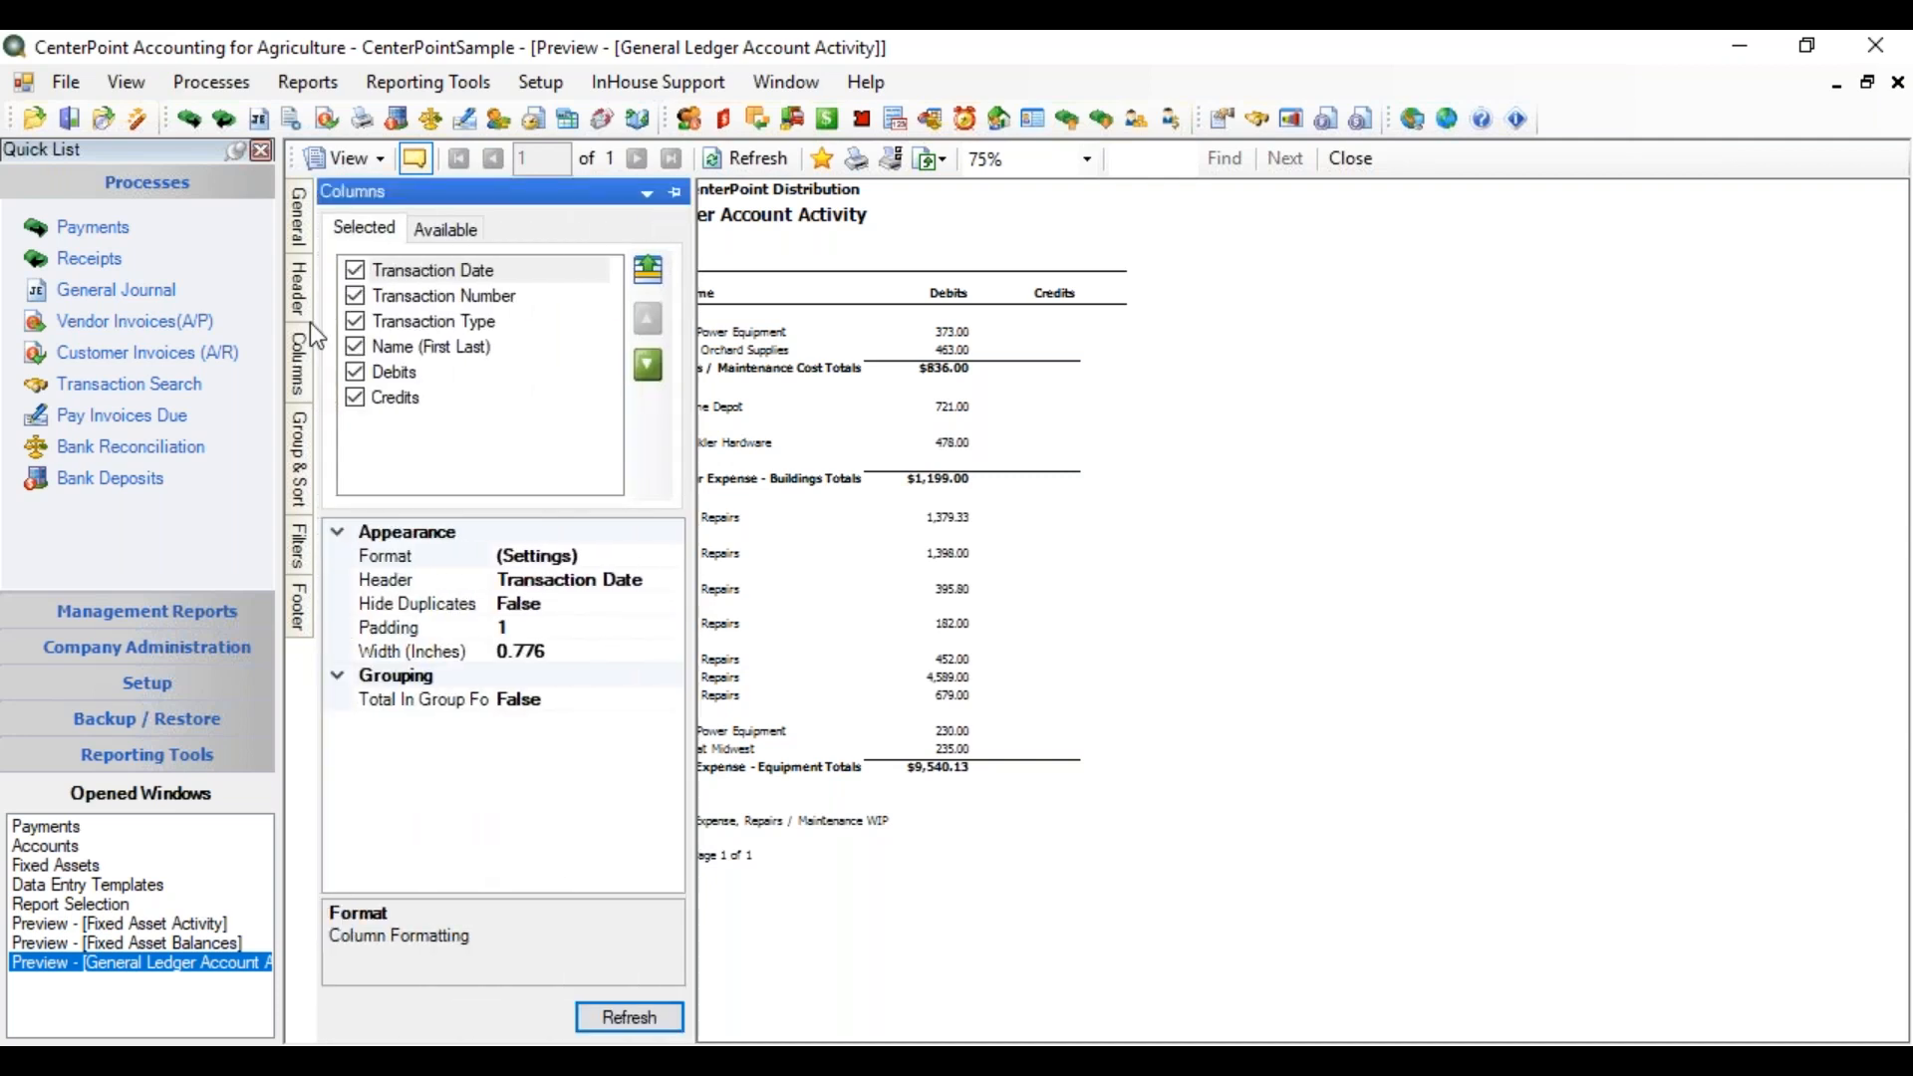
{"action": "left_click", "coordinate": [459, 230]}
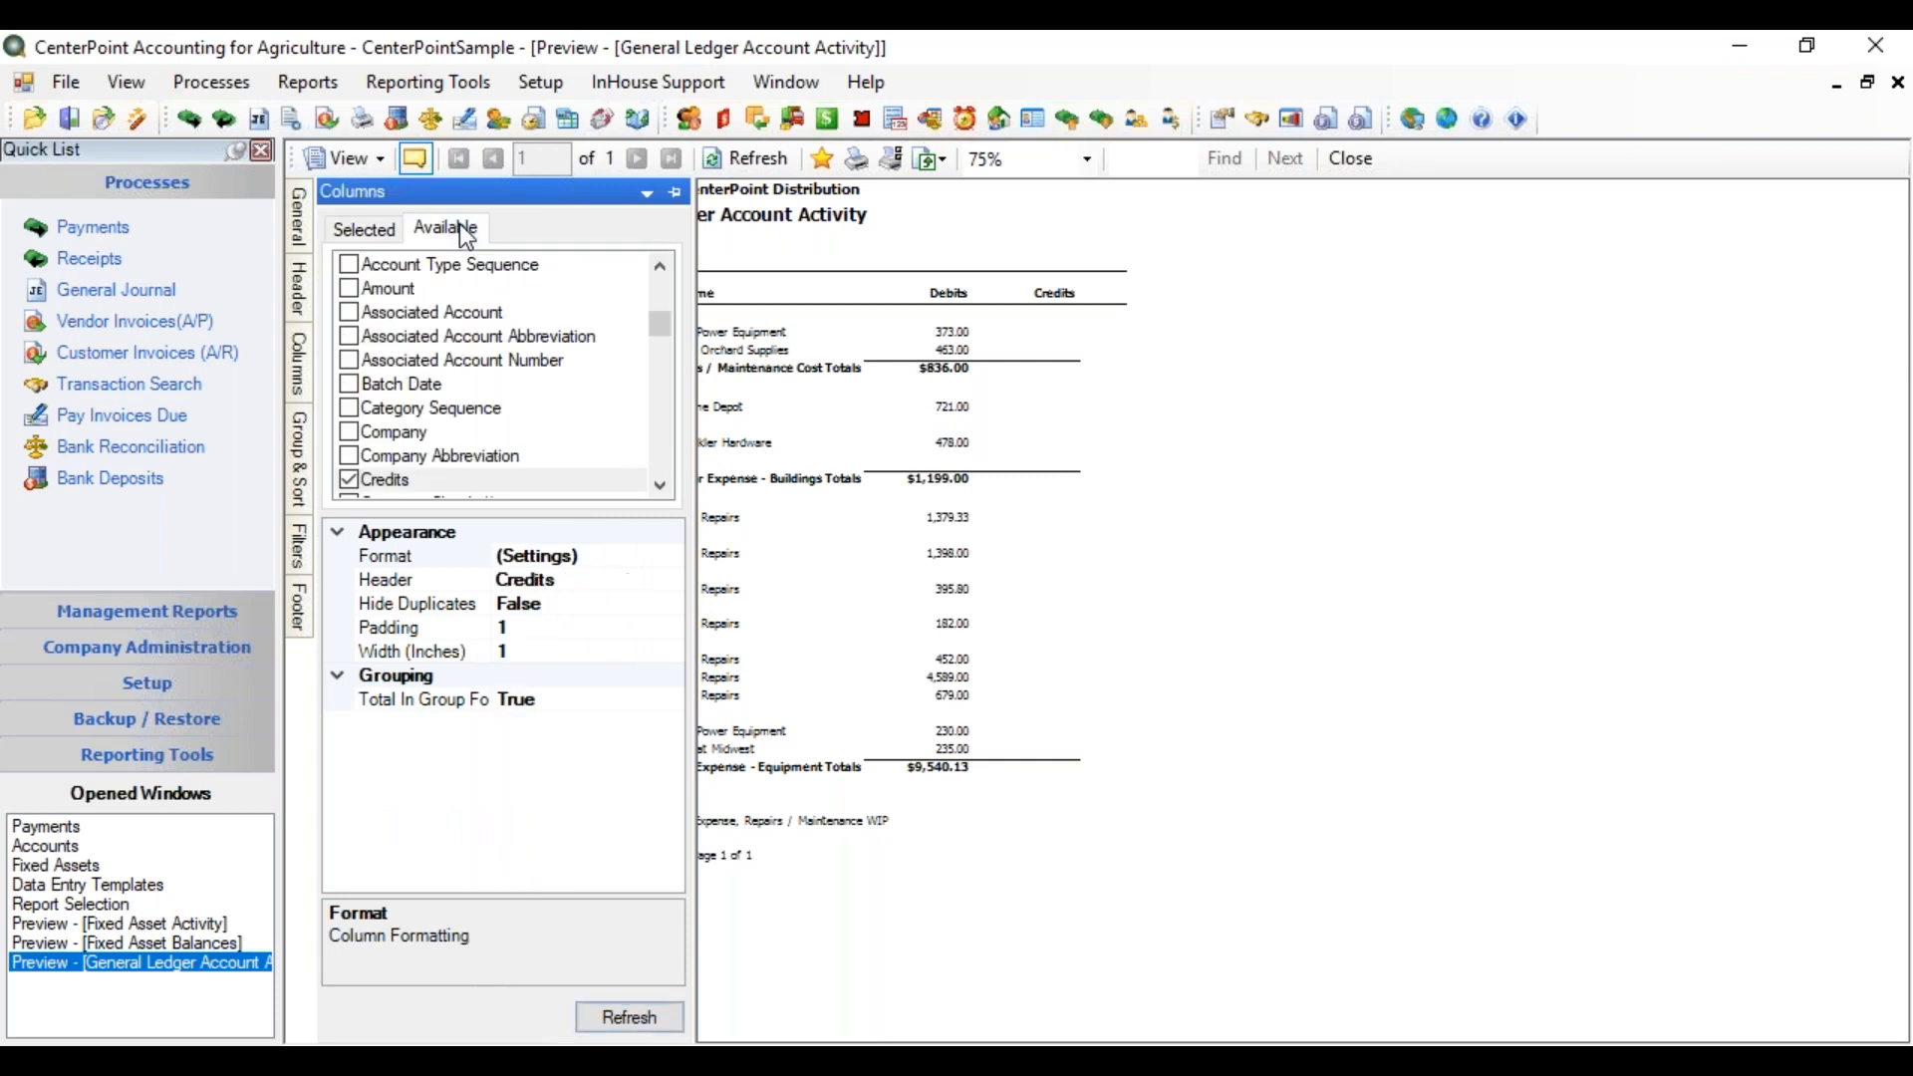
{"action": "left_click_drag", "start_coordinate": [661, 327], "coordinate": [666, 384]}
{"action": "left_click", "coordinate": [349, 455]}
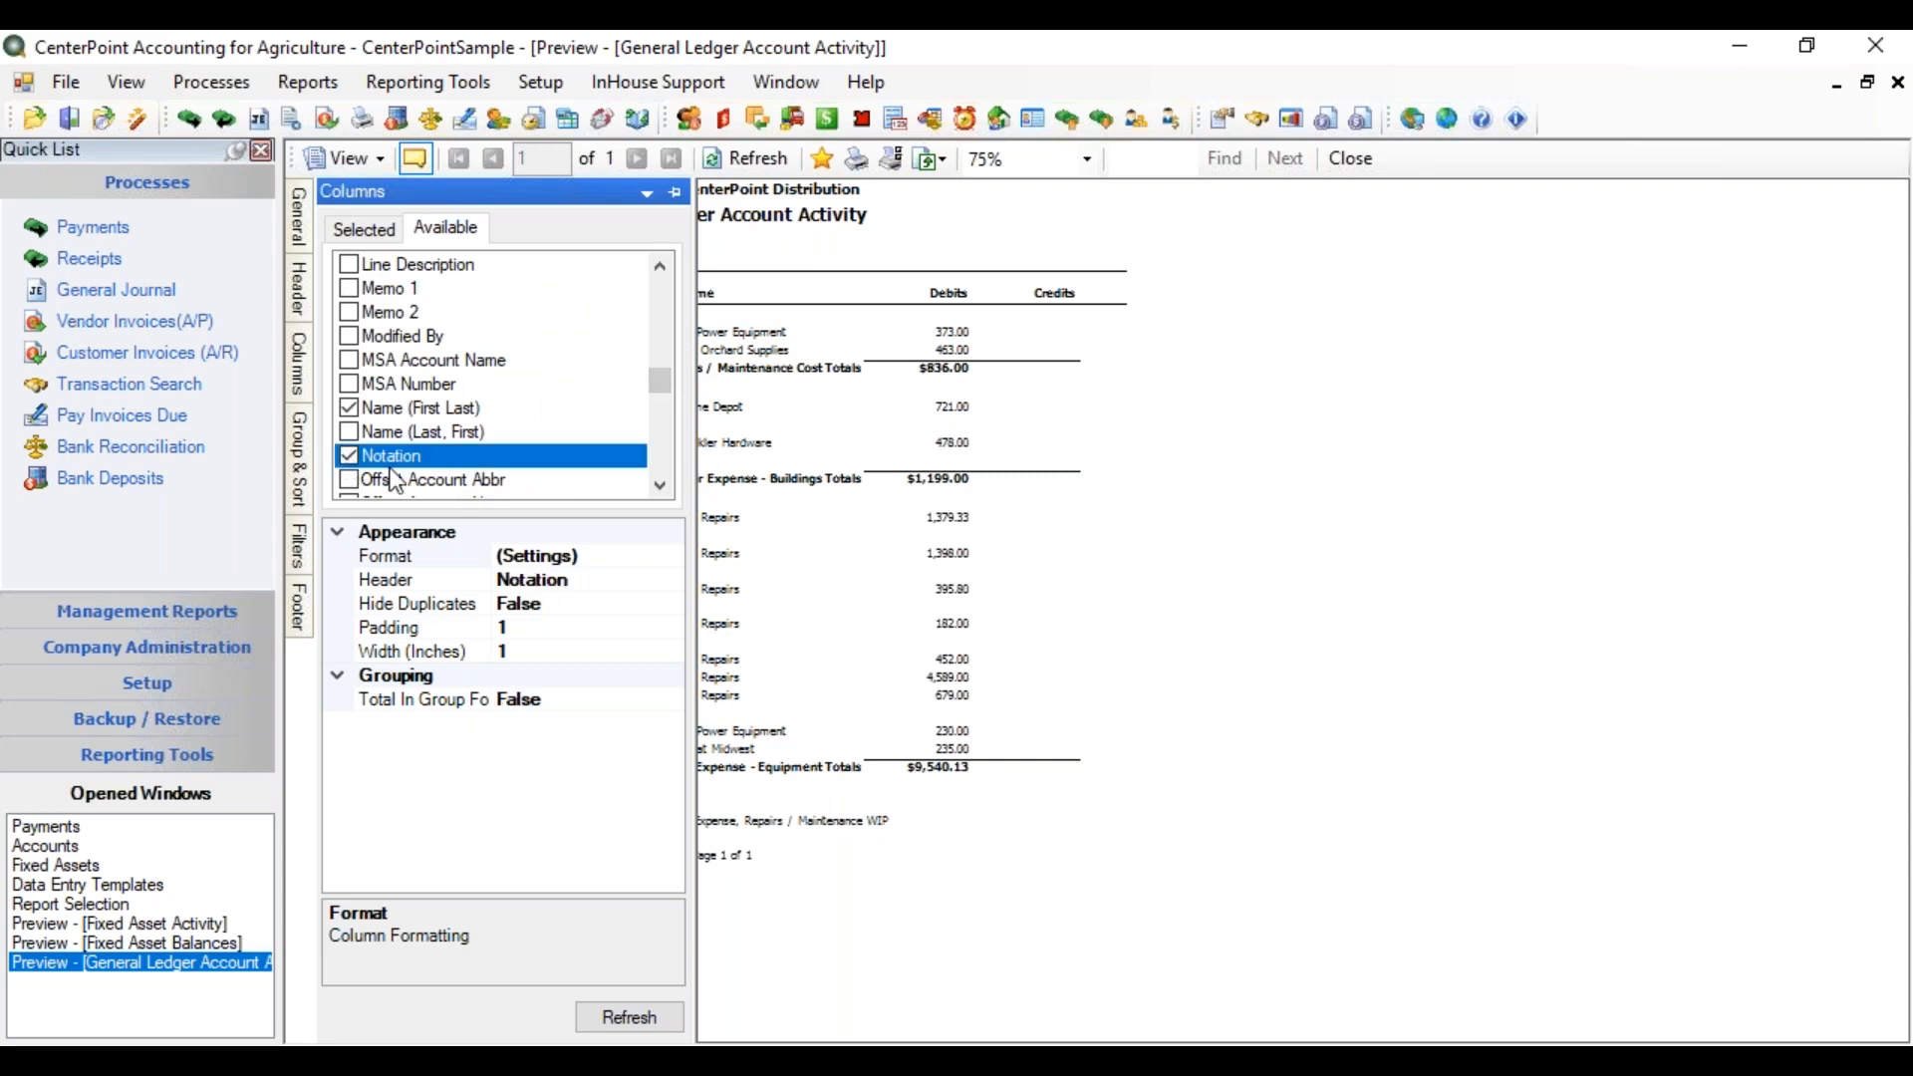
{"action": "left_click", "coordinate": [628, 1016]}
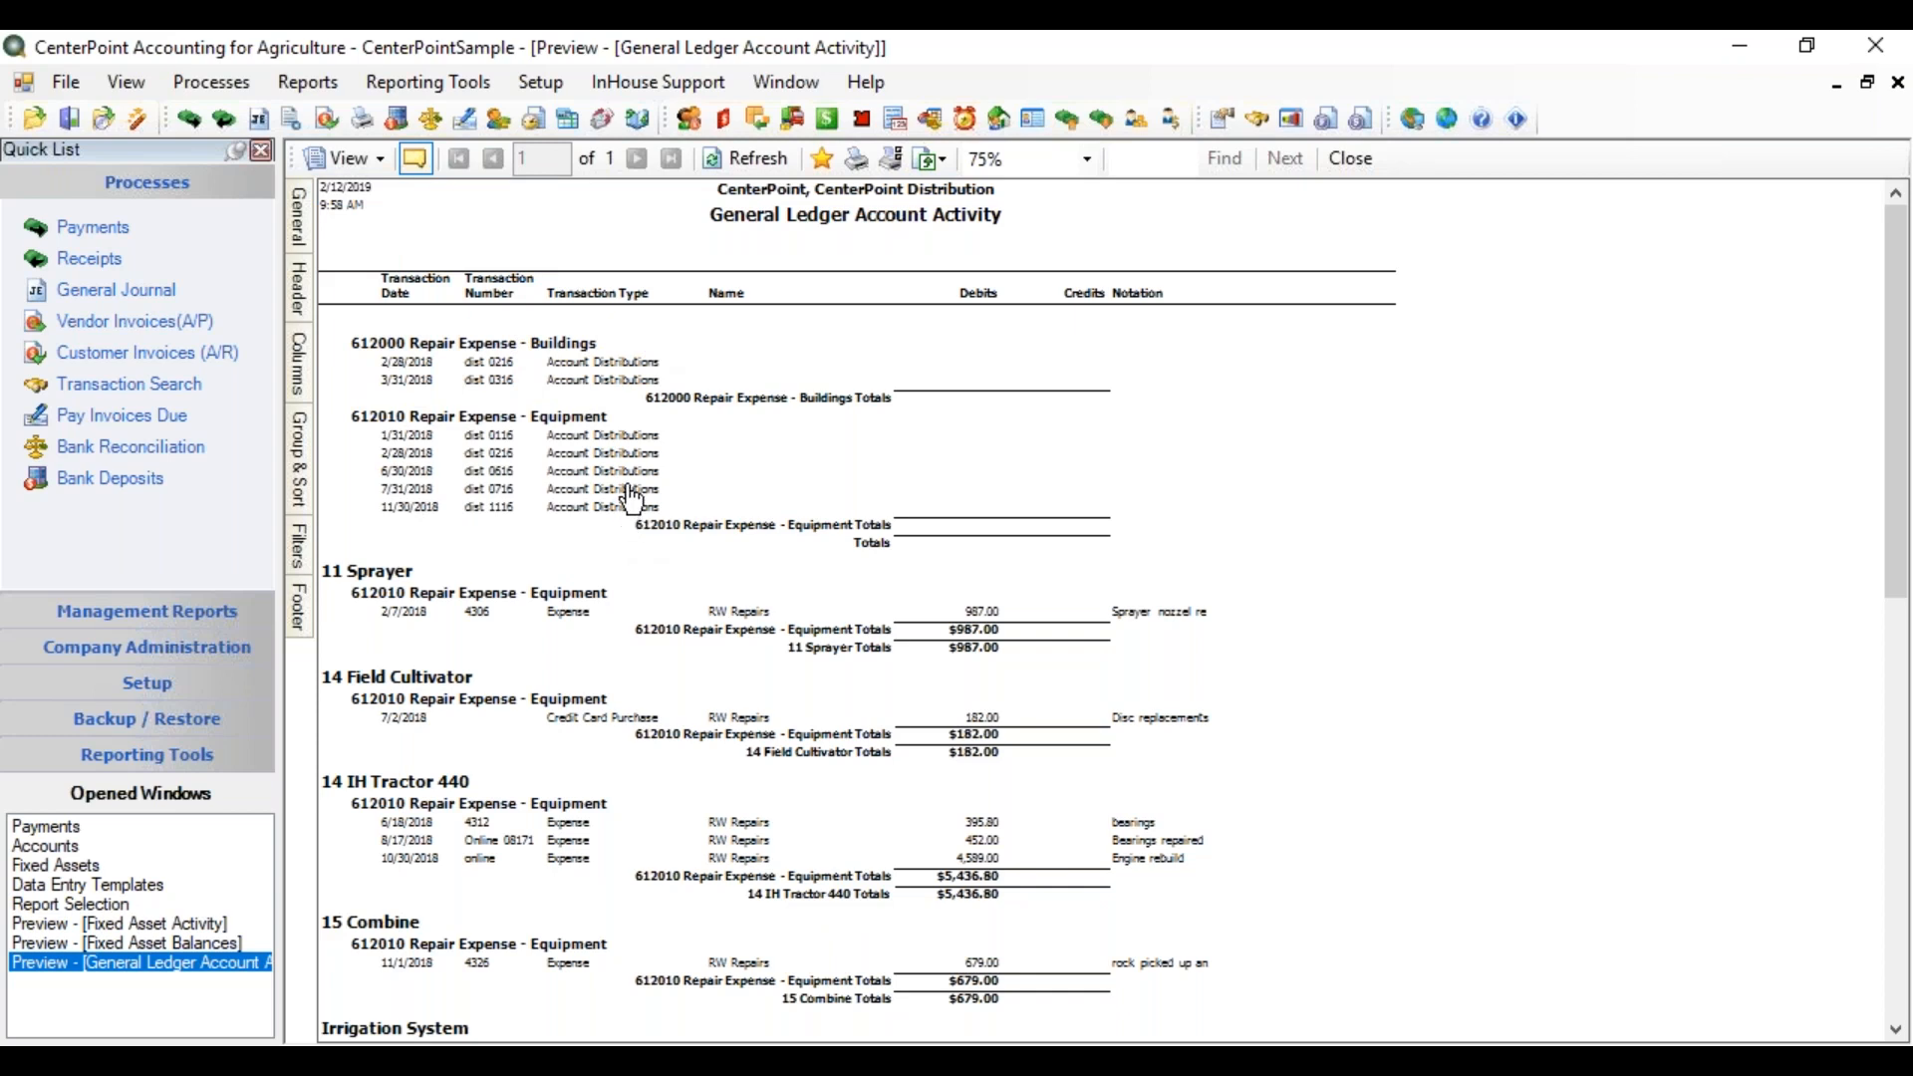
{"action": "left_click_drag", "start_coordinate": [1883, 438], "coordinate": [1883, 514]}
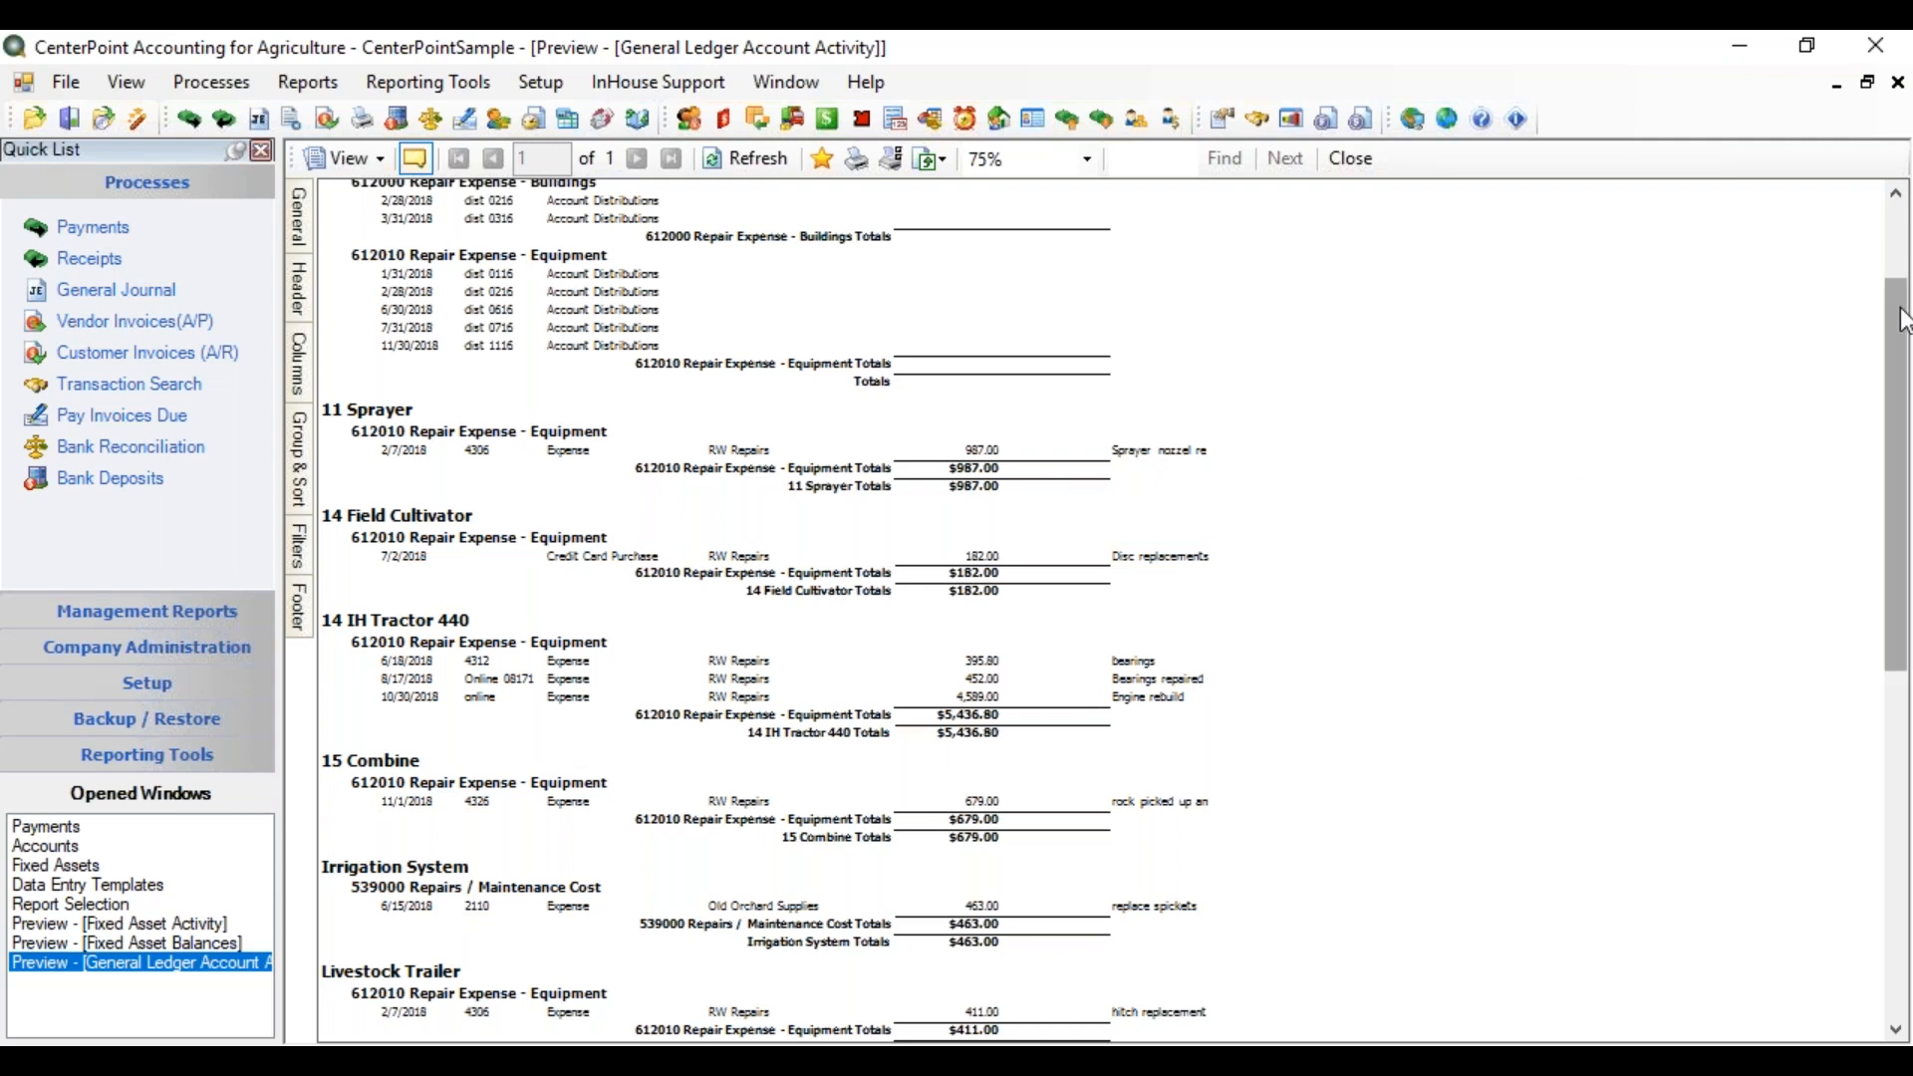
{"action": "left_click_drag", "start_coordinate": [1903, 321], "coordinate": [1906, 424]}
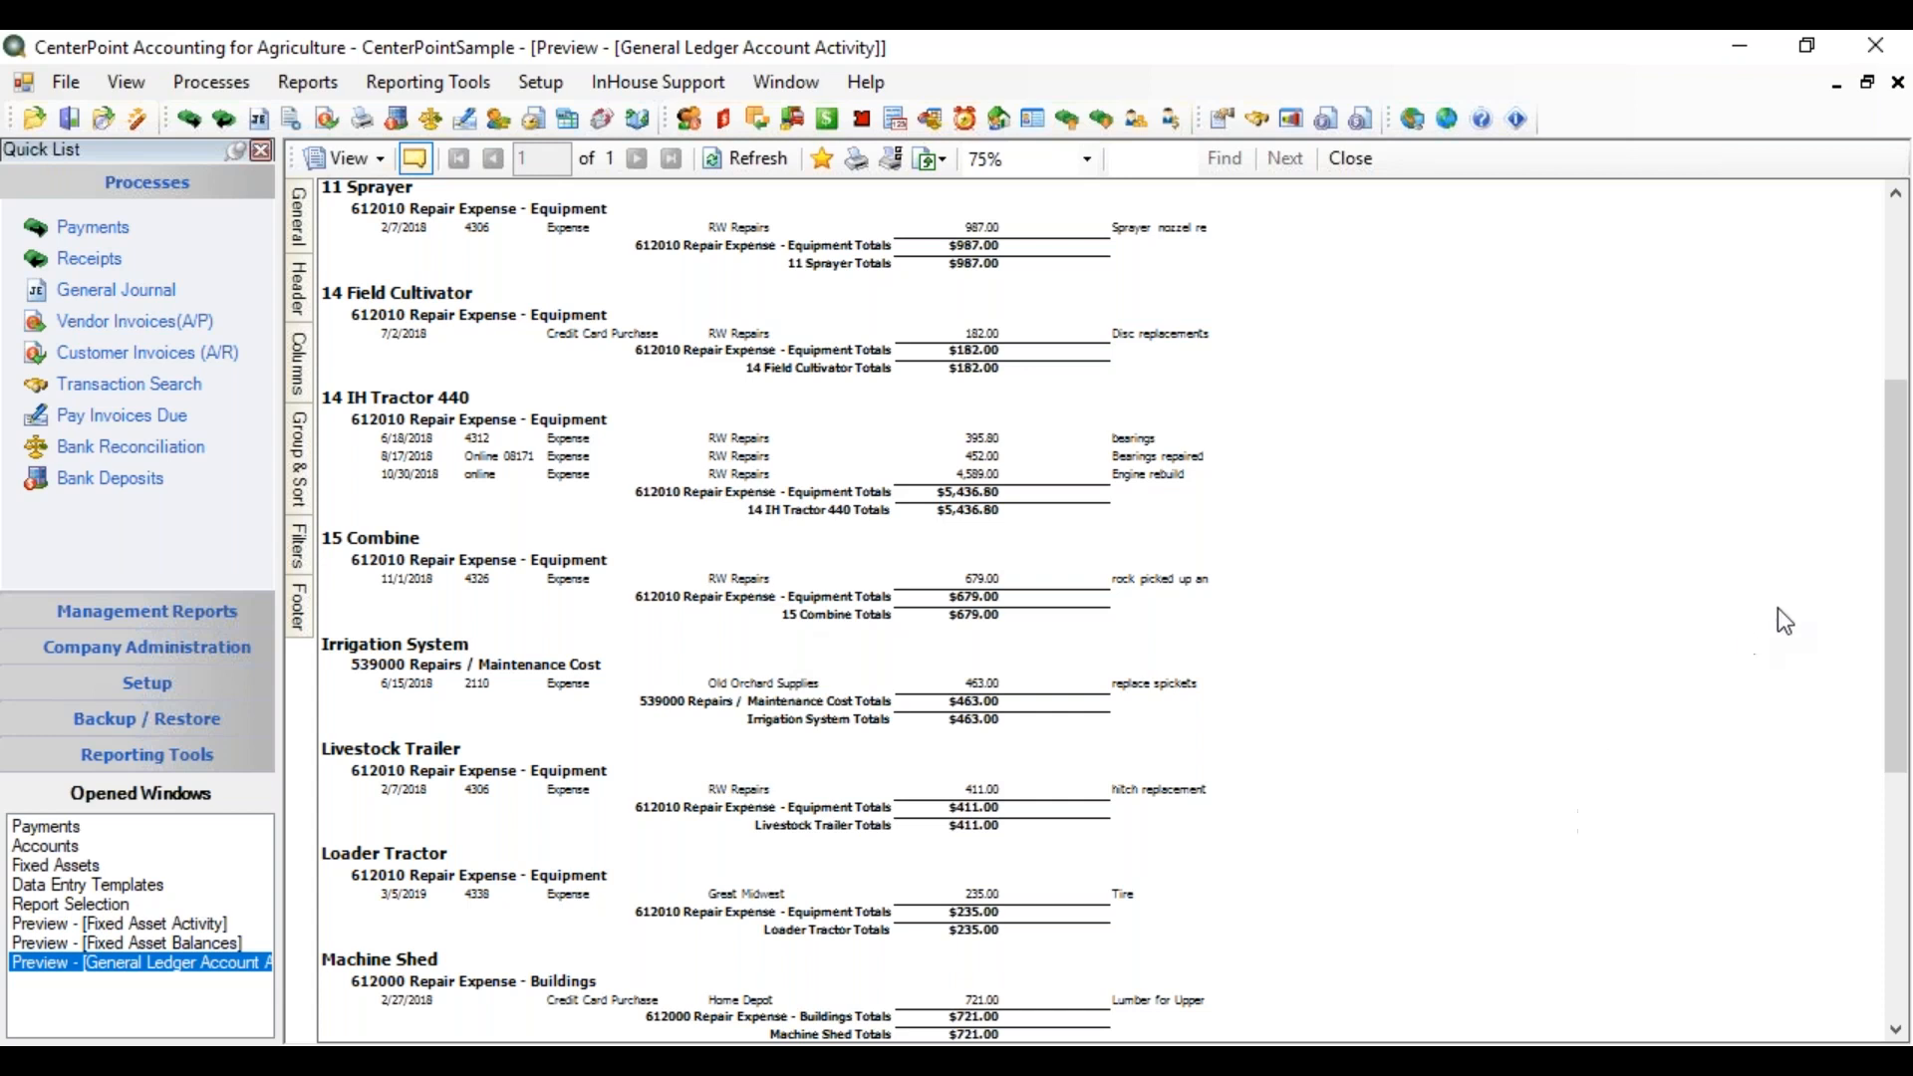
{"action": "left_click_drag", "start_coordinate": [1899, 539], "coordinate": [1901, 589]}
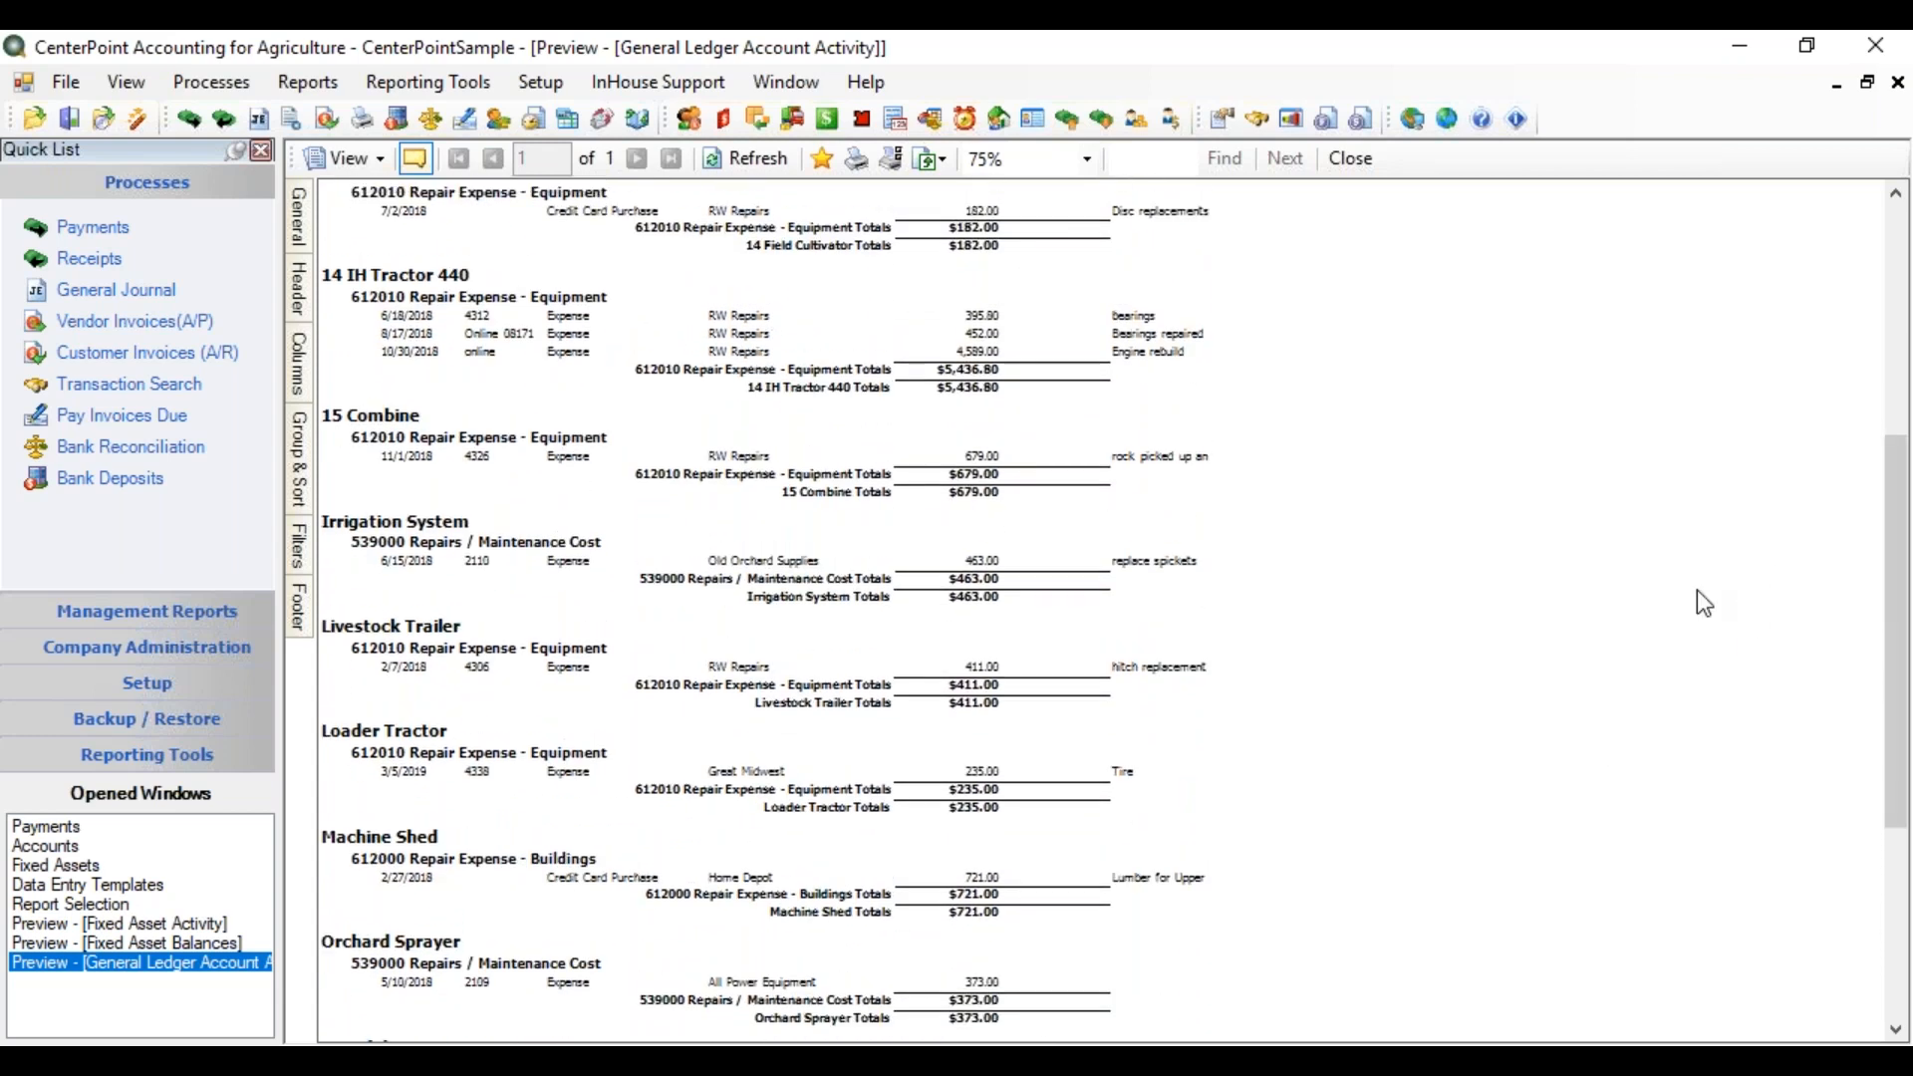